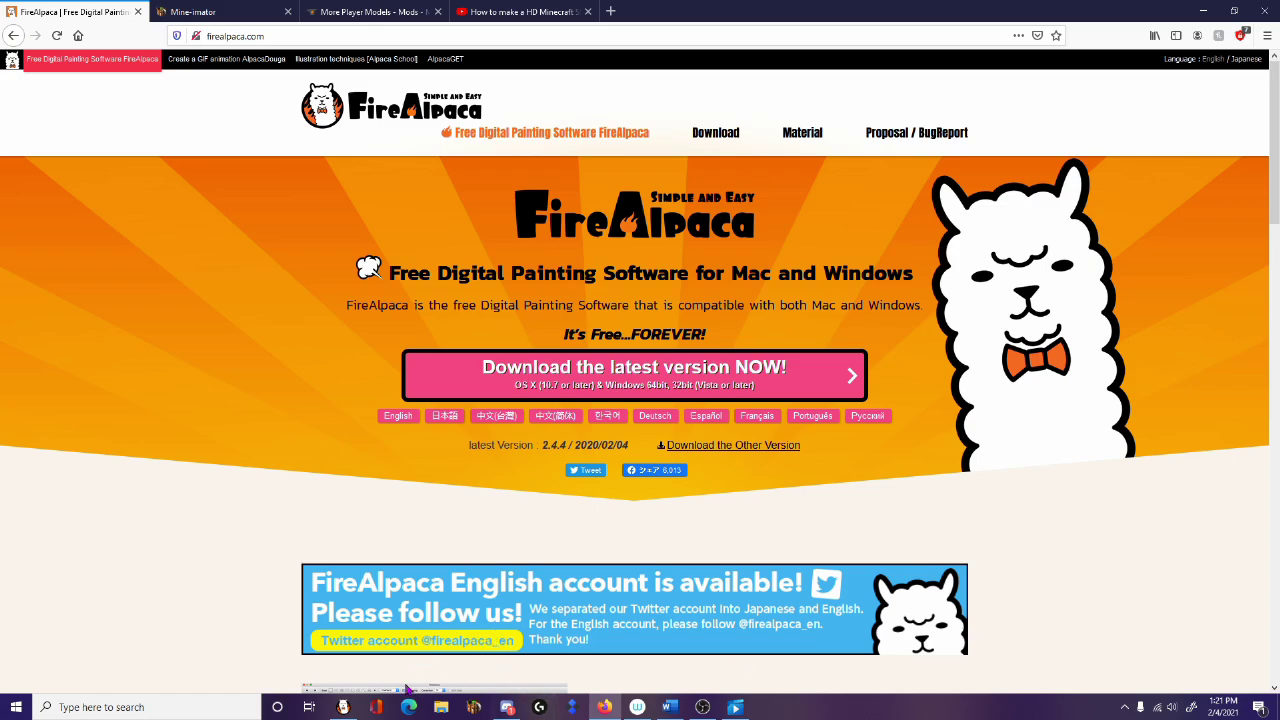
# Step: Switch to FireAlpaca and bring up the Base_Skinmap_Labeled_1.12.2+_.mdp document
pyautogui.click(342, 707)
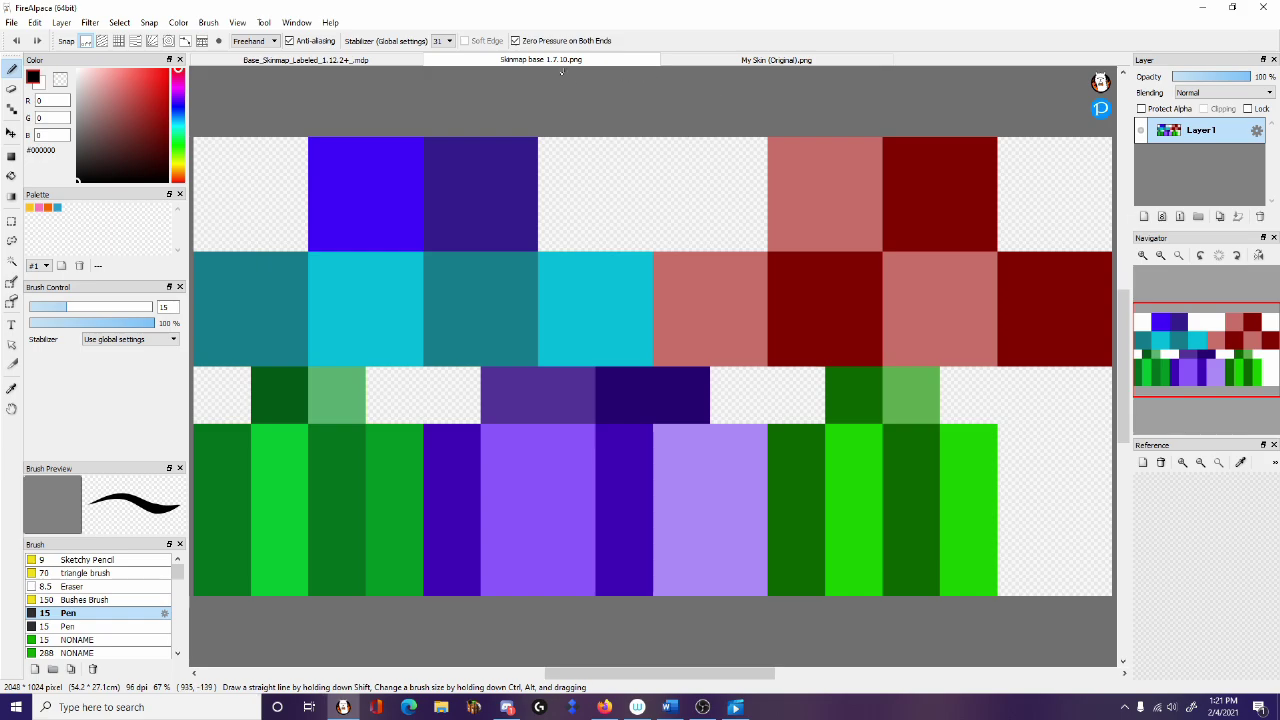
pyautogui.click(357, 60)
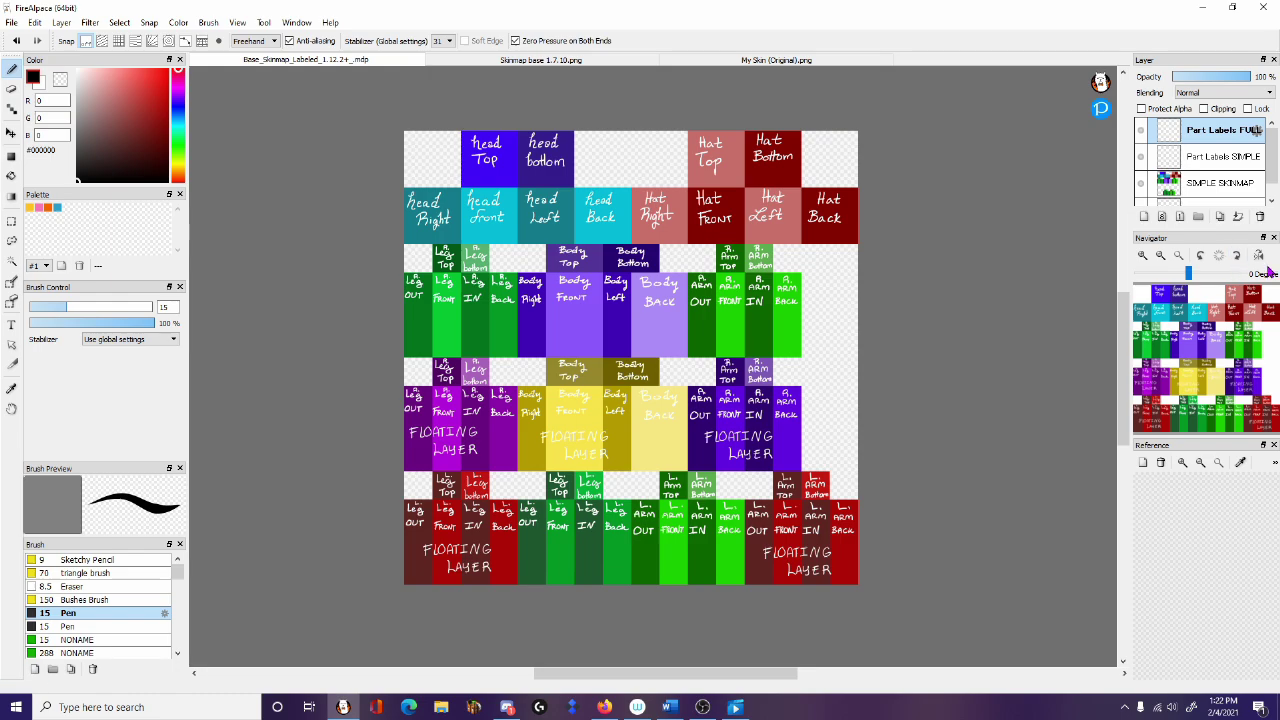
# Step: Toggle the label layers' visibility, then hide both the Part Labels FULL and FULL SKINMAP layers
pyautogui.moveTo(1273, 168); pyautogui.dragTo(1270, 95)
pyautogui.click(1141, 130)
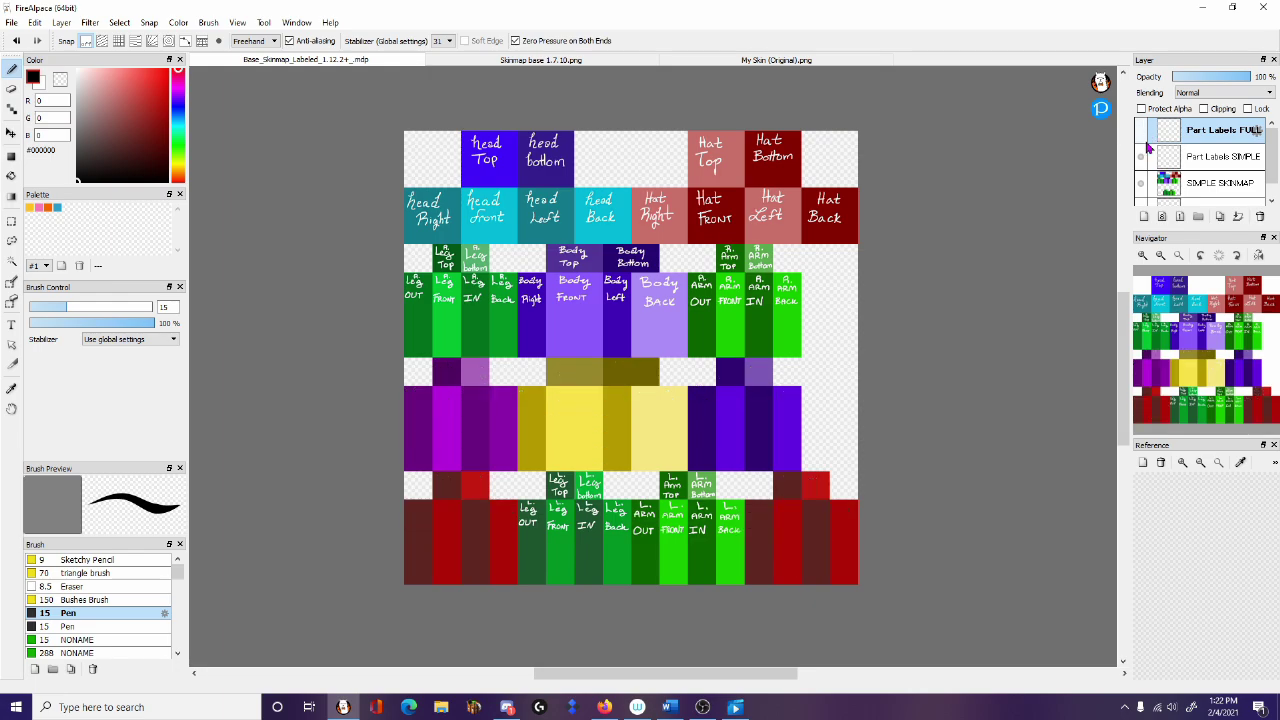
pyautogui.click(1141, 157)
pyautogui.click(1141, 157)
pyautogui.click(1143, 132)
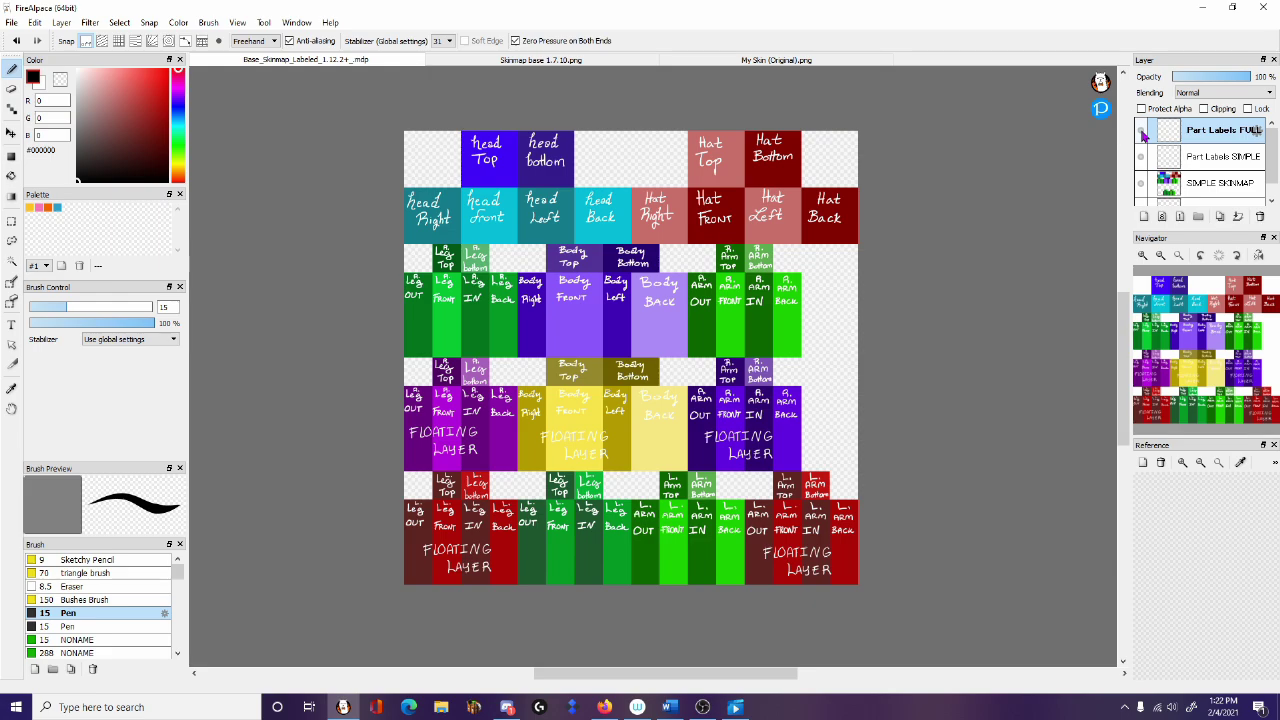
pyautogui.click(1141, 130)
pyautogui.scroll(-1, 1140, 180)
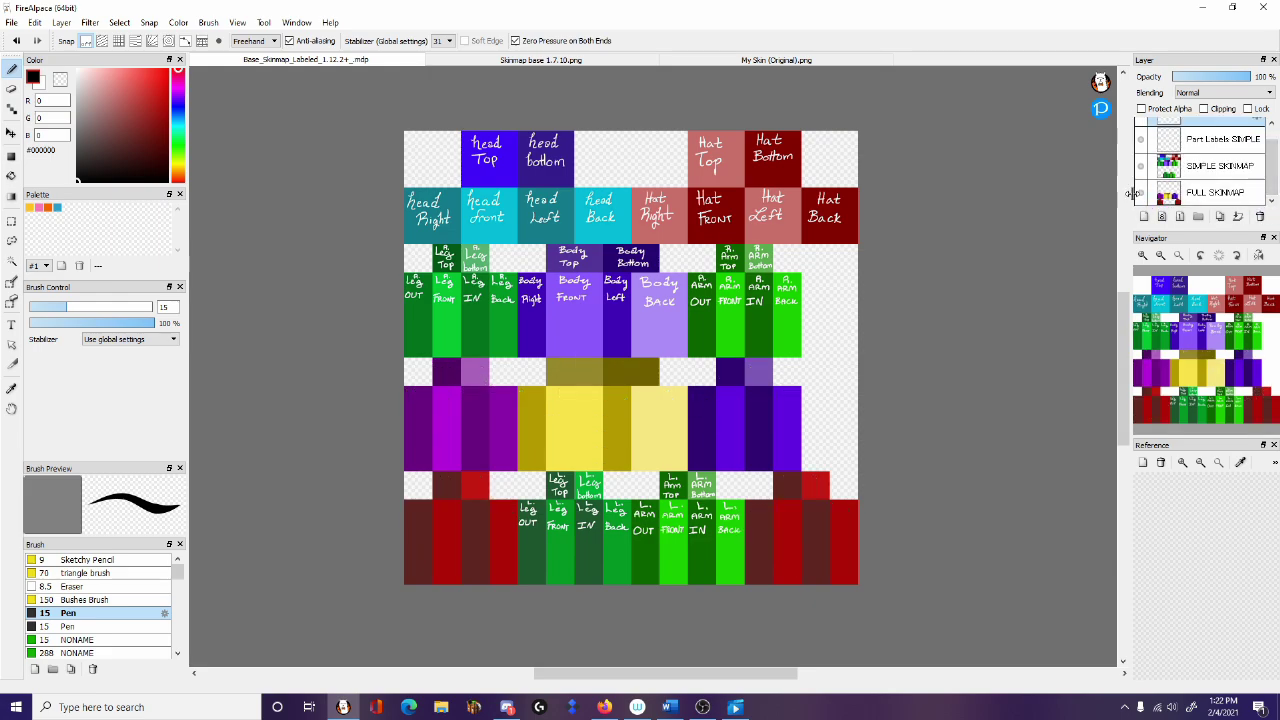
pyautogui.click(1141, 193)
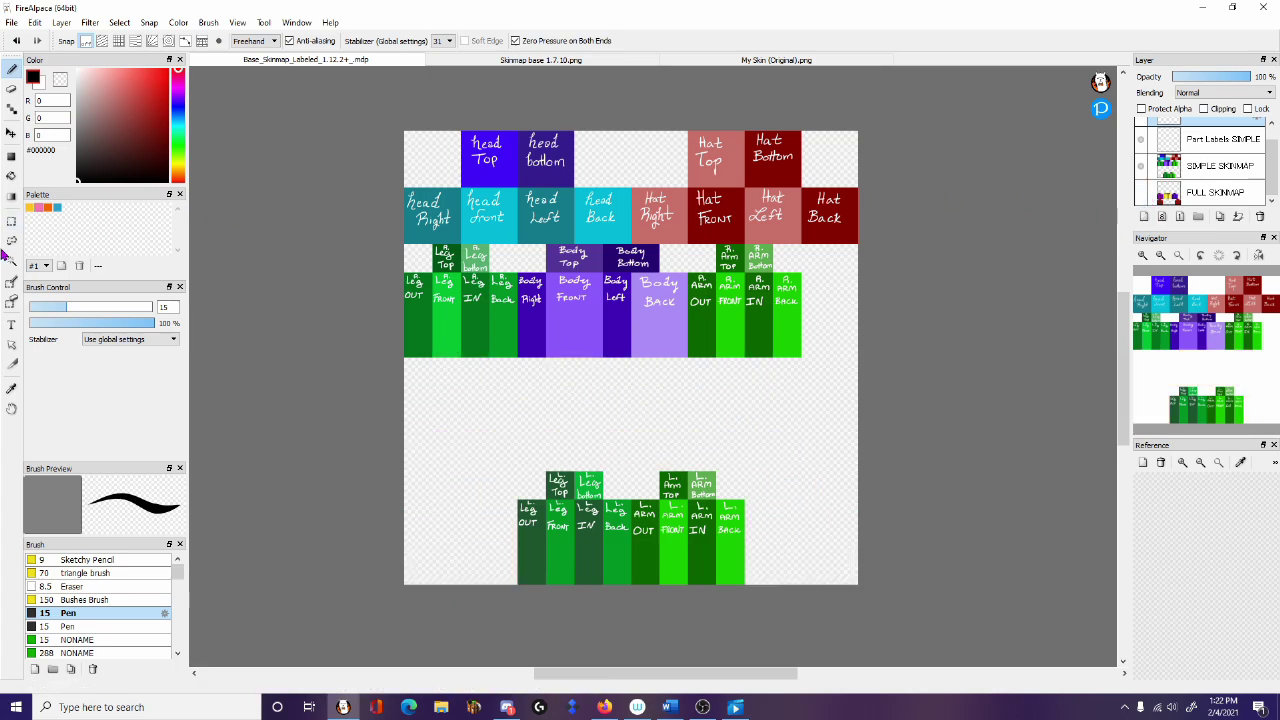
# Step: Marquee-select the upper and lower part areas of the simple skin template in turn, clearing each selection
pyautogui.click(11, 220)
pyautogui.moveTo(398, 86); pyautogui.dragTo(931, 390)
pyautogui.click(931, 390)
pyautogui.moveTo(286, 430); pyautogui.dragTo(990, 636)
pyautogui.click(988, 484)
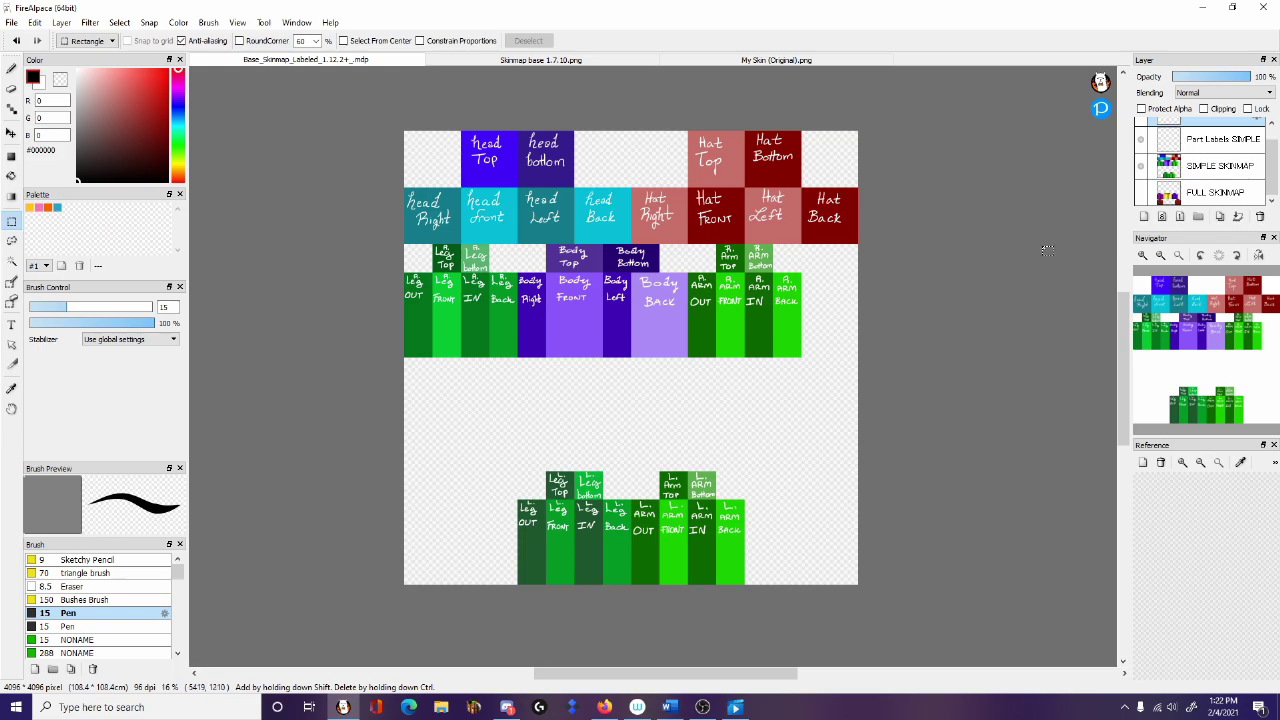
# Step: Show the FULL SKINMAP and Part Labels FULL layers and examine the floating-layer areas of the legs, body and arms
pyautogui.click(1139, 198)
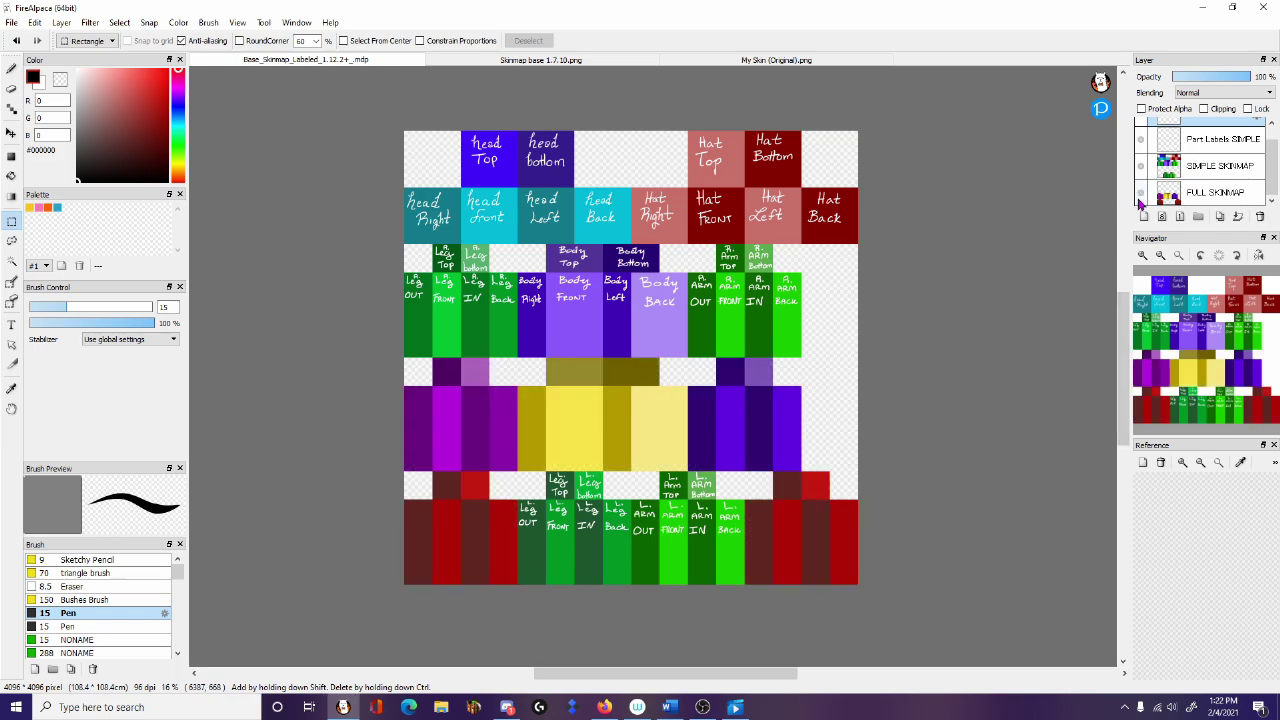
pyautogui.click(1142, 123)
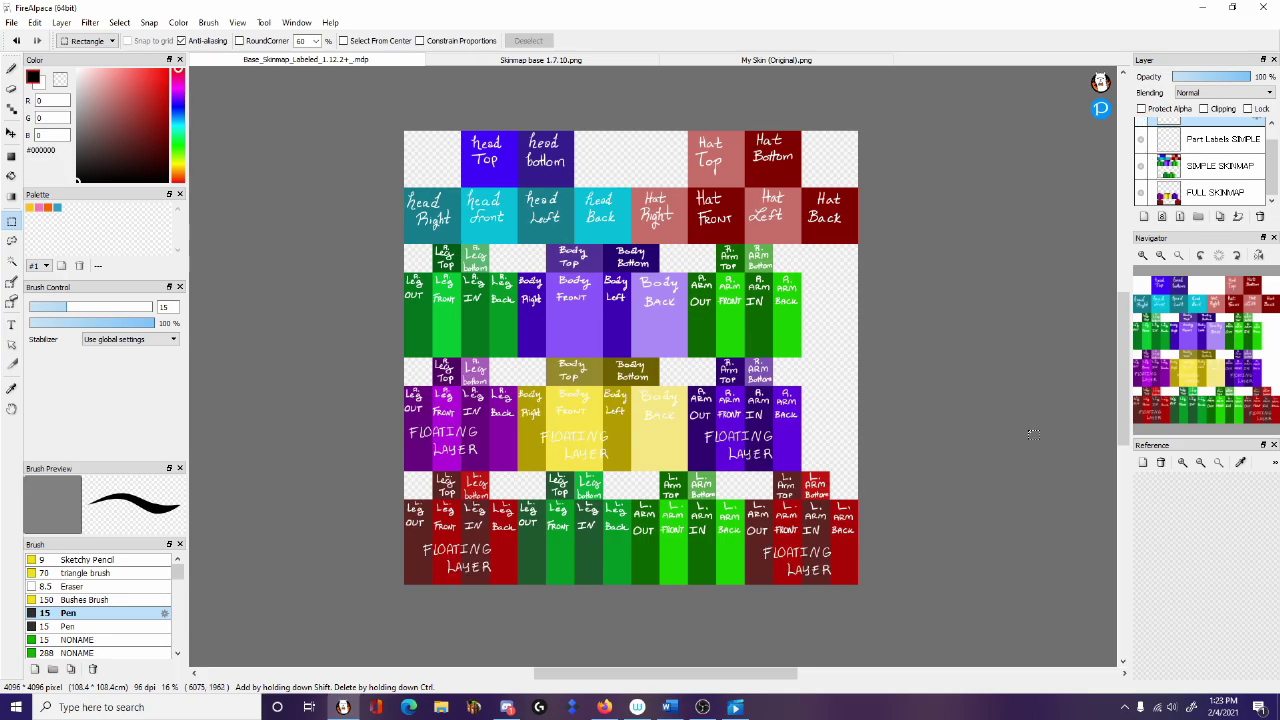
pyautogui.scroll(6, 663, 453)
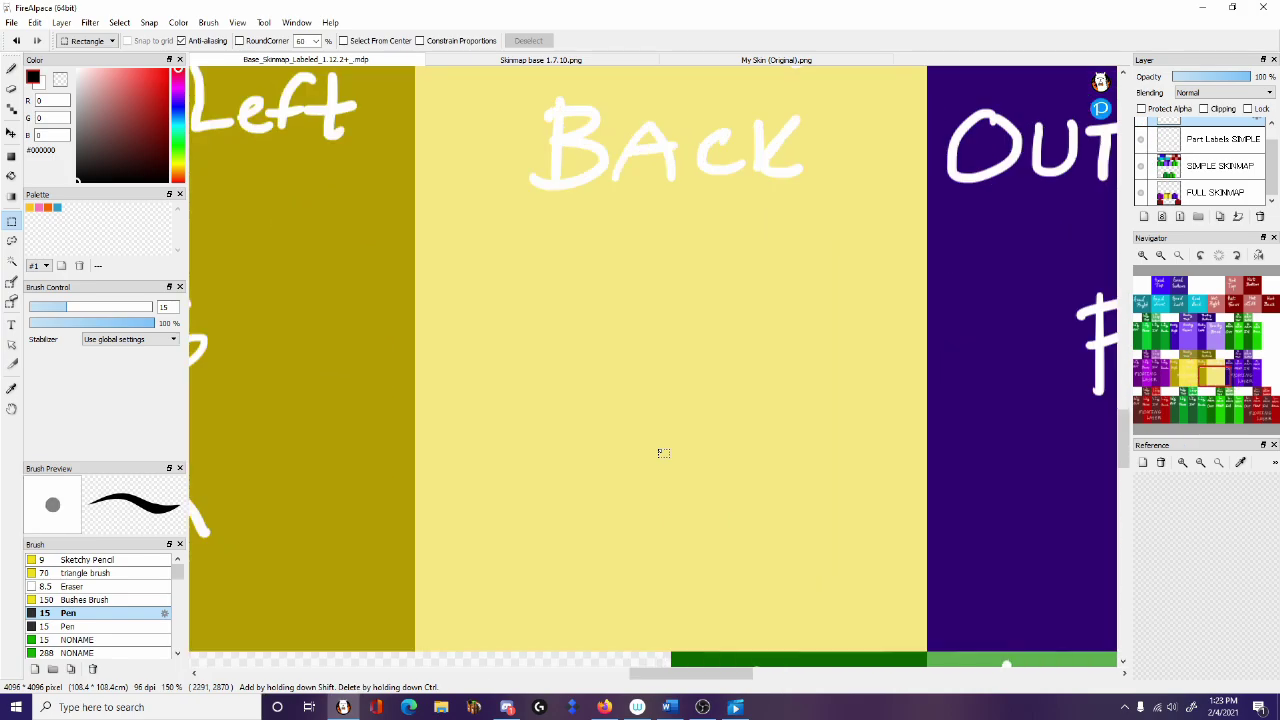
pyautogui.scroll(-4, 663, 453)
pyautogui.scroll(-1, 663, 453)
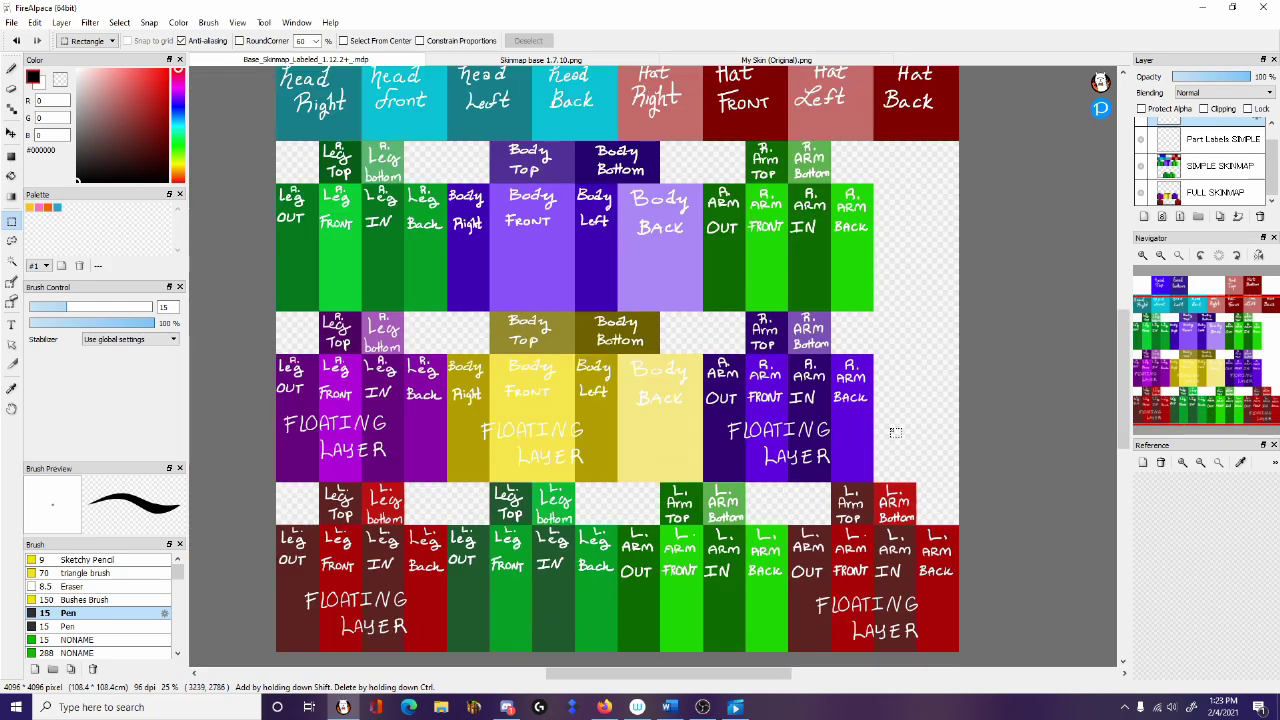
pyautogui.moveTo(655, 417); pyautogui.dragTo(905, 409)
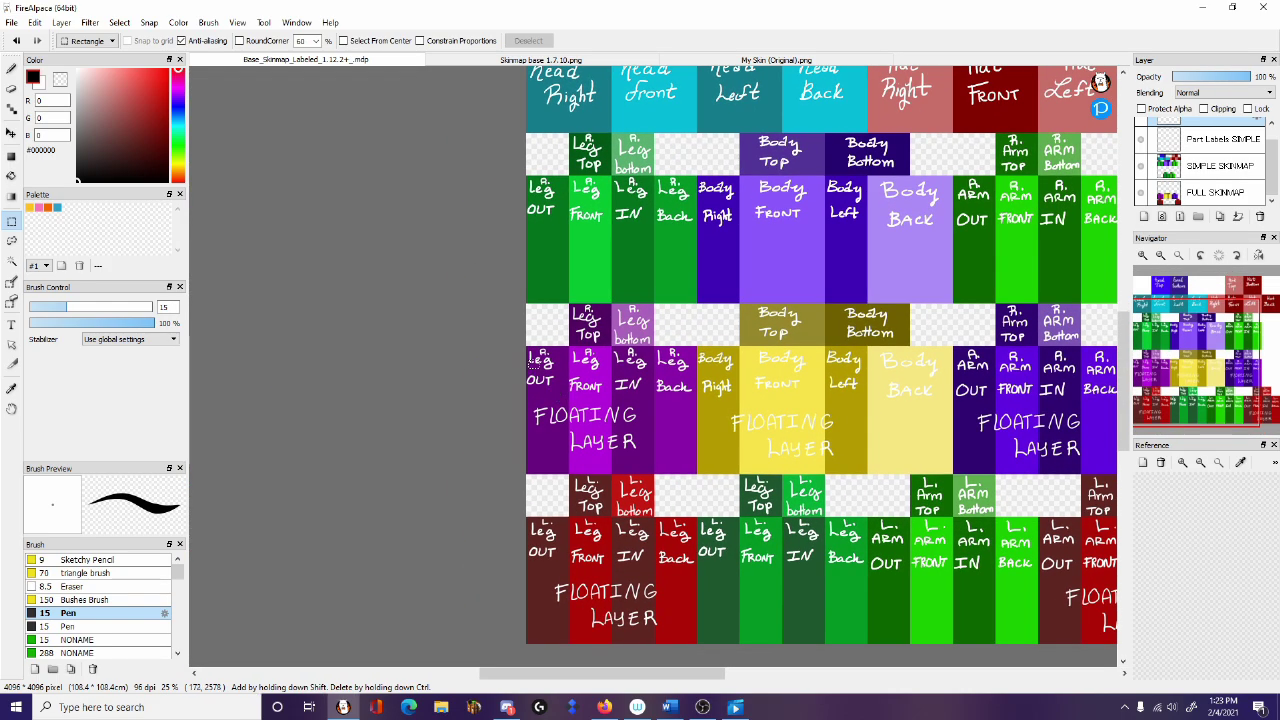
pyautogui.moveTo(527, 357); pyautogui.dragTo(963, 461)
pyautogui.click(963, 461)
pyautogui.moveTo(1172, 289)
pyautogui.moveTo(1174, 353); pyautogui.dragTo(1190, 423)
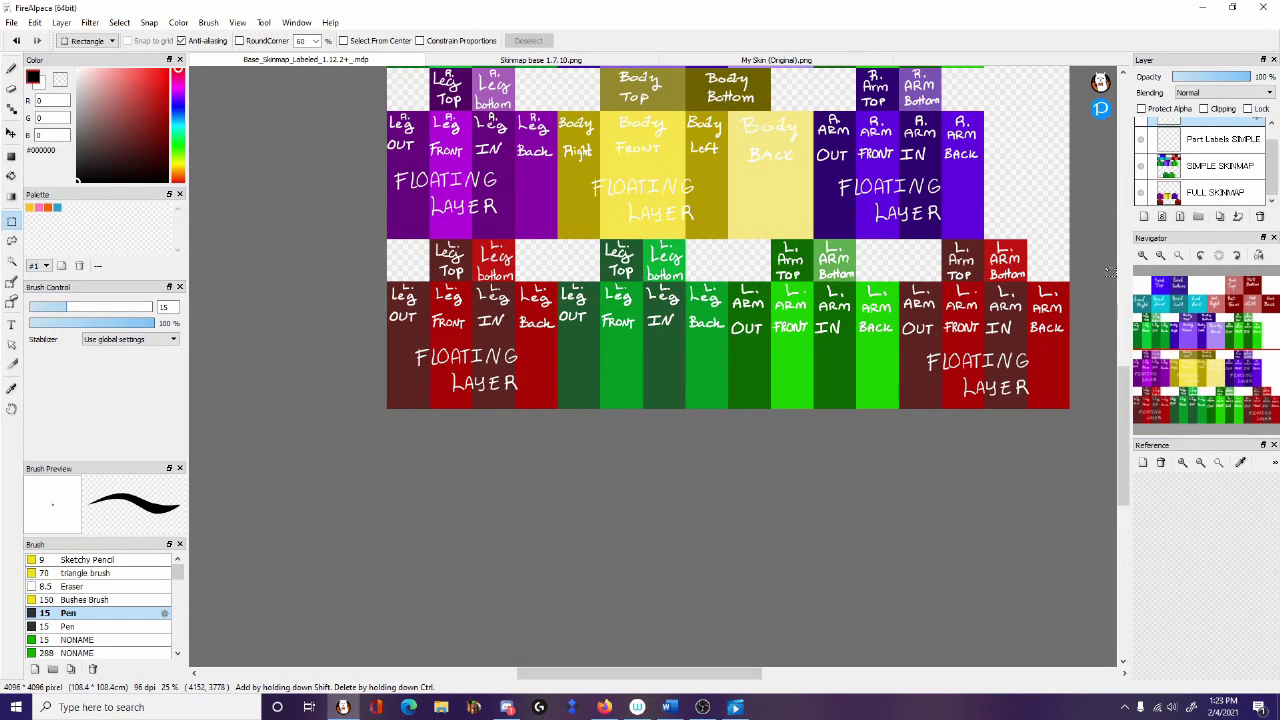
# Step: Hide the FULL SKINMAP and Part Labels FULL layers so that only the simple skin template is shown
pyautogui.click(1140, 193)
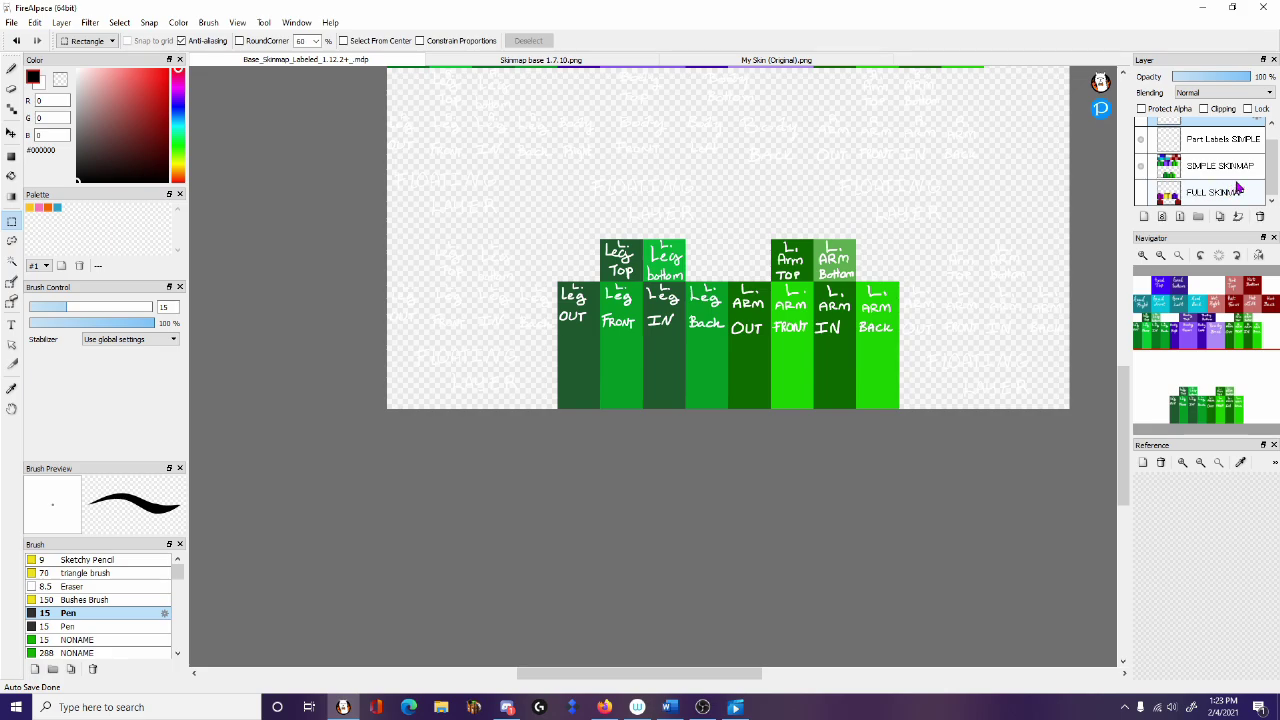
pyautogui.scroll(2, 1230, 165)
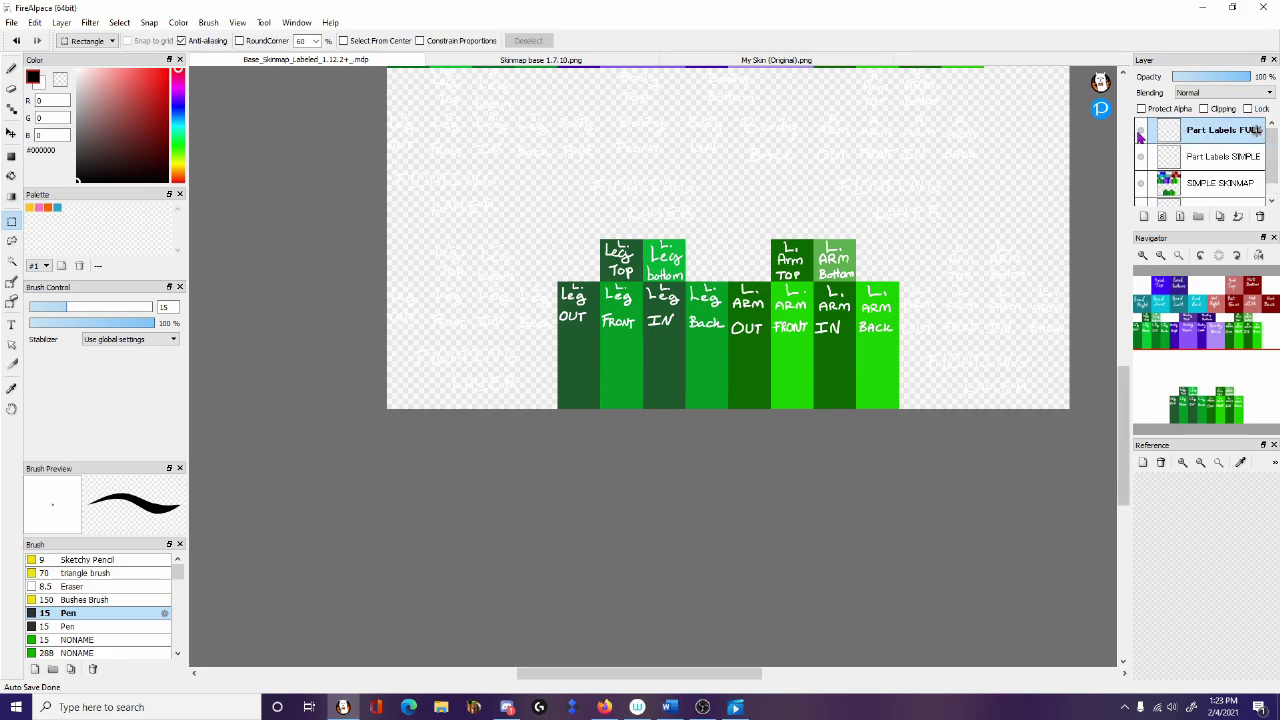
pyautogui.click(1140, 135)
pyautogui.click(1163, 257)
pyautogui.click(1163, 257)
pyautogui.click(1177, 337)
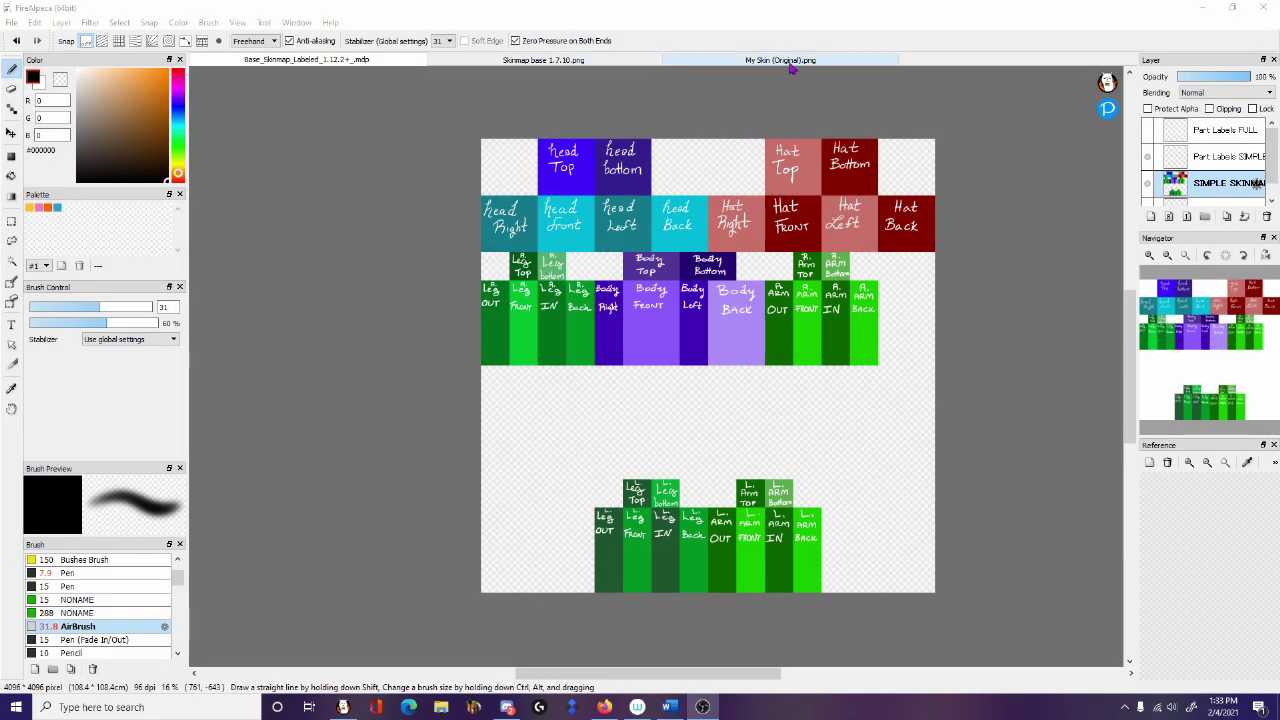
# Step: Resize the My Skin (Original).png image to 4096 × 4096 pixels with proportions constrained
pyautogui.click(760, 61)
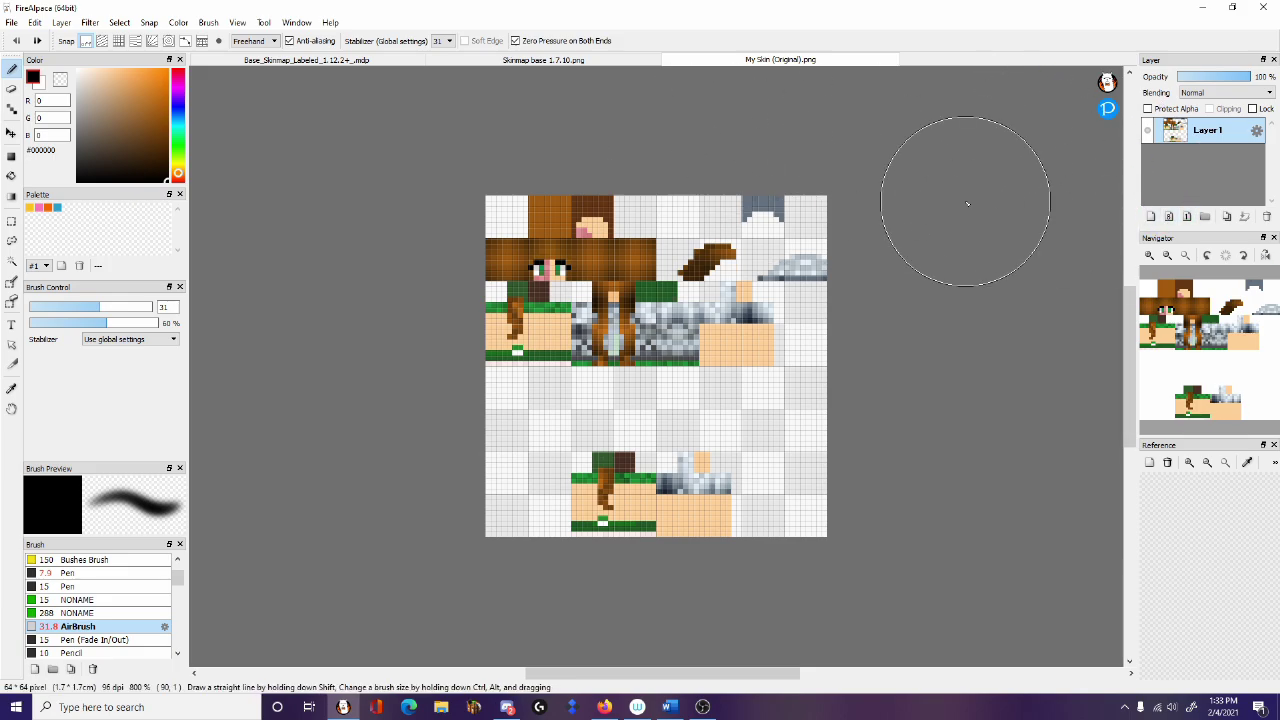
pyautogui.click(12, 23)
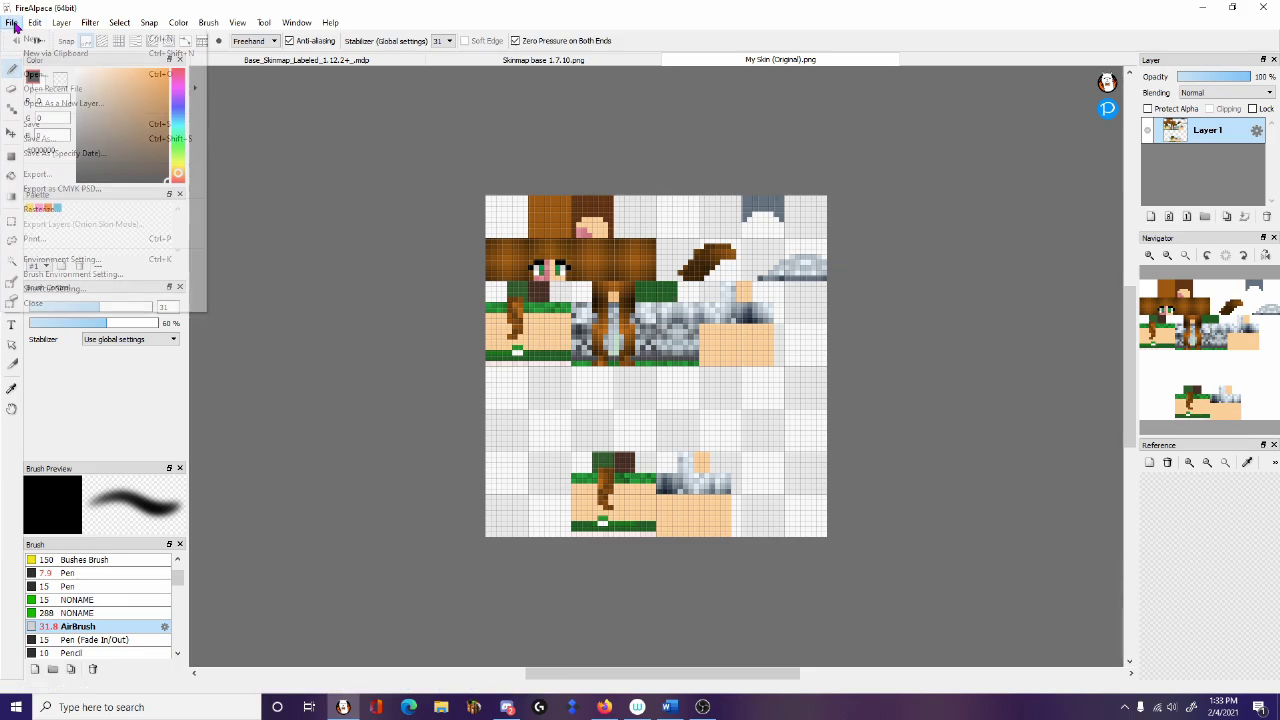
pyautogui.moveTo(36, 23)
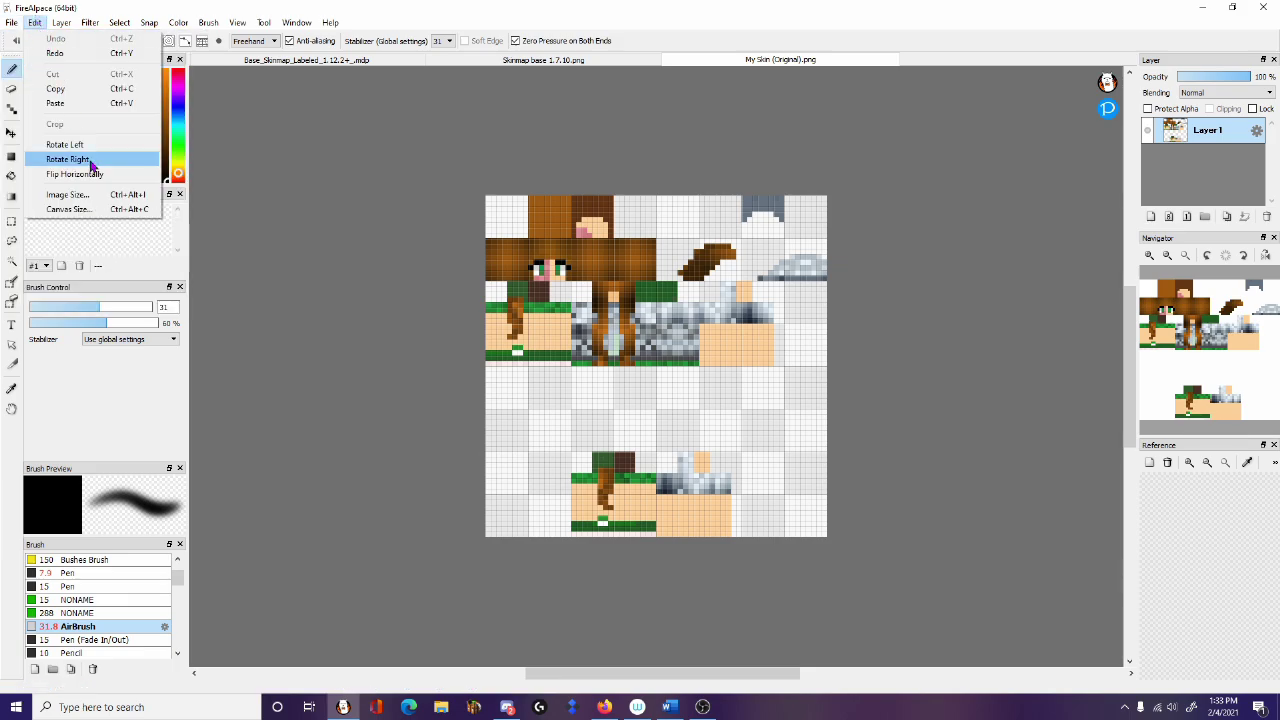
pyautogui.click(89, 195)
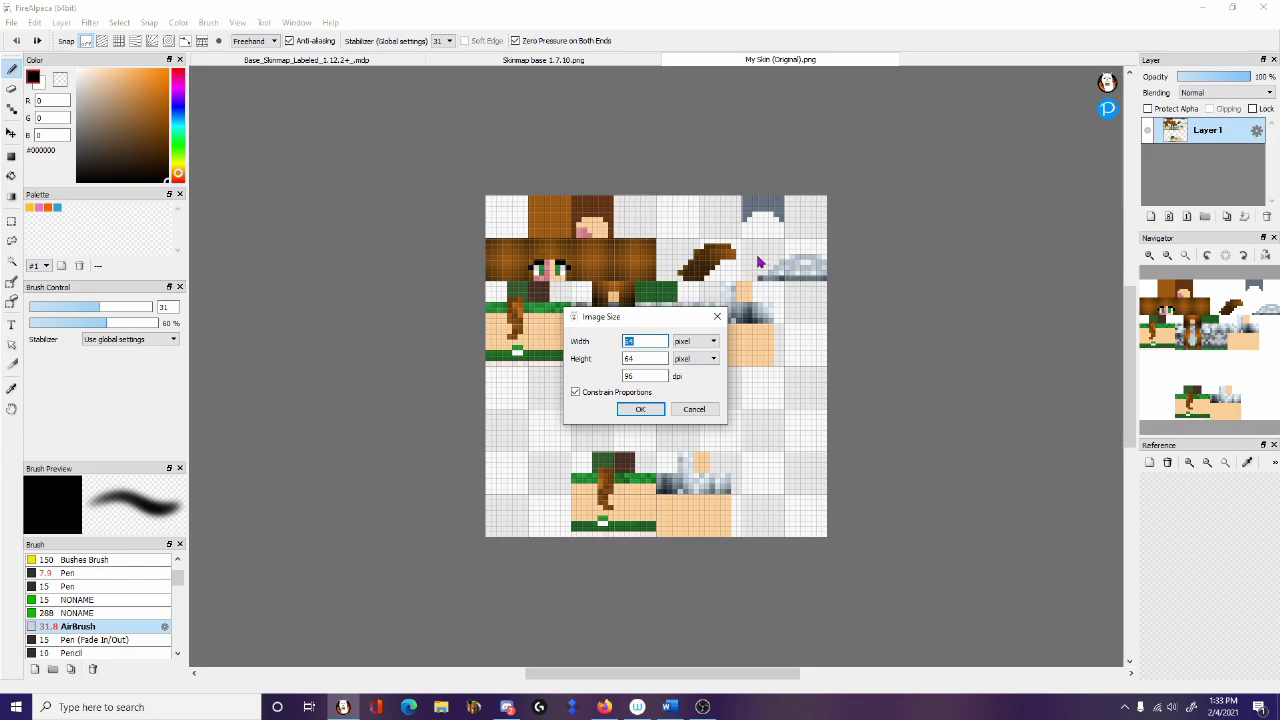
pyautogui.write('409')
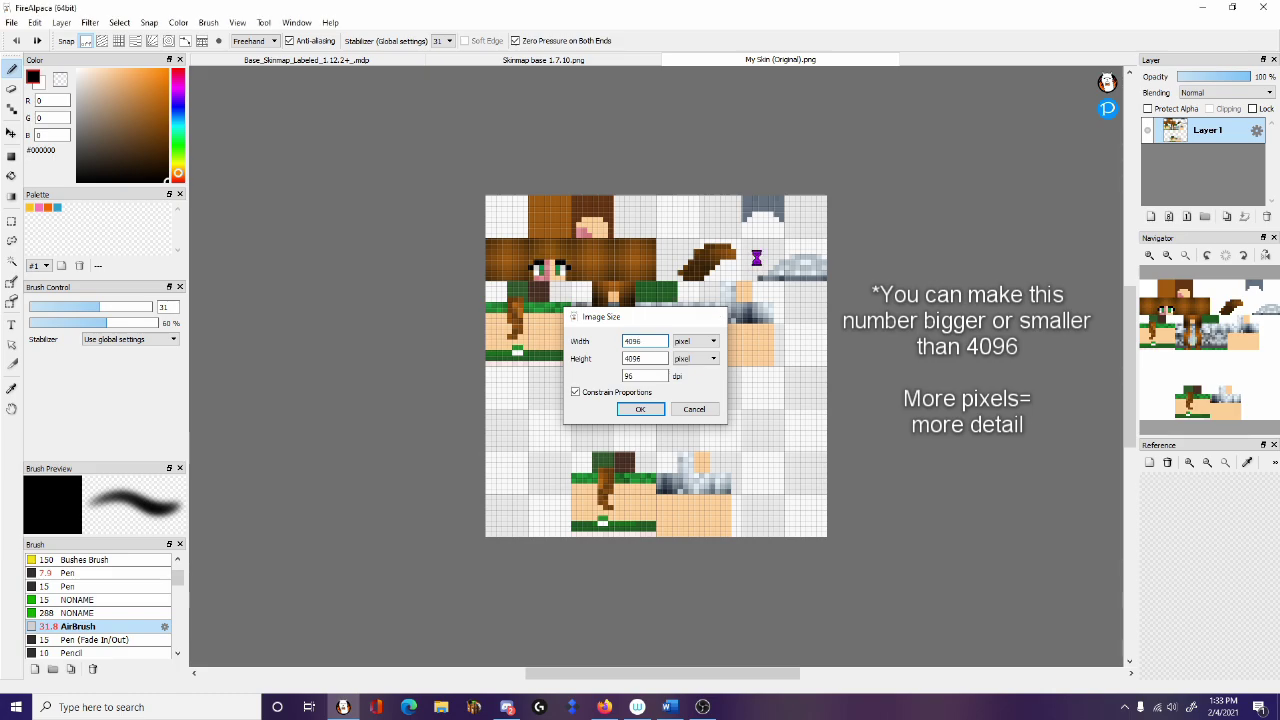
pyautogui.press('Return')
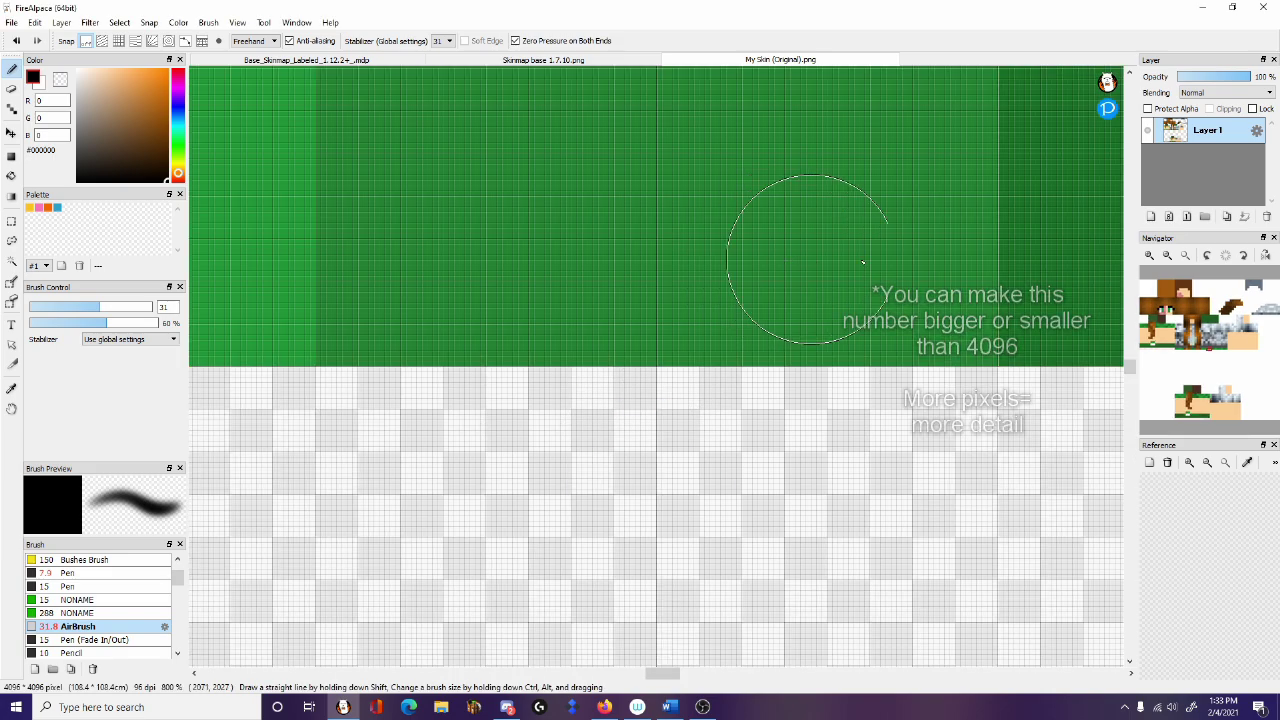
pyautogui.click(1167, 256)
pyautogui.click(1167, 256)
pyautogui.click(1167, 256)
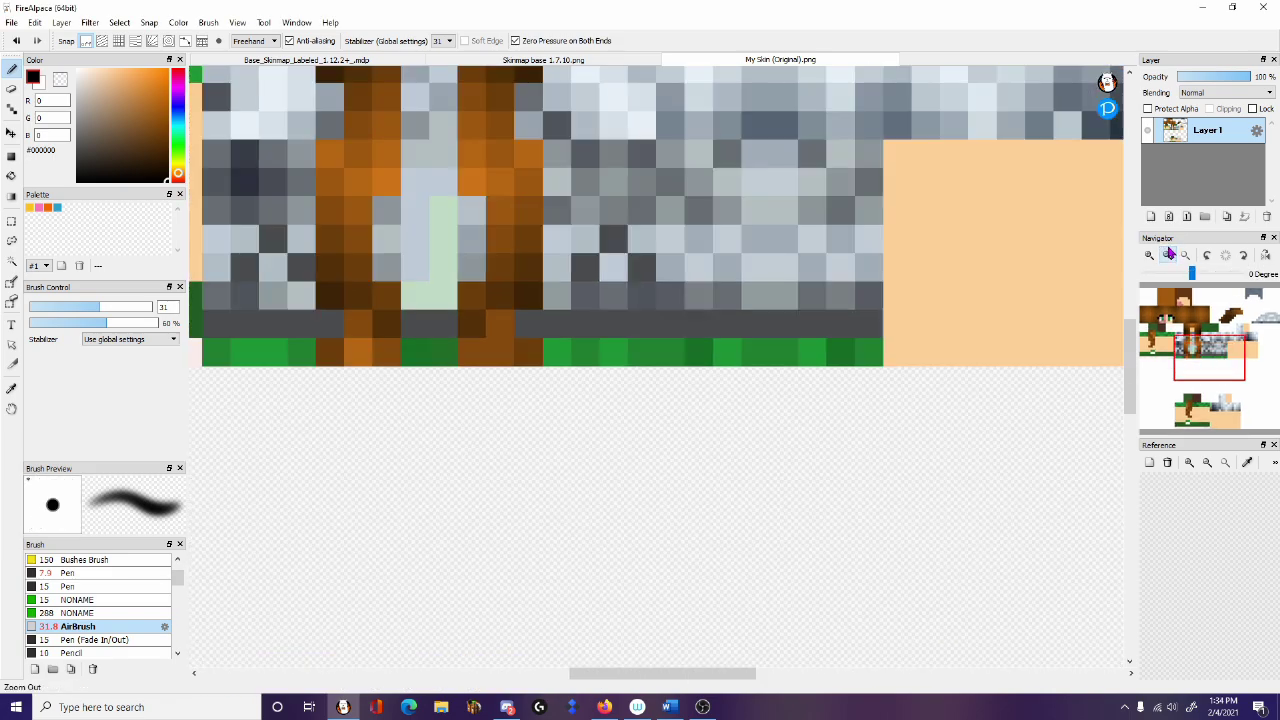
pyautogui.click(1167, 256)
pyautogui.click(1167, 256)
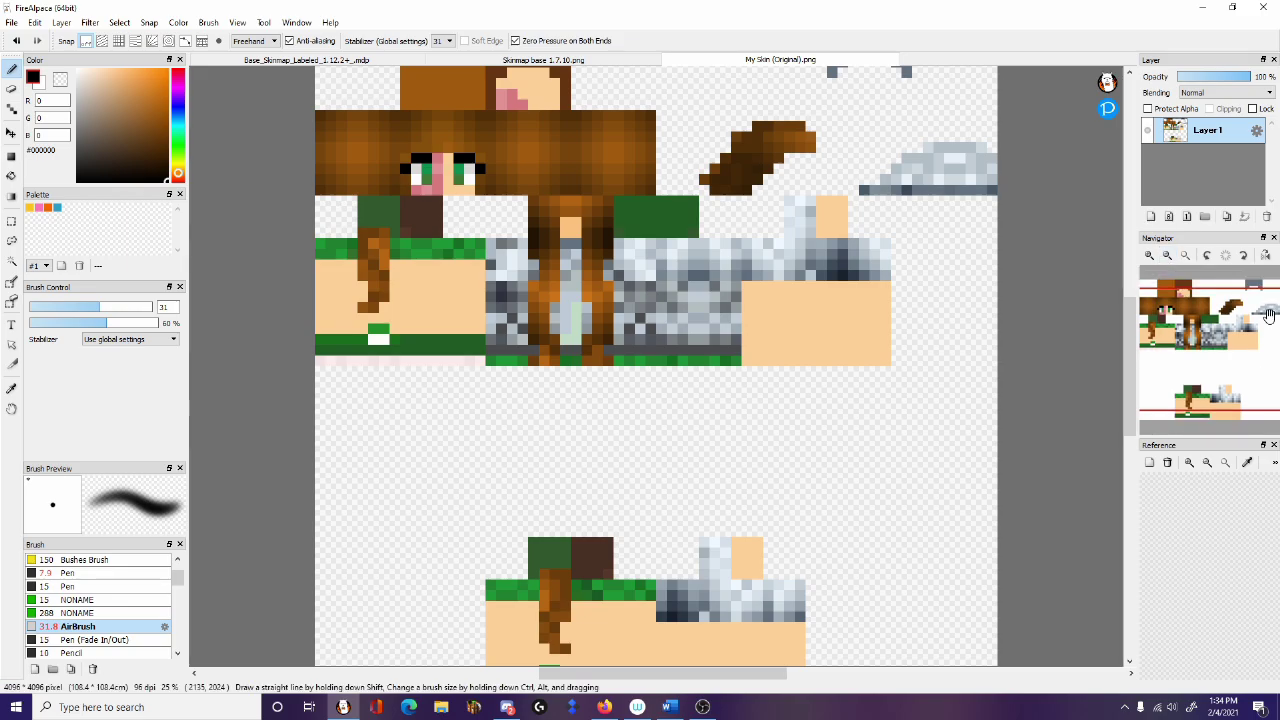
# Step: Copy the SIMPLE SKINMAP template without its labels into My Skin (Original).png and place it beneath the skin layer
pyautogui.click(413, 62)
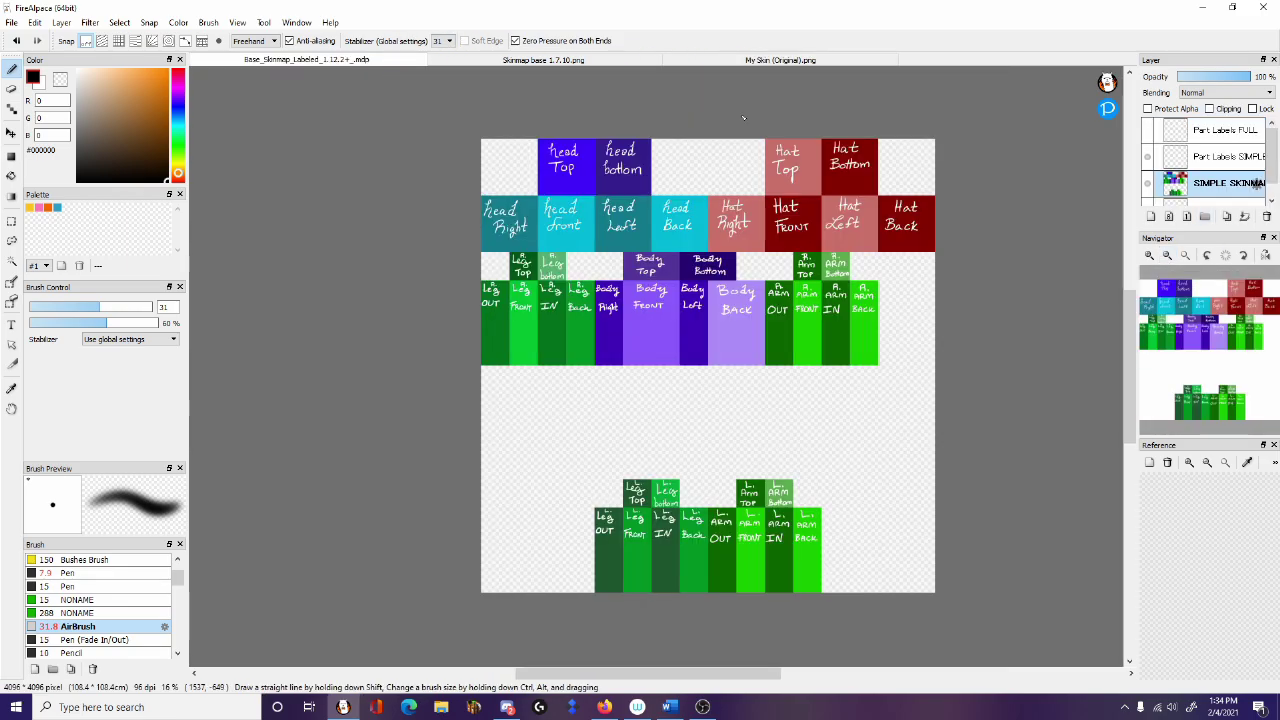
pyautogui.click(1148, 158)
pyautogui.click(763, 60)
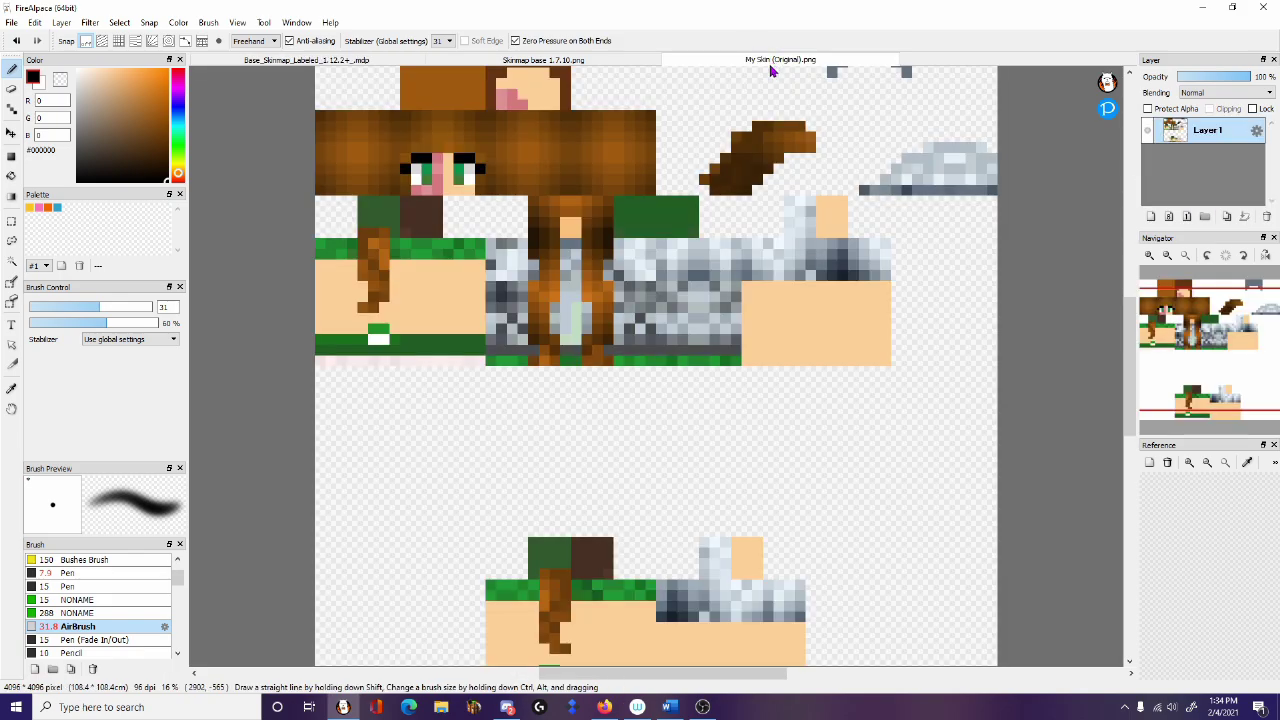
pyautogui.hotkey('ctrl', 'v')
pyautogui.moveTo(1197, 133); pyautogui.dragTo(1203, 173)
# Step: Select the template's head-front square with the Magic Wand, hiding the skin layer only while making the selection
pyautogui.click(1169, 255)
pyautogui.click(1170, 255)
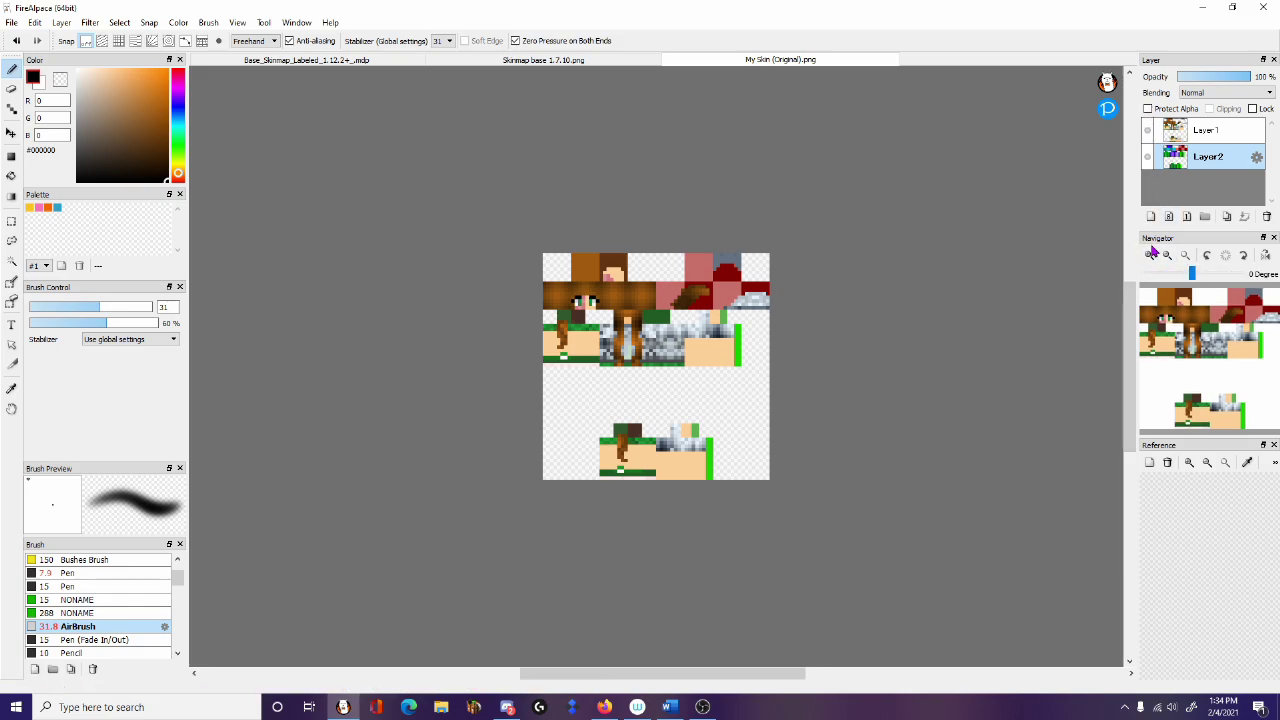
pyautogui.click(1149, 255)
pyautogui.click(1148, 129)
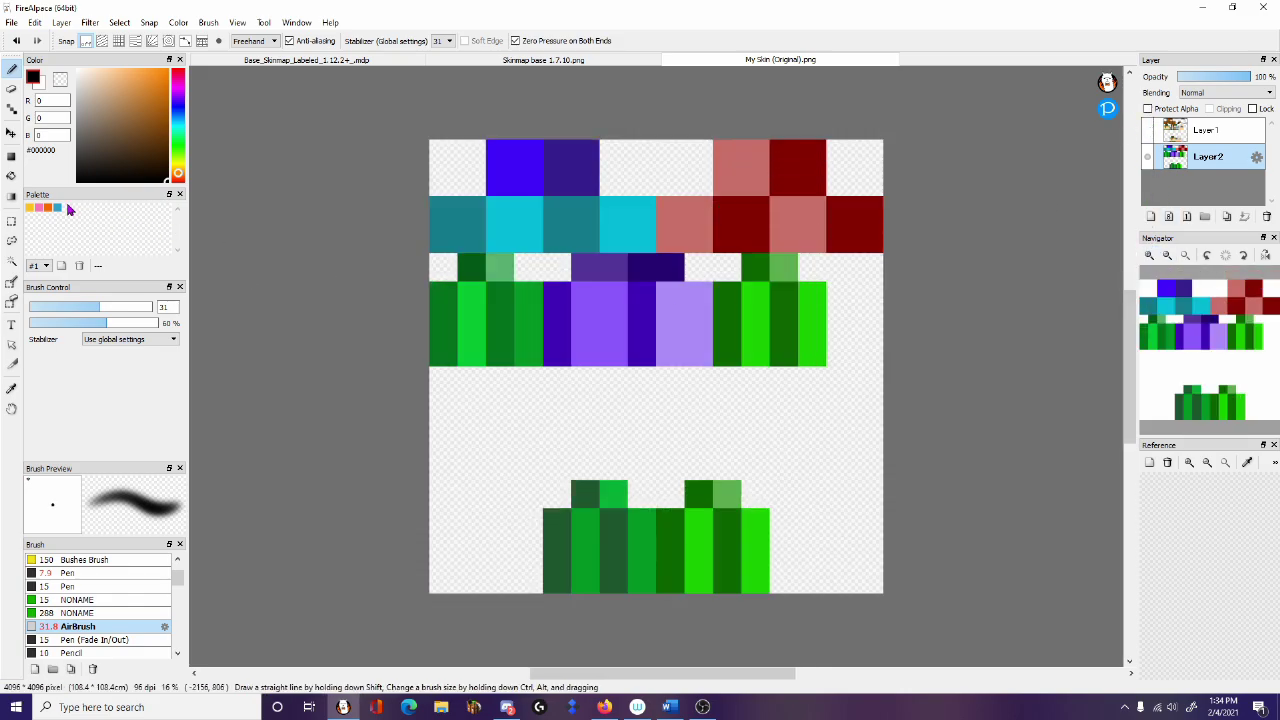
pyautogui.click(11, 260)
pyautogui.click(530, 212)
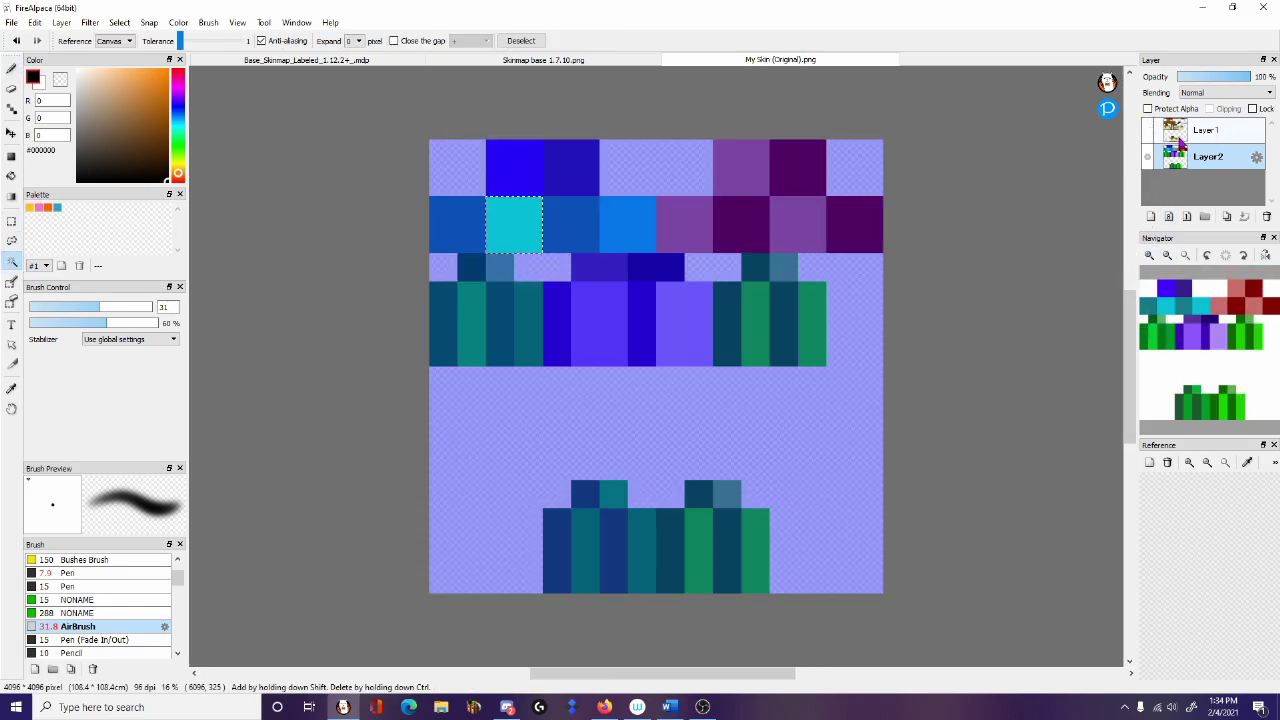
pyautogui.click(1148, 129)
# Step: Add a new empty layer above the skin layer for painting the face
pyautogui.click(1149, 255)
pyautogui.click(1149, 255)
pyautogui.click(1149, 255)
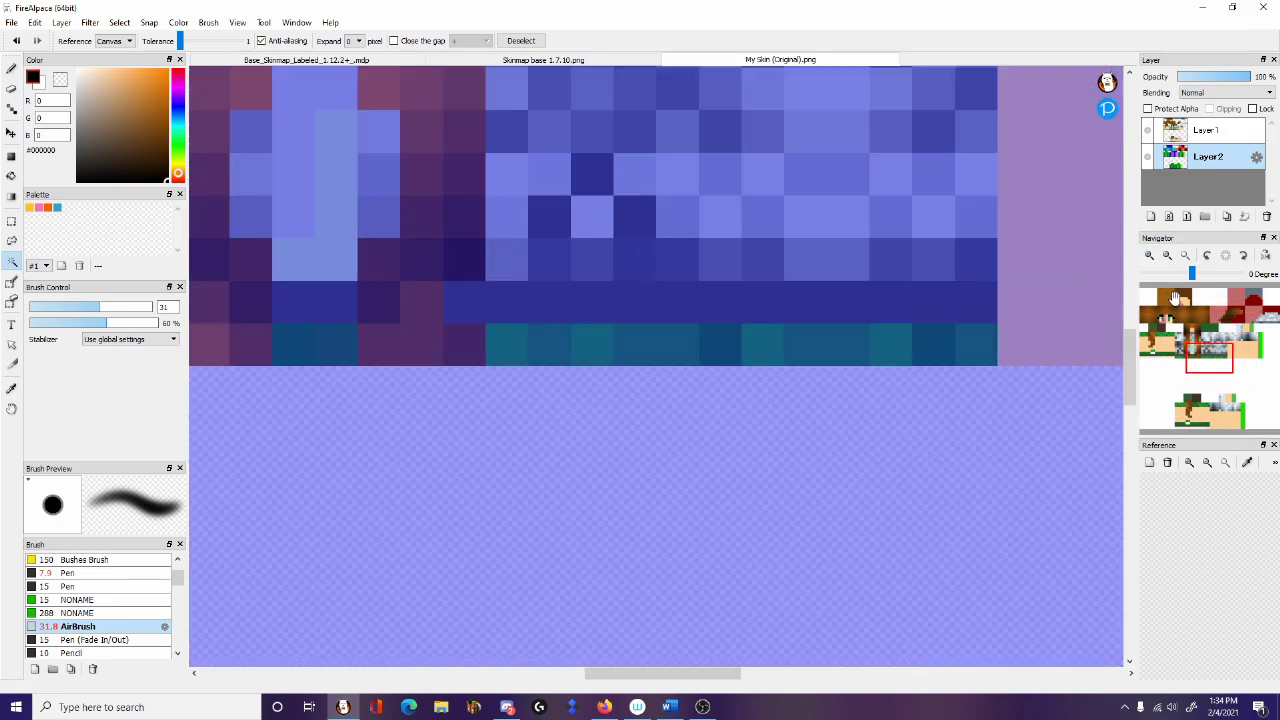
pyautogui.moveTo(1160, 313); pyautogui.dragTo(1165, 310)
pyautogui.click(1150, 216)
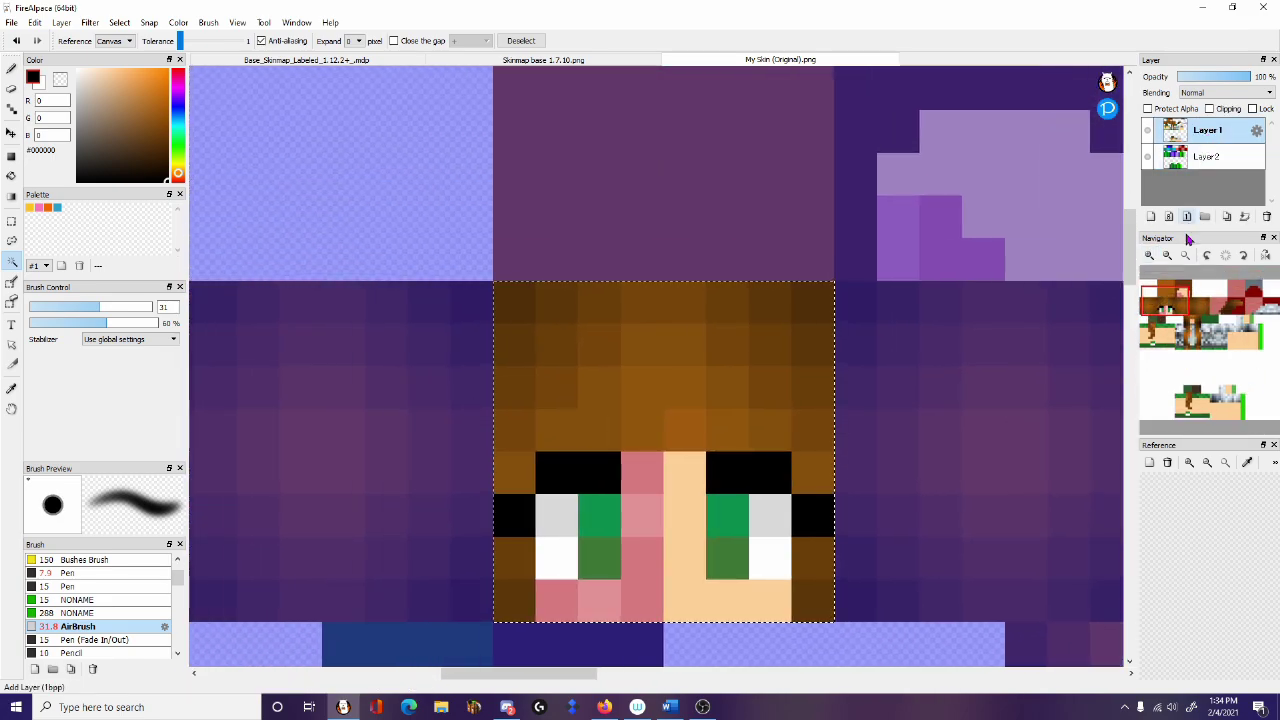
# Step: Airbrush soft white highlights over both green irises at brush size 44 and lower the new layer's opacity to 29%
pyautogui.click(10, 67)
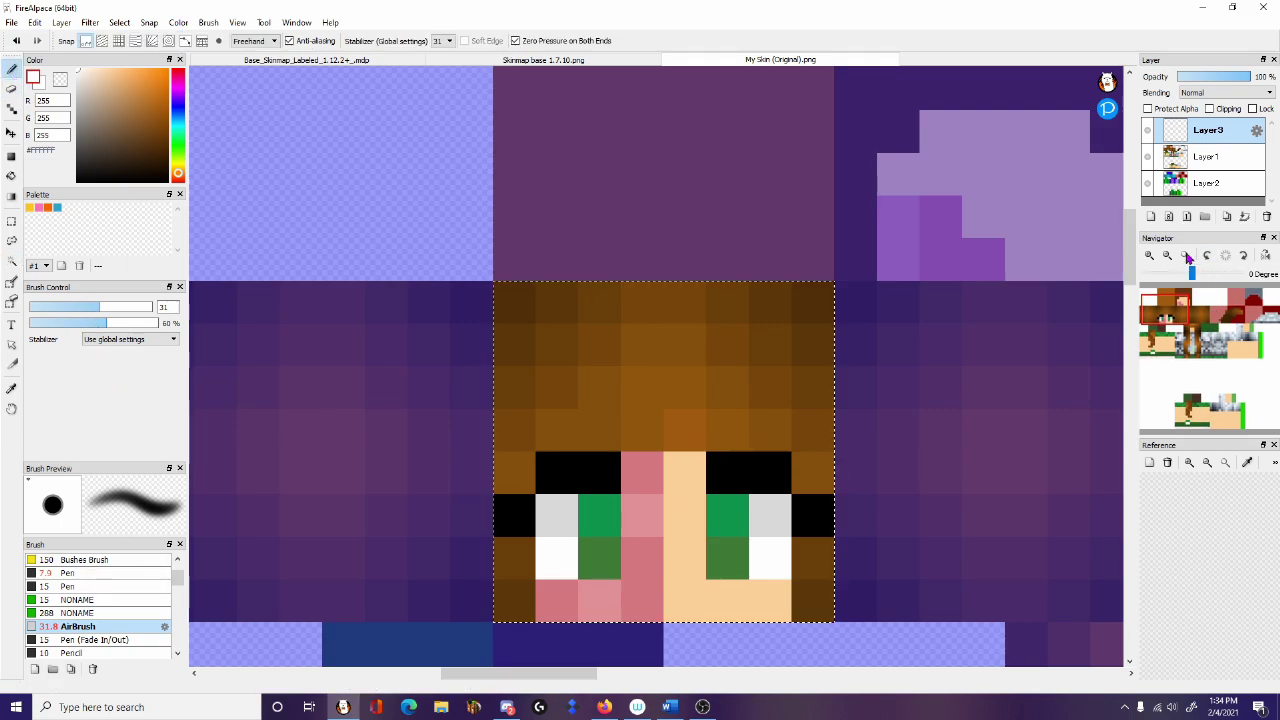
pyautogui.click(1150, 256)
pyautogui.click(1150, 256)
pyautogui.moveTo(1165, 313)
pyautogui.mouseDown()
pyautogui.moveTo(1181, 314)
pyautogui.moveTo(1171, 320)
pyautogui.mouseUp()
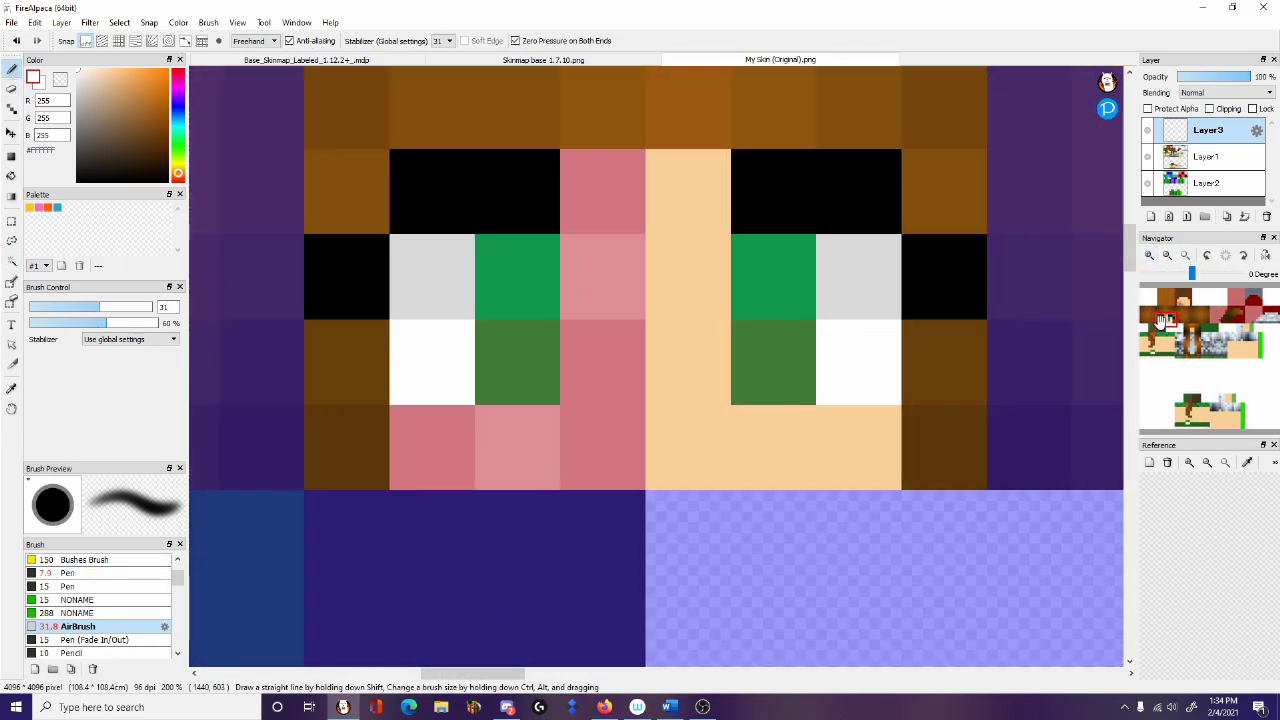
pyautogui.click(100, 313)
pyautogui.moveTo(100, 313); pyautogui.dragTo(115, 310)
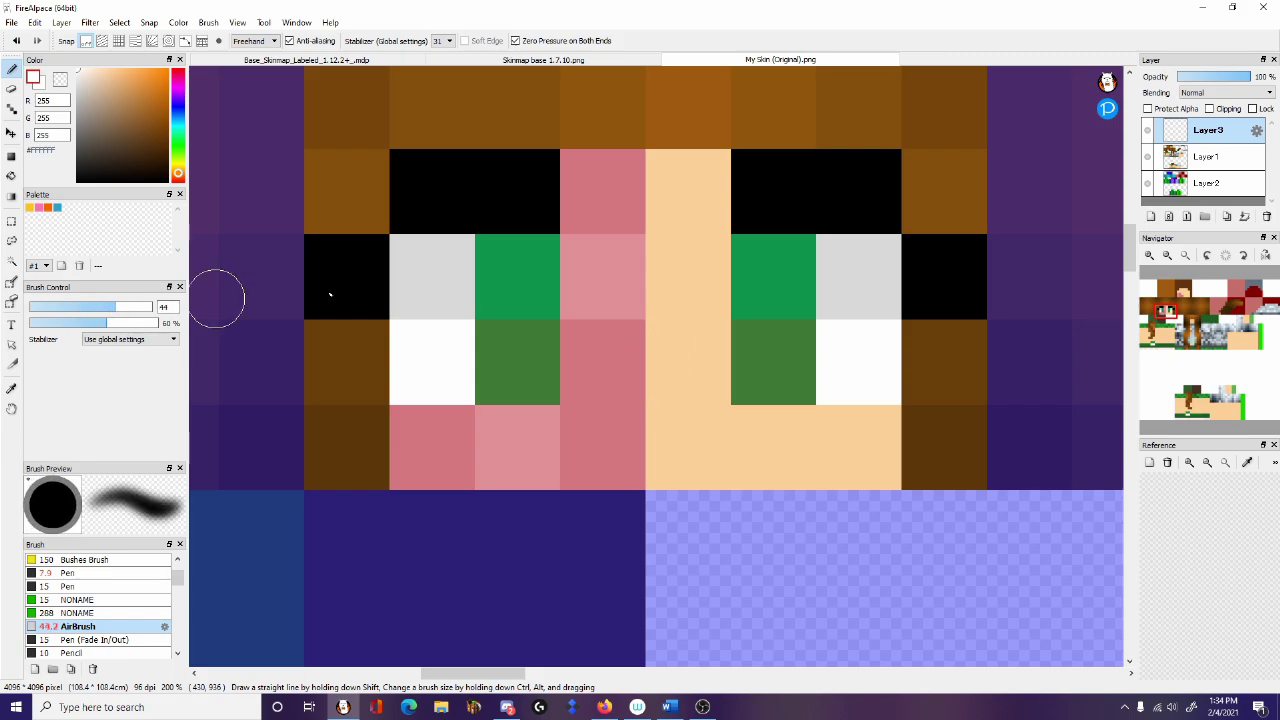
pyautogui.moveTo(507, 268)
pyautogui.mouseDown()
pyautogui.moveTo(535, 356)
pyautogui.moveTo(506, 270)
pyautogui.moveTo(529, 336)
pyautogui.moveTo(518, 374)
pyautogui.moveTo(505, 282)
pyautogui.moveTo(522, 293)
pyautogui.moveTo(518, 382)
pyautogui.mouseUp()
pyautogui.moveTo(777, 358)
pyautogui.mouseDown()
pyautogui.moveTo(762, 277)
pyautogui.moveTo(782, 310)
pyautogui.moveTo(775, 388)
pyautogui.mouseUp()
pyautogui.click(1221, 117)
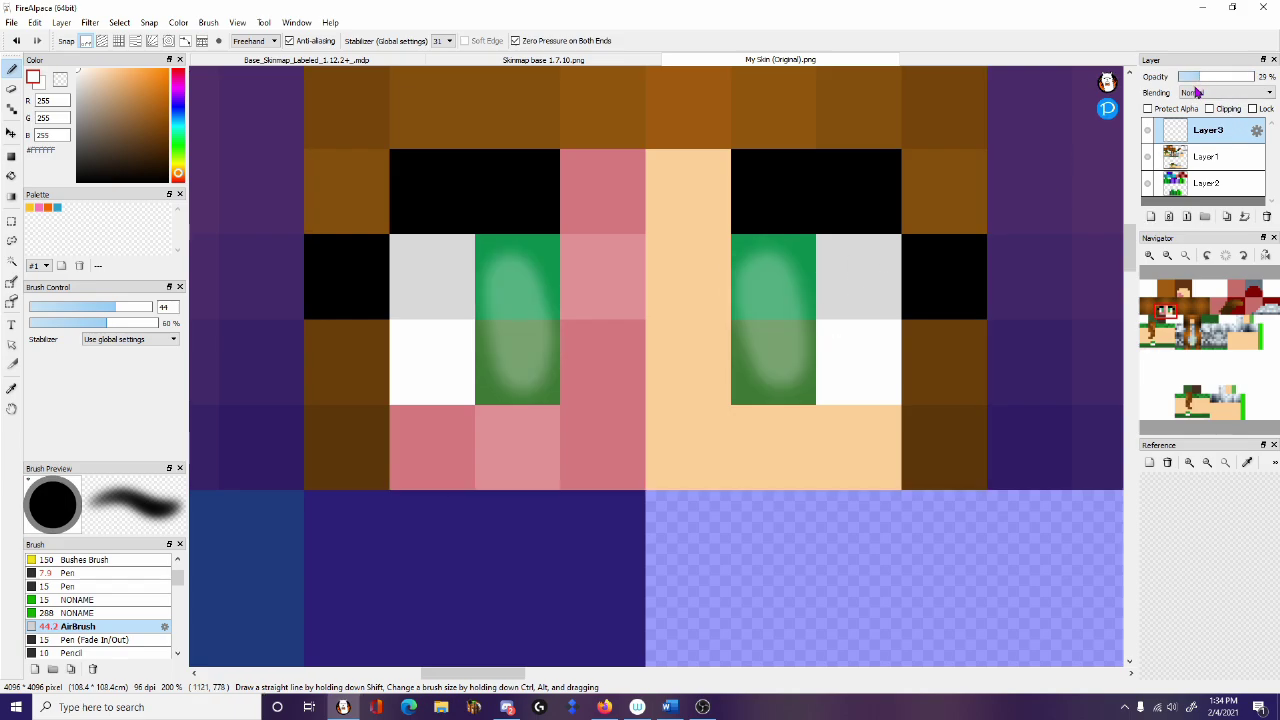
# Step: Add a new layer, draw off-white sparkle highlights on both irises with the 7.9 Pen and clear the selection
pyautogui.click(1150, 216)
pyautogui.click(80, 74)
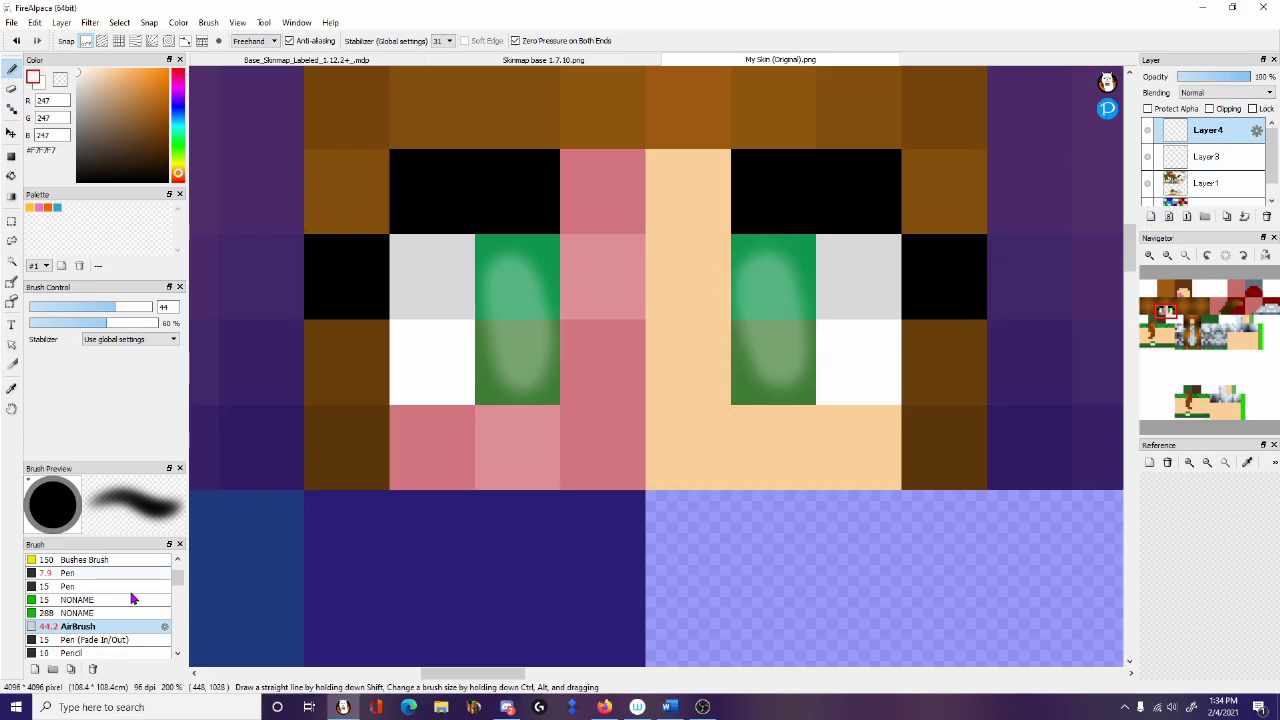
pyautogui.click(67, 573)
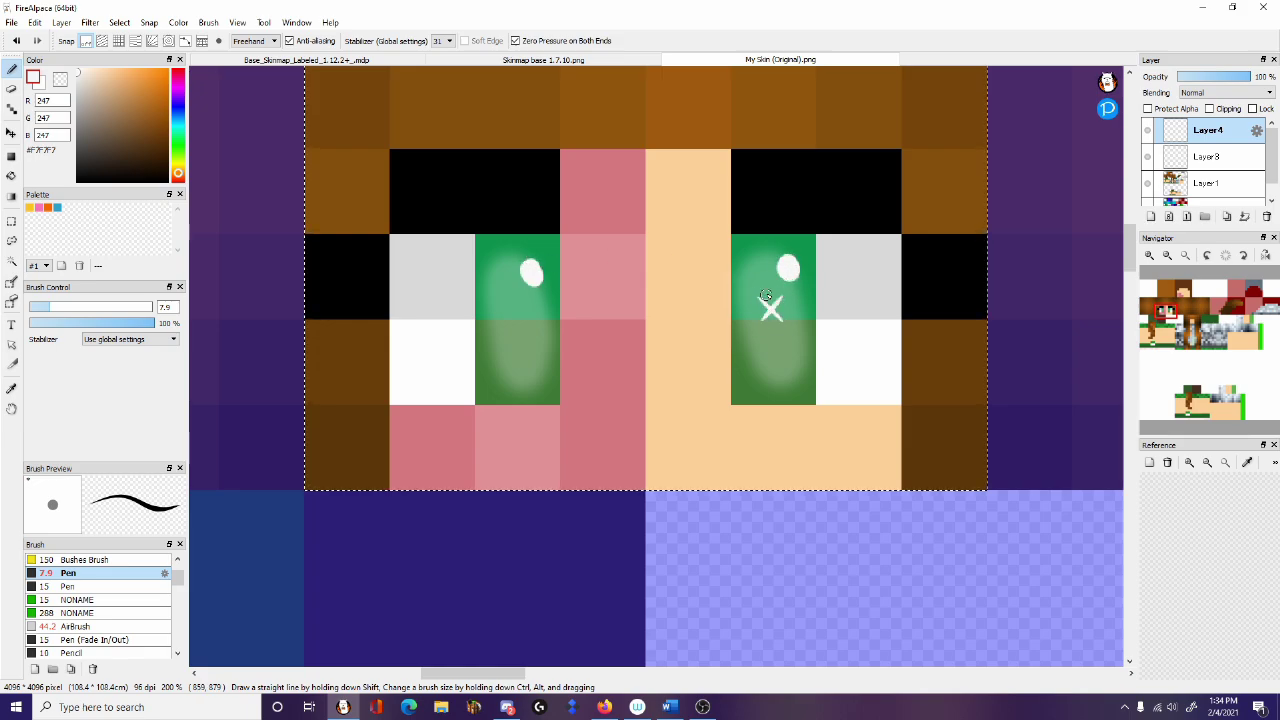
pyautogui.moveTo(500, 304); pyautogui.dragTo(522, 345)
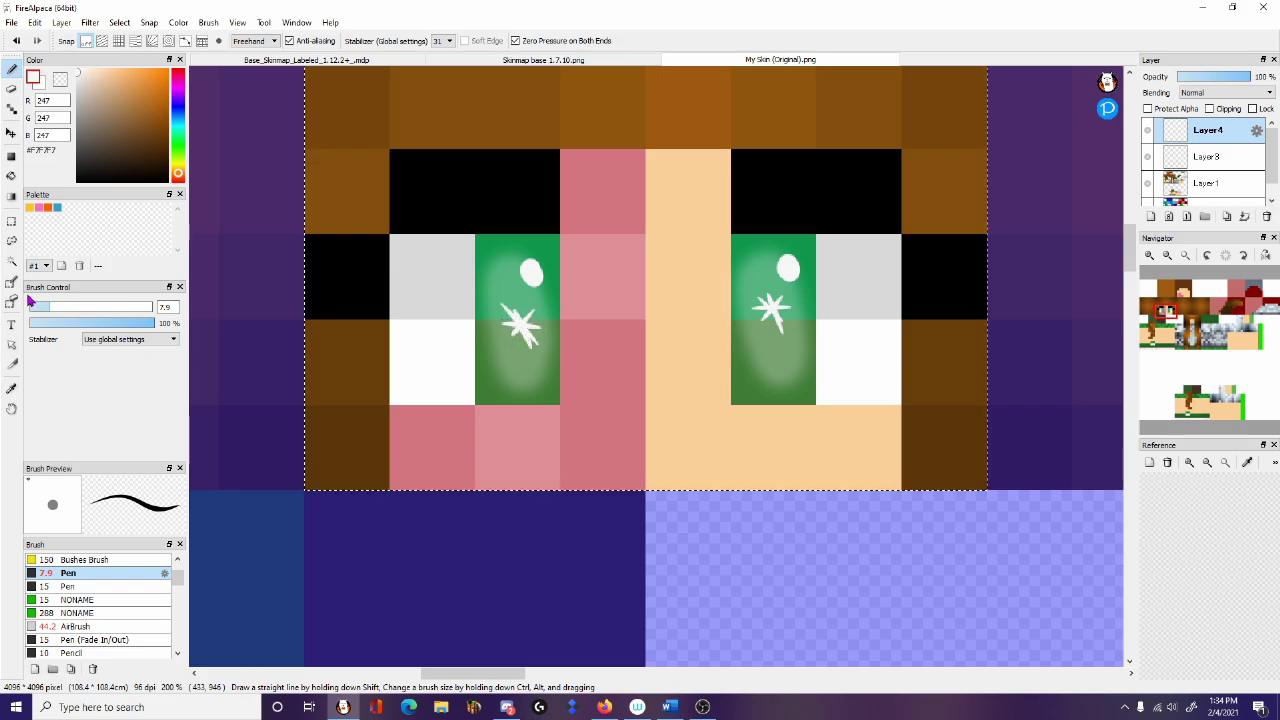
pyautogui.click(11, 222)
pyautogui.click(253, 287)
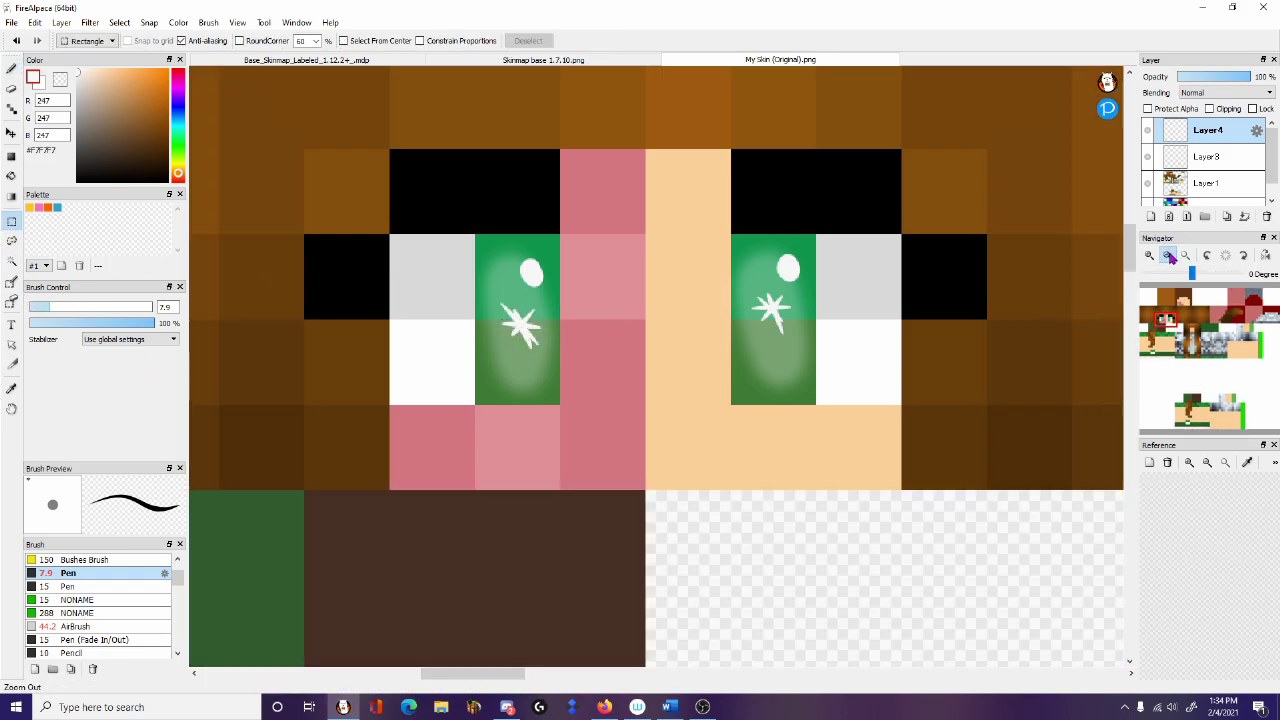
# Step: Merge the sparkle layer into the layer below and add a new empty layer
pyautogui.click(1165, 254)
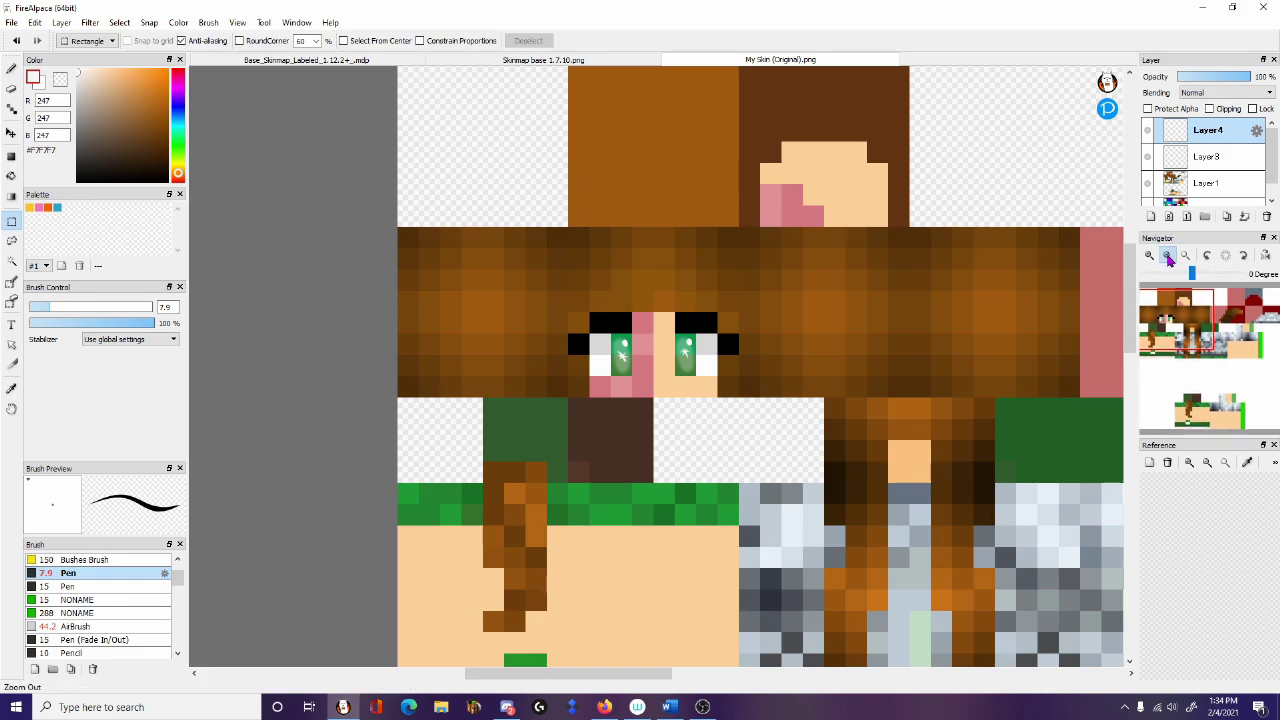
pyautogui.click(1166, 254)
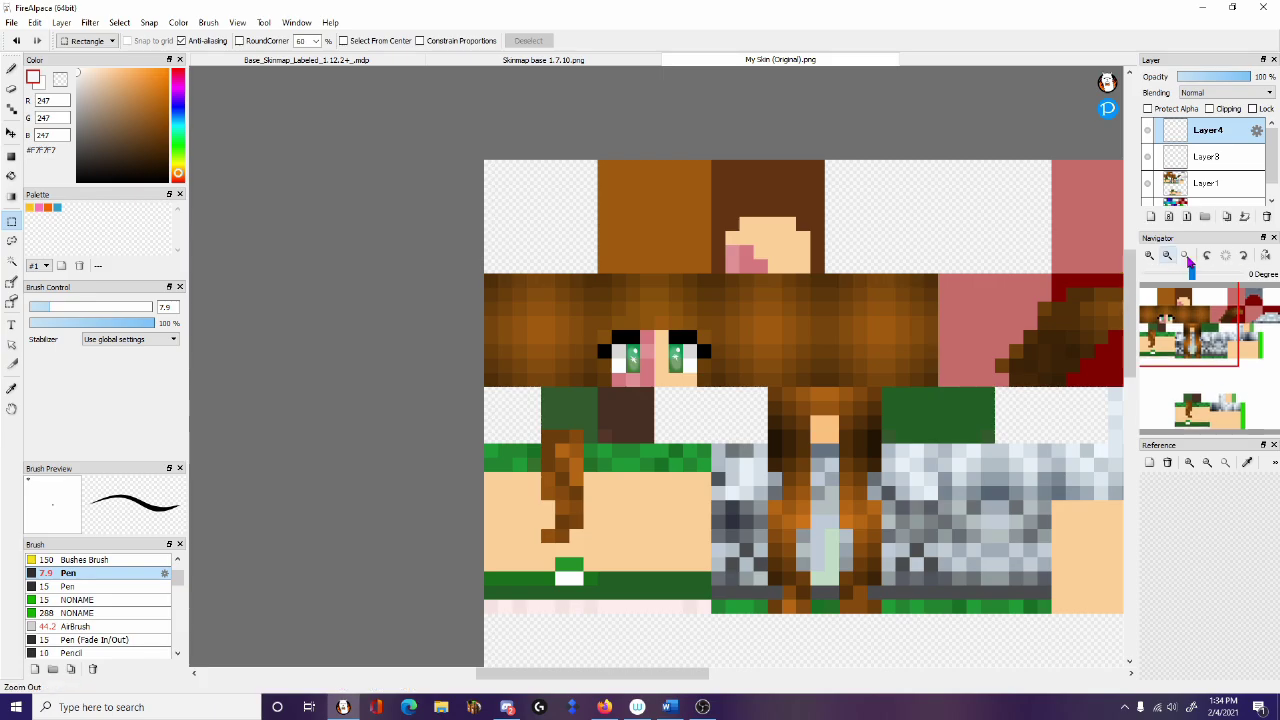
pyautogui.click(1149, 255)
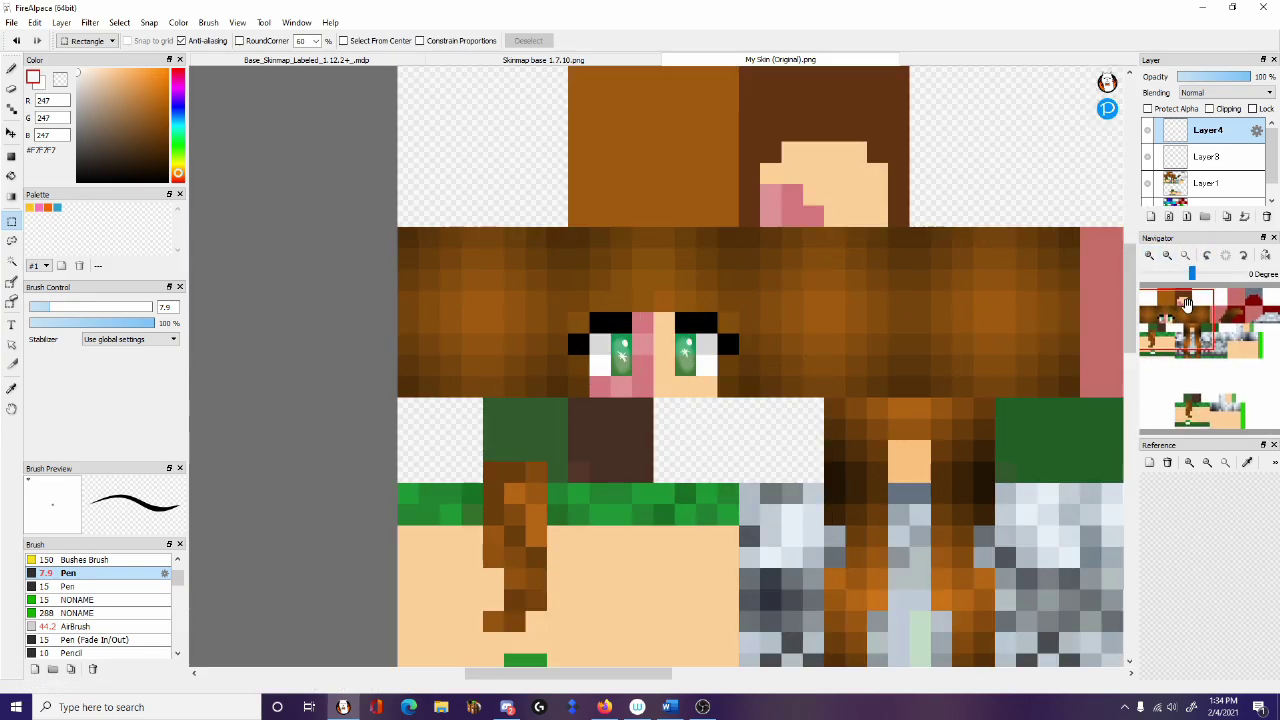
pyautogui.moveTo(1187, 311); pyautogui.dragTo(1253, 316)
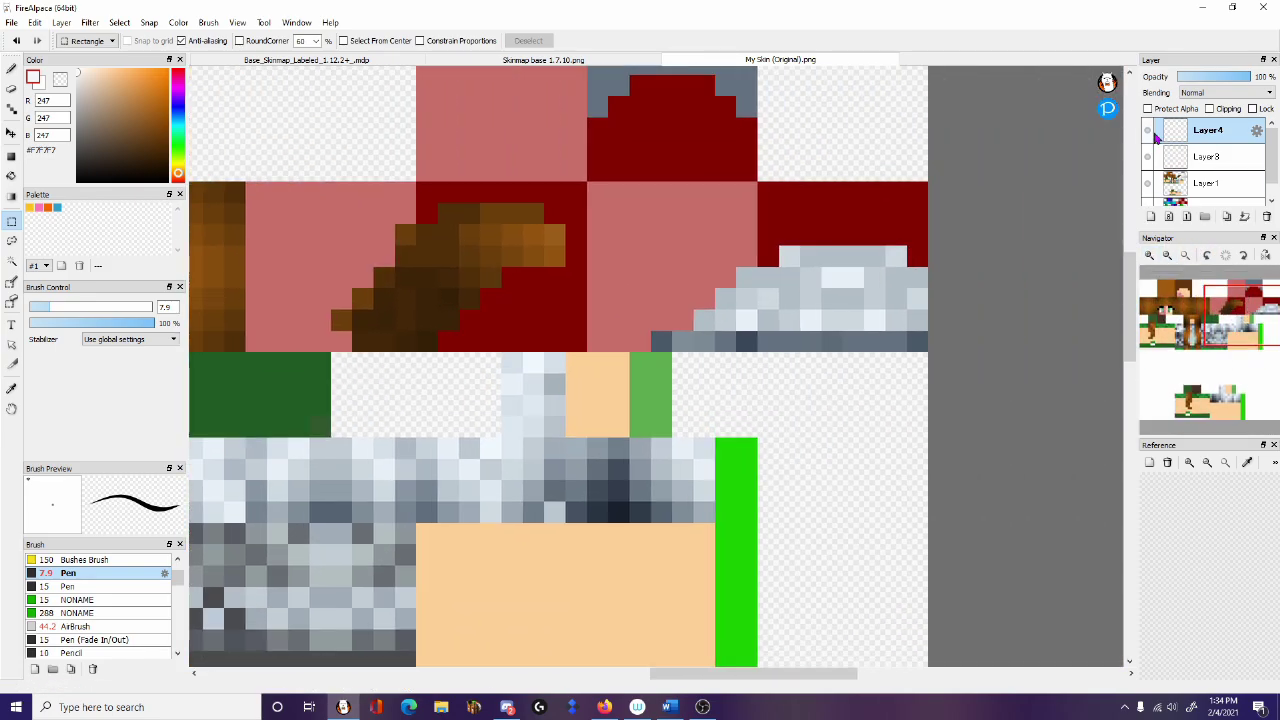
pyautogui.click(1245, 217)
pyautogui.click(1151, 217)
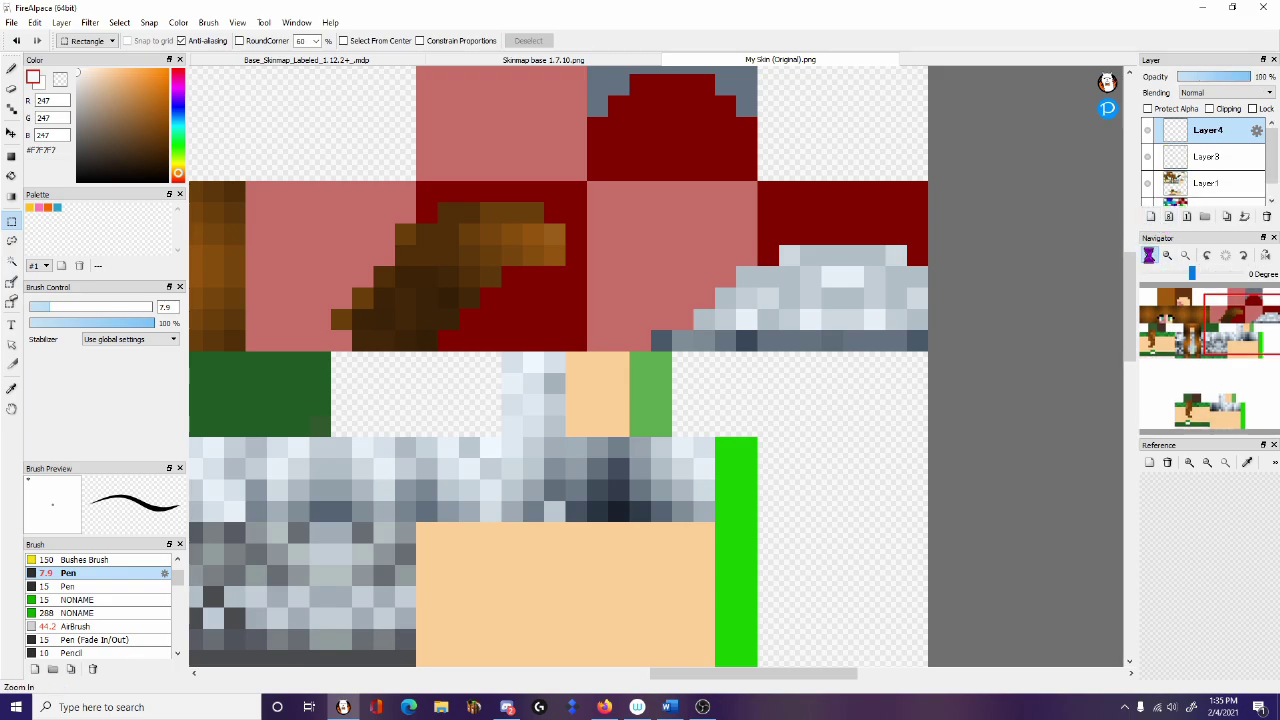
# Step: Try to sketch a hair outline around the face with the Pen in black
pyautogui.click(1149, 256)
pyautogui.click(1149, 256)
pyautogui.moveTo(1251, 320); pyautogui.dragTo(1233, 319)
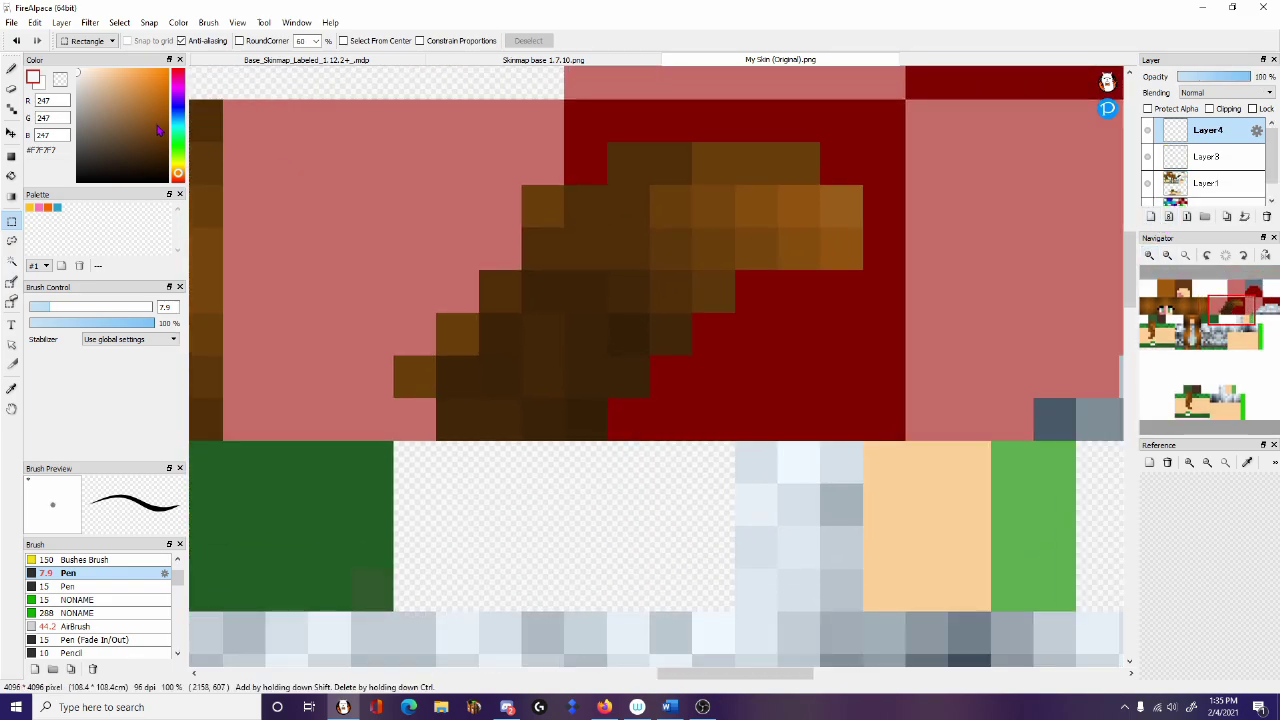
pyautogui.moveTo(122, 110); pyautogui.dragTo(176, 190)
pyautogui.moveTo(1232, 311); pyautogui.dragTo(1162, 307)
pyautogui.press('b')
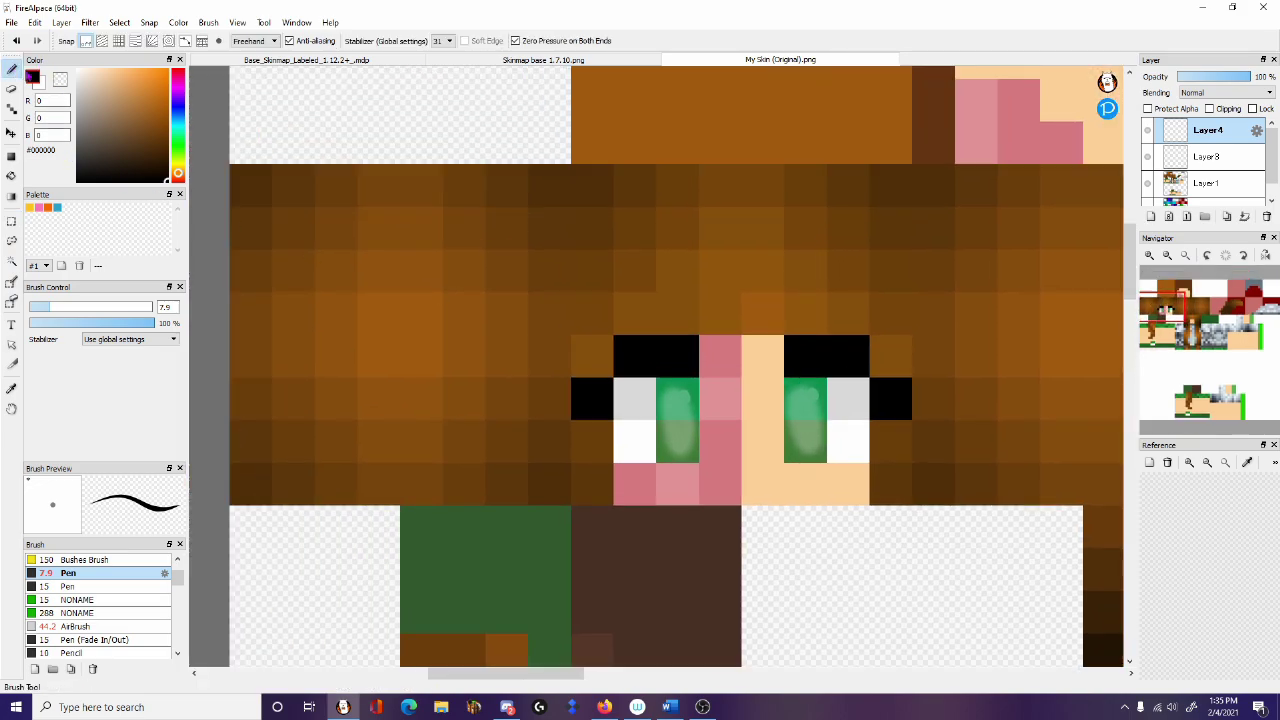
pyautogui.moveTo(735, 284); pyautogui.dragTo(685, 314)
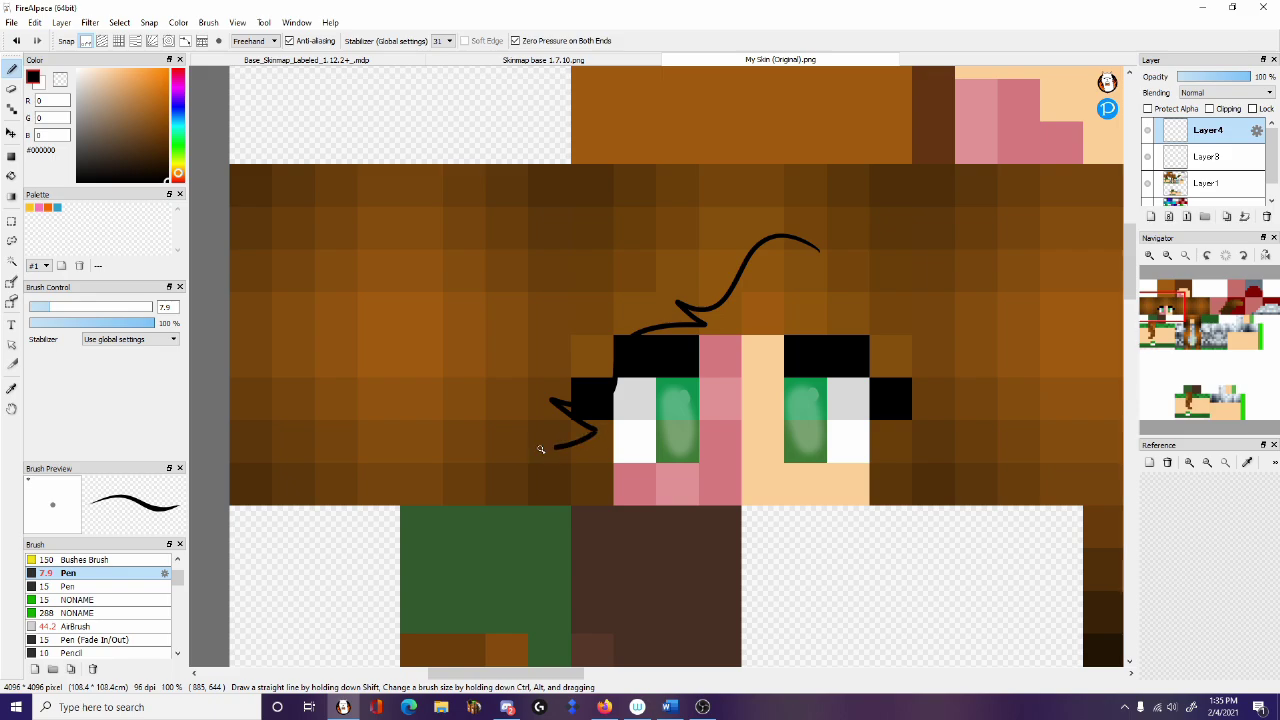
pyautogui.moveTo(540, 449)
pyautogui.mouseDown()
pyautogui.moveTo(581, 482)
pyautogui.moveTo(662, 485)
pyautogui.moveTo(717, 447)
pyautogui.moveTo(714, 384)
pyautogui.mouseUp()
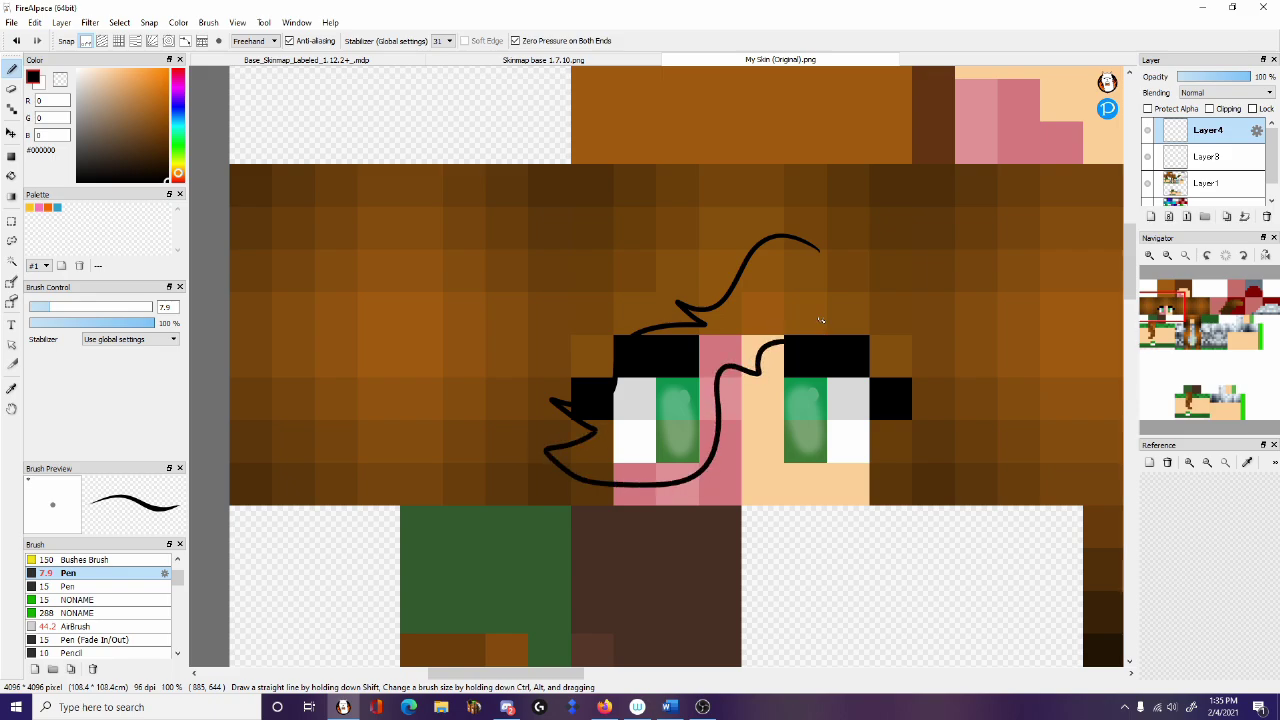
pyautogui.click(16, 40)
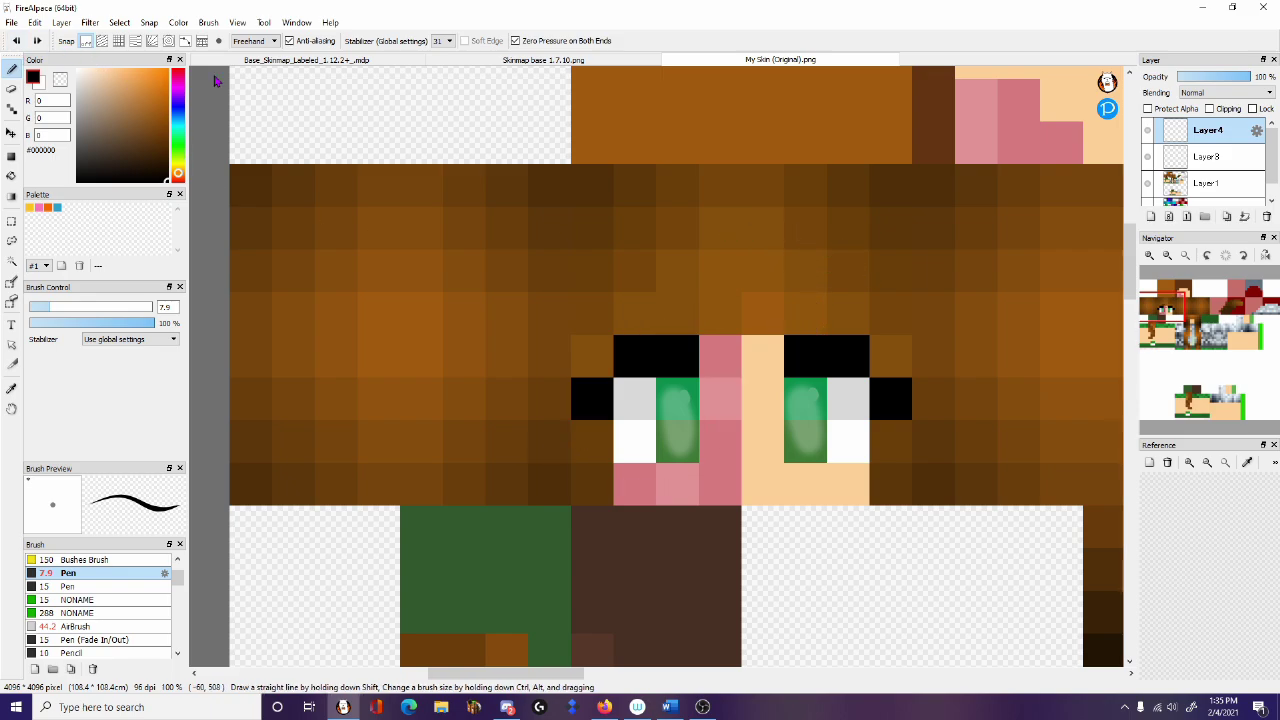
# Step: Sketch a wider black hair outline over the head, with flicked ends on both sides and a fringe across the eyes
pyautogui.moveTo(932, 168)
pyautogui.mouseDown()
pyautogui.moveTo(906, 141)
pyautogui.moveTo(809, 105)
pyautogui.moveTo(663, 125)
pyautogui.moveTo(600, 176)
pyautogui.moveTo(564, 237)
pyautogui.moveTo(541, 211)
pyautogui.mouseUp()
pyautogui.moveTo(554, 267)
pyautogui.mouseDown()
pyautogui.moveTo(499, 317)
pyautogui.moveTo(537, 383)
pyautogui.moveTo(513, 409)
pyautogui.mouseUp()
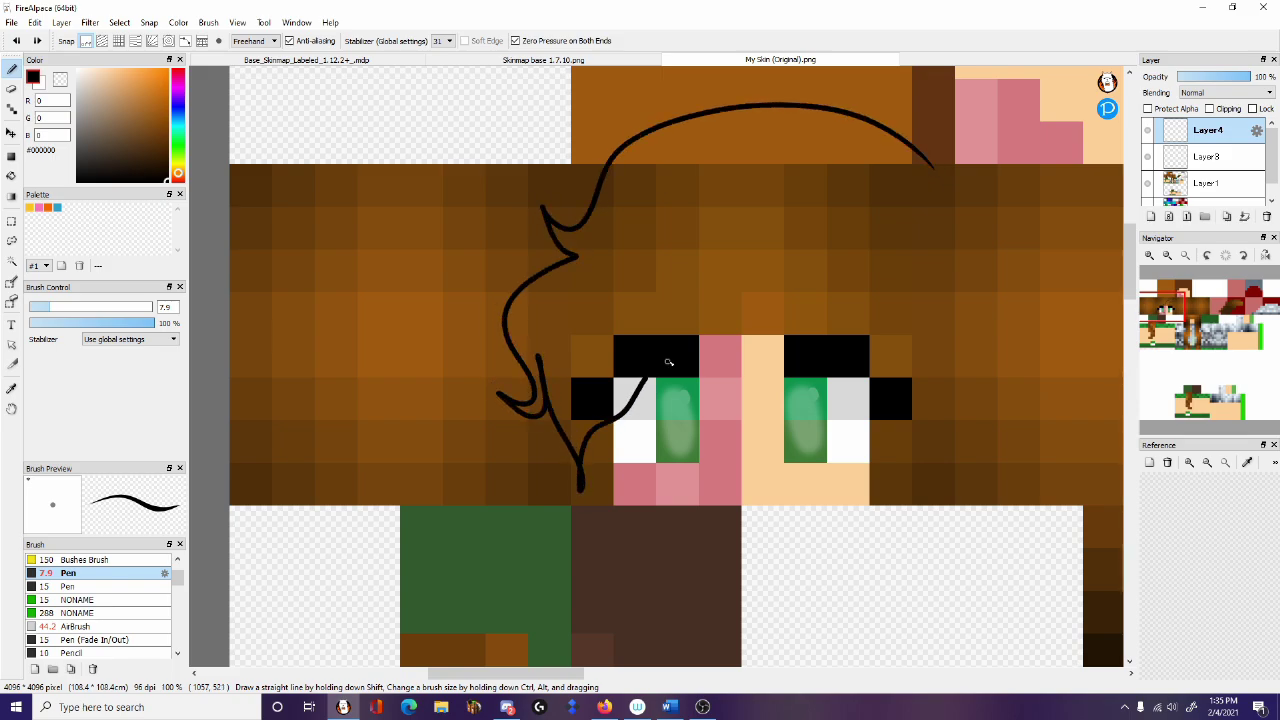
pyautogui.moveTo(742, 357); pyautogui.dragTo(784, 343)
pyautogui.moveTo(942, 174)
pyautogui.mouseDown()
pyautogui.moveTo(995, 234)
pyautogui.moveTo(966, 281)
pyautogui.moveTo(1008, 292)
pyautogui.mouseUp()
pyautogui.moveTo(934, 273)
pyautogui.mouseDown()
pyautogui.moveTo(894, 302)
pyautogui.moveTo(834, 312)
pyautogui.mouseUp()
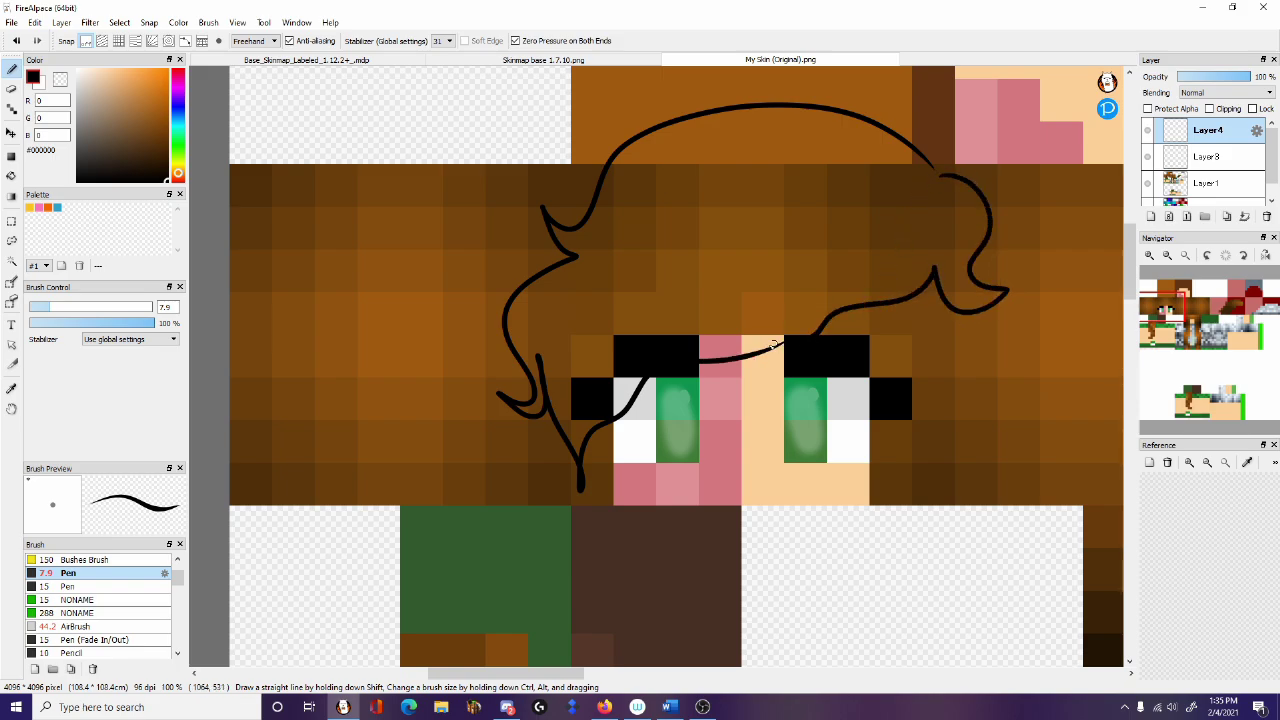
pyautogui.moveTo(925, 184); pyautogui.dragTo(938, 173)
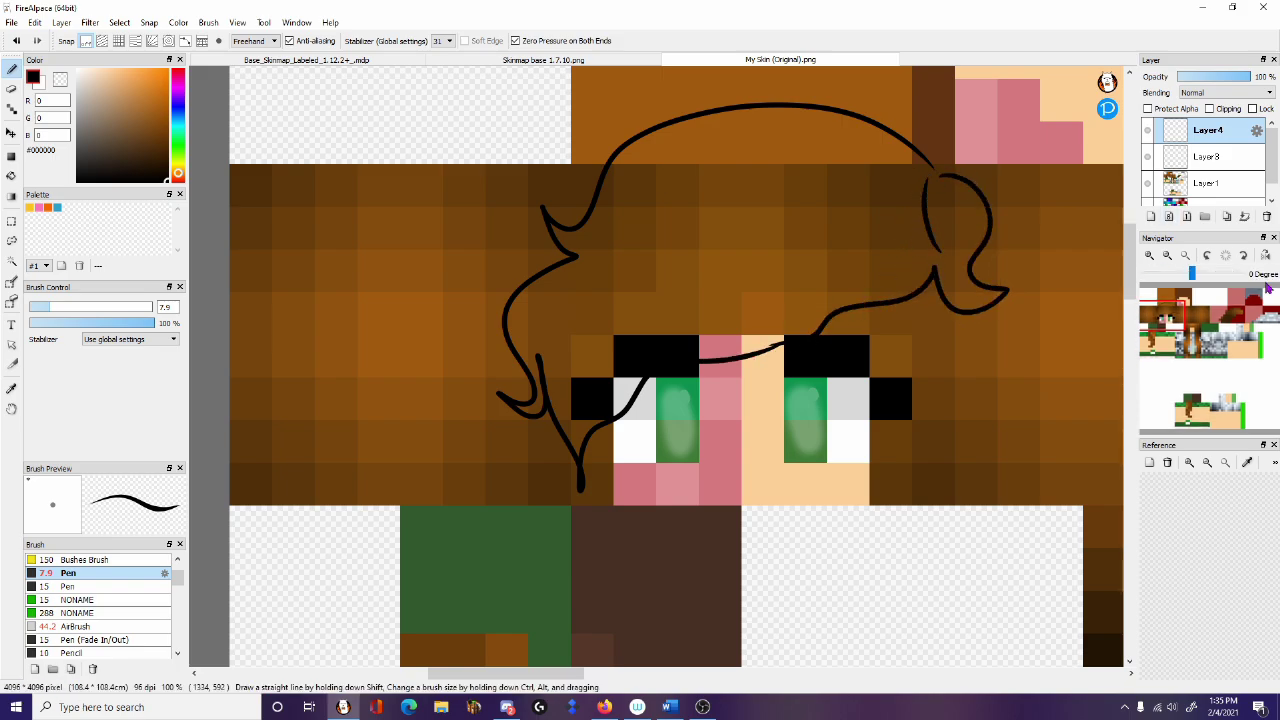
# Step: Move the hair outline from the face to the dark red front square of the outer head layer
pyautogui.click(1169, 256)
pyautogui.click(1169, 256)
pyautogui.moveTo(1170, 316); pyautogui.dragTo(1206, 334)
pyautogui.click(11, 133)
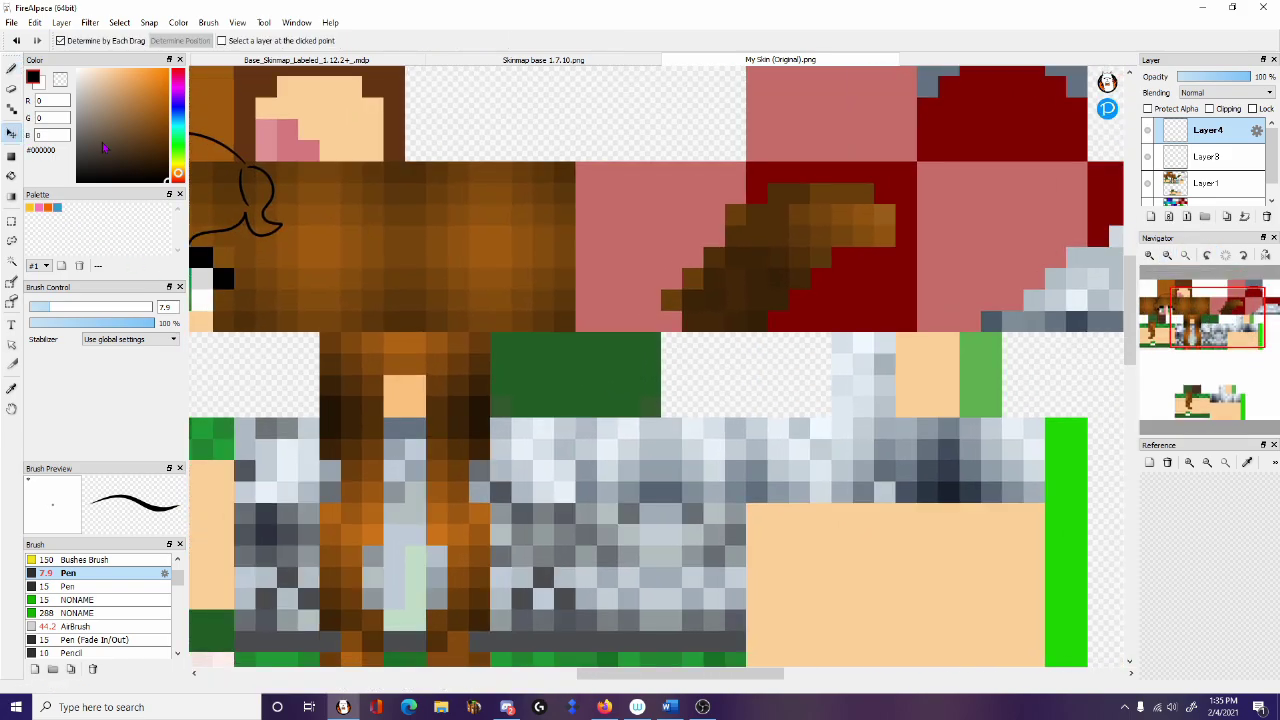
pyautogui.moveTo(294, 238); pyautogui.dragTo(964, 236)
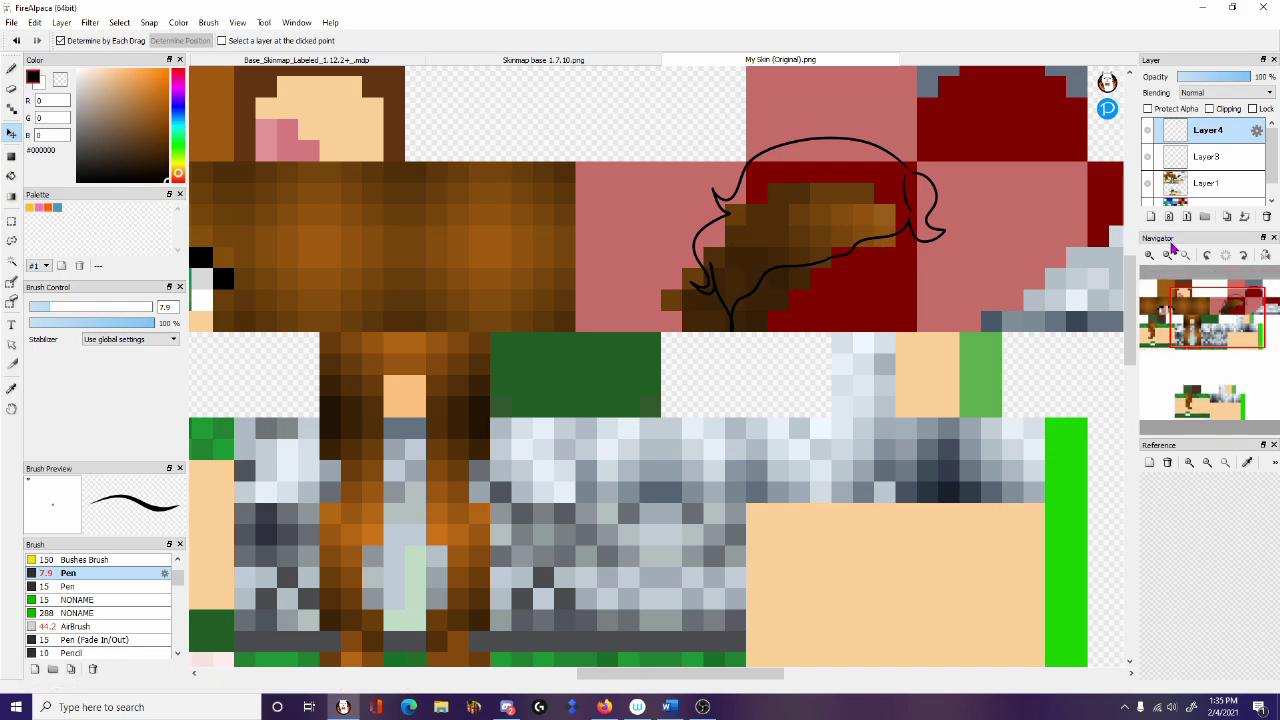
# Step: Hide and delete the layer holding the hair outline
pyautogui.click(1207, 183)
pyautogui.click(1168, 256)
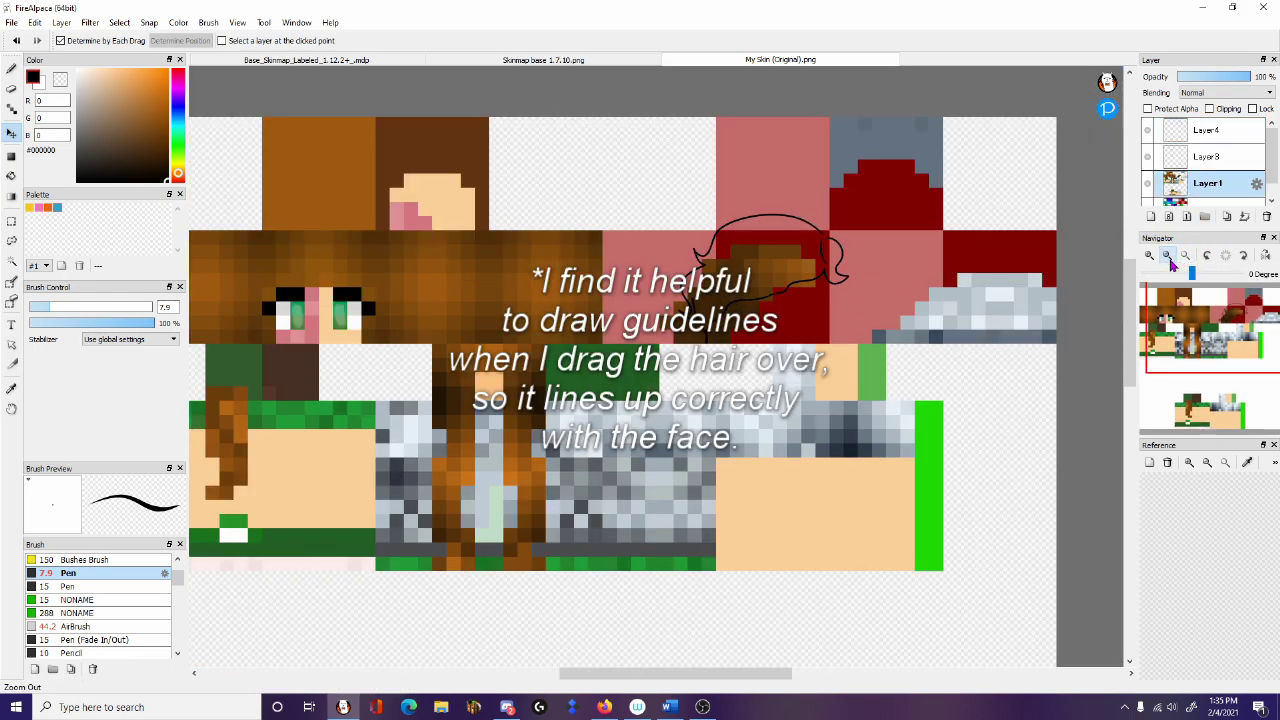
pyautogui.click(1168, 256)
pyautogui.click(1219, 139)
pyautogui.click(1148, 131)
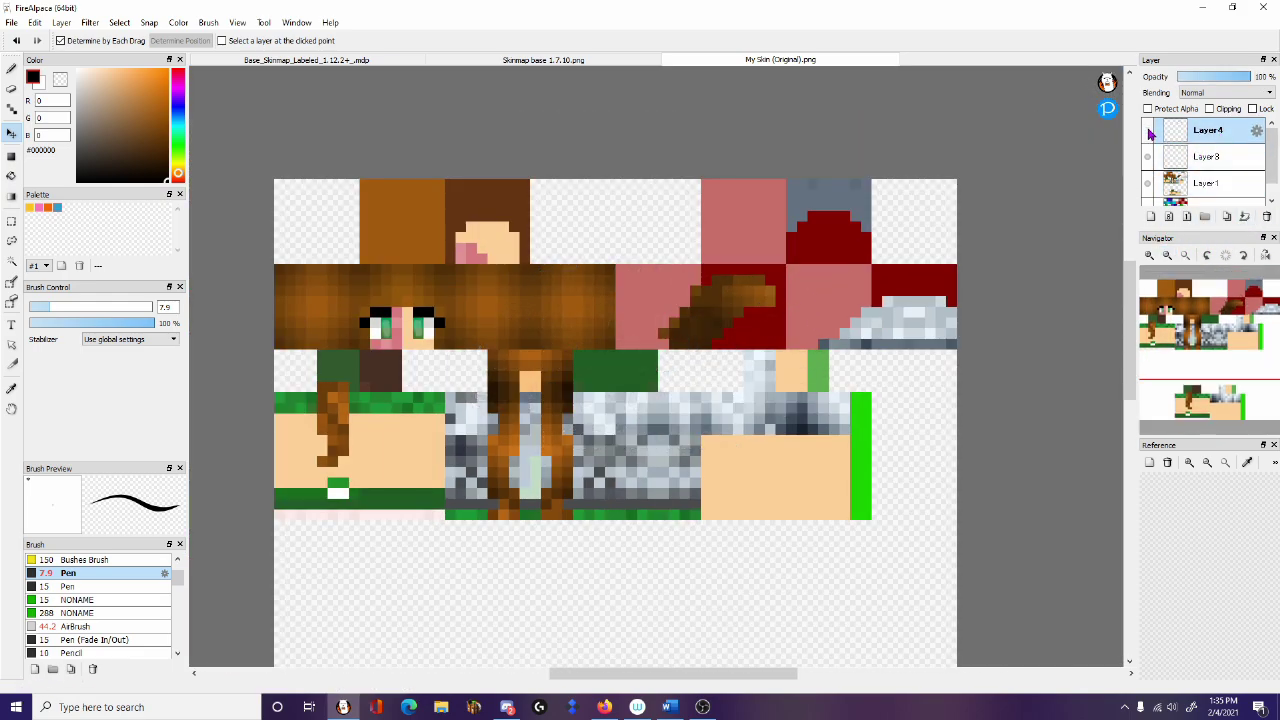
pyautogui.click(1267, 216)
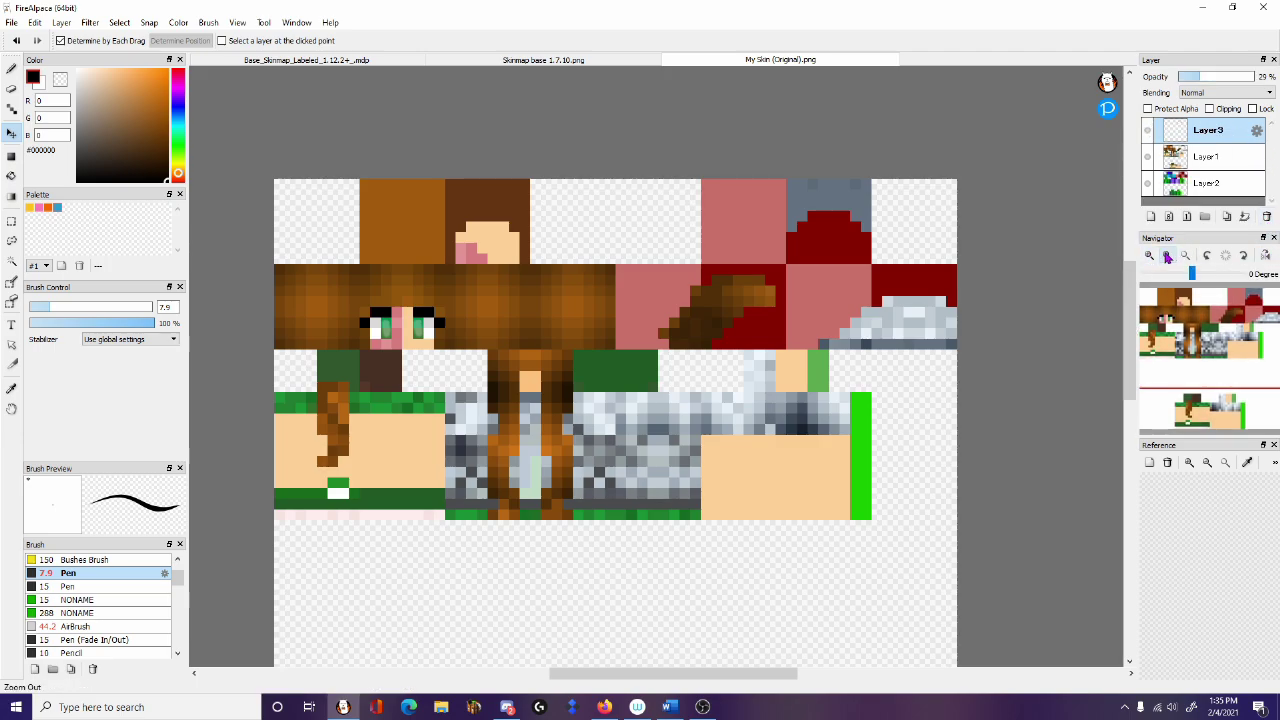
# Step: Sample the peach skin tone from the upper arm's small top square as the drawing colour
pyautogui.click(1165, 256)
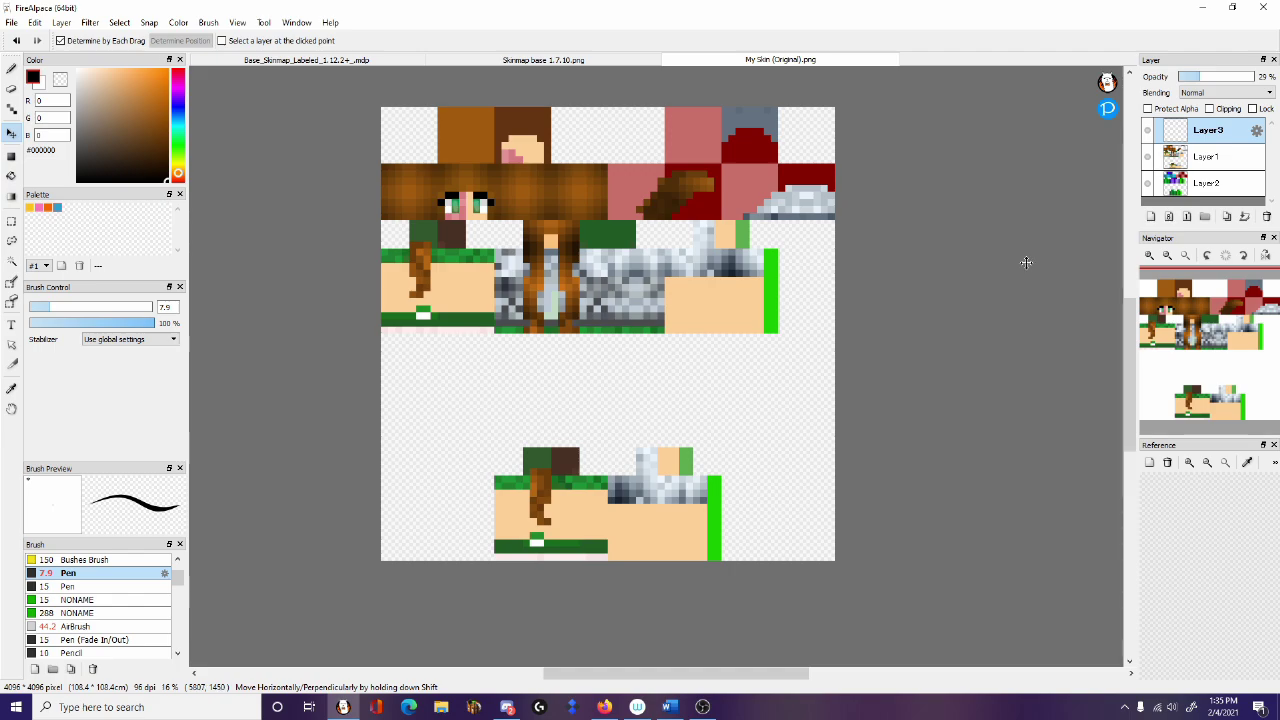
pyautogui.click(1150, 256)
pyautogui.click(1150, 256)
pyautogui.click(1150, 256)
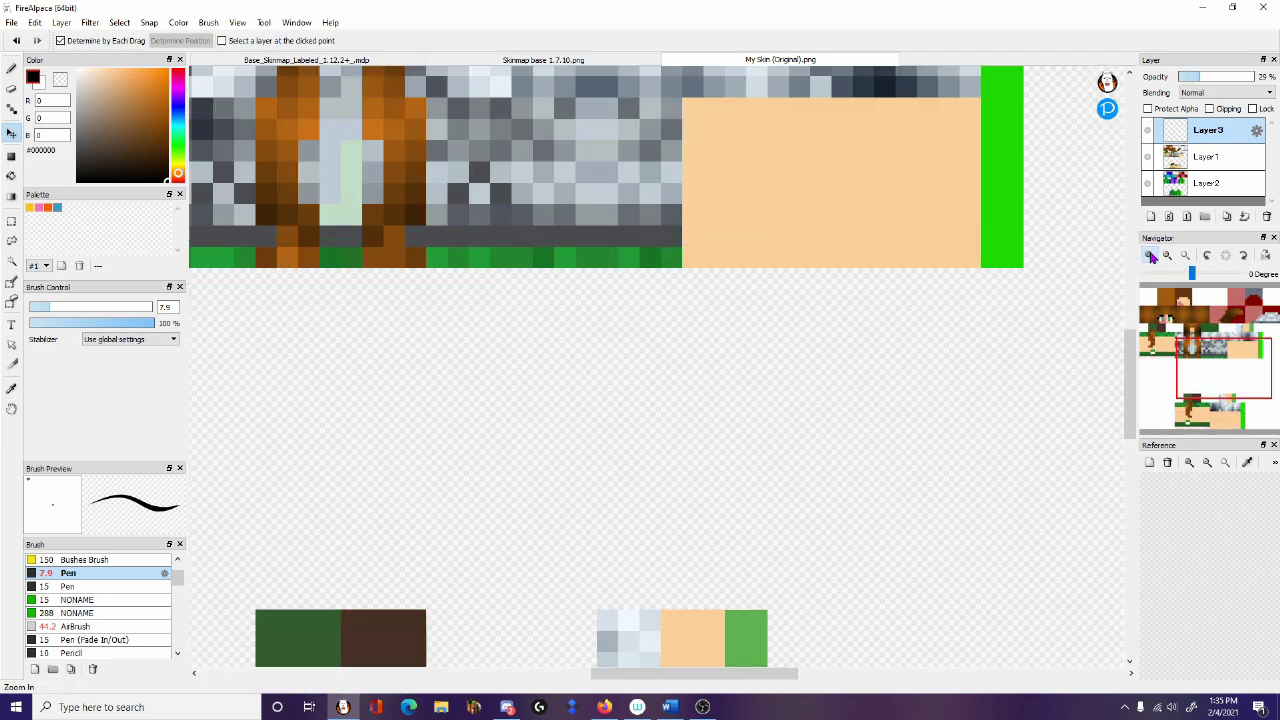
pyautogui.click(1150, 256)
pyautogui.moveTo(1236, 357); pyautogui.dragTo(1257, 336)
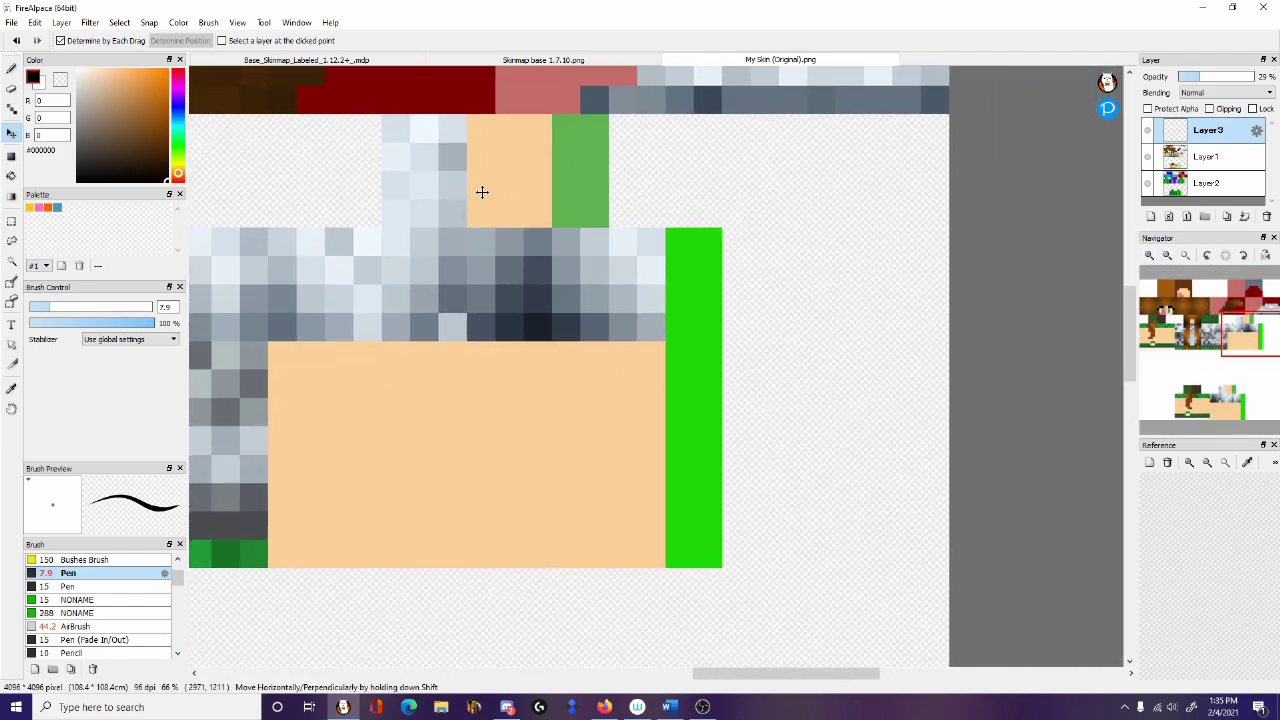
pyautogui.rightClick(519, 172)
# Step: Try rectangular selections over the arm's small top square and the bright green side strip, clearing each one
pyautogui.press('m')
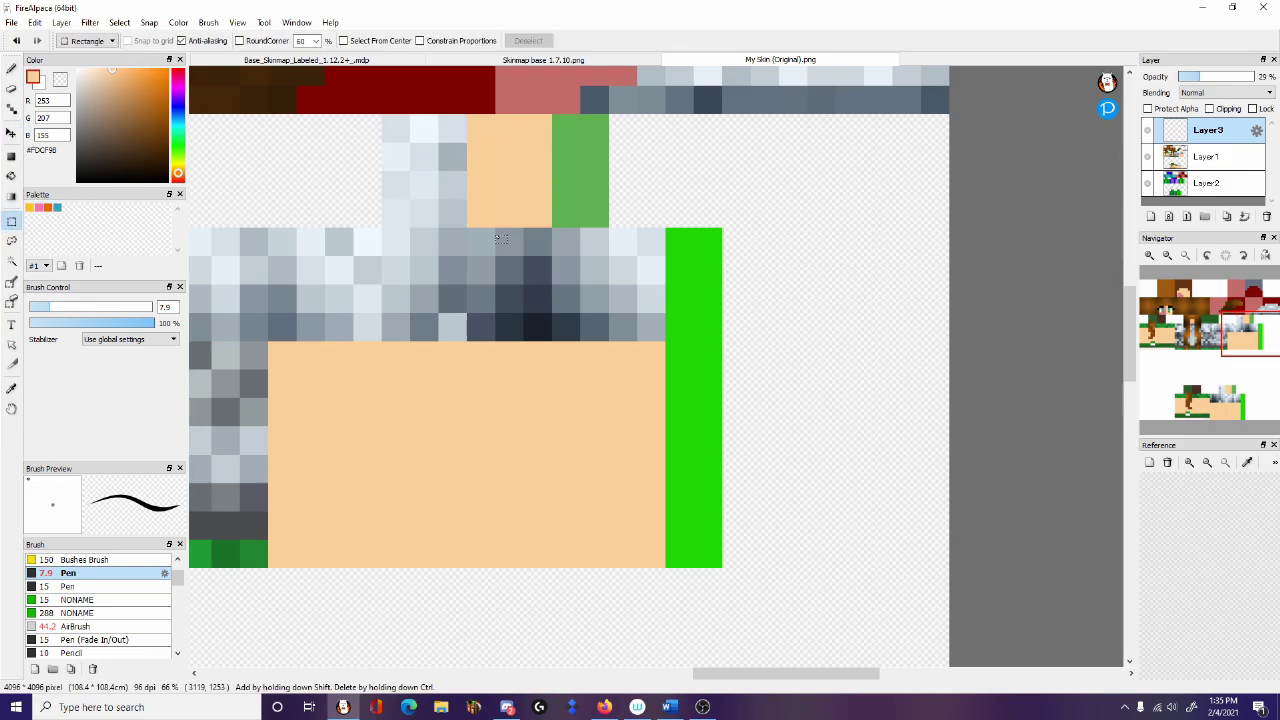
pyautogui.moveTo(493, 230); pyautogui.dragTo(440, 114)
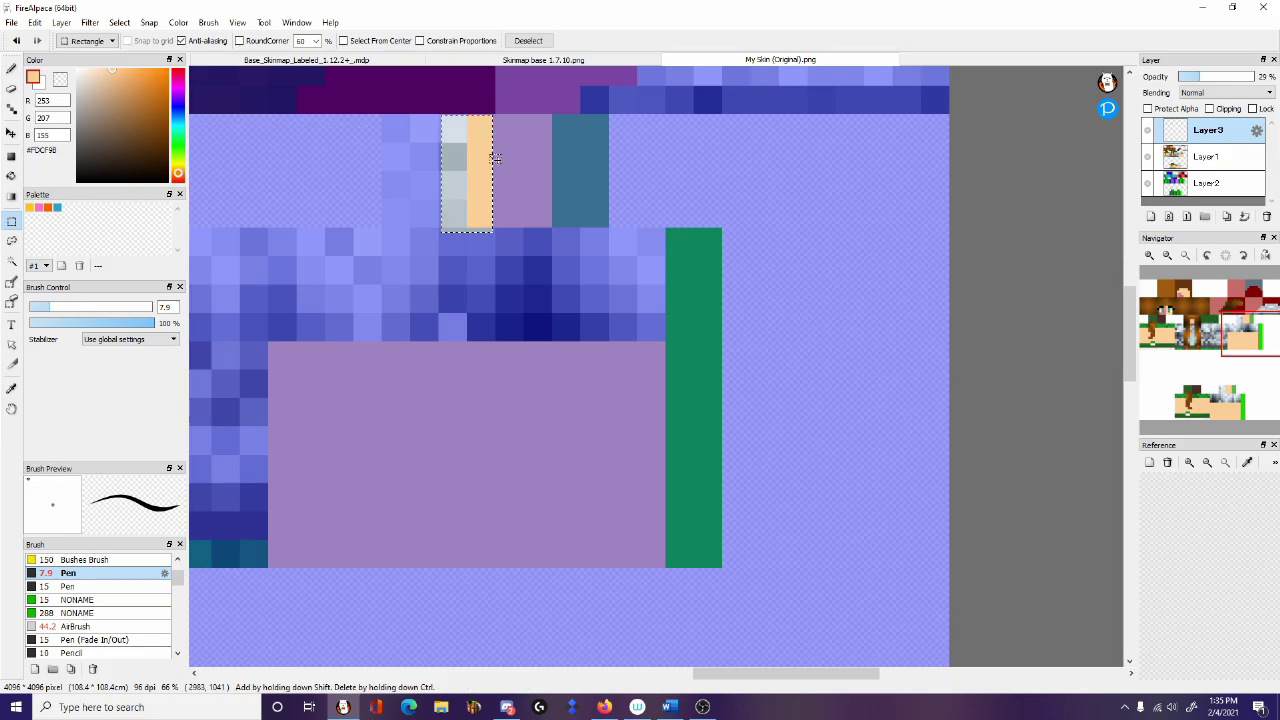
pyautogui.hotkey('ctrl', 'd')
pyautogui.moveTo(660, 240); pyautogui.dragTo(723, 568)
pyautogui.click(950, 323)
# Step: Try a rectangular selection around the upper arm's bright green strip and clear it
pyautogui.click(1166, 256)
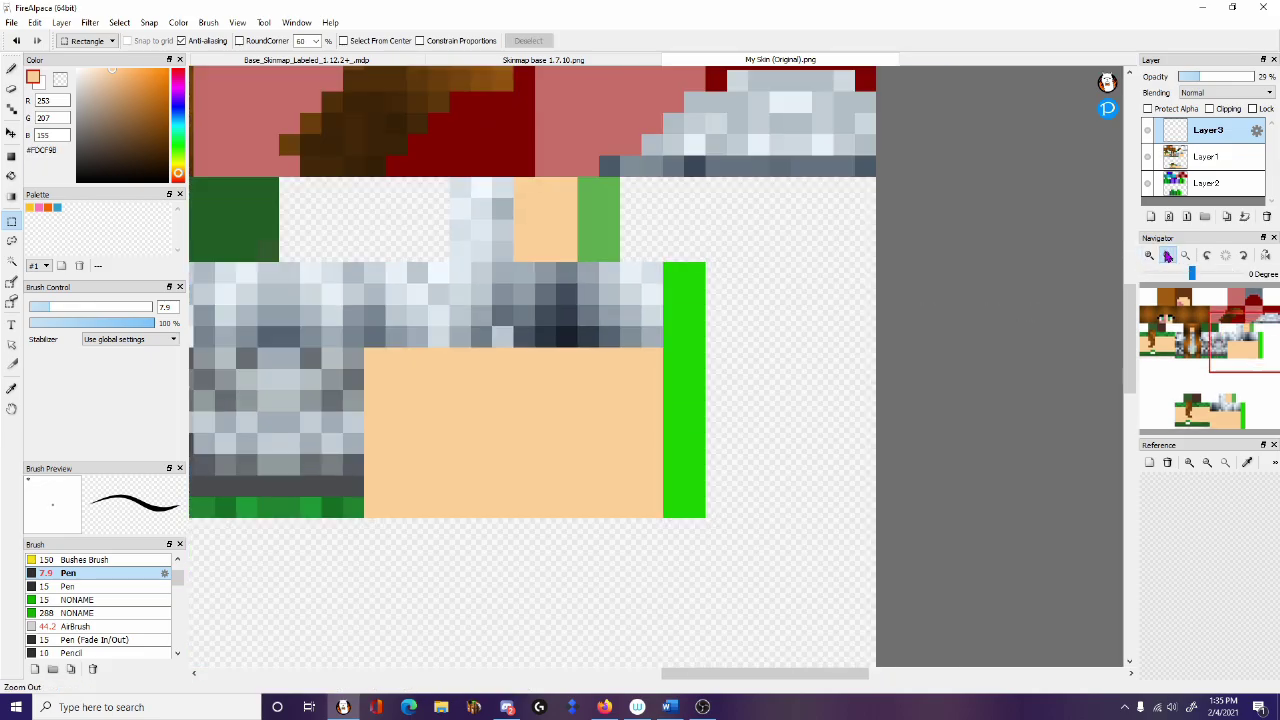
pyautogui.click(1166, 256)
pyautogui.click(1166, 256)
pyautogui.click(1166, 256)
pyautogui.click(1166, 256)
pyautogui.click(1149, 256)
pyautogui.click(1149, 256)
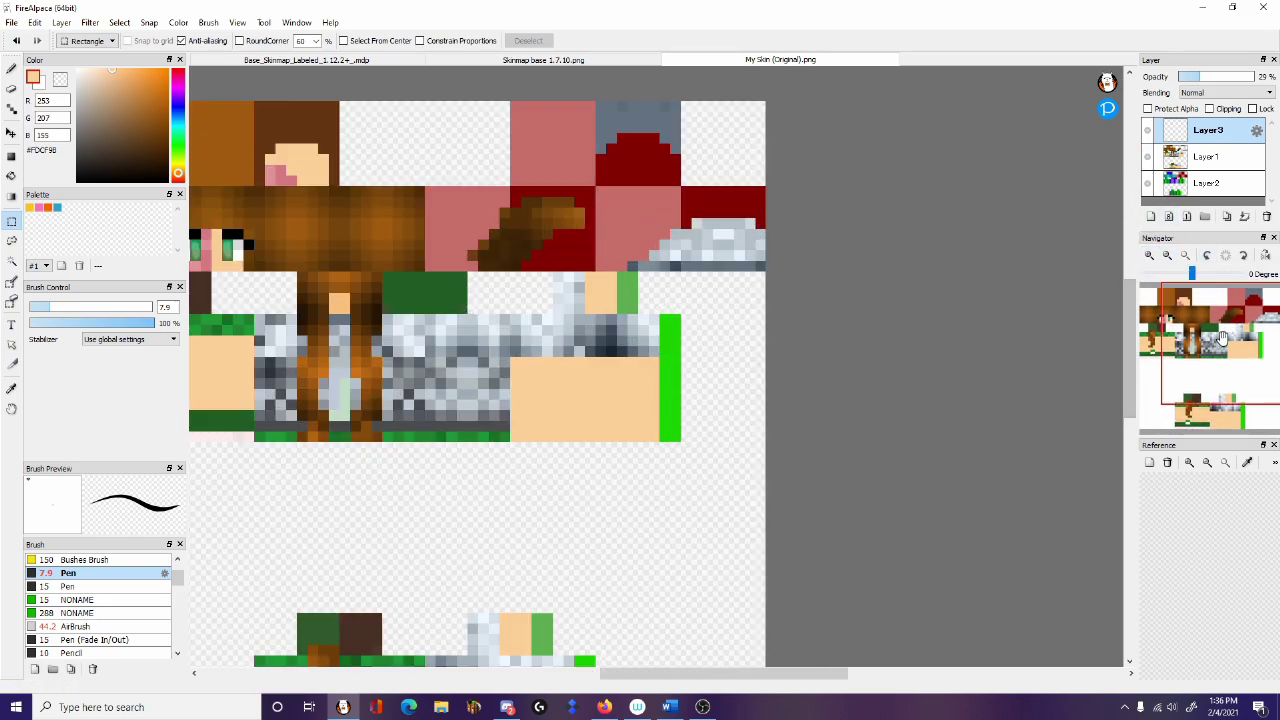
pyautogui.moveTo(1196, 371)
pyautogui.mouseDown()
pyautogui.moveTo(1212, 302)
pyautogui.moveTo(1180, 403)
pyautogui.mouseUp()
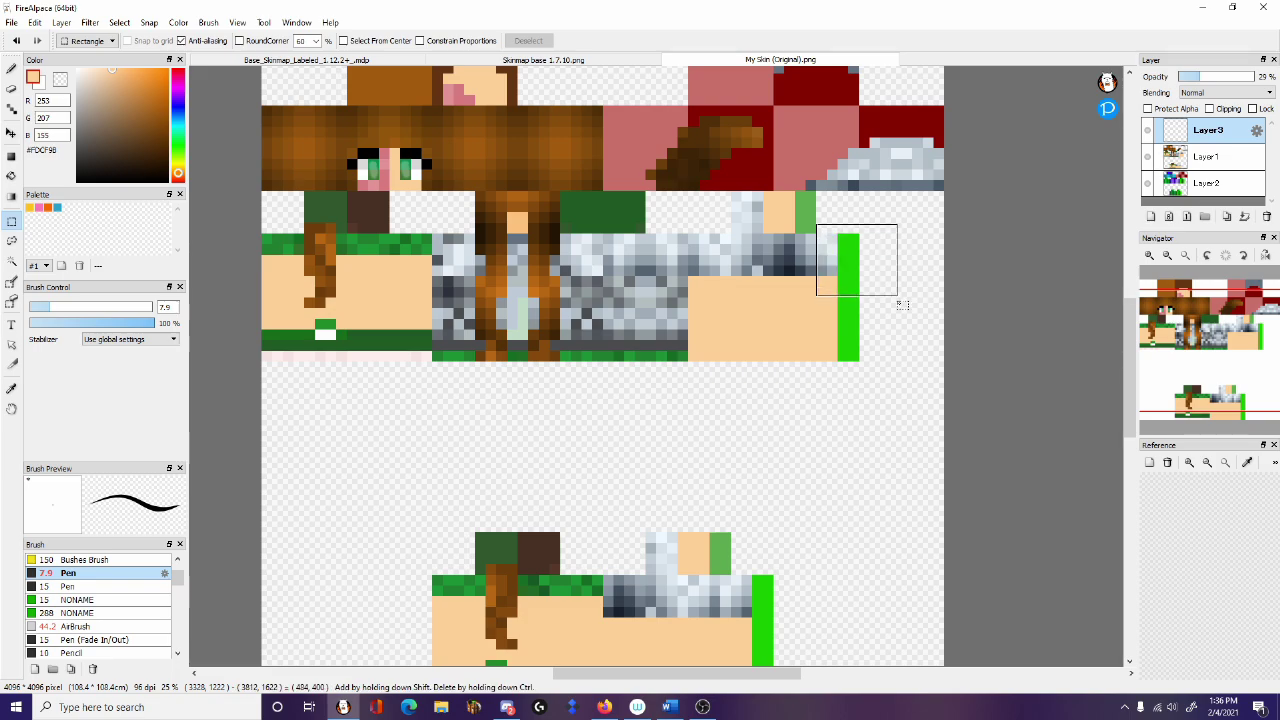
pyautogui.moveTo(902, 378); pyautogui.dragTo(902, 378)
pyautogui.click(986, 323)
pyautogui.moveTo(1188, 378); pyautogui.dragTo(1211, 360)
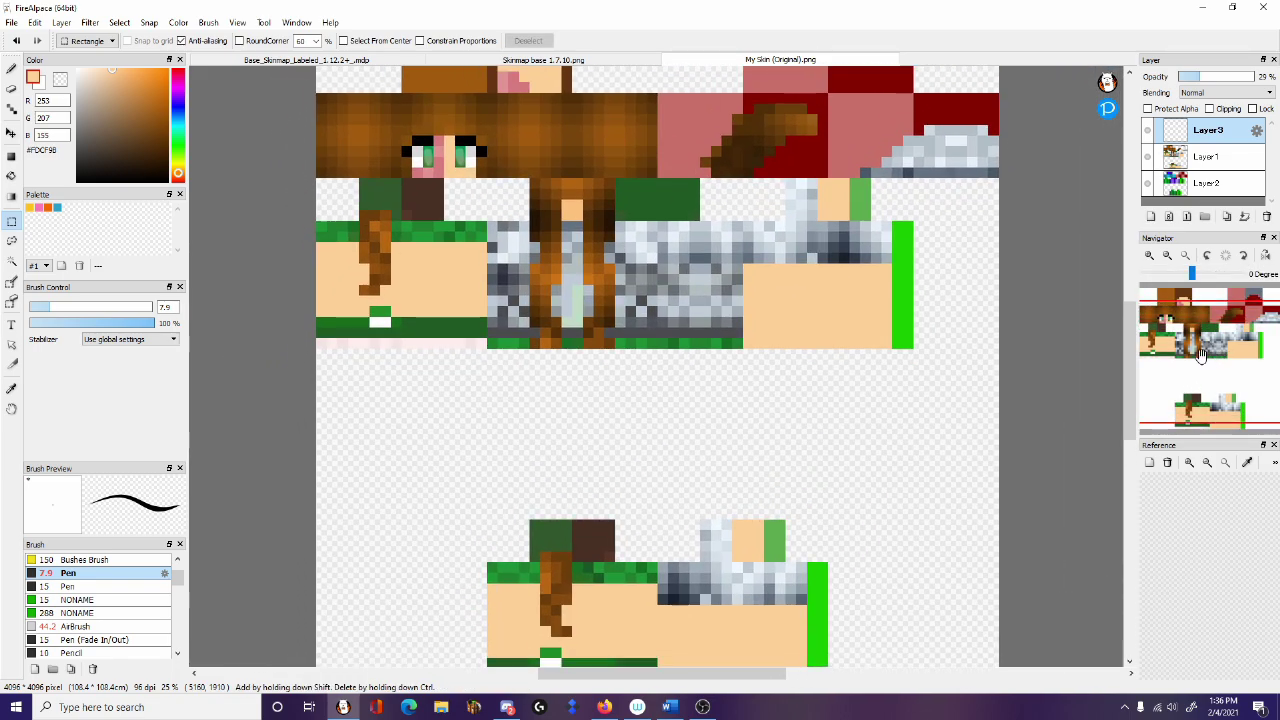
# Step: Switch to the Base_Skinmap_Labeled_1.12.2+_.mdp document to examine the simple skin map layout
pyautogui.click(343, 61)
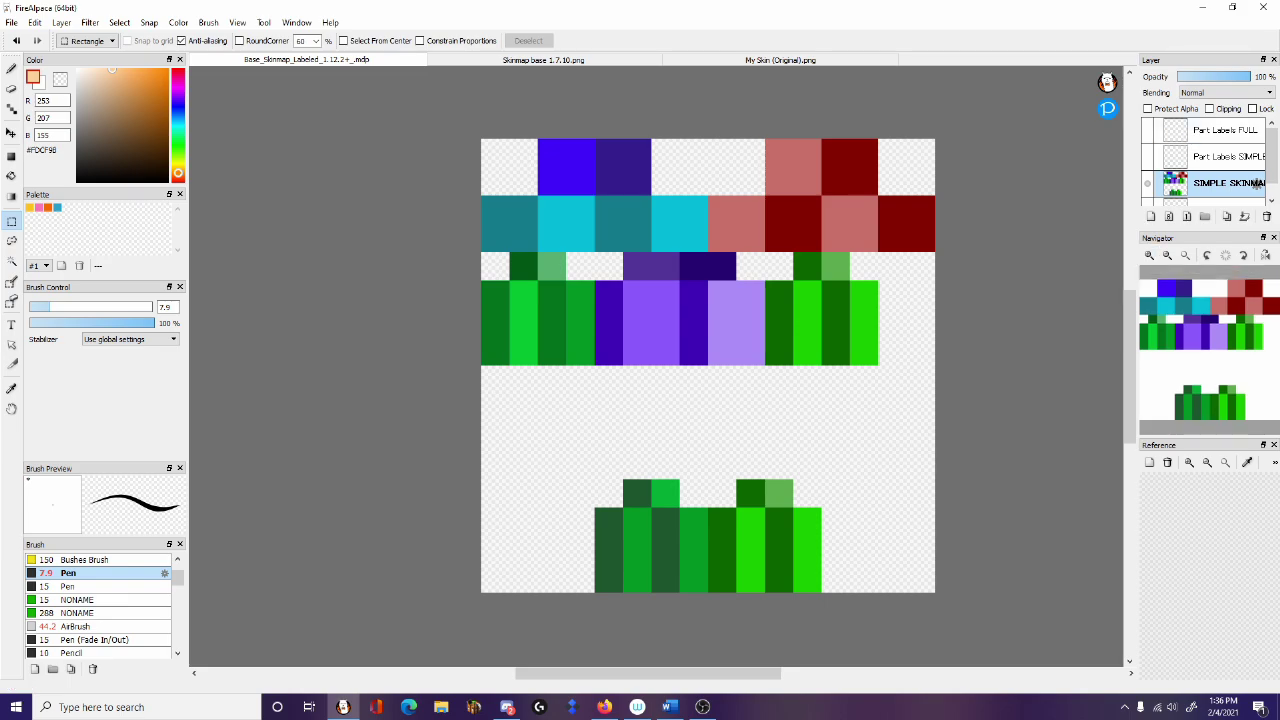
pyautogui.moveTo(1148, 307)
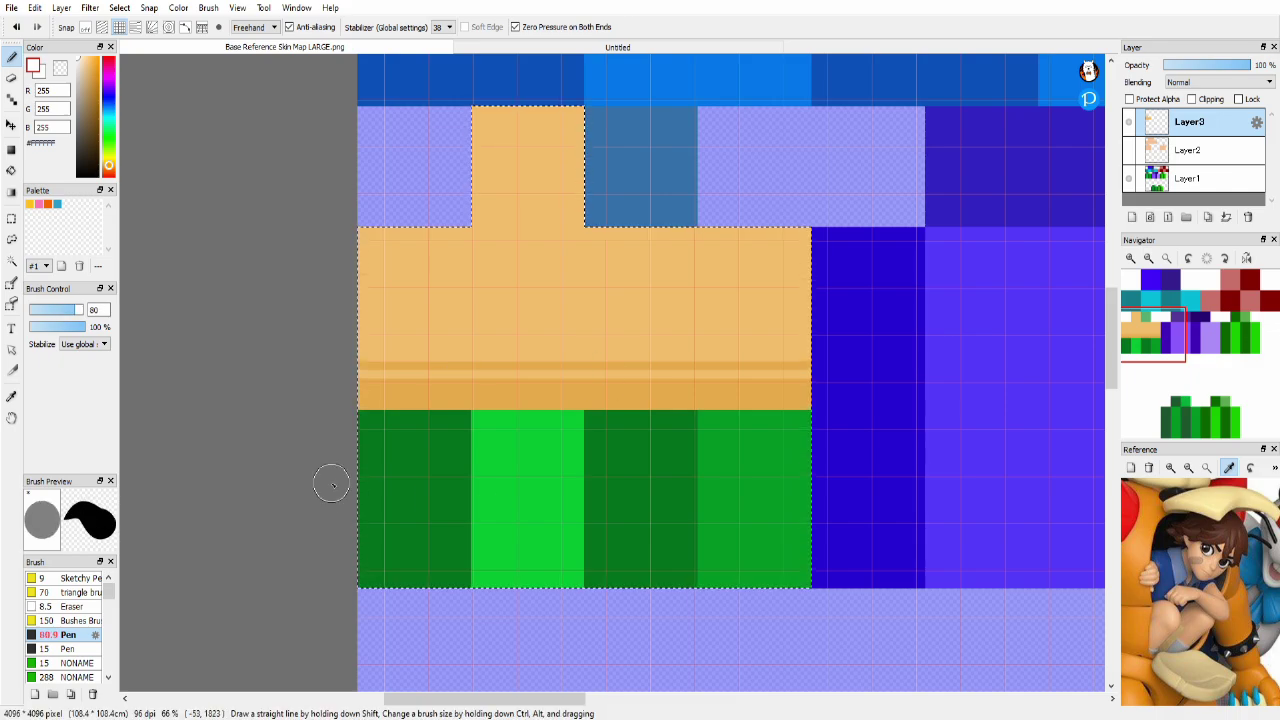
# Step: Paint the lower part of the leg white and add a black sole strip along its bottom edge
pyautogui.moveTo(331, 485)
pyautogui.mouseDown()
pyautogui.moveTo(376, 524)
pyautogui.moveTo(318, 571)
pyautogui.mouseUp()
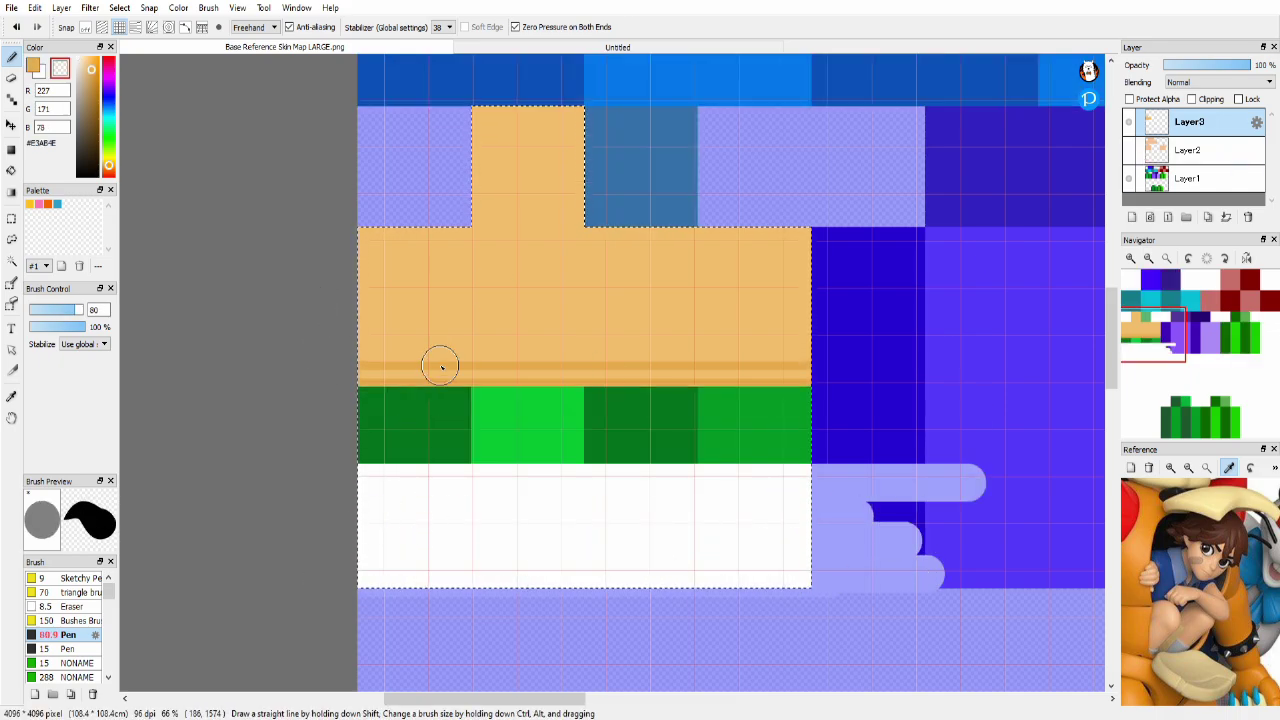
pyautogui.moveTo(245, 572)
pyautogui.mouseDown()
pyautogui.moveTo(545, 555)
pyautogui.moveTo(543, 595)
pyautogui.mouseUp()
# Step: Invert the selection, delete the paint that spilled outside the leg area and invert the selection back
pyautogui.click(119, 8)
pyautogui.click(133, 52)
pyautogui.press('Delete')
pyautogui.click(119, 8)
pyautogui.click(133, 52)
# Step: Paint two darker orange (#DA982B) stripes along the shorts' hem and delete the paint outside the leg area
pyautogui.click(77, 160)
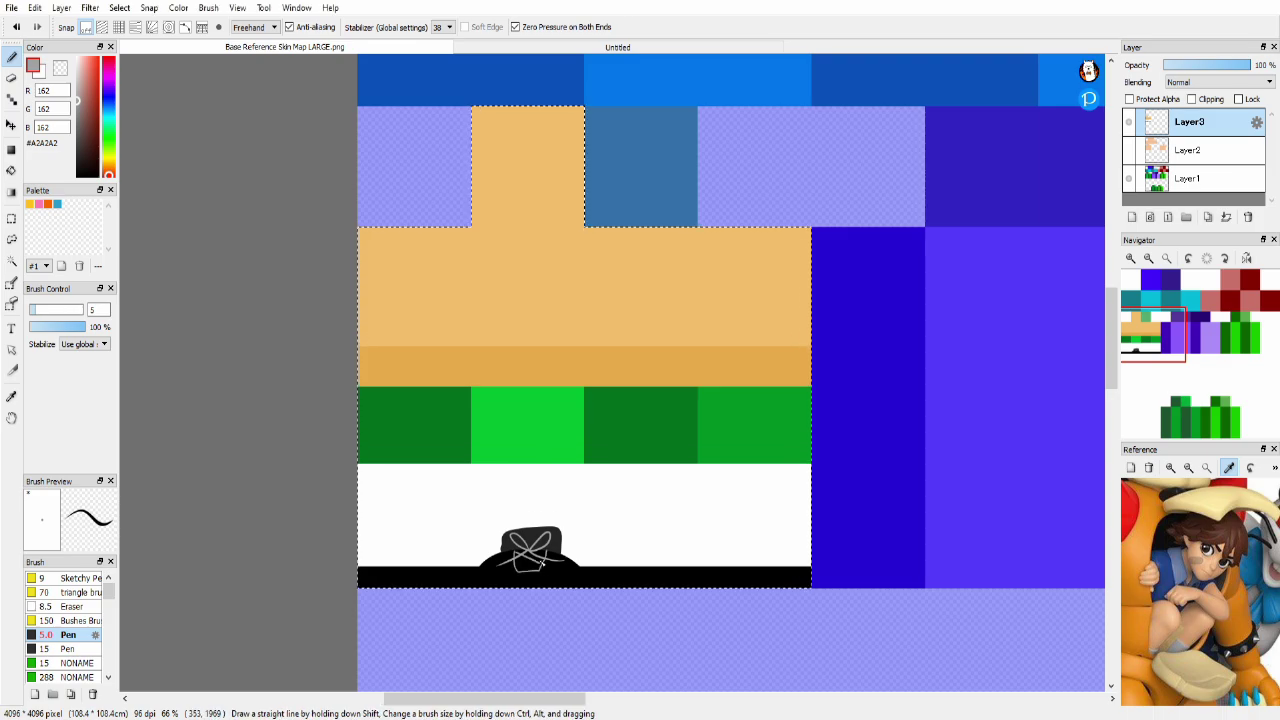
pyautogui.rightClick(609, 371)
pyautogui.click(95, 74)
pyautogui.click(51, 311)
pyautogui.click(119, 27)
pyautogui.moveTo(944, 355); pyautogui.dragTo(544, 359)
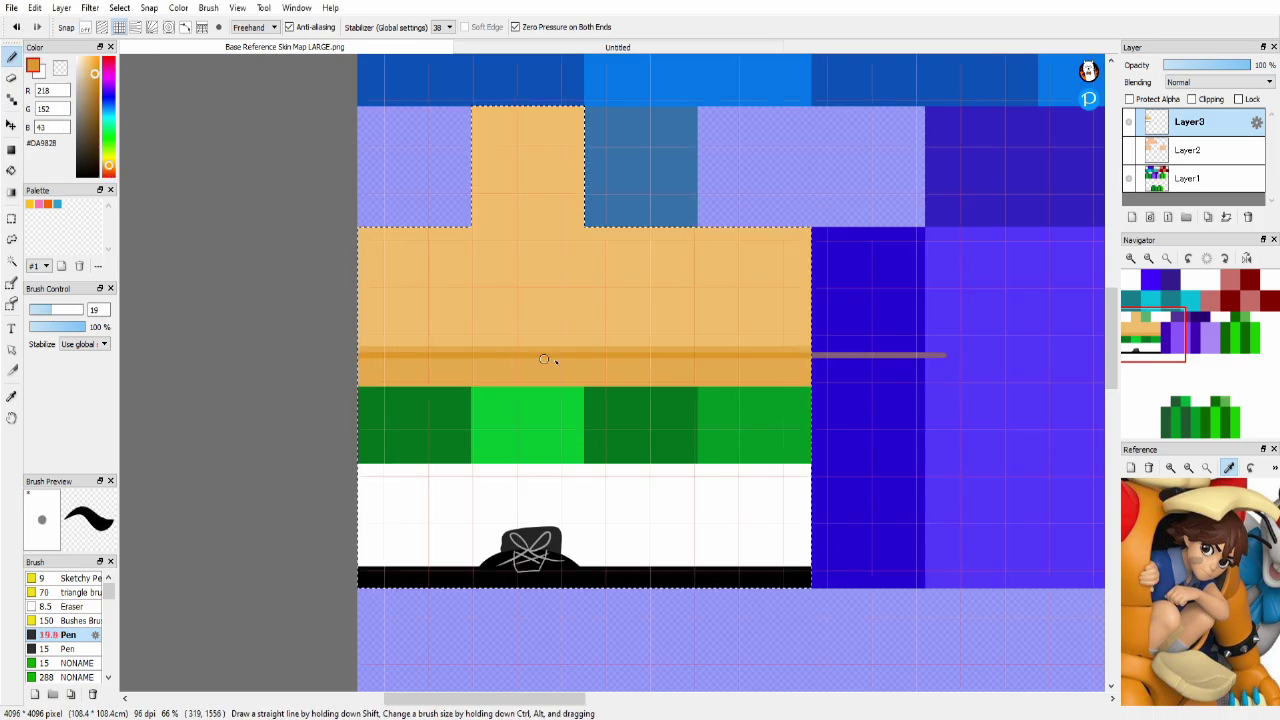
pyautogui.moveTo(1056, 384); pyautogui.dragTo(358, 384)
pyautogui.click(119, 8)
pyautogui.click(140, 51)
pyautogui.press('Delete')
pyautogui.click(11, 219)
pyautogui.click(906, 414)
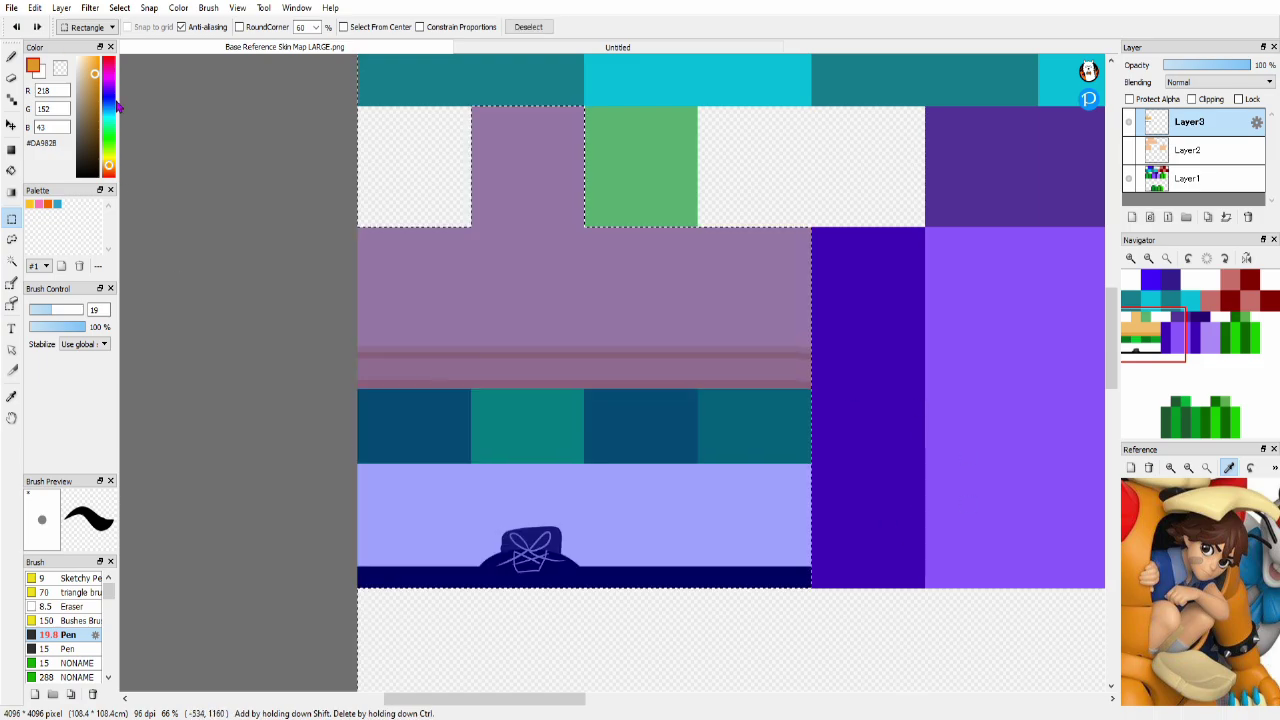
# Step: Paint a light grey cuff strip along the sock's top edge and delete the paint that spilled outside the leg
pyautogui.click(16, 27)
pyautogui.click(16, 27)
pyautogui.click(78, 66)
pyautogui.click(11, 57)
pyautogui.moveTo(885, 468)
pyautogui.mouseDown()
pyautogui.moveTo(356, 468)
pyautogui.moveTo(380, 574)
pyautogui.mouseUp()
pyautogui.click(140, 51)
pyautogui.press('Delete')
pyautogui.click(119, 8)
pyautogui.click(140, 51)
# Step: Select the white sock area and paint light grey (#E9E9E9) vertical ribs across it
pyautogui.click(11, 262)
pyautogui.click(430, 483)
pyautogui.click(11, 57)
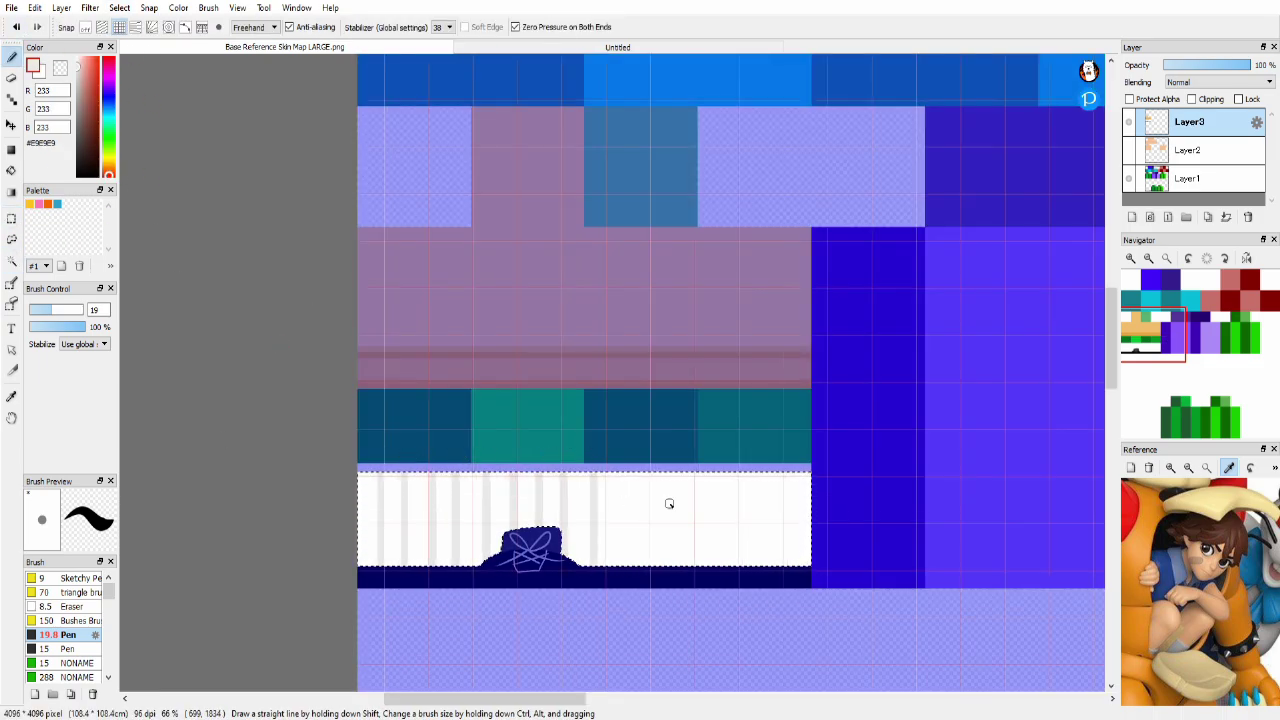
pyautogui.moveTo(618, 466)
pyautogui.mouseDown()
pyautogui.moveTo(619, 572)
pyautogui.moveTo(640, 572)
pyautogui.mouseUp()
pyautogui.moveTo(675, 466); pyautogui.dragTo(675, 572)
pyautogui.moveTo(696, 466)
pyautogui.mouseDown()
pyautogui.moveTo(696, 572)
pyautogui.moveTo(728, 572)
pyautogui.mouseUp()
pyautogui.moveTo(746, 462); pyautogui.dragTo(746, 574)
pyautogui.click(11, 219)
pyautogui.click(983, 325)
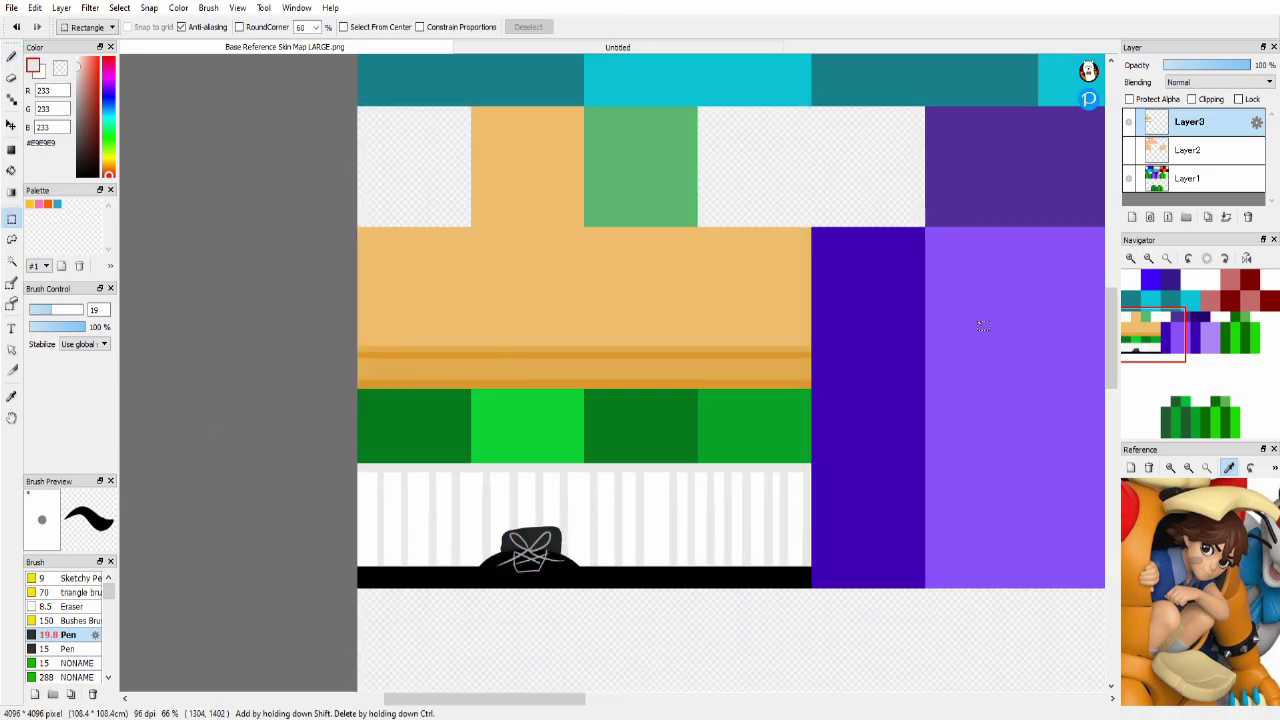
# Step: Show the skin layer Layer2 and add a new clipping layer above Layer3
pyautogui.click(1129, 150)
pyautogui.click(16, 27)
pyautogui.click(37, 27)
pyautogui.click(1132, 217)
pyautogui.click(1192, 99)
# Step: Paint a broad black shadow across the upper sock on the clipping layer and lower the layer's opacity to 15%
pyautogui.click(98, 176)
pyautogui.click(82, 310)
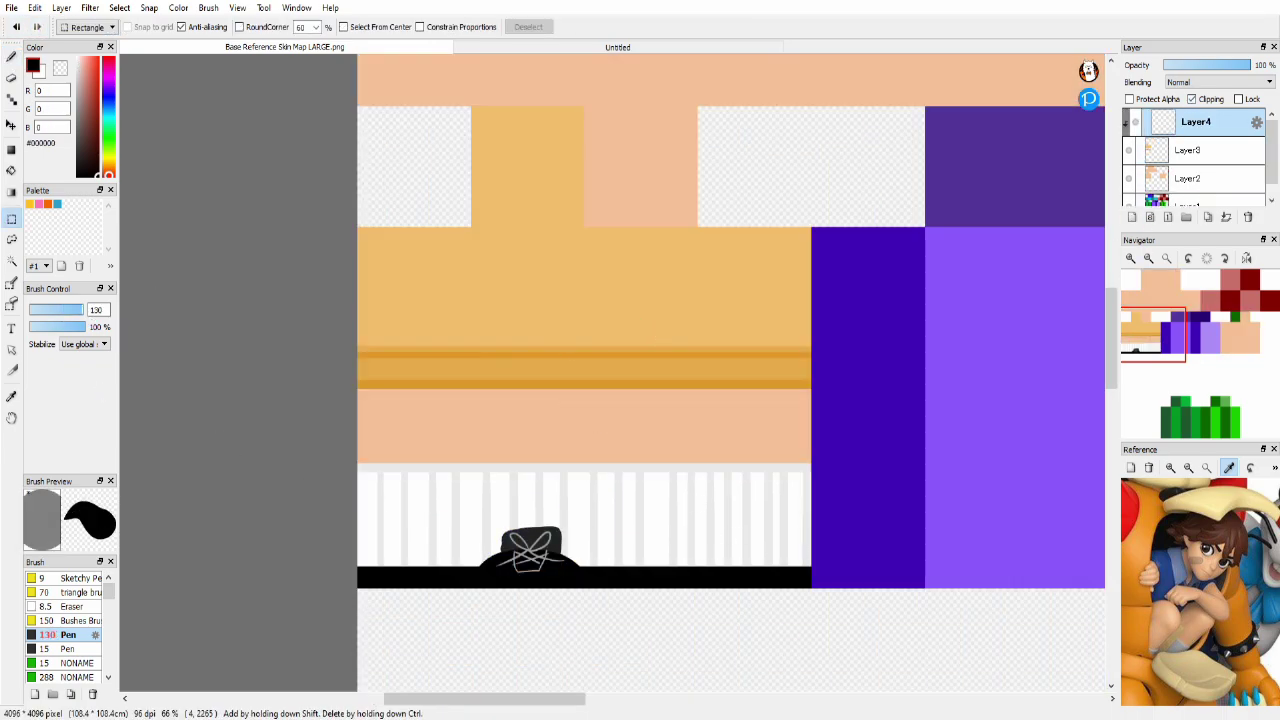
pyautogui.click(11, 57)
pyautogui.moveTo(78, 310); pyautogui.dragTo(84, 311)
pyautogui.moveTo(270, 456); pyautogui.dragTo(880, 447)
pyautogui.moveTo(880, 434)
pyautogui.mouseDown()
pyautogui.moveTo(174, 406)
pyautogui.moveTo(880, 408)
pyautogui.mouseUp()
pyautogui.click(1182, 65)
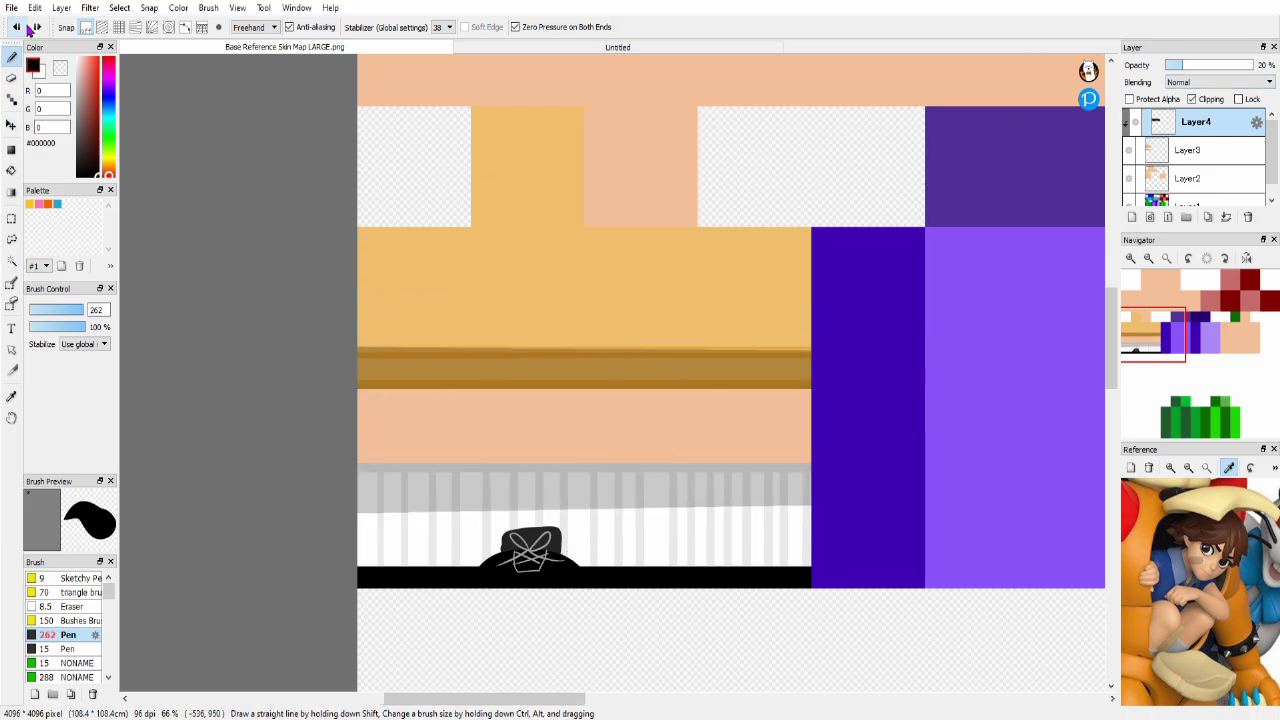
pyautogui.click(118, 27)
pyautogui.click(86, 27)
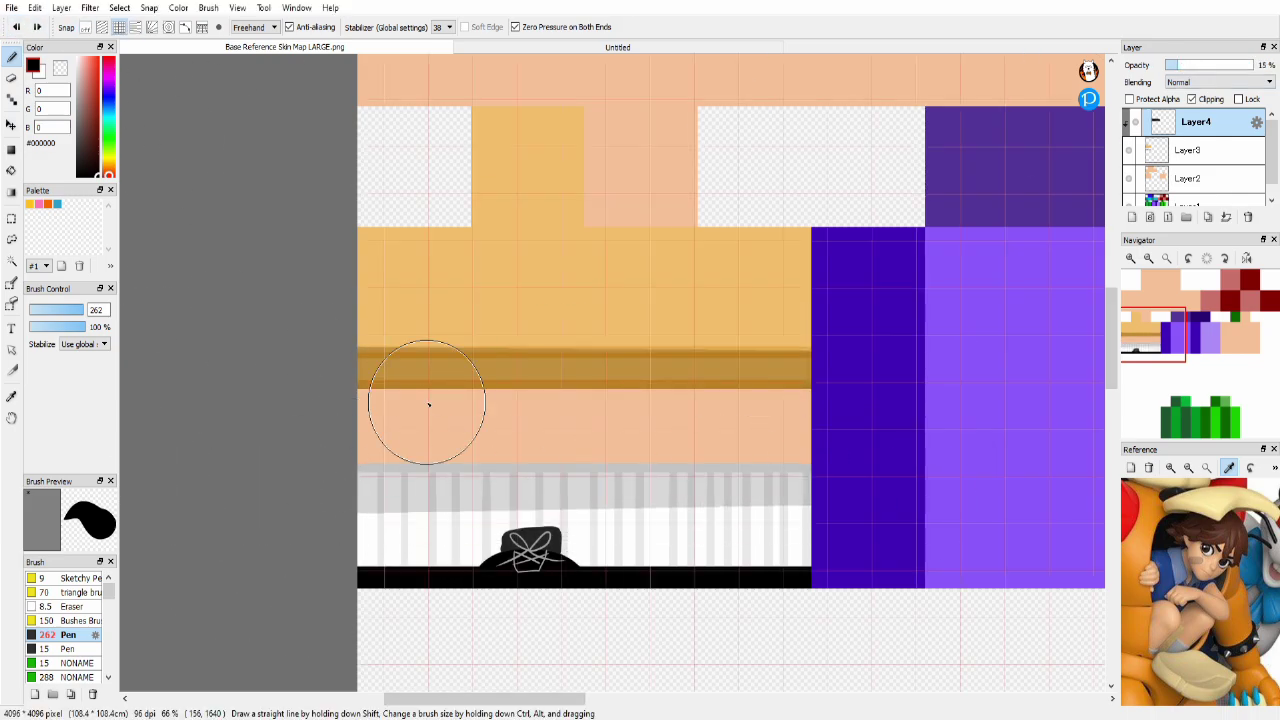
# Step: Erase the black shadow from the shorts' hem with the transparent colour
pyautogui.click(60, 69)
pyautogui.moveTo(860, 372); pyautogui.dragTo(289, 334)
pyautogui.moveTo(800, 549); pyautogui.dragTo(243, 549)
pyautogui.hotkey('ctrl', 'z')
# Step: Soften the lower edge of the sock's shadow with the transparent AirBrush and merge the shadow layer into Layer3
pyautogui.scroll(-2, 80, 631)
pyautogui.click(80, 631)
pyautogui.moveTo(88, 314); pyautogui.dragTo(80, 313)
pyautogui.moveTo(310, 525); pyautogui.dragTo(929, 530)
pyautogui.click(17, 27)
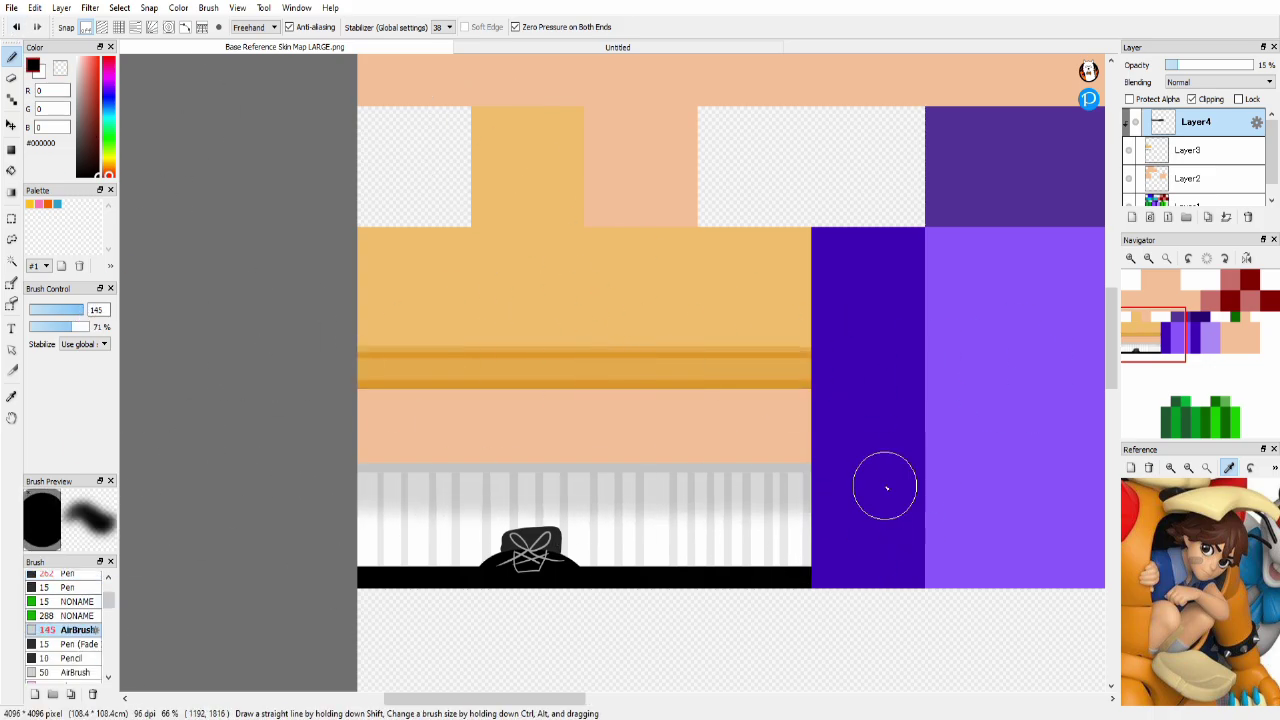
pyautogui.click(83, 310)
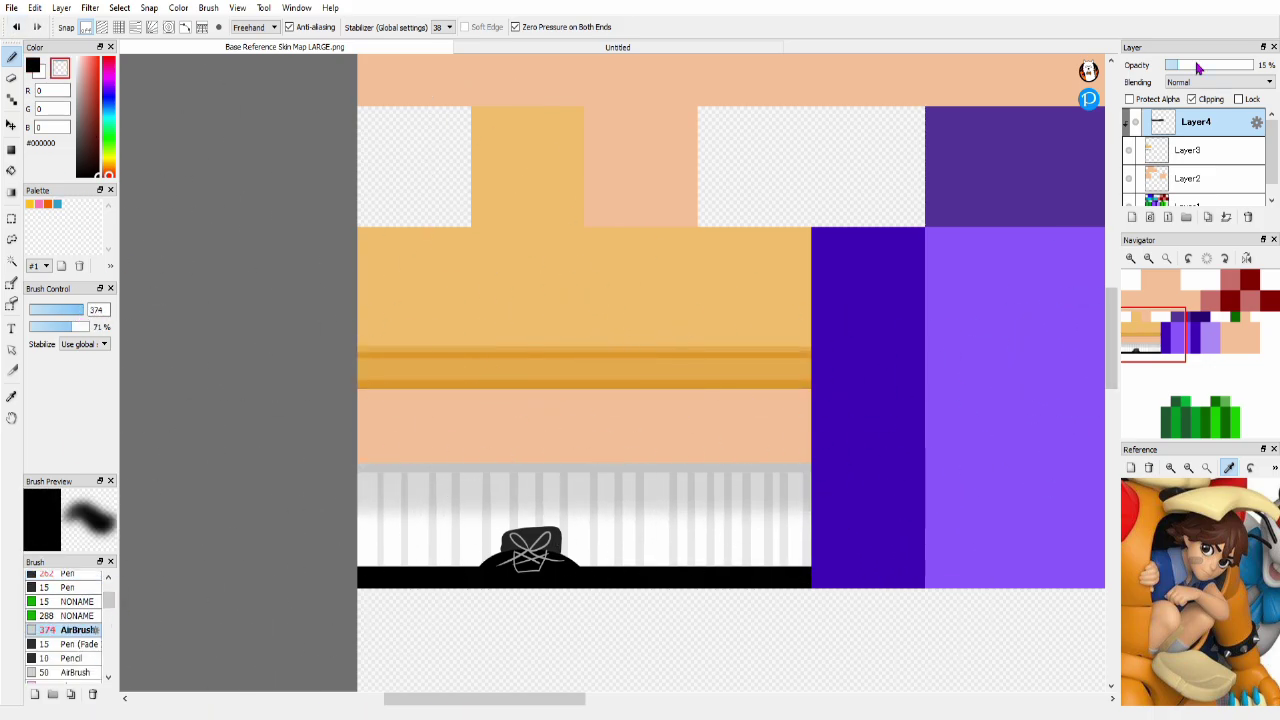
pyautogui.click(1226, 217)
# Step: Airbrush a black shadow on the skin below the shorts' hem, using a new clipping layer above Layer2 at 4% opacity
pyautogui.click(1220, 140)
pyautogui.click(1132, 217)
pyautogui.click(1192, 99)
pyautogui.click(33, 65)
pyautogui.click(119, 27)
pyautogui.click(68, 310)
pyautogui.moveTo(335, 390); pyautogui.dragTo(850, 390)
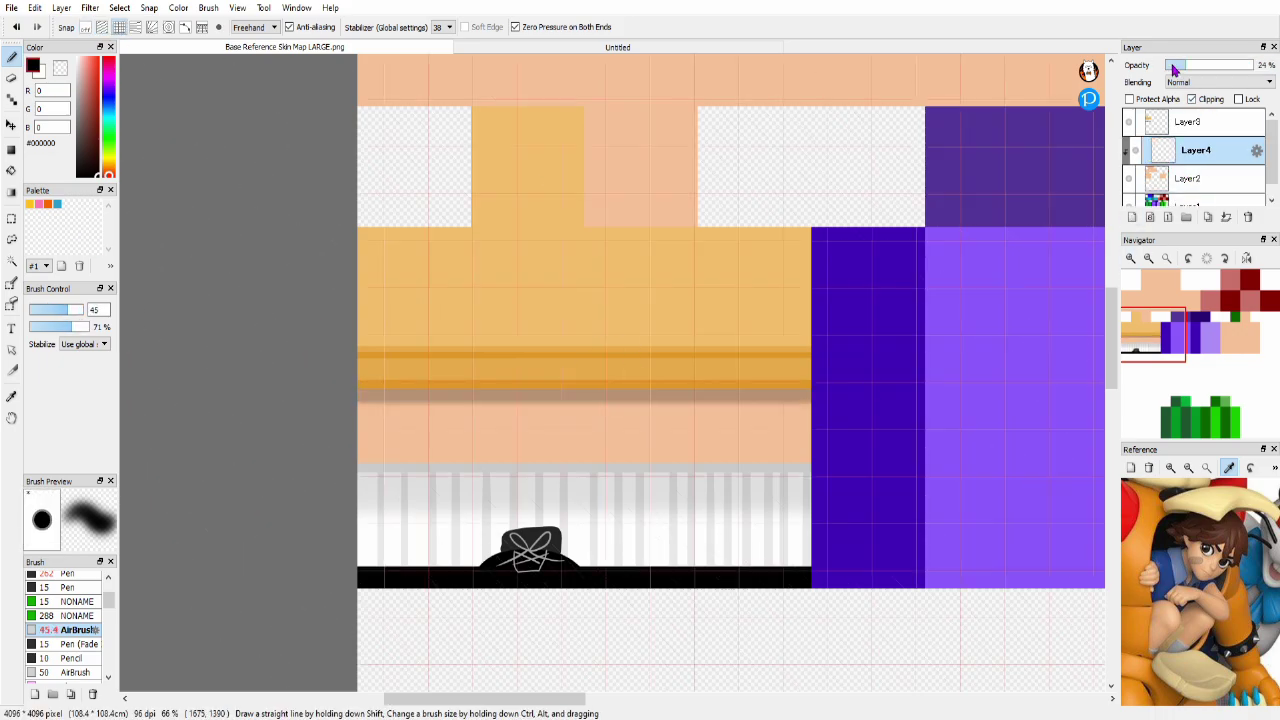
pyautogui.click(1174, 66)
pyautogui.click(11, 240)
pyautogui.click(11, 219)
pyautogui.click(1169, 66)
# Step: Airbrush a red (#FF1A00) blush over the bare knee skin on a new clipping layer above Layer2 at 14% opacity
pyautogui.click(11, 58)
pyautogui.click(97, 58)
pyautogui.click(86, 27)
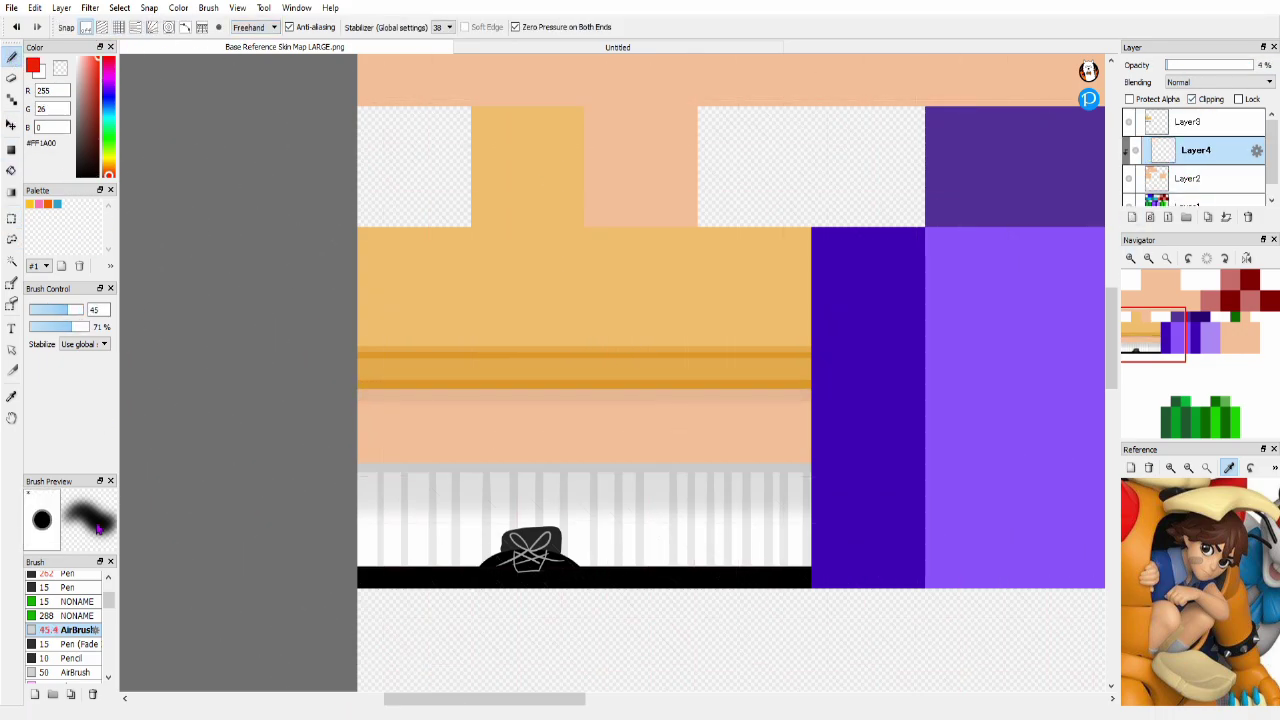
pyautogui.click(80, 310)
pyautogui.click(1188, 178)
pyautogui.click(1132, 217)
pyautogui.click(1192, 99)
pyautogui.click(119, 27)
pyautogui.moveTo(840, 434); pyautogui.dragTo(371, 437)
pyautogui.click(1178, 66)
pyautogui.click(86, 27)
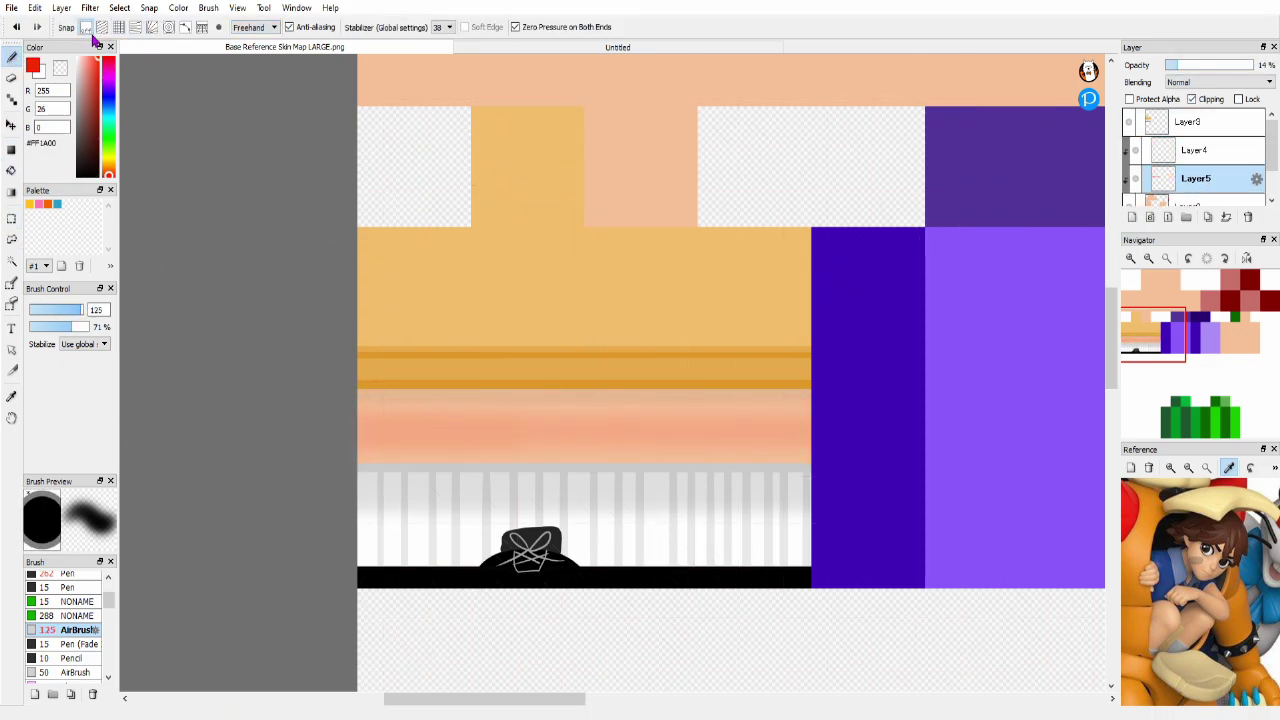
pyautogui.moveTo(617, 427); pyautogui.dragTo(723, 401)
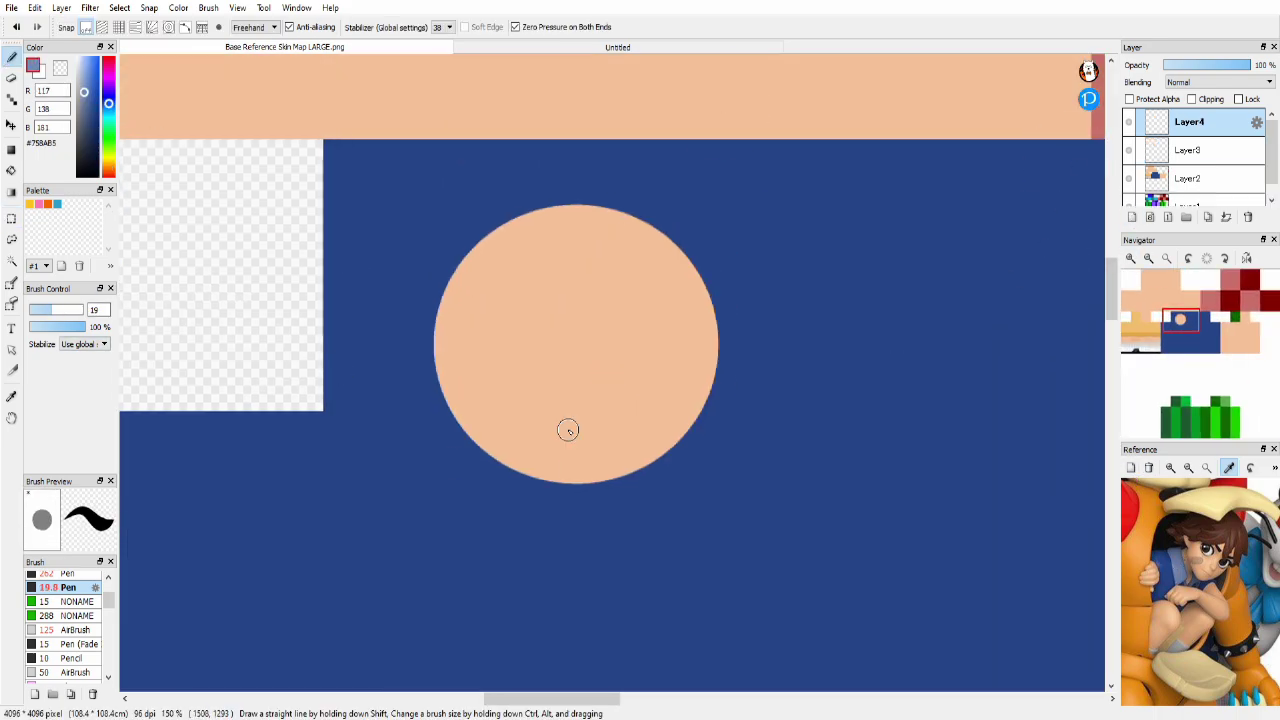
# Step: Paint one half of a light blue (#758AB5) collar around the neck circle and trim its inner edge to a smooth arc
pyautogui.moveTo(569, 429)
pyautogui.mouseDown()
pyautogui.moveTo(507, 540)
pyautogui.moveTo(511, 220)
pyautogui.moveTo(480, 245)
pyautogui.moveTo(577, 470)
pyautogui.moveTo(432, 380)
pyautogui.mouseUp()
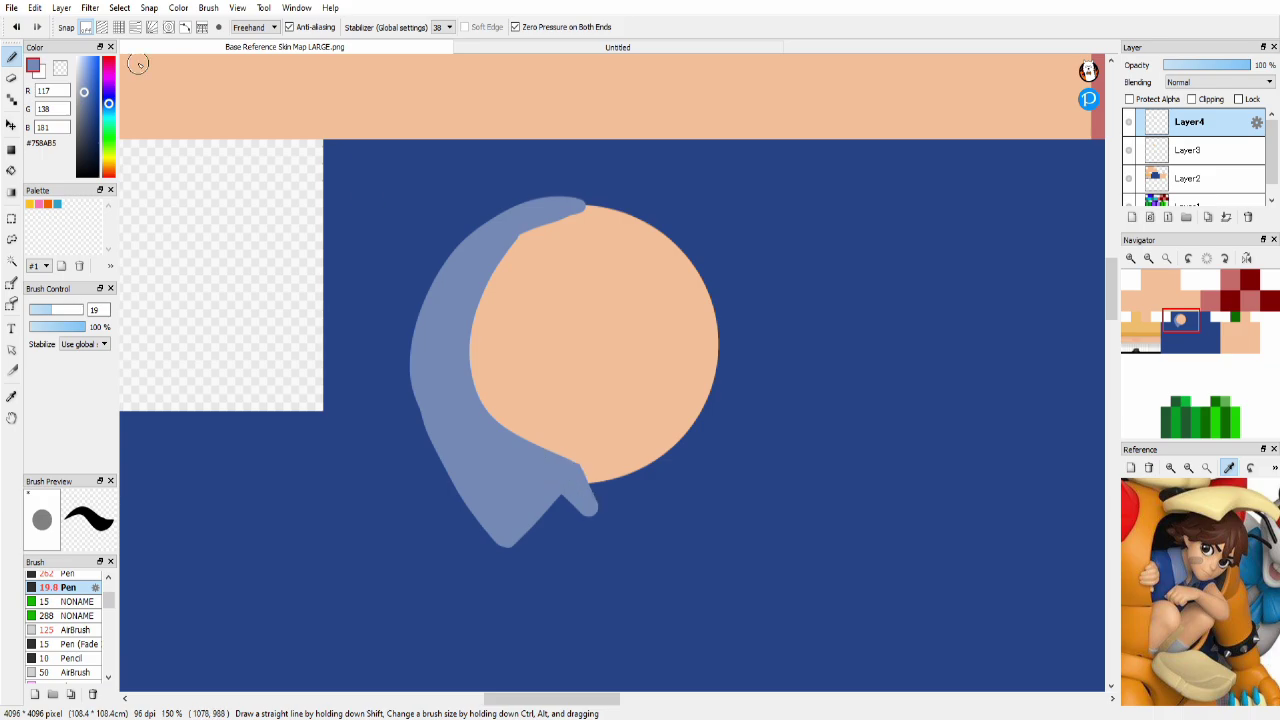
pyautogui.click(60, 68)
pyautogui.moveTo(520, 238)
pyautogui.mouseDown()
pyautogui.moveTo(464, 343)
pyautogui.moveTo(576, 462)
pyautogui.mouseUp()
pyautogui.hotkey('ctrl', 'z')
pyautogui.click(169, 27)
pyautogui.hotkey('ctrl', 'z')
pyautogui.moveTo(580, 215)
pyautogui.mouseDown()
pyautogui.moveTo(582, 478)
pyautogui.moveTo(505, 248)
pyautogui.mouseUp()
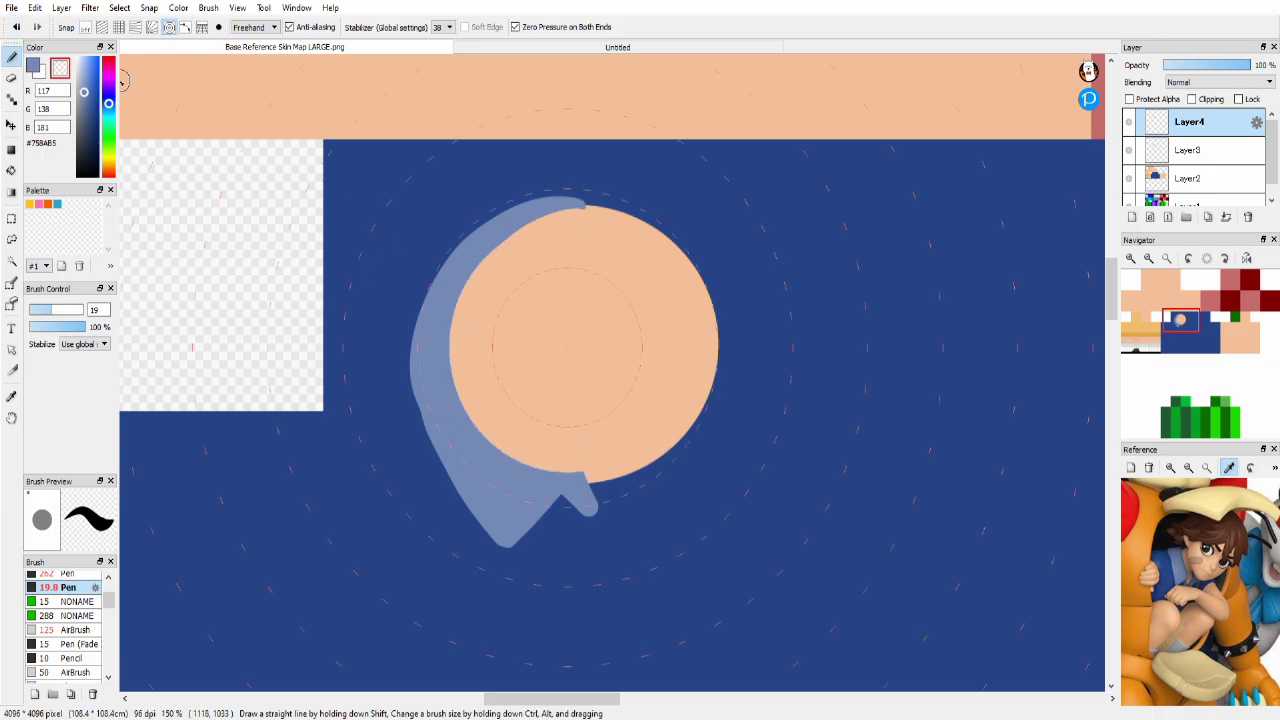
# Step: Refine the collar half's outer edge and add a darker blue (#526CA0) fold along its pointed tip
pyautogui.click(17, 28)
pyautogui.click(33, 65)
pyautogui.moveTo(432, 422); pyautogui.dragTo(581, 185)
pyautogui.click(17, 28)
pyautogui.click(85, 27)
pyautogui.moveTo(506, 217)
pyautogui.mouseDown()
pyautogui.moveTo(510, 538)
pyautogui.moveTo(565, 498)
pyautogui.mouseUp()
pyautogui.click(17, 28)
pyautogui.click(60, 68)
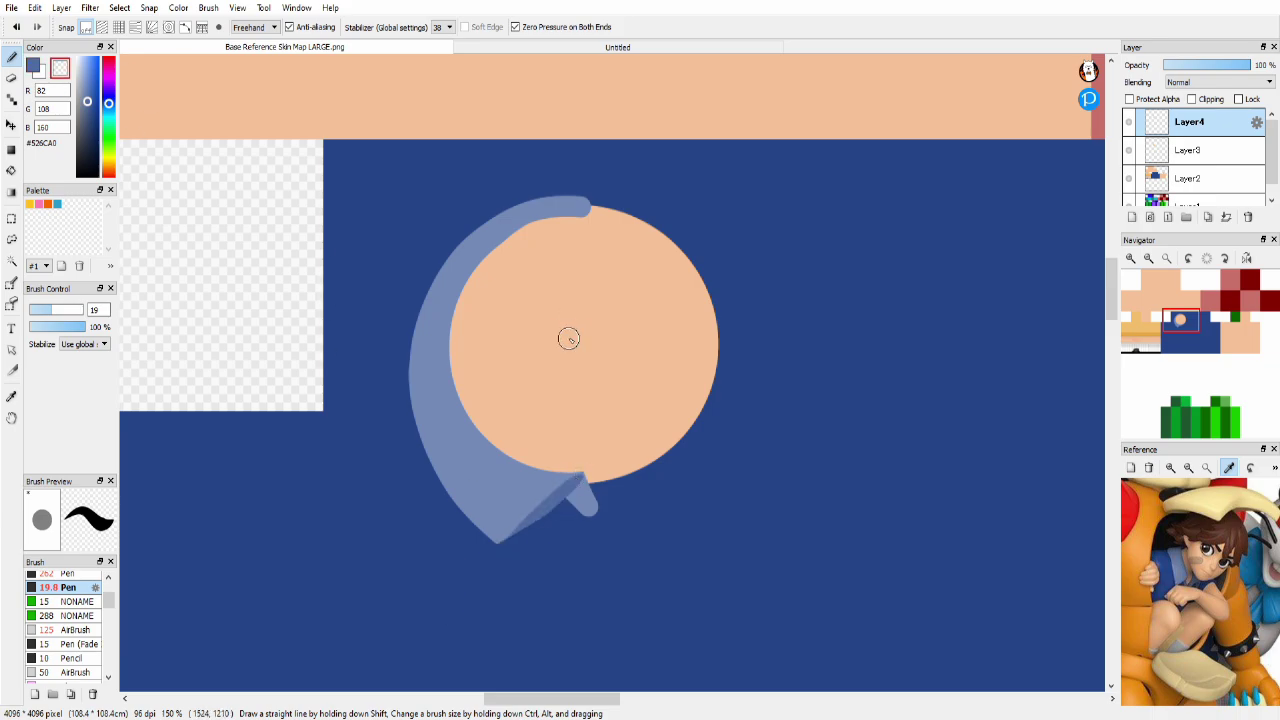
# Step: Duplicate the collar half, mirror the copy onto the other side of the neck and merge it with the original
pyautogui.click(1208, 217)
pyautogui.click(119, 8)
pyautogui.click(150, 110)
pyautogui.click(866, 676)
pyautogui.moveTo(550, 443)
pyautogui.mouseDown()
pyautogui.moveTo(721, 443)
pyautogui.moveTo(706, 443)
pyautogui.mouseUp()
pyautogui.click(1037, 697)
pyautogui.click(1190, 150)
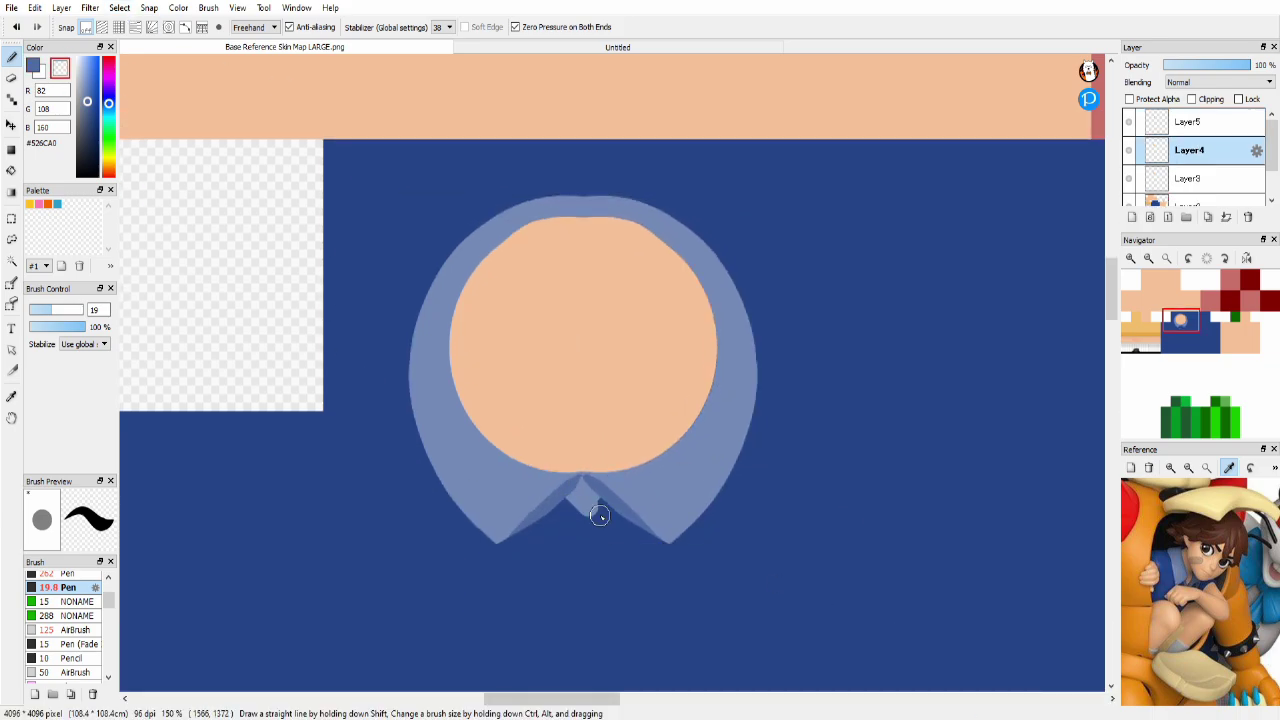
pyautogui.click(1190, 122)
pyautogui.click(1226, 217)
# Step: Merge the button layers Layer9, Layer8 and Layer7 down into Layer6 and check the contents of Layer6 and Layer3
pyautogui.click(1170, 468)
pyautogui.click(1149, 258)
pyautogui.click(1149, 258)
pyautogui.click(1131, 258)
pyautogui.click(1131, 258)
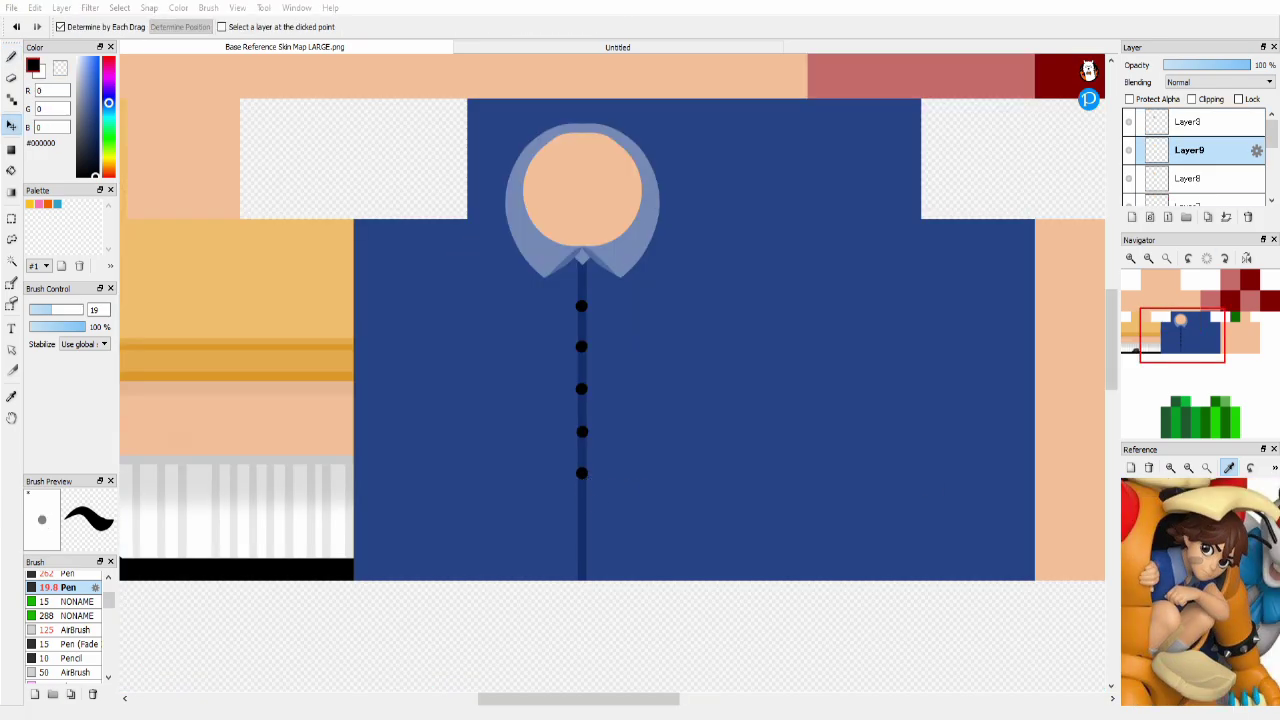
pyautogui.tripleClick(1226, 217)
pyautogui.click(1129, 150)
pyautogui.click(1129, 150)
pyautogui.click(1190, 122)
pyautogui.click(1129, 122)
pyautogui.click(1129, 122)
pyautogui.click(1228, 150)
pyautogui.click(119, 8)
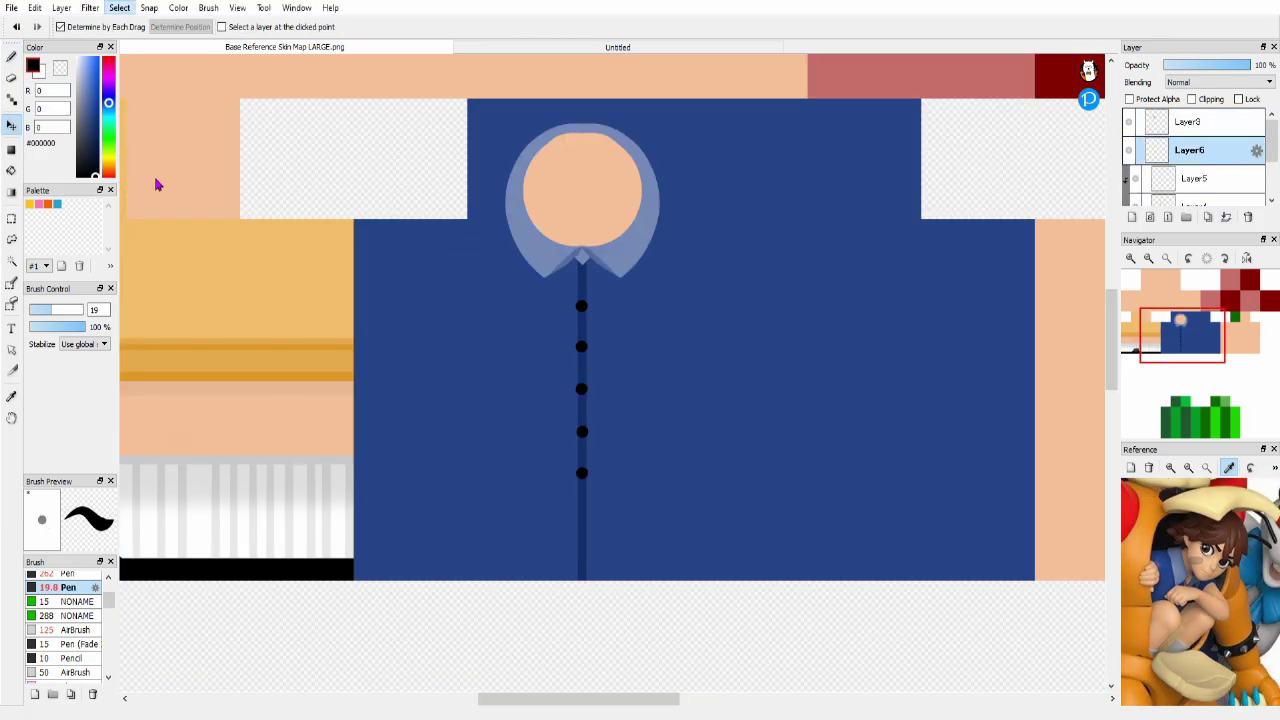
pyautogui.click(157, 184)
pyautogui.moveTo(582, 449); pyautogui.dragTo(582, 498)
pyautogui.click(1037, 695)
pyautogui.hotkey('ctrl', 'z')
# Step: Merge Layer6 into Layer5, place it above Layer3 and shift the button column up to the collar
pyautogui.click(1228, 178)
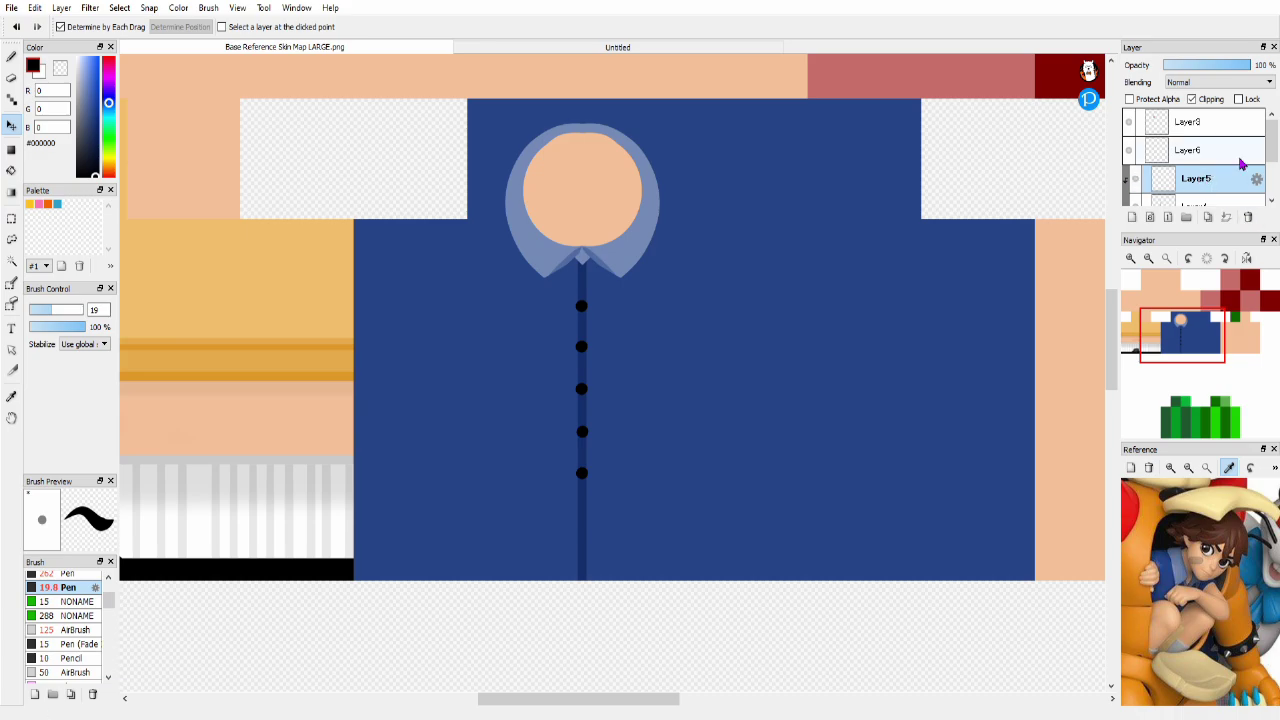
pyautogui.click(1239, 156)
pyautogui.click(1226, 217)
pyautogui.moveTo(589, 351); pyautogui.dragTo(590, 360)
pyautogui.moveTo(1208, 152); pyautogui.dragTo(1206, 117)
pyautogui.moveTo(616, 344); pyautogui.dragTo(614, 337)
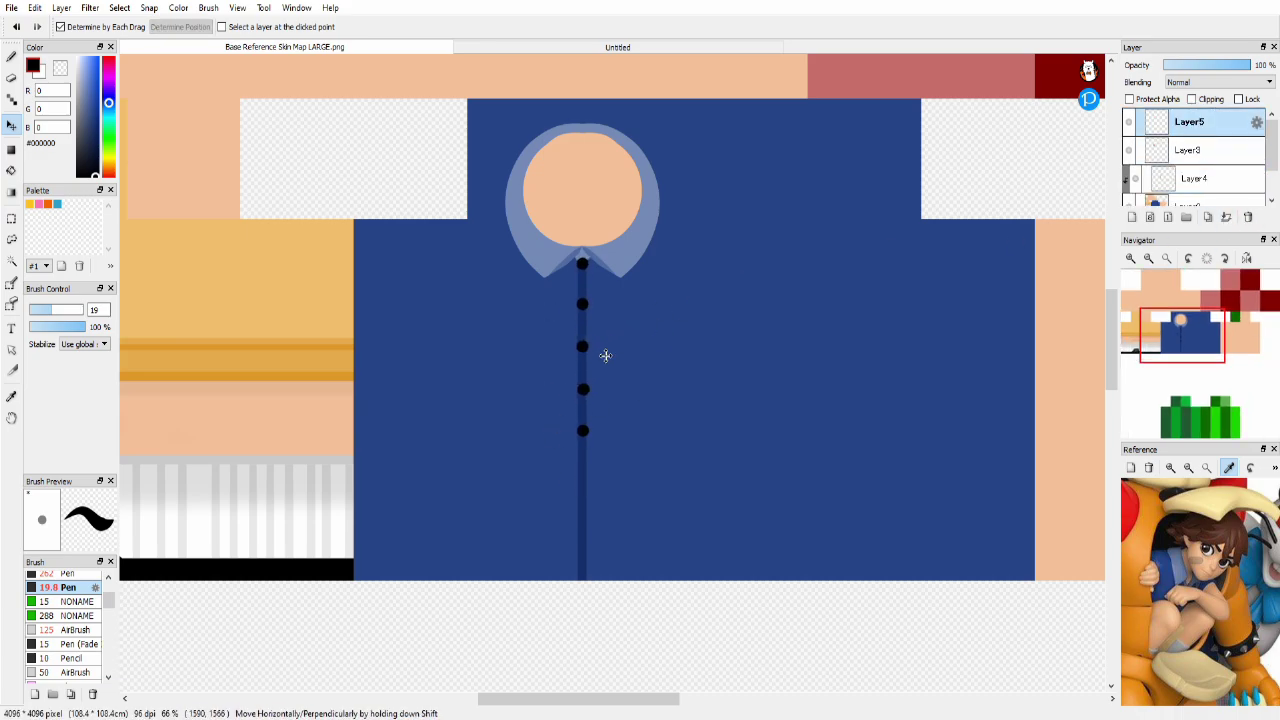
# Step: Extend the button column down the shirt front on a second layer and delete every second button
pyautogui.press('m')
pyautogui.moveTo(543, 590); pyautogui.dragTo(634, 599)
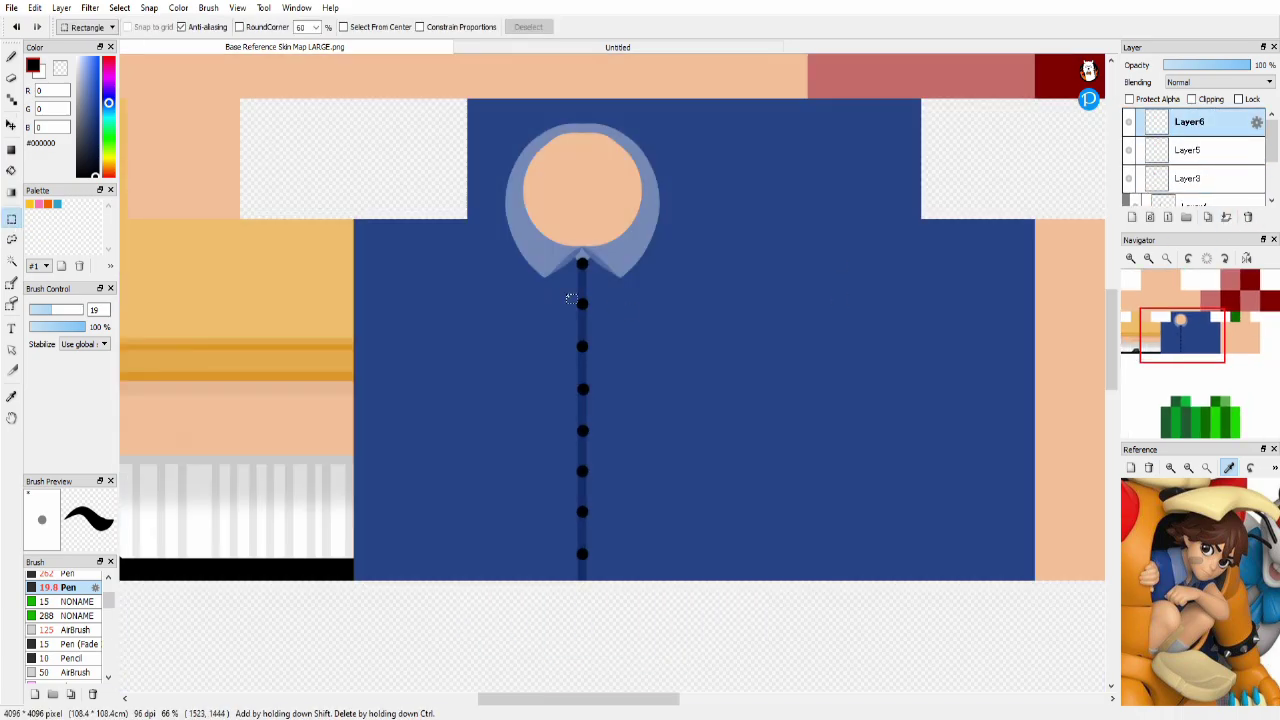
pyautogui.moveTo(560, 374); pyautogui.dragTo(617, 391)
pyautogui.moveTo(560, 534); pyautogui.dragTo(623, 569)
pyautogui.click(1234, 214)
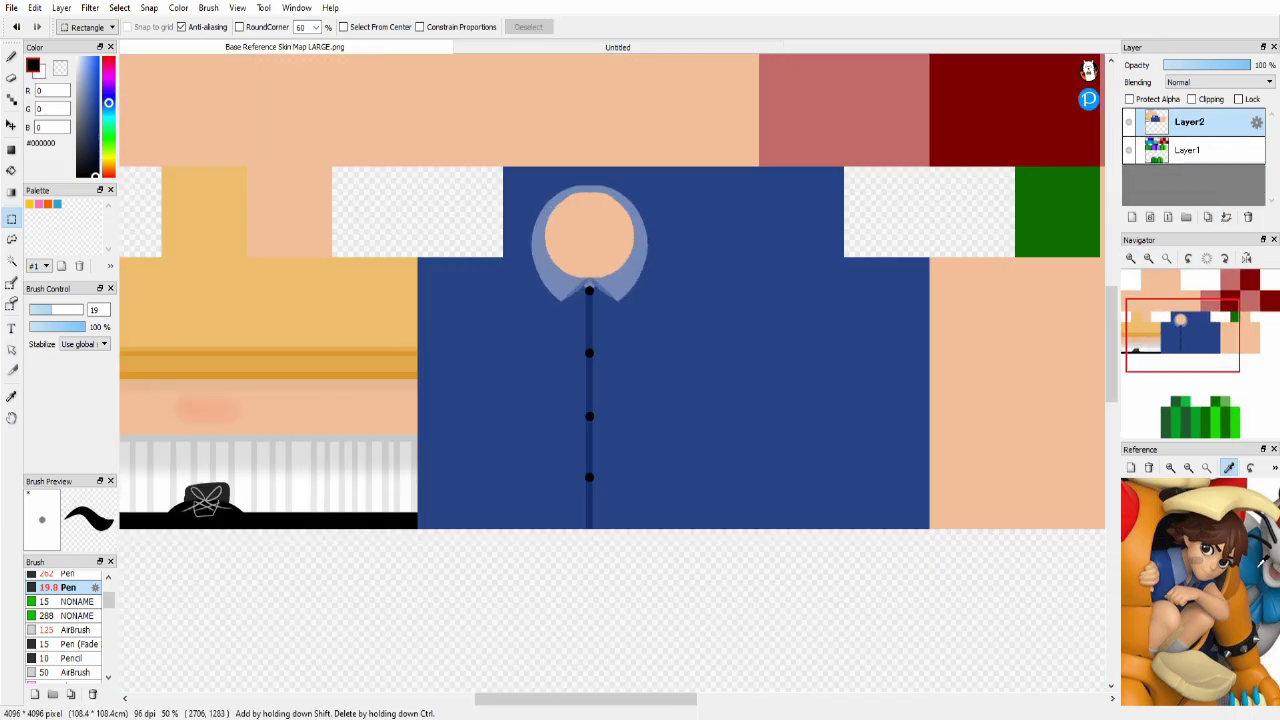
# Step: Select the arm area and paint its upper part as a sleeve in the shirt's blue (#264385)
pyautogui.rightClick(700, 400)
pyautogui.moveTo(800, 400); pyautogui.dragTo(405, 379)
pyautogui.click(12, 261)
pyautogui.click(700, 370)
pyautogui.click(12, 57)
pyautogui.click(82, 309)
pyautogui.moveTo(588, 237); pyautogui.dragTo(860, 206)
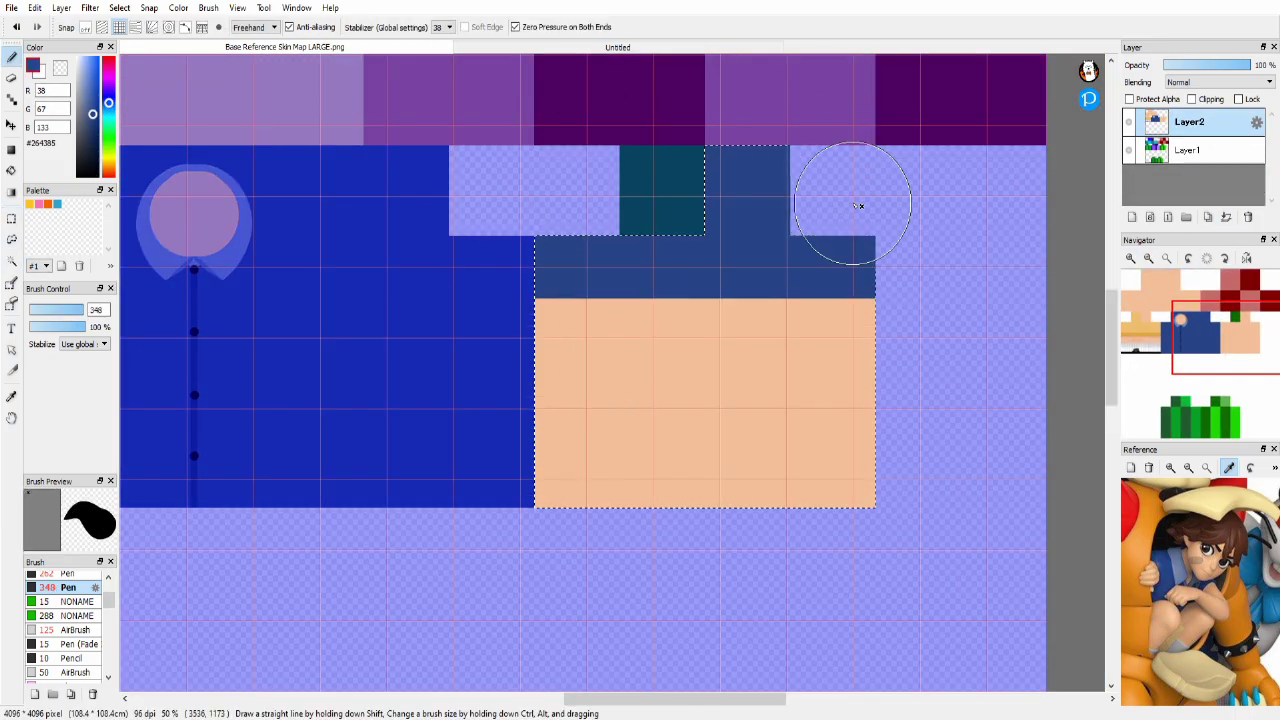
# Step: Paint a darker blue hem line along the sleeve's lower edge and clear the selection
pyautogui.rightClick(194, 307)
pyautogui.click(58, 310)
pyautogui.moveTo(532, 299); pyautogui.dragTo(878, 299)
pyautogui.click(12, 218)
pyautogui.click(255, 195)
# Step: Fill the skin end block beside the sleeve's top block with skin tone #F1BF9A, using the template and a new layer
pyautogui.rightClick(726, 263)
pyautogui.click(12, 171)
pyautogui.click(1129, 122)
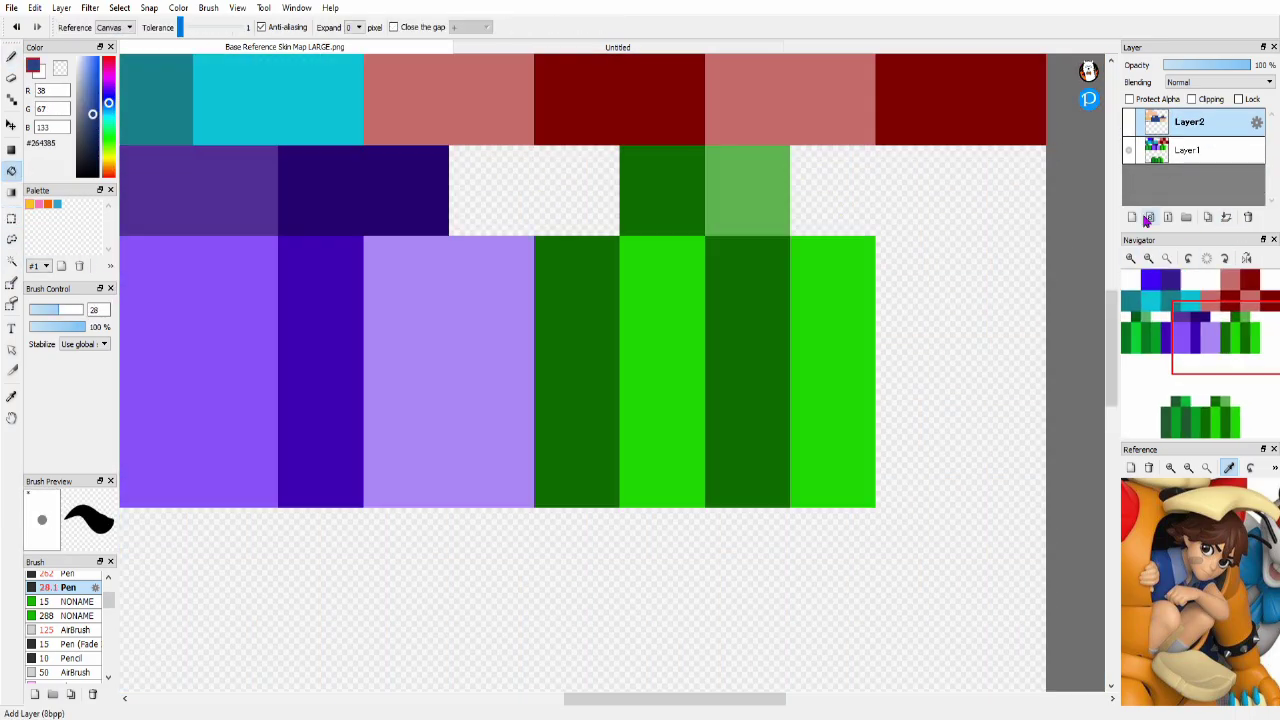
pyautogui.click(1132, 217)
pyautogui.click(1129, 150)
pyautogui.rightClick(700, 400)
pyautogui.click(1129, 150)
pyautogui.click(1129, 150)
# Step: Marquee the outer edge of the arm's skin end block on Layer2, clear the selection and merge Layer3 into Layer2
pyautogui.click(1190, 150)
pyautogui.click(12, 218)
pyautogui.moveTo(776, 150); pyautogui.dragTo(825, 235)
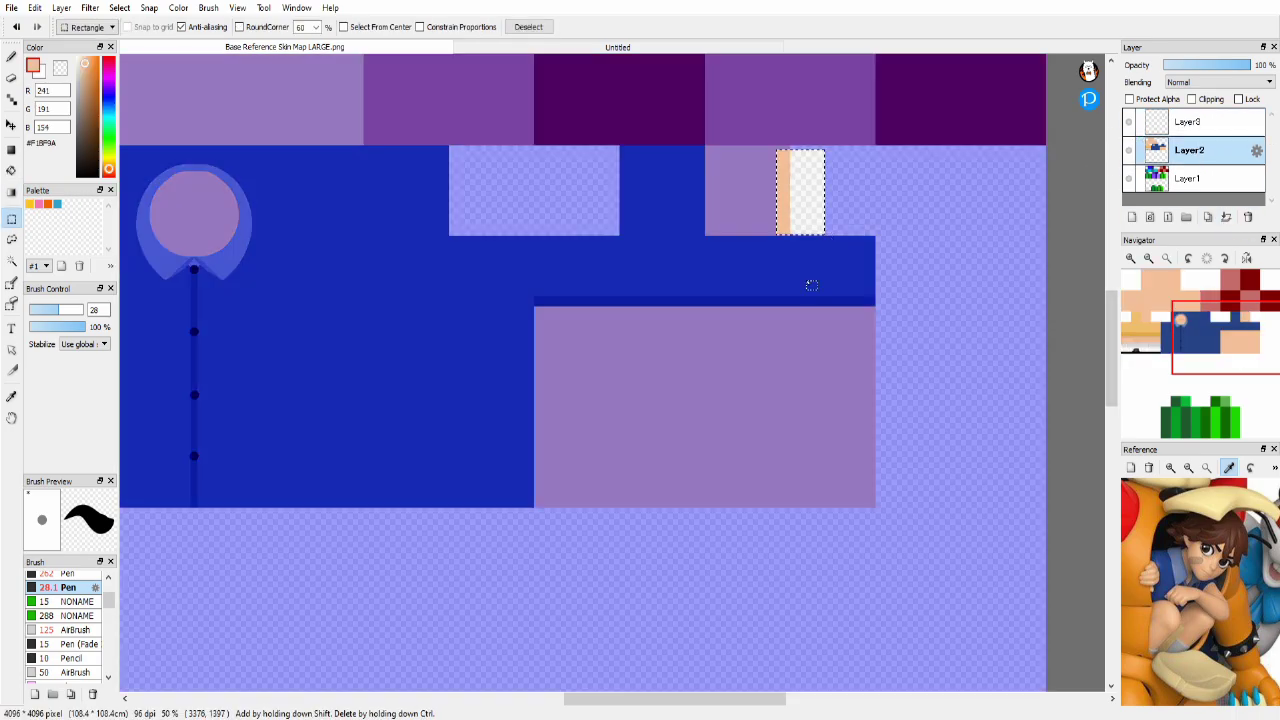
pyautogui.click(812, 285)
pyautogui.click(1190, 122)
pyautogui.click(1228, 217)
# Step: Select the leg's area from the template with the Magic Wand and add a new layer above Layer2
pyautogui.scroll(-2, 1003, 400)
pyautogui.moveTo(1186, 371); pyautogui.dragTo(1214, 357)
pyautogui.click(85, 76)
pyautogui.click(1129, 122)
pyautogui.click(12, 261)
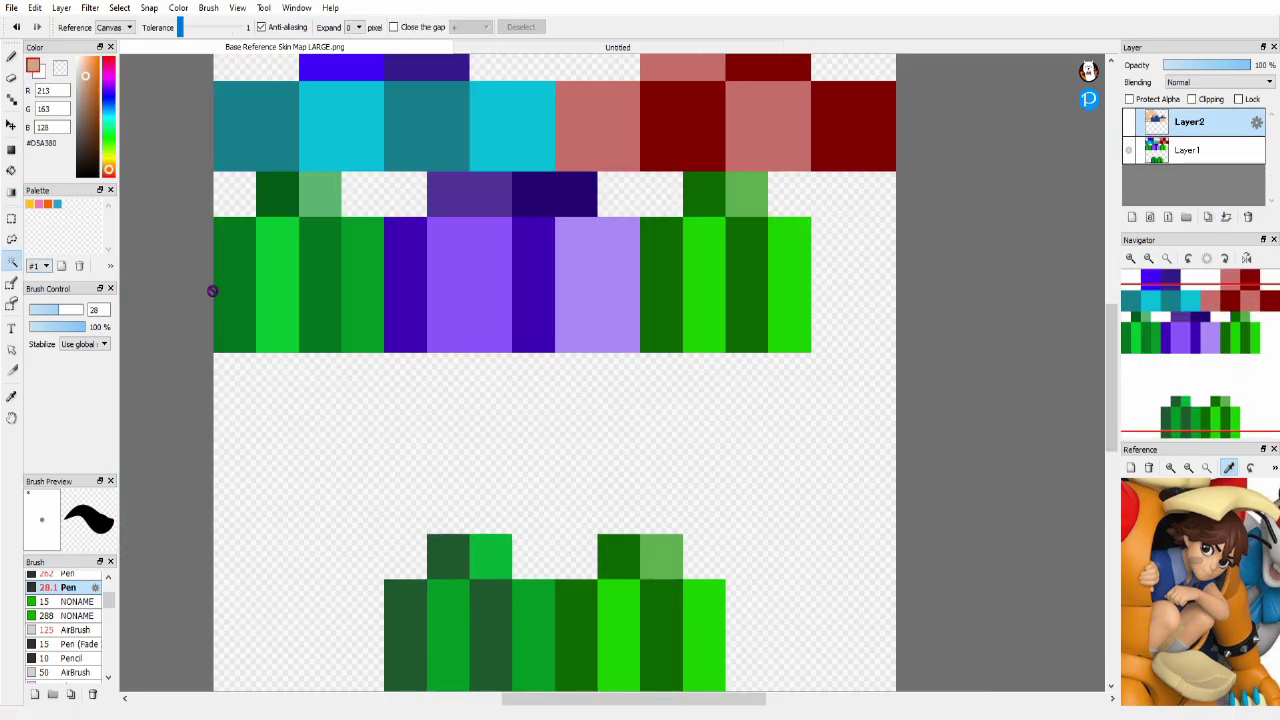
pyautogui.click(234, 285)
pyautogui.click(1129, 122)
pyautogui.click(1132, 217)
pyautogui.click(87, 69)
pyautogui.click(119, 8)
pyautogui.click(177, 73)
# Step: Select the painted leg, copy it and place the copy over the second leg's area lower on the skin map
pyautogui.click(12, 218)
pyautogui.moveTo(205, 188); pyautogui.dragTo(295, 330)
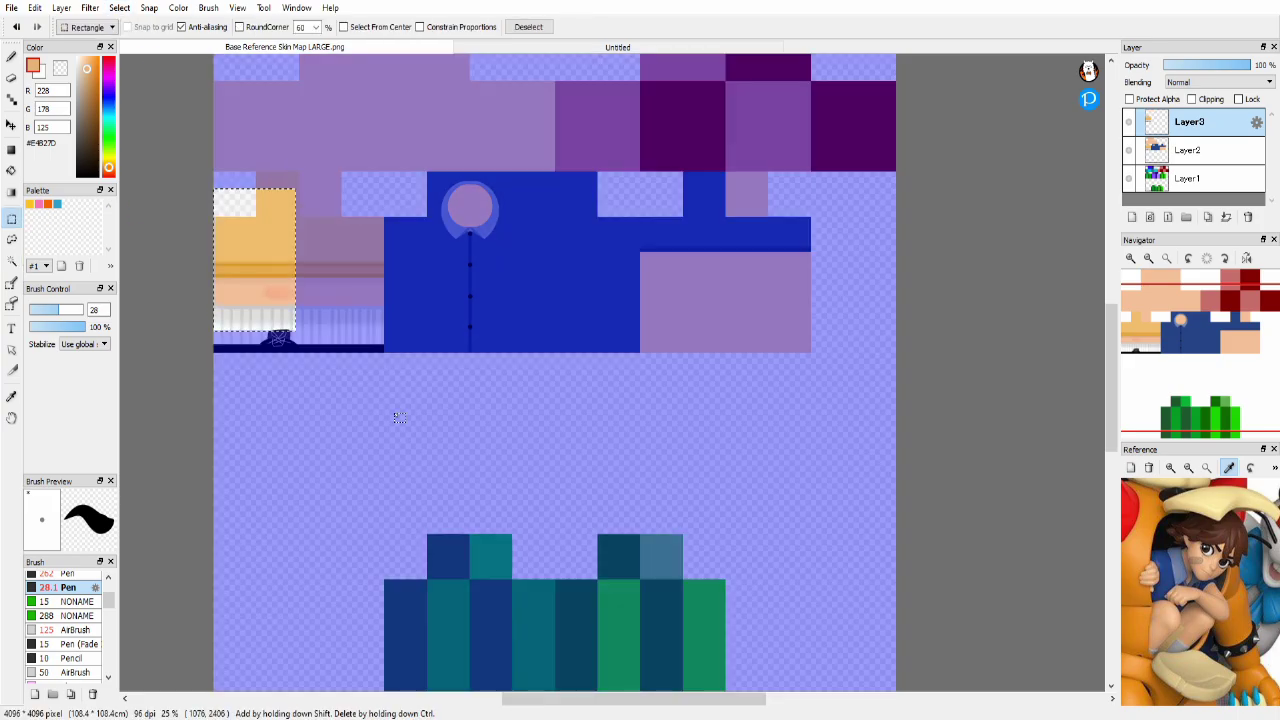
pyautogui.hotkey('ctrl', 'c')
pyautogui.hotkey('ctrl', 'v')
pyautogui.click(12, 125)
pyautogui.moveTo(300, 260); pyautogui.dragTo(462, 543)
pyautogui.moveTo(340, 300); pyautogui.dragTo(349, 380)
# Step: Duplicate Layer2 and isolate the painted arm by selecting the arm's template area and inverting the selection
pyautogui.click(1129, 122)
pyautogui.click(1129, 150)
pyautogui.click(83, 157)
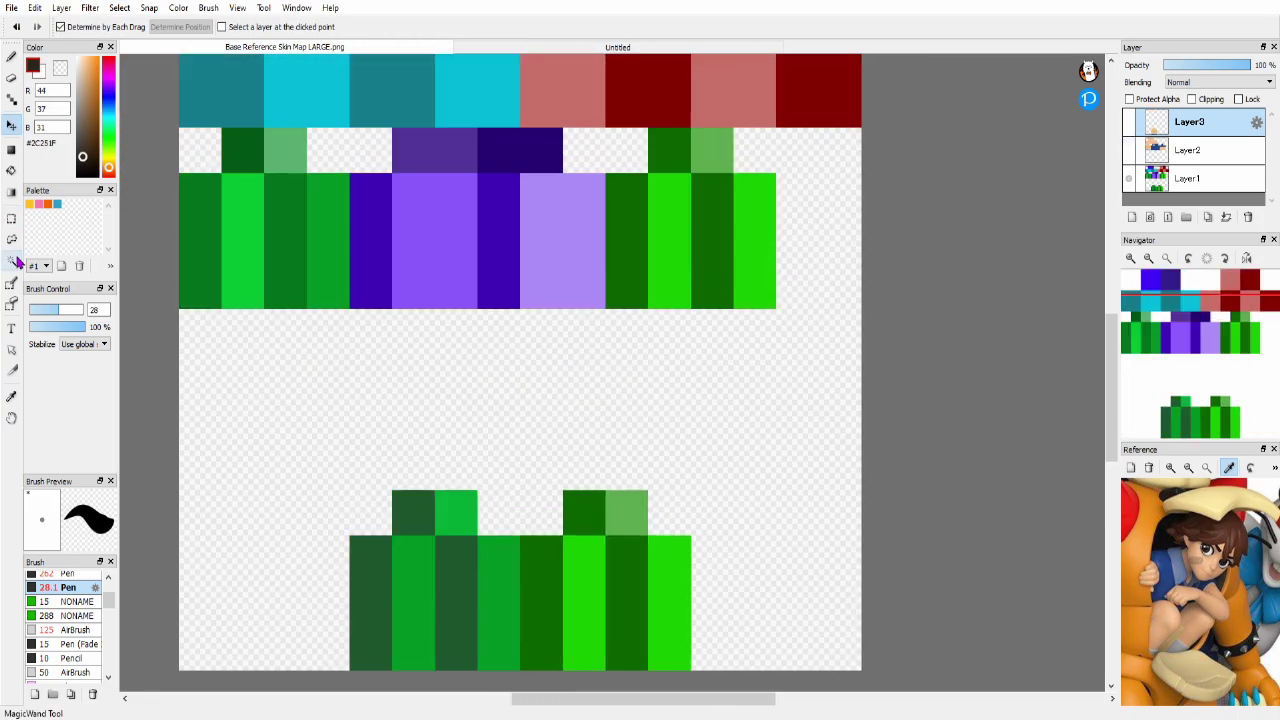
pyautogui.click(12, 261)
pyautogui.click(627, 240)
pyautogui.click(1129, 150)
pyautogui.click(1188, 150)
pyautogui.click(1208, 217)
pyautogui.hotkey('ctrl', 'shift', 'i')
# Step: Move the arm copy onto the second arm's area lower on the skin map and merge the limb layers down
pyautogui.click(12, 125)
pyautogui.moveTo(662, 238); pyautogui.dragTo(577, 601)
pyautogui.click(1129, 122)
pyautogui.click(1188, 122)
pyautogui.click(1226, 217)
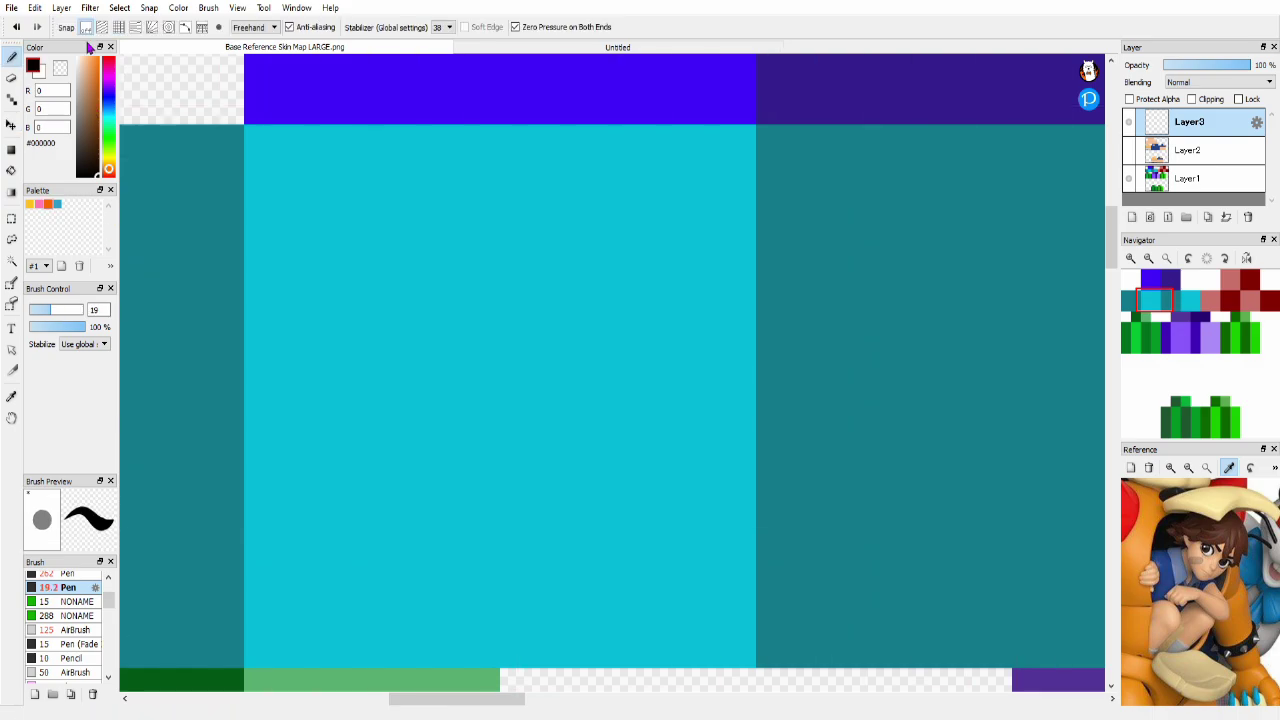
# Step: Draw the right eye's curved upper lash line and outer lower line in black with a thinner pen on Layer3
pyautogui.moveTo(563, 336); pyautogui.dragTo(706, 355)
pyautogui.hotkey('ctrl', 'z')
pyautogui.moveTo(46, 310); pyautogui.dragTo(40, 310)
pyautogui.moveTo(574, 349); pyautogui.dragTo(737, 349)
pyautogui.hotkey('ctrl', 'z')
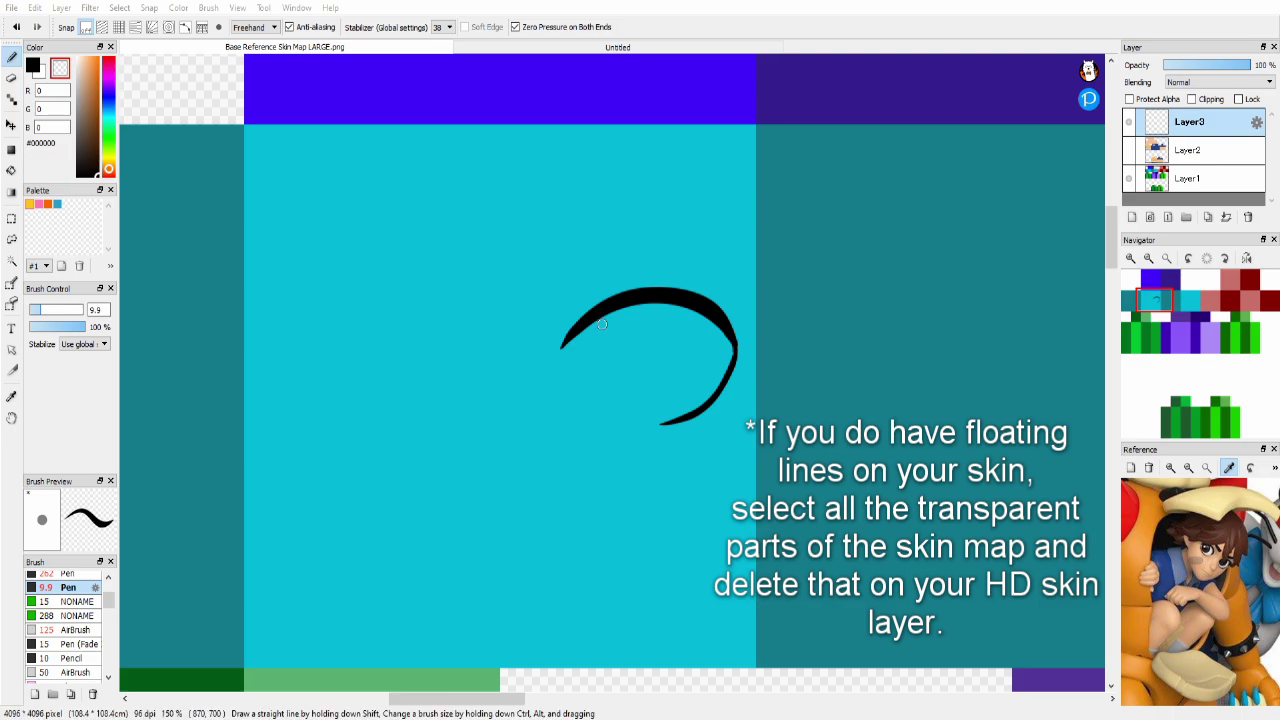
# Step: Enlarge the reference image around the face and draw a thick black eyebrow tapering outward above the eye
pyautogui.scroll(3, 1195, 570)
pyautogui.click(1180, 590)
pyautogui.click(1229, 467)
pyautogui.moveTo(1190, 565); pyautogui.dragTo(1180, 595)
pyautogui.moveTo(87, 108); pyautogui.dragTo(98, 177)
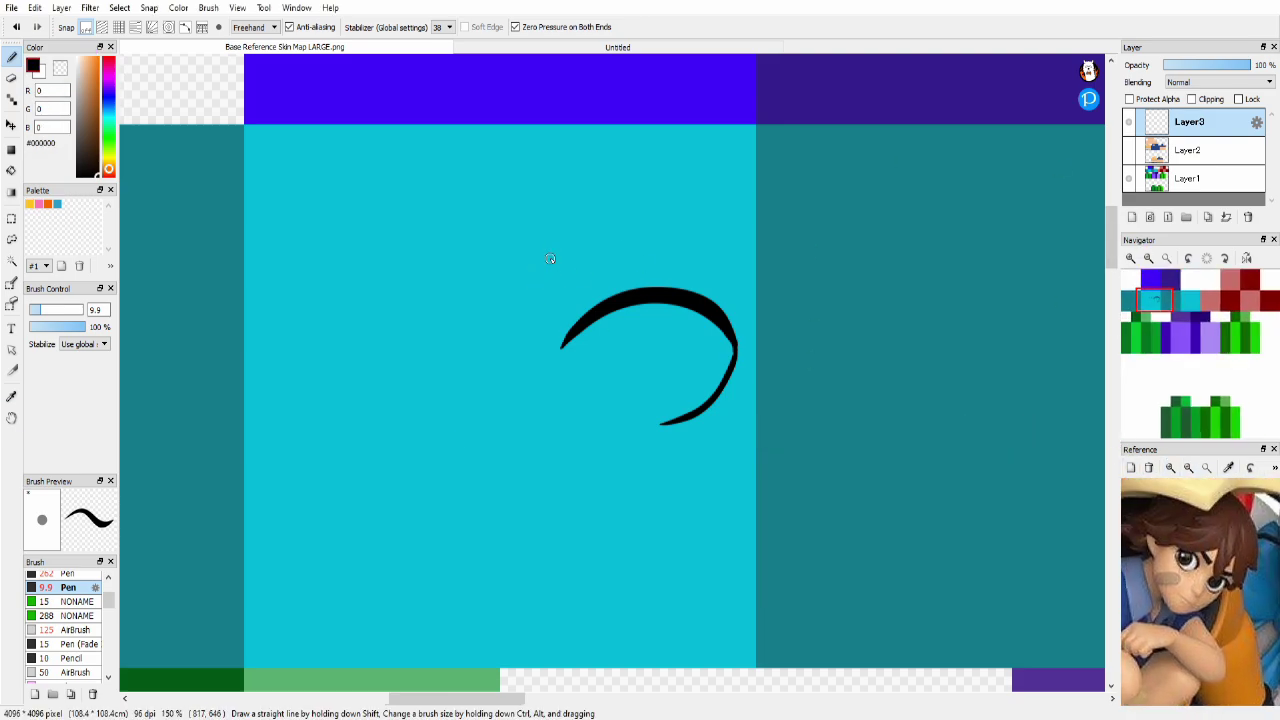
pyautogui.moveTo(544, 238); pyautogui.dragTo(768, 273)
pyautogui.moveTo(544, 237); pyautogui.dragTo(770, 271)
pyautogui.press('z')
pyautogui.moveTo(536, 243)
pyautogui.mouseDown()
pyautogui.moveTo(784, 280)
pyautogui.moveTo(518, 246)
pyautogui.mouseUp()
# Step: Lasso the eyebrow and transform it to be smaller and sit just above the eye within the face area
pyautogui.click(12, 240)
pyautogui.click(119, 8)
pyautogui.click(146, 114)
pyautogui.moveTo(640, 215); pyautogui.dragTo(620, 221)
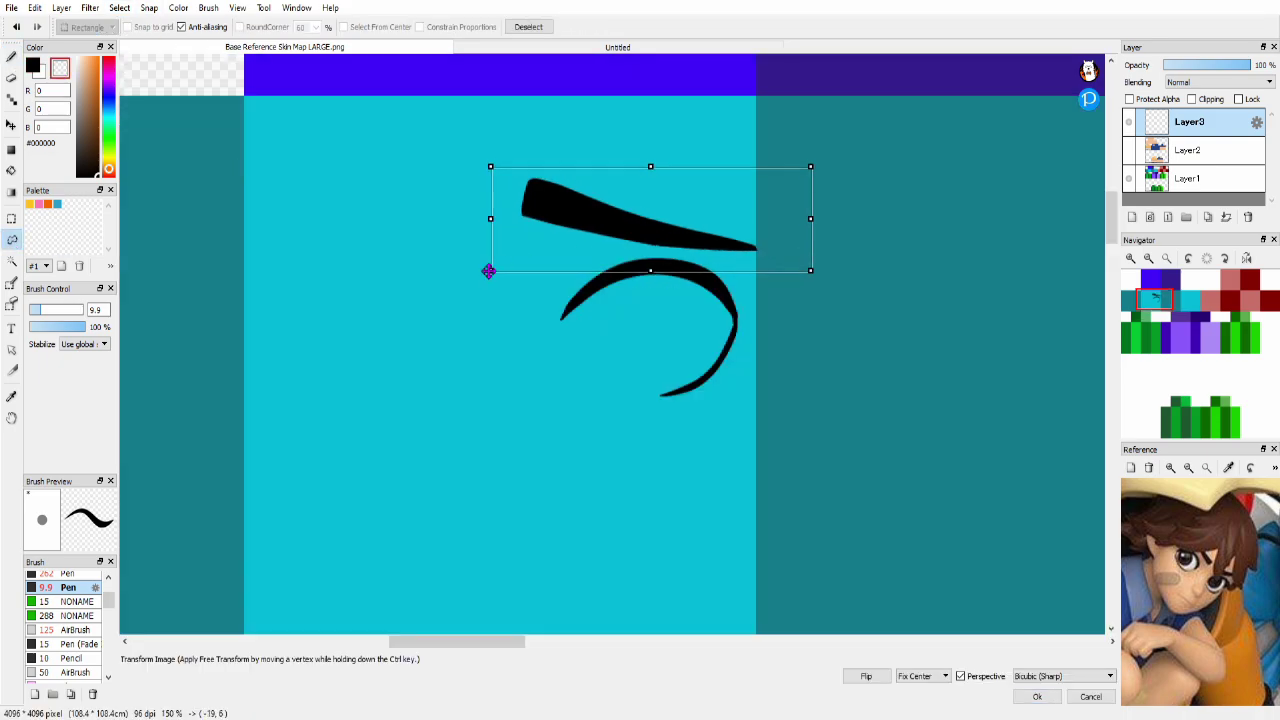
pyautogui.moveTo(490, 269); pyautogui.dragTo(544, 254)
pyautogui.moveTo(660, 210); pyautogui.dragTo(645, 222)
pyautogui.click(1037, 697)
pyautogui.click(1037, 697)
# Step: Paste a copy of the eye and eyebrow on a new layer and flip it to form the left side
pyautogui.moveTo(655, 290)
pyautogui.mouseDown()
pyautogui.moveTo(649, 322)
pyautogui.moveTo(359, 323)
pyautogui.mouseUp()
pyautogui.hotkey('ctrl', 'v')
pyautogui.click(119, 8)
pyautogui.click(146, 114)
pyautogui.click(866, 676)
pyautogui.click(1037, 697)
pyautogui.click(33, 65)
pyautogui.click(12, 57)
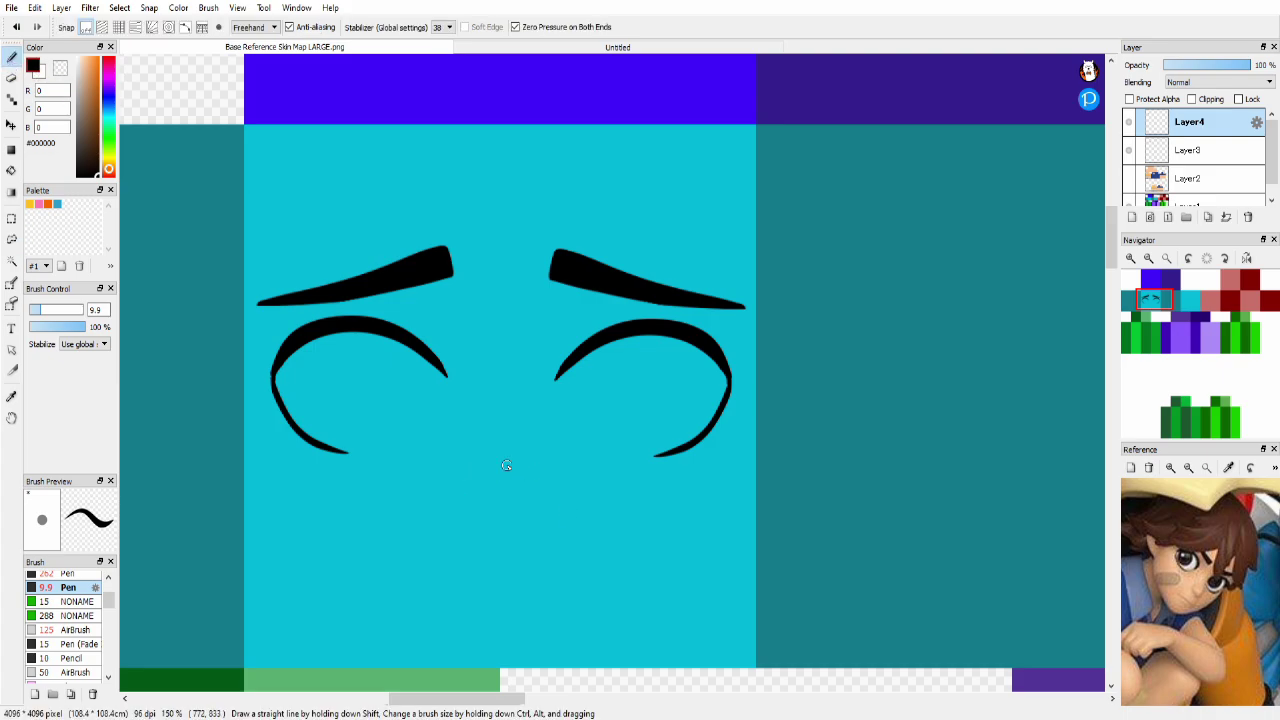
# Step: Lasso the left eye outline and transform it to be slightly narrower, further from the face's outer edge
pyautogui.click(12, 240)
pyautogui.moveTo(250, 335)
pyautogui.mouseDown()
pyautogui.moveTo(500, 386)
pyautogui.moveTo(390, 306)
pyautogui.moveTo(268, 322)
pyautogui.mouseUp()
pyautogui.click(119, 8)
pyautogui.click(146, 114)
pyautogui.moveTo(212, 467); pyautogui.dragTo(235, 452)
pyautogui.click(1037, 697)
pyautogui.hotkey('ctrl', 'd')
# Step: Delete Layer3 with the original right eye and put a flipped copy of the revised left eye and eyebrow in its place
pyautogui.click(1236, 150)
pyautogui.click(1247, 217)
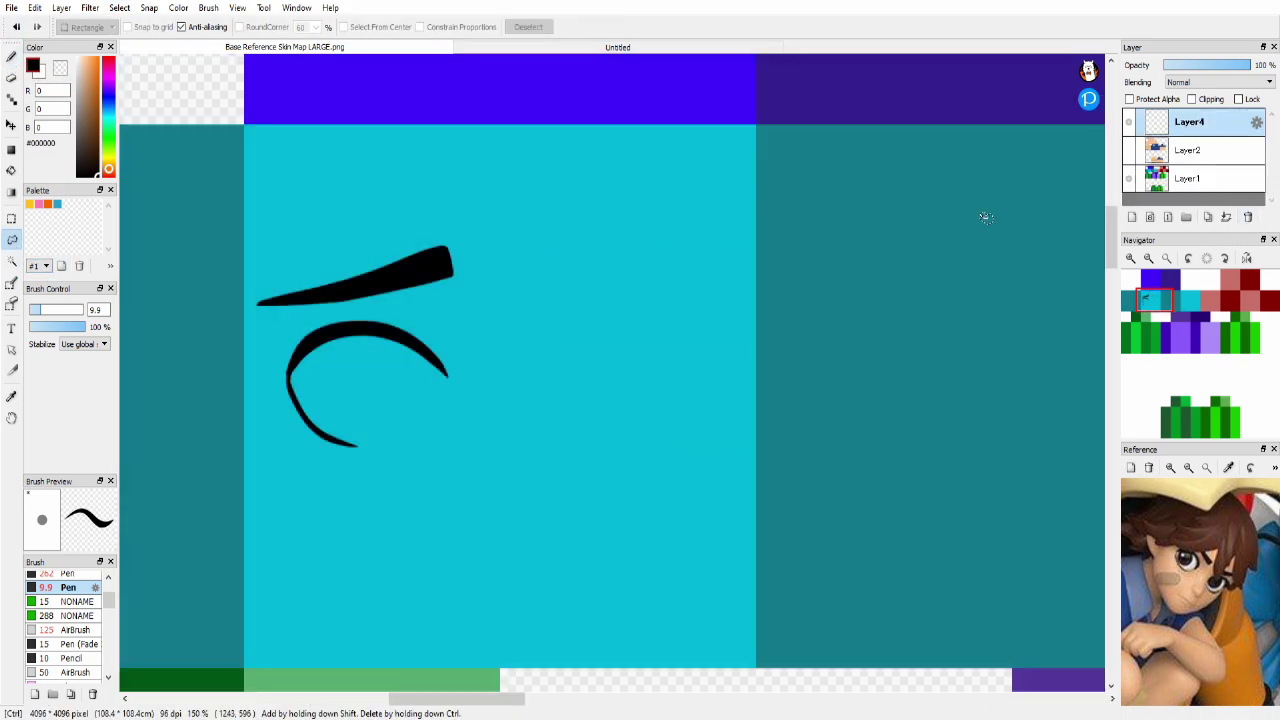
pyautogui.hotkey('ctrl', 'v')
pyautogui.click(866, 676)
pyautogui.moveTo(385, 319); pyautogui.dragTo(680, 321)
pyautogui.click(1037, 697)
pyautogui.click(12, 125)
pyautogui.moveTo(626, 371); pyautogui.dragTo(622, 371)
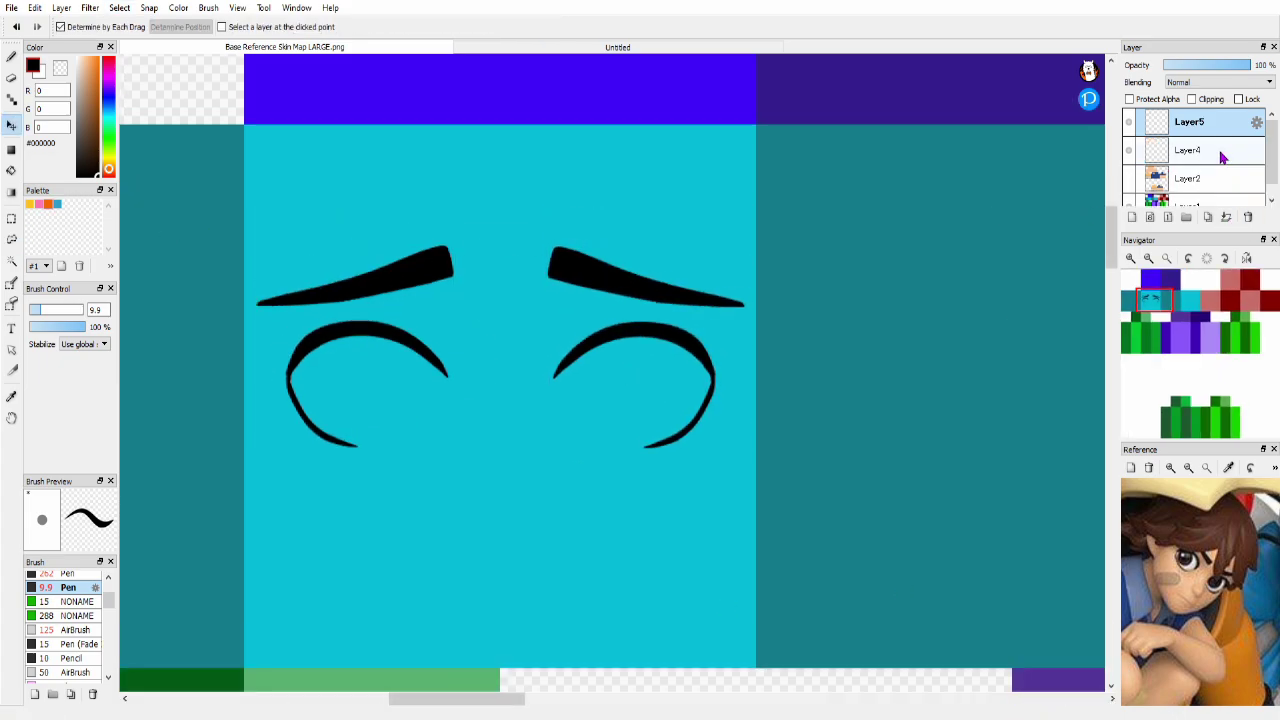
# Step: Sample a darker skin tone (#DDB697) and draw an arched nose line and a wavy mouth line on Layer5
pyautogui.click(12, 57)
pyautogui.click(1129, 178)
pyautogui.keyDown('alt'); pyautogui.click(706, 203); pyautogui.keyUp('alt')
pyautogui.click(1129, 178)
pyautogui.scroll(1, 1153, 302)
pyautogui.moveTo(1153, 302); pyautogui.dragTo(1152, 301)
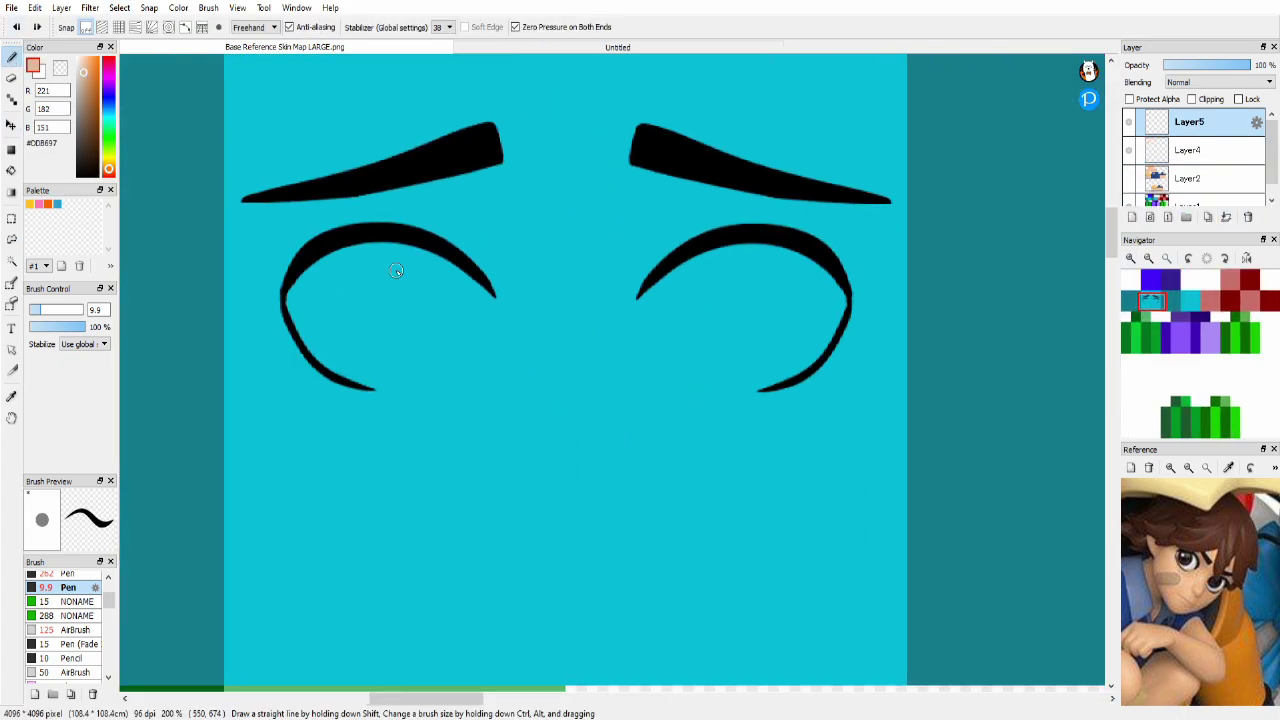
pyautogui.hotkey('ctrl', 'z')
pyautogui.moveTo(527, 437); pyautogui.dragTo(615, 437)
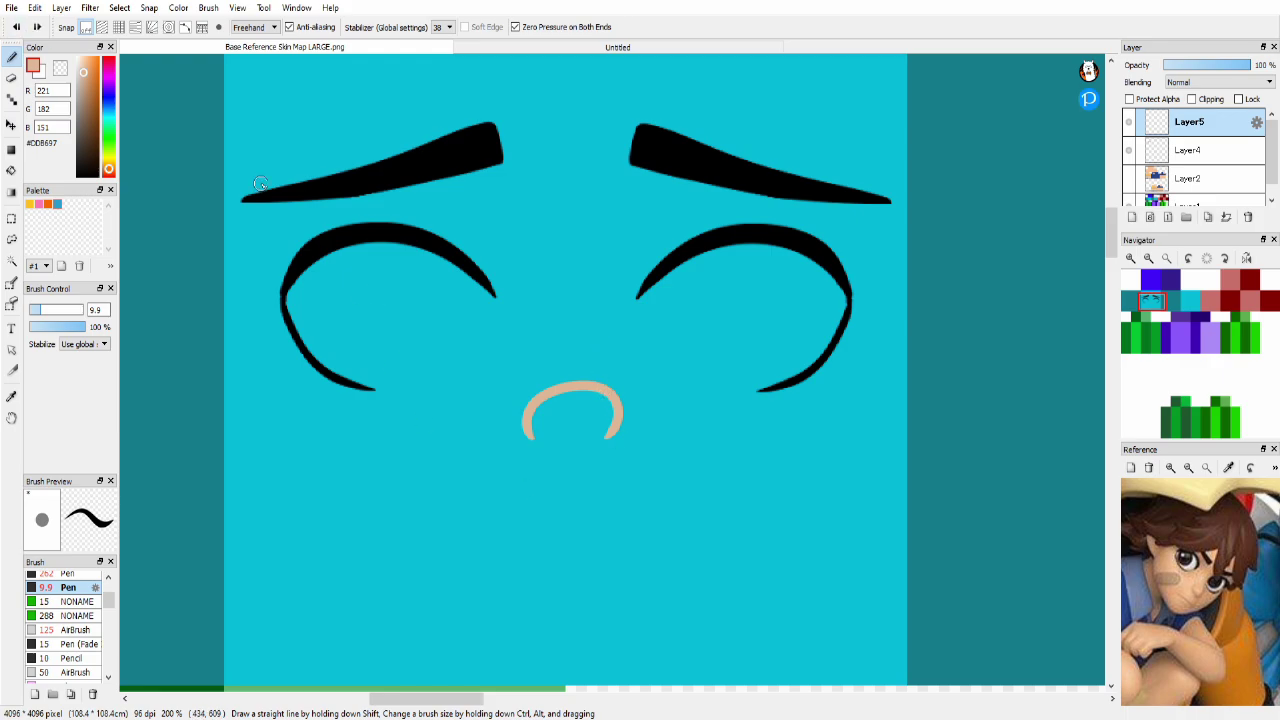
# Step: Move Layer5 below Layer4 and paint the inside of the right eye white with a pen of about 30 px
pyautogui.click(78, 58)
pyautogui.moveTo(42, 310); pyautogui.dragTo(59, 310)
pyautogui.moveTo(1187, 124); pyautogui.dragTo(1177, 165)
pyautogui.moveTo(650, 300); pyautogui.dragTo(687, 313)
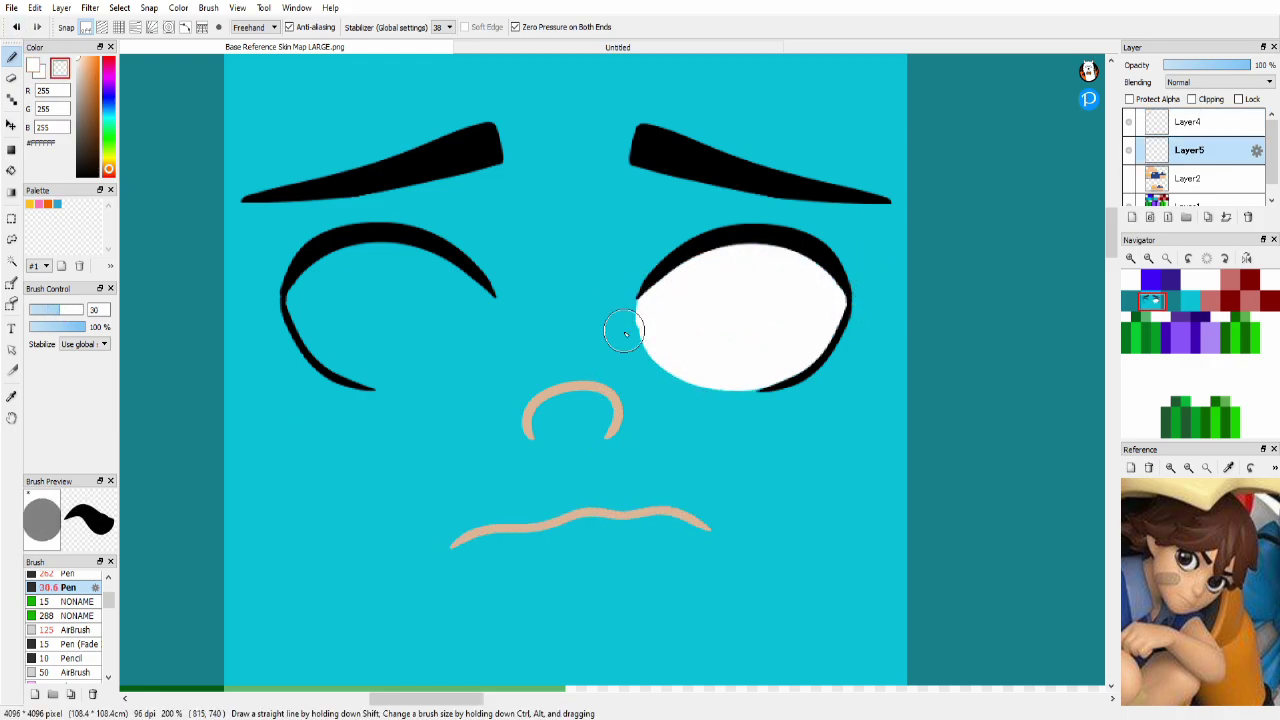
# Step: Paint a brown iris with a black pupil and a round white highlight in the right eye on a new layer
pyautogui.click(98, 137)
pyautogui.click(1132, 217)
pyautogui.moveTo(712, 300); pyautogui.dragTo(722, 334)
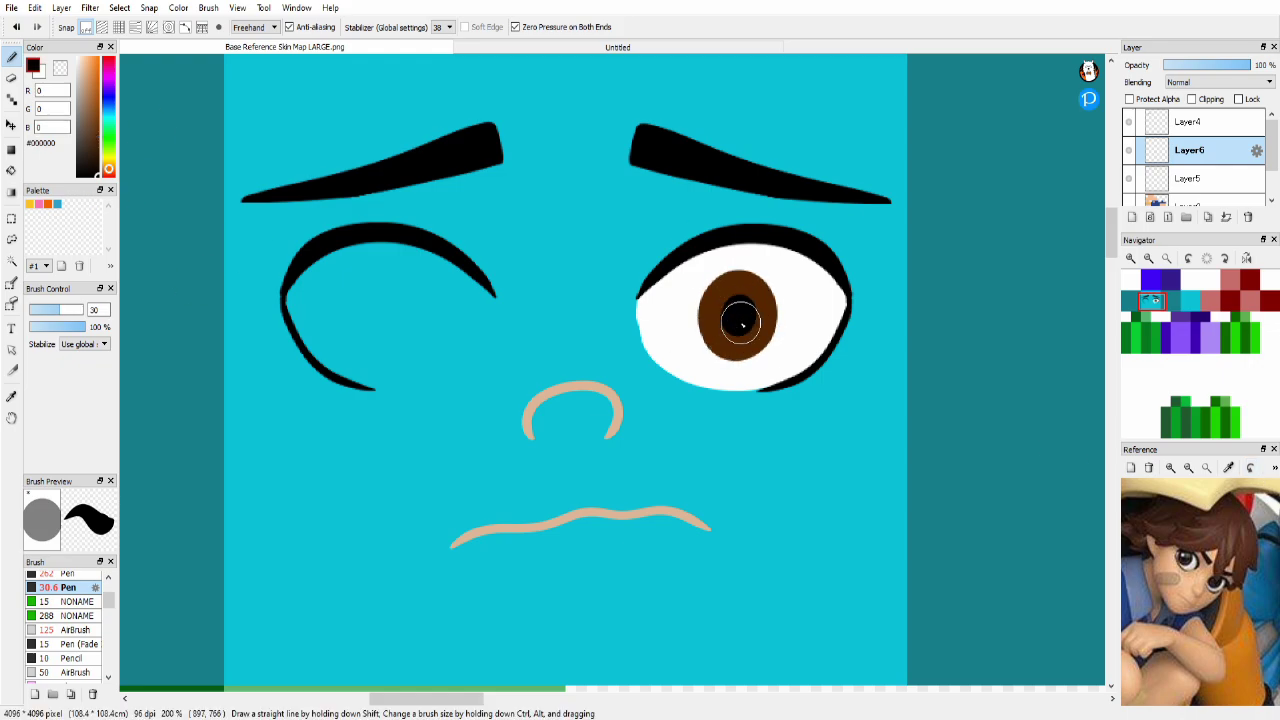
pyautogui.press('x')
# Step: Airbrush orange (#FF8F33) over the upper iris on a new clipped layer and reduce that layer's opacity to 33%
pyautogui.click(1132, 217)
pyautogui.click(1192, 99)
pyautogui.click(76, 630)
pyautogui.click(95, 58)
pyautogui.moveTo(77, 310); pyautogui.dragTo(67, 310)
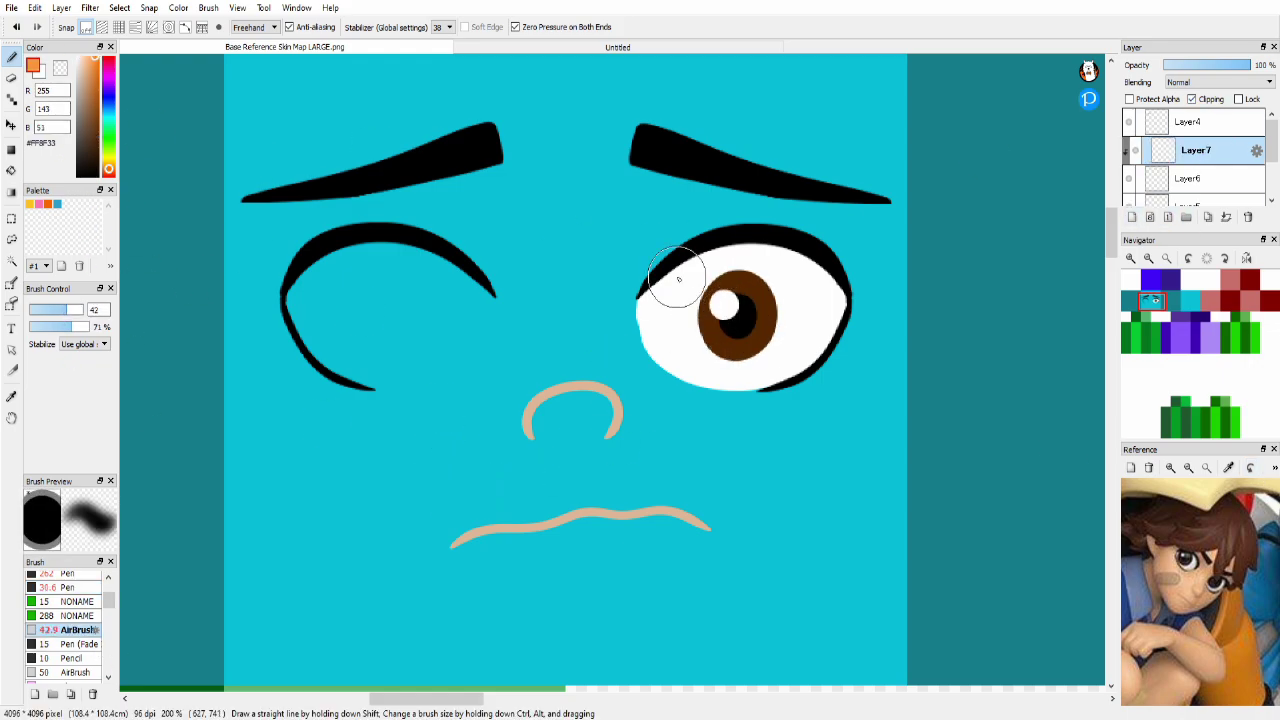
pyautogui.moveTo(722, 278); pyautogui.dragTo(765, 300)
pyautogui.moveTo(1215, 66); pyautogui.dragTo(1180, 68)
# Step: Airbrush black shading onto the lower iris, keeping the highlight clean, and raise the clipped layer's opacity to 56%
pyautogui.press('x')
pyautogui.moveTo(725, 325); pyautogui.dragTo(778, 367)
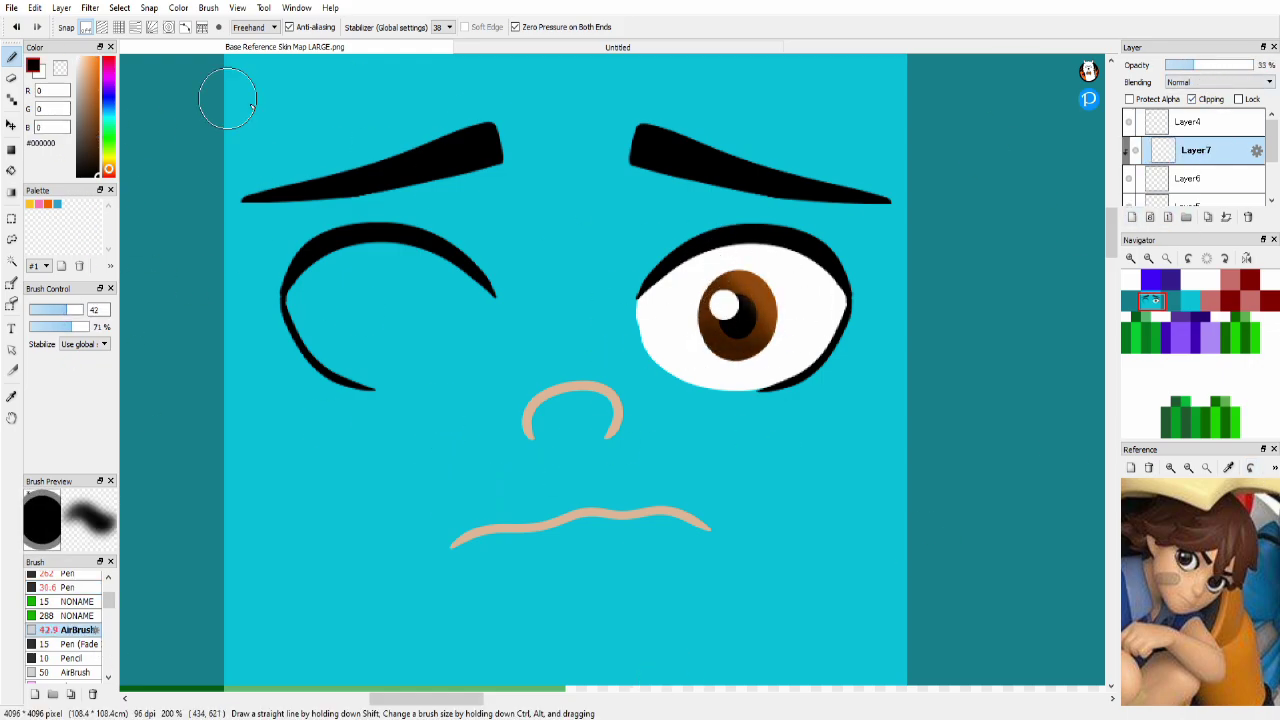
pyautogui.click(44, 310)
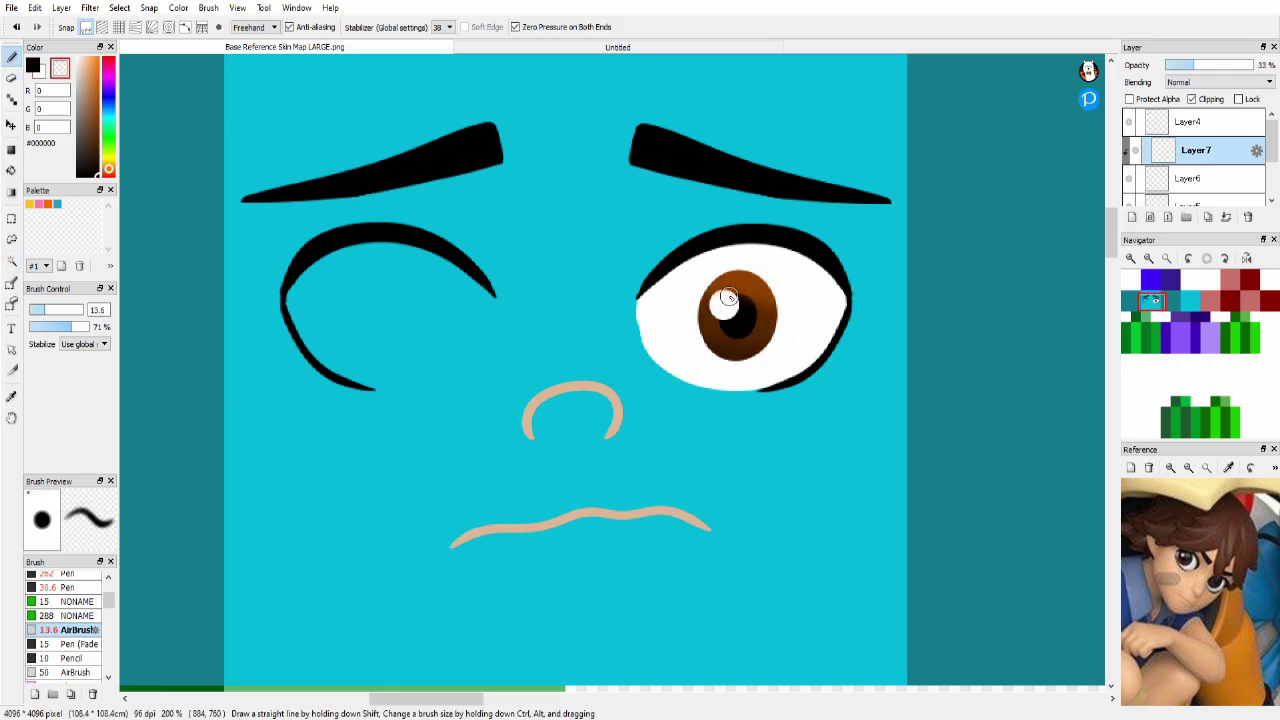
pyautogui.click(1214, 64)
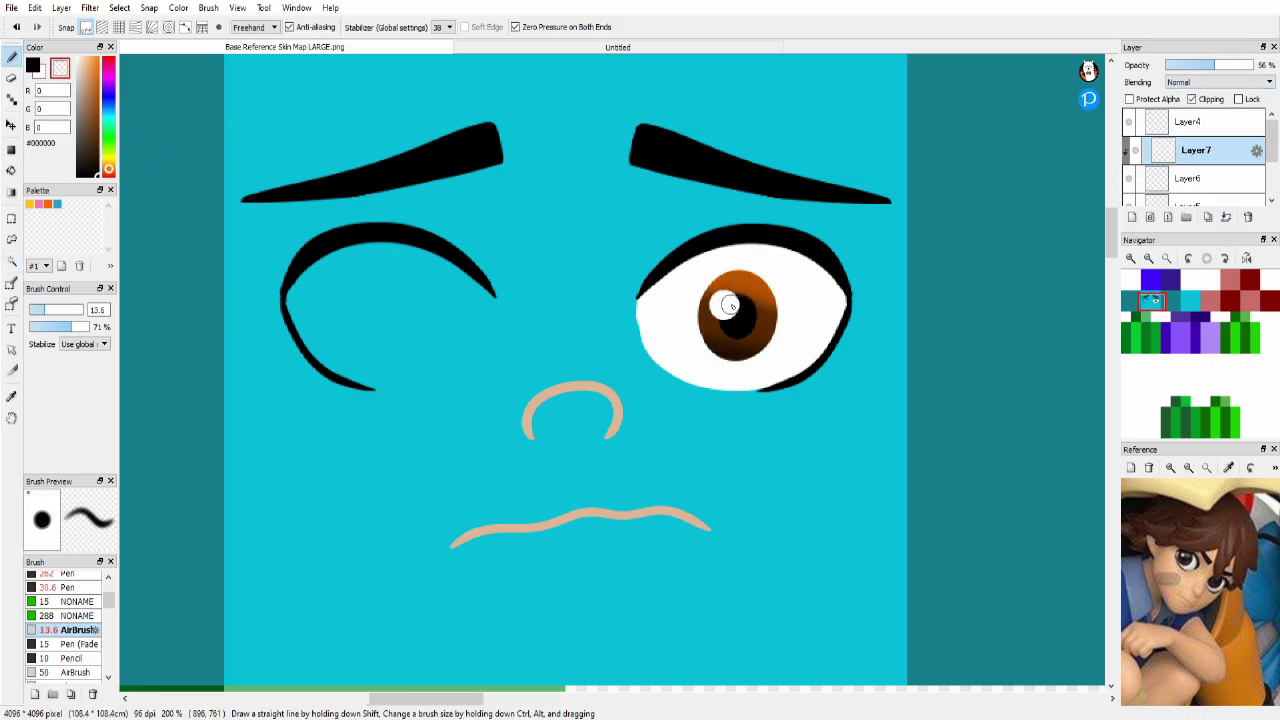
# Step: Enlarge the airbrush to 33 px and deepen the black shading along the iris's lower edge
pyautogui.press(']')
pyautogui.press(']')
pyautogui.press(']')
pyautogui.press(']')
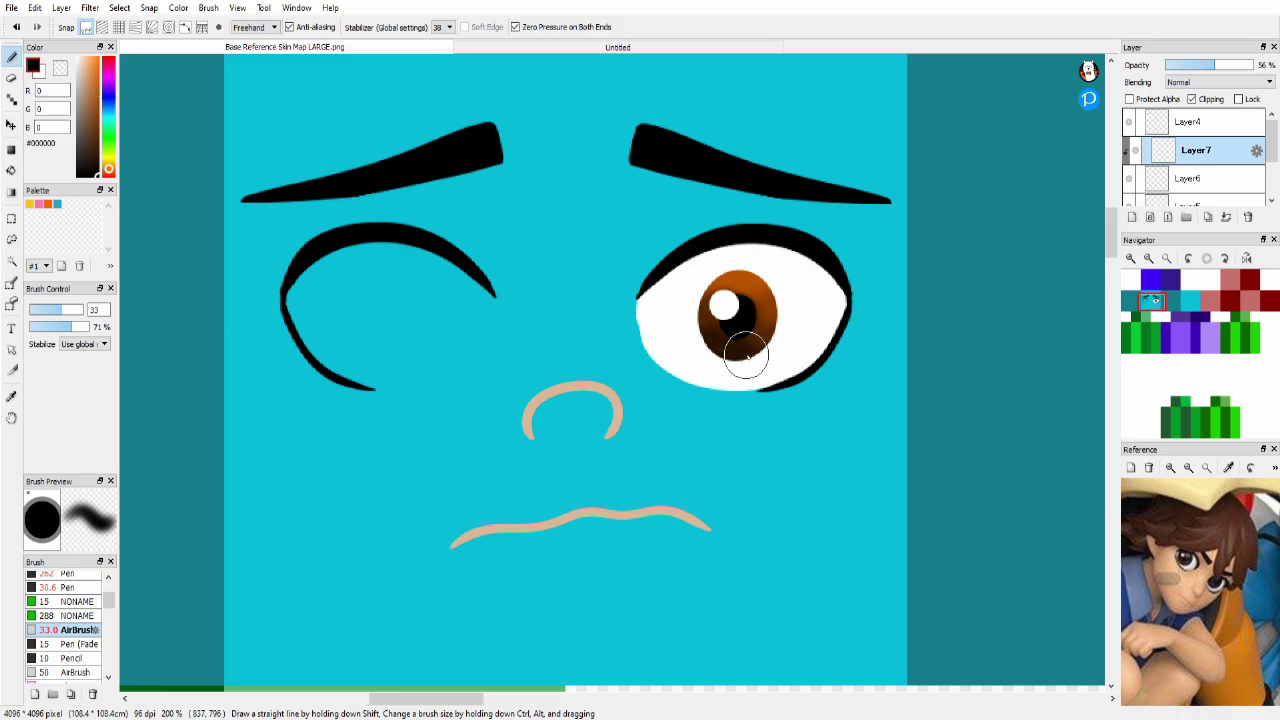
pyautogui.moveTo(742, 346); pyautogui.dragTo(762, 348)
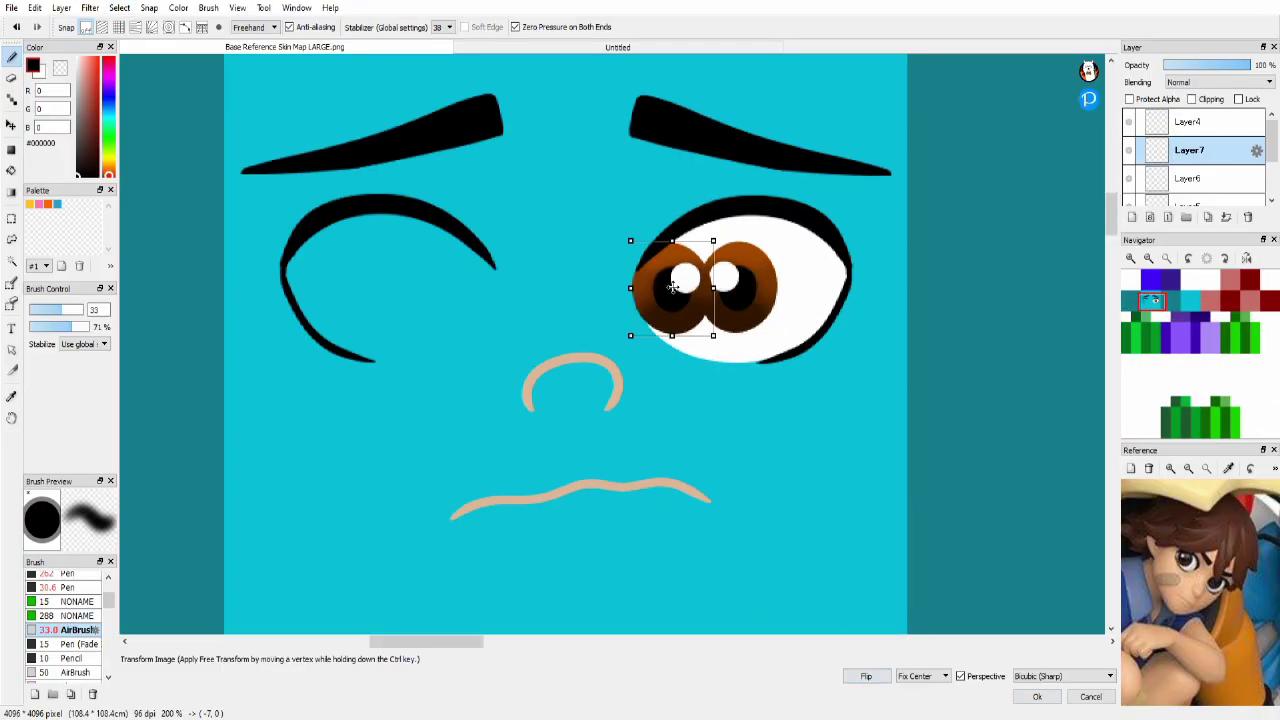
pyautogui.moveTo(730, 310); pyautogui.dragTo(400, 305)
pyautogui.press('Return')
pyautogui.click(1174, 170)
pyautogui.hotkey('ctrl', 'z')
pyautogui.hotkey('ctrl', 'z')
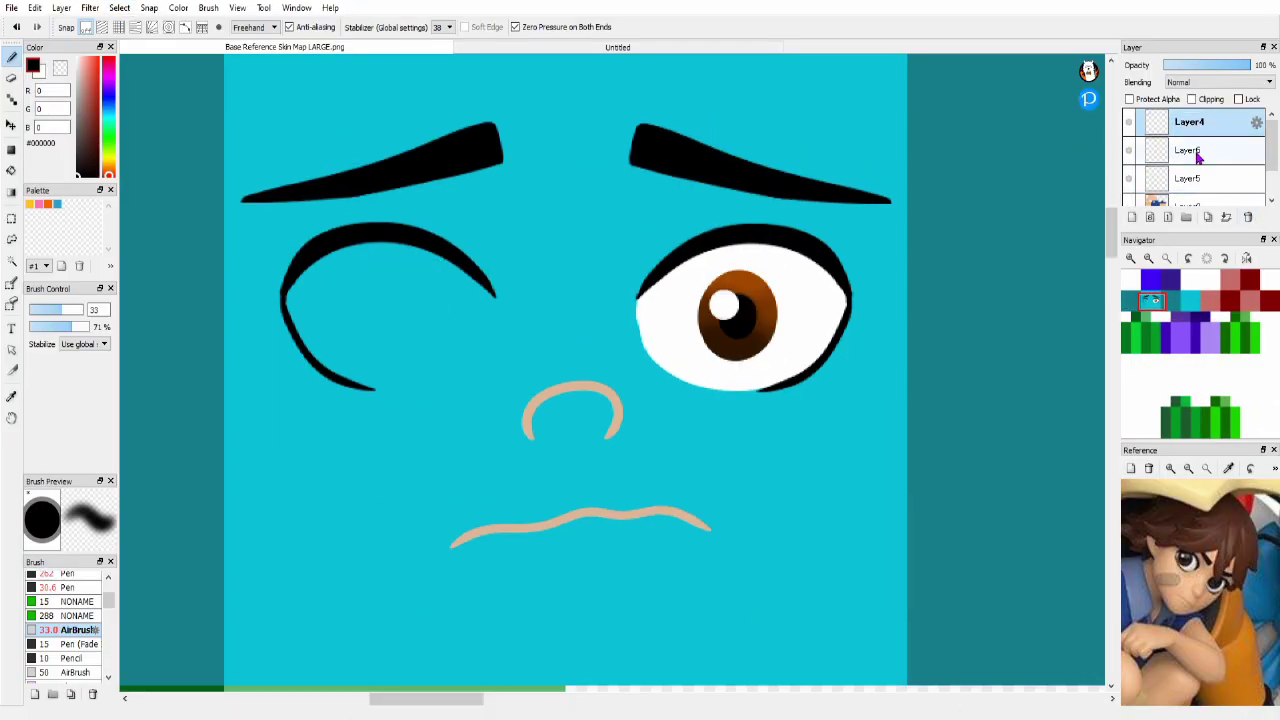
# Step: Lasso the right eye's white on Layer5 and move it by cut and paste onto its own layer
pyautogui.click(1190, 178)
pyautogui.click(12, 240)
pyautogui.moveTo(620, 258); pyautogui.dragTo(618, 350)
pyautogui.hotkey('ctrl', 'x')
pyautogui.hotkey('ctrl', 'v')
pyautogui.click(1129, 180)
pyautogui.click(1129, 180)
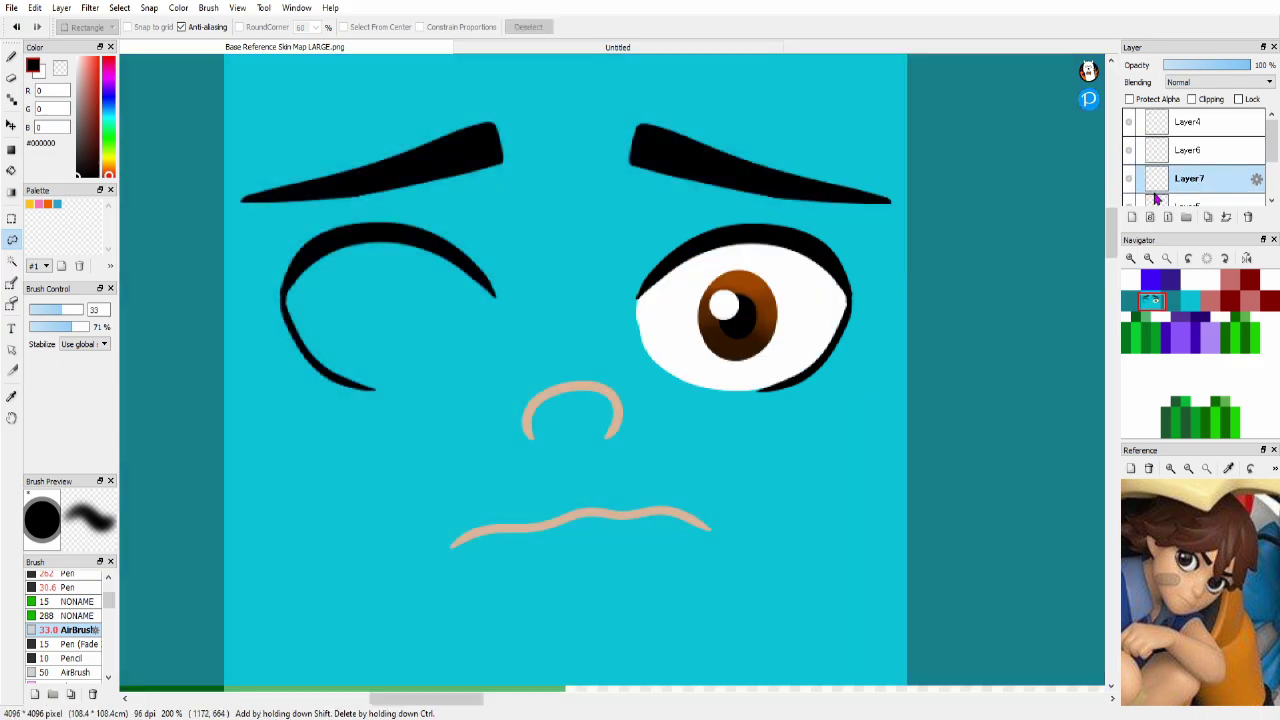
# Step: Paint a black eyelid shadow across the top of the eye white on a new clipped layer with 23% opacity
pyautogui.click(1132, 217)
pyautogui.click(1192, 99)
pyautogui.click(12, 57)
pyautogui.click(68, 587)
pyautogui.moveTo(634, 280)
pyautogui.mouseDown()
pyautogui.moveTo(734, 252)
pyautogui.moveTo(845, 330)
pyautogui.mouseUp()
pyautogui.moveTo(1248, 65); pyautogui.dragTo(1185, 65)
pyautogui.click(60, 68)
pyautogui.moveTo(630, 335); pyautogui.dragTo(823, 392)
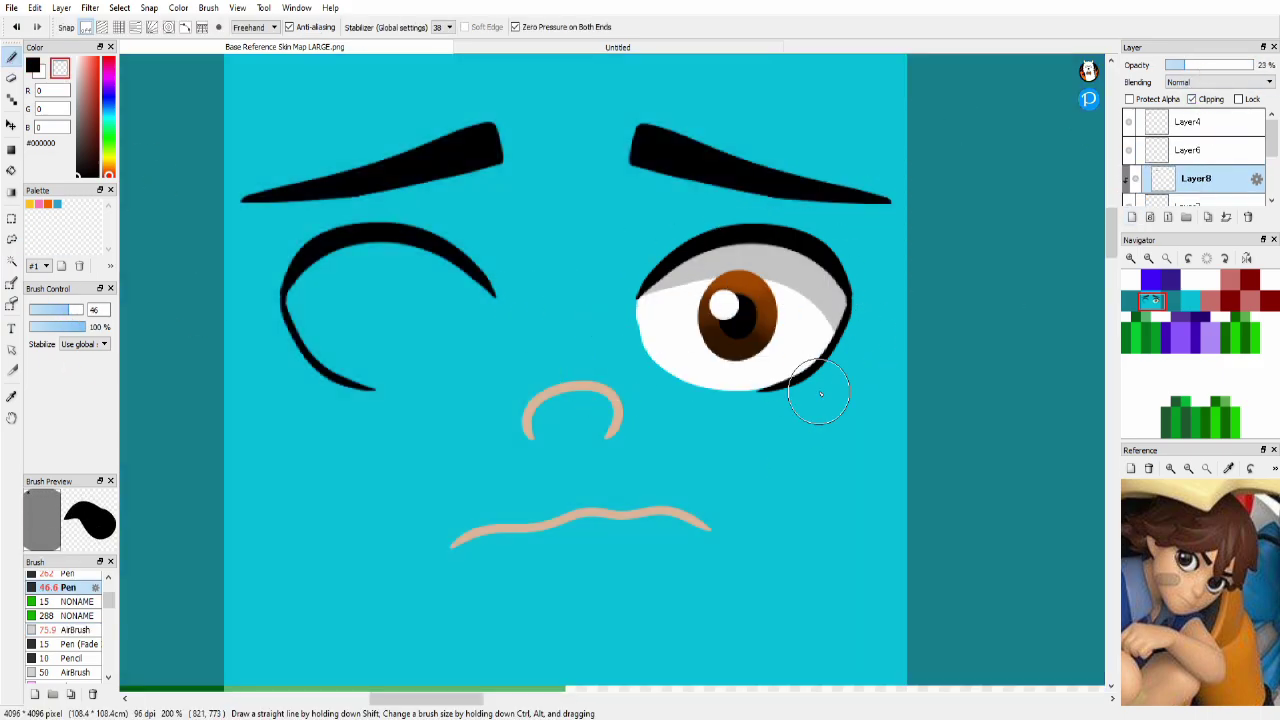
# Step: Merge the right eye's iris, eyelid shadow and white into a single layer
pyautogui.moveTo(1196, 178)
pyautogui.mouseDown()
pyautogui.moveTo(1196, 138)
pyautogui.moveTo(1190, 193)
pyautogui.mouseUp()
pyautogui.click(1192, 99)
pyautogui.hotkey('ctrl', 'z')
pyautogui.hotkey('ctrl', 'z')
pyautogui.click(1225, 218)
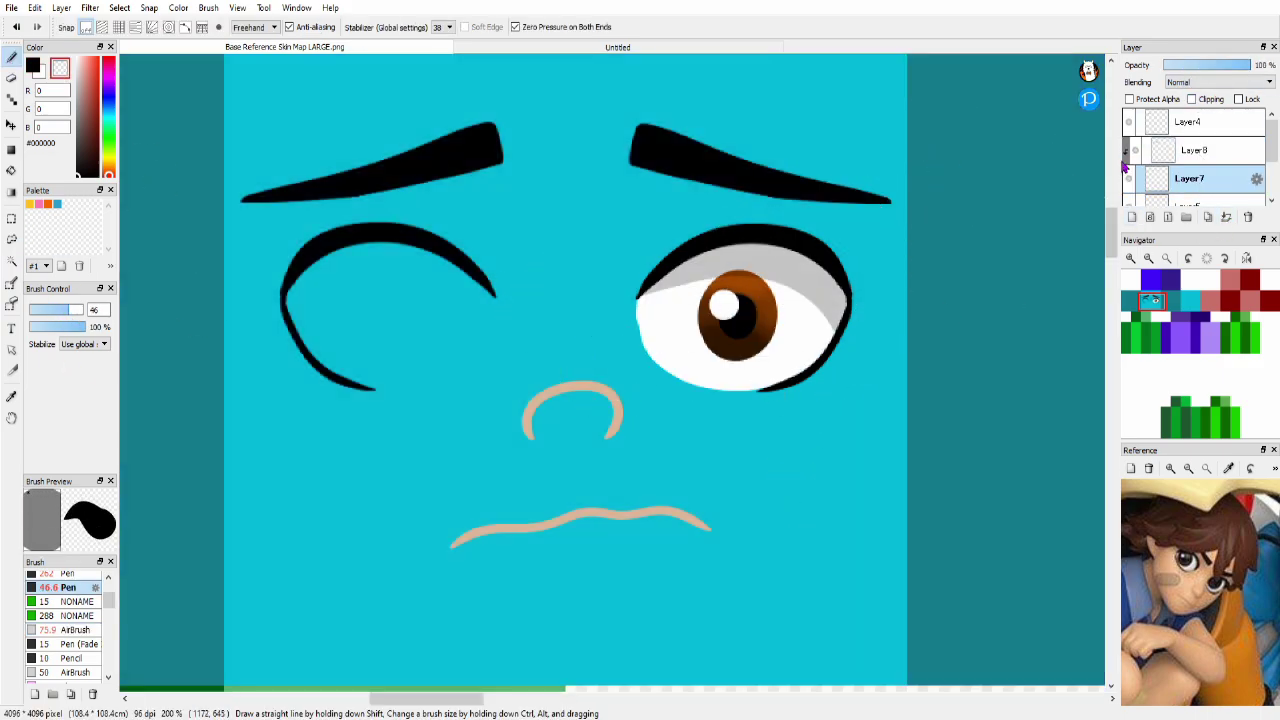
pyautogui.click(1195, 150)
# Step: Mirror the copied right eye horizontally and position it inside the left eye's outline
pyautogui.click(150, 135)
pyautogui.click(874, 677)
pyautogui.moveTo(792, 287); pyautogui.dragTo(443, 307)
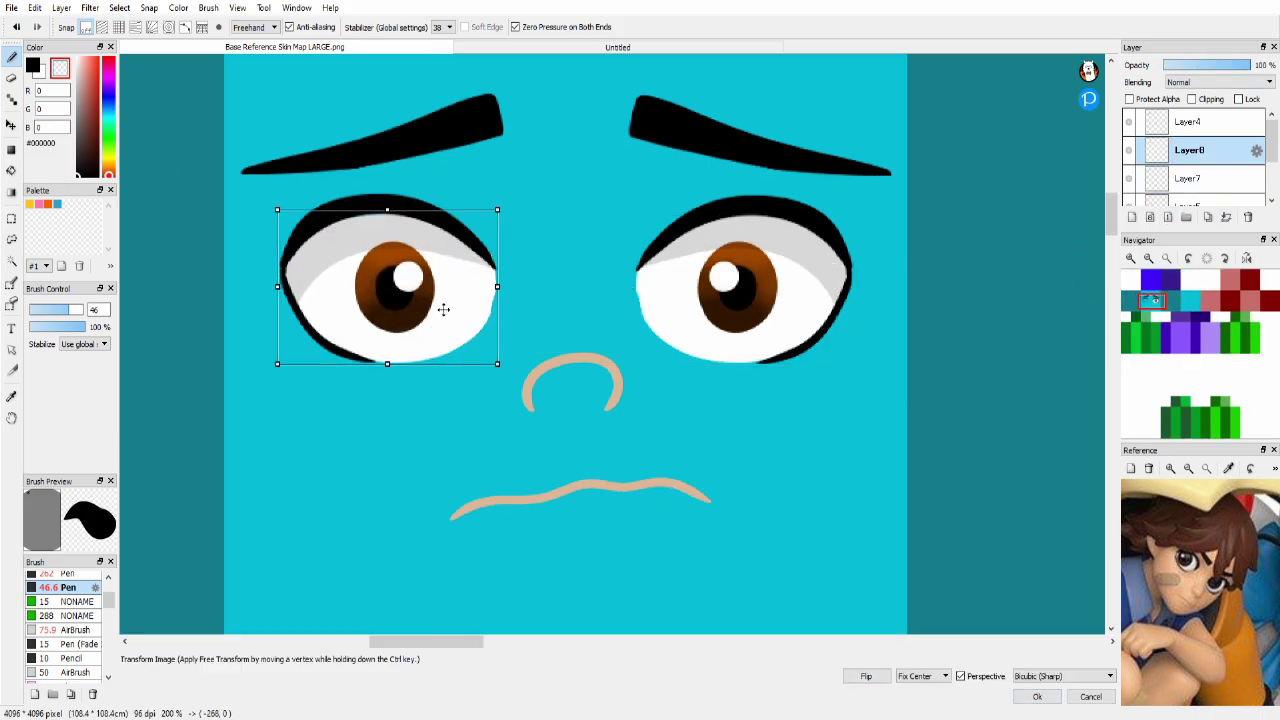
pyautogui.click(1038, 695)
# Step: Merge the separate eye layers down into the face layer Layer5
pyautogui.click(1227, 218)
pyautogui.moveTo(1190, 150); pyautogui.dragTo(1190, 114)
pyautogui.click(1229, 218)
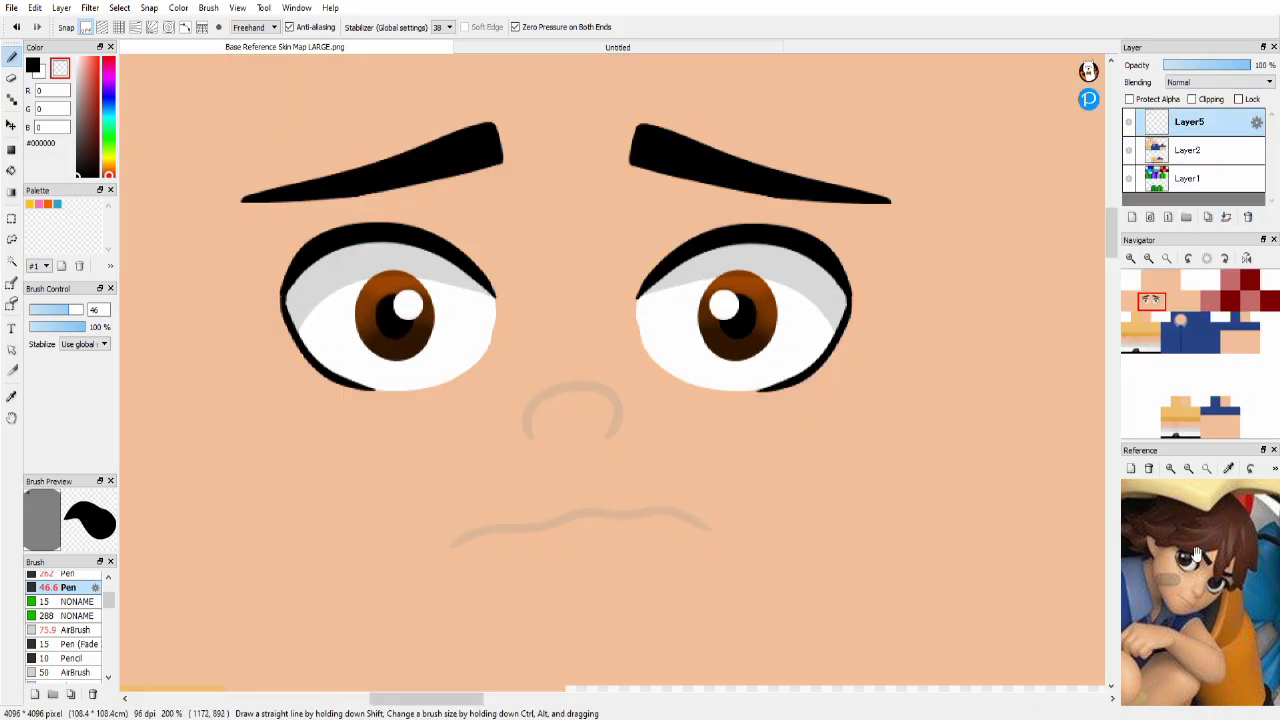
# Step: Fill the inside of the nose outline with the peach tone #F2AE8A using the Pen
pyautogui.scroll(-5, 1014, 306)
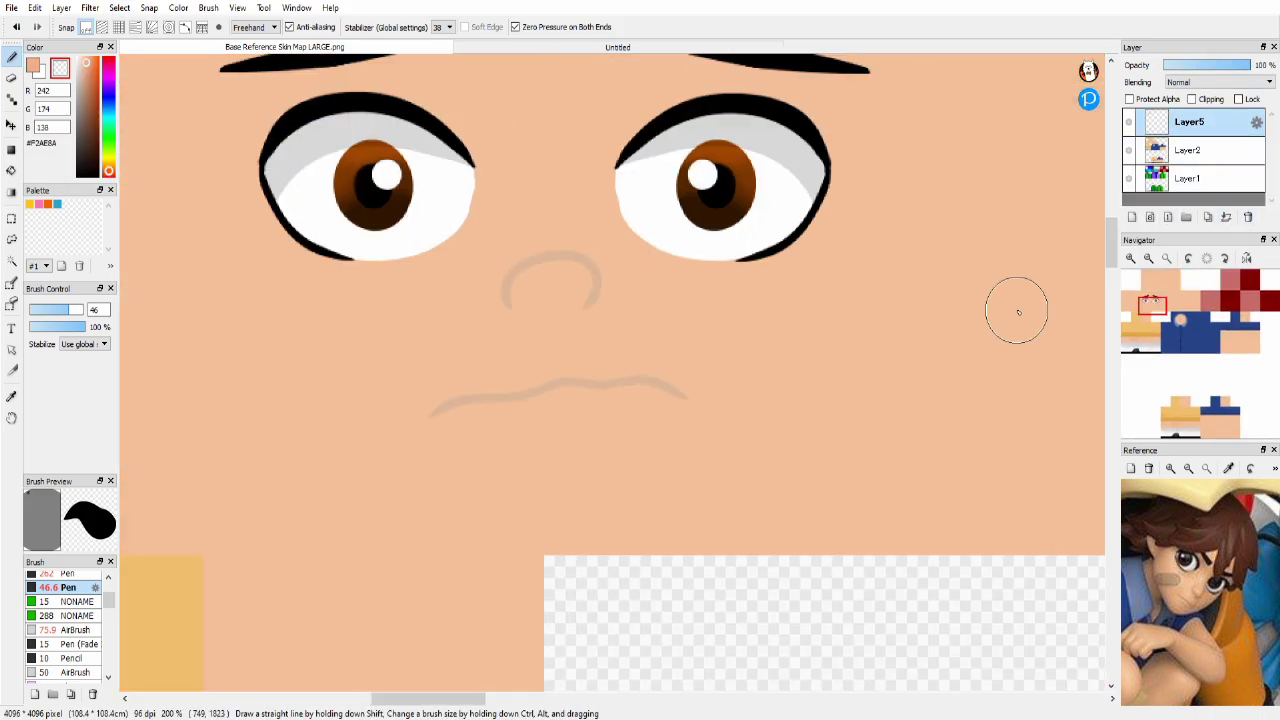
pyautogui.moveTo(545, 285); pyautogui.dragTo(571, 286)
pyautogui.click(1131, 258)
pyautogui.click(1151, 259)
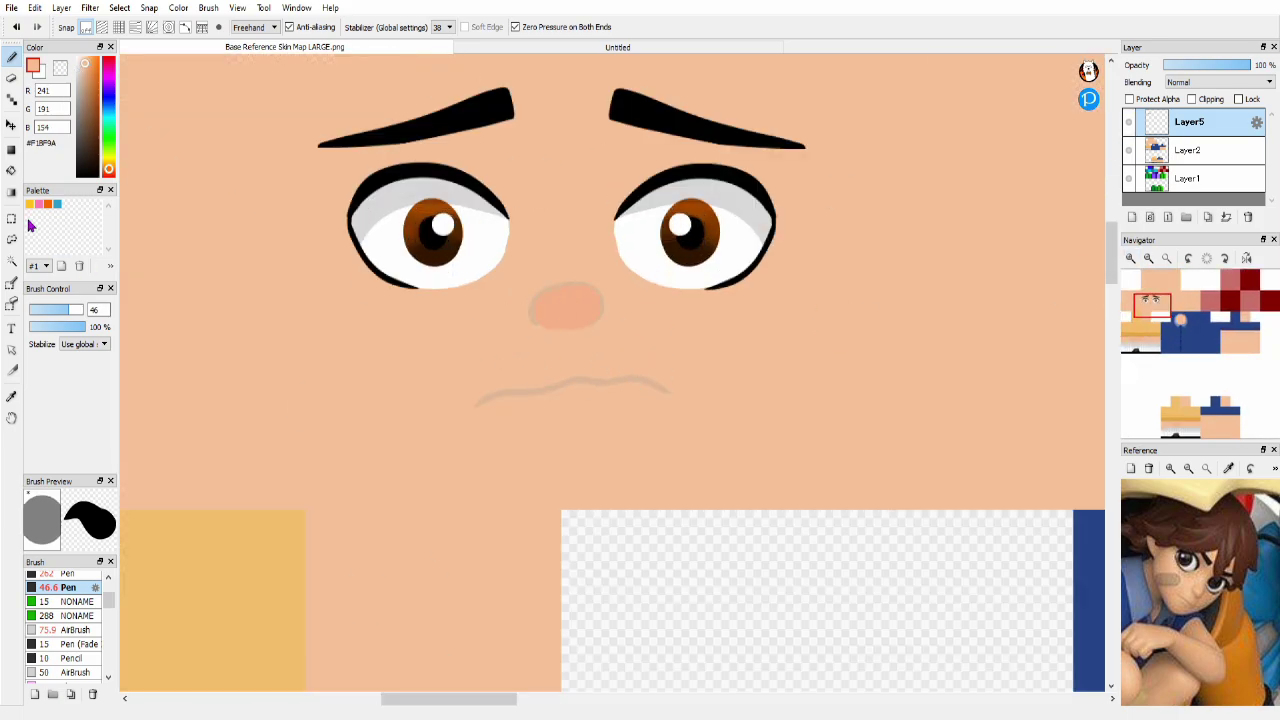
# Step: Try to draw a wavy black mouth line on a new layer with a 6.2 px Pen
pyautogui.press('m')
pyautogui.hotkey('ctrl', 'd')
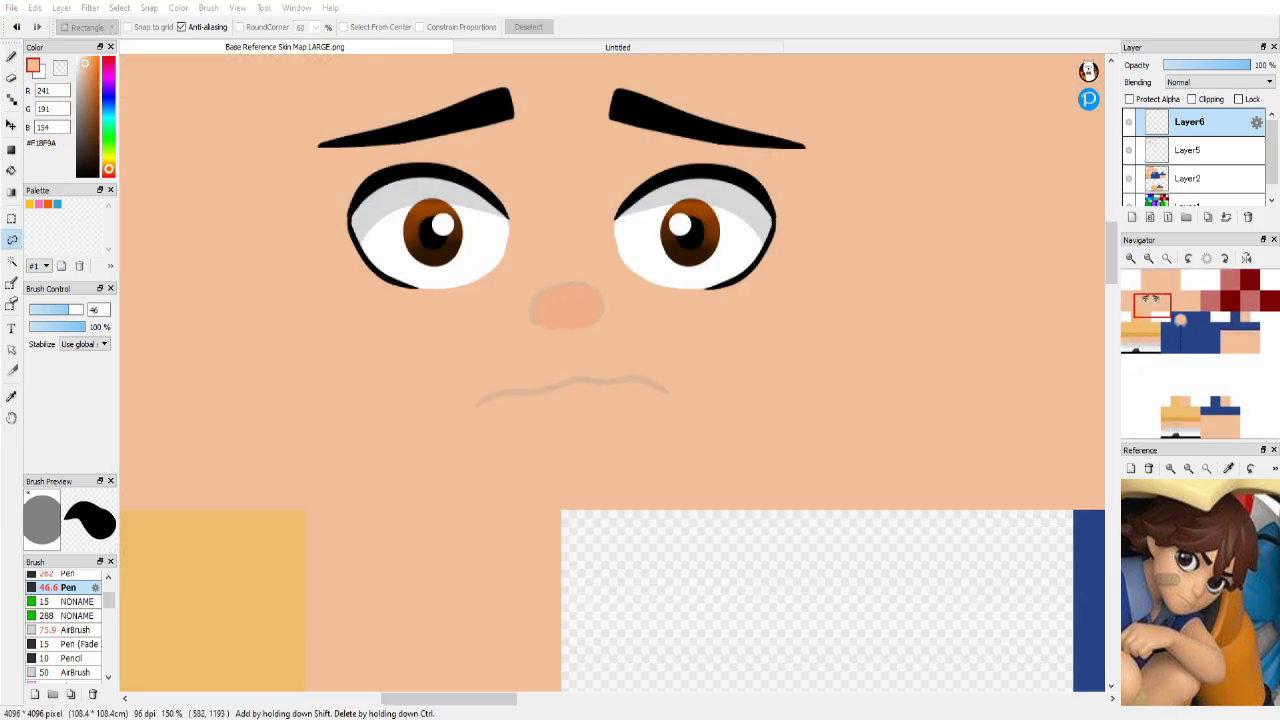
pyautogui.press('e')
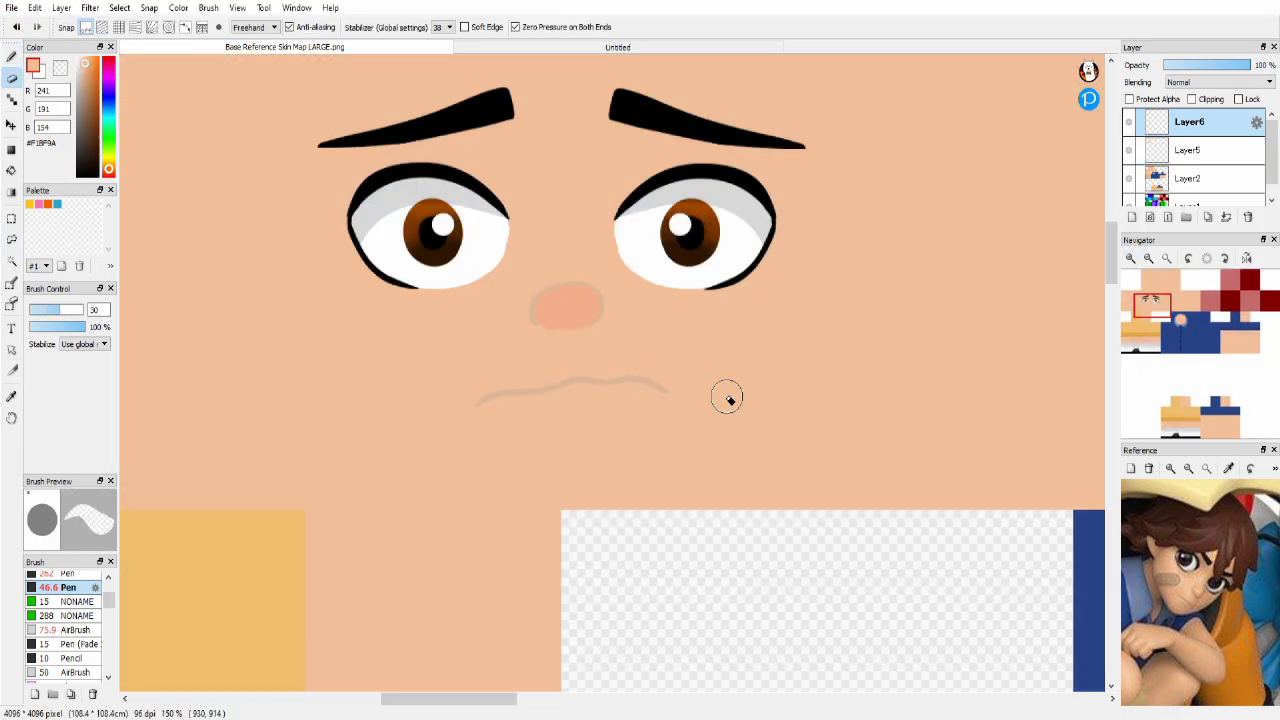
pyautogui.press('p')
pyautogui.hotkey('ctrl', 'shift', 'n')
pyautogui.moveTo(476, 381); pyautogui.dragTo(687, 384)
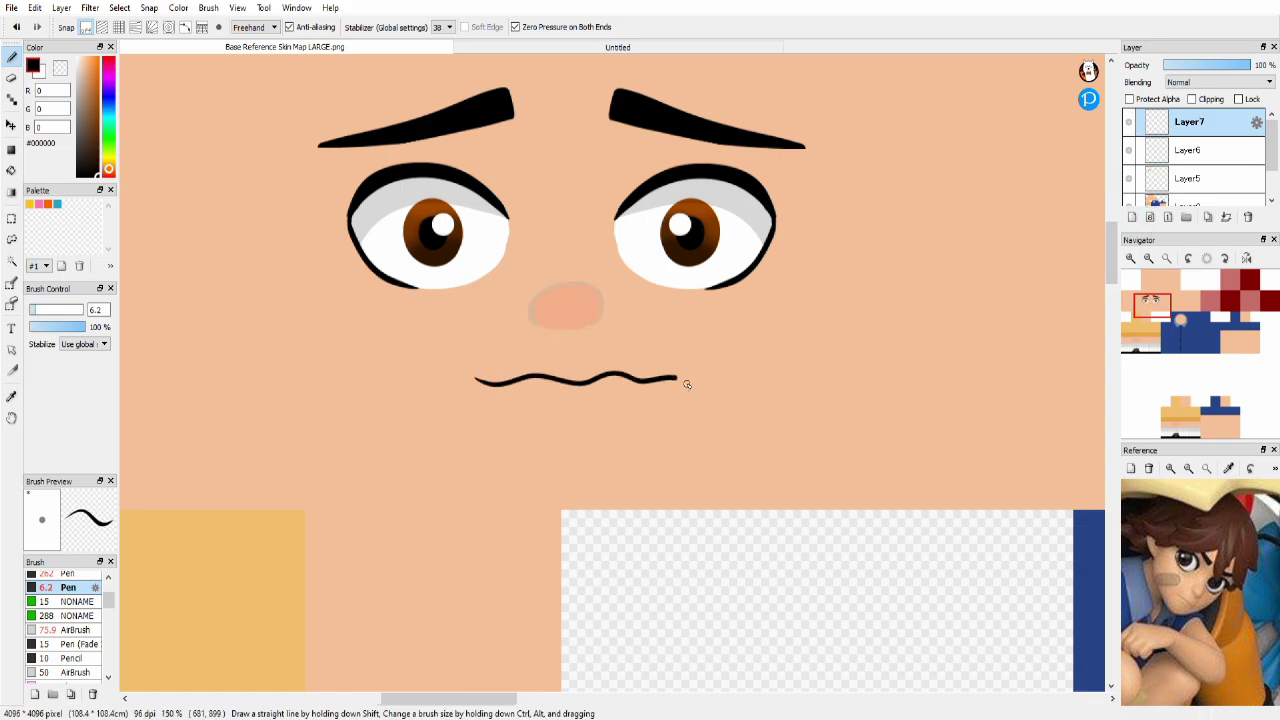
pyautogui.hotkey('ctrl', 'z')
pyautogui.moveTo(471, 396)
pyautogui.mouseDown()
pyautogui.moveTo(629, 377)
pyautogui.moveTo(668, 391)
pyautogui.mouseUp()
pyautogui.click(16, 27)
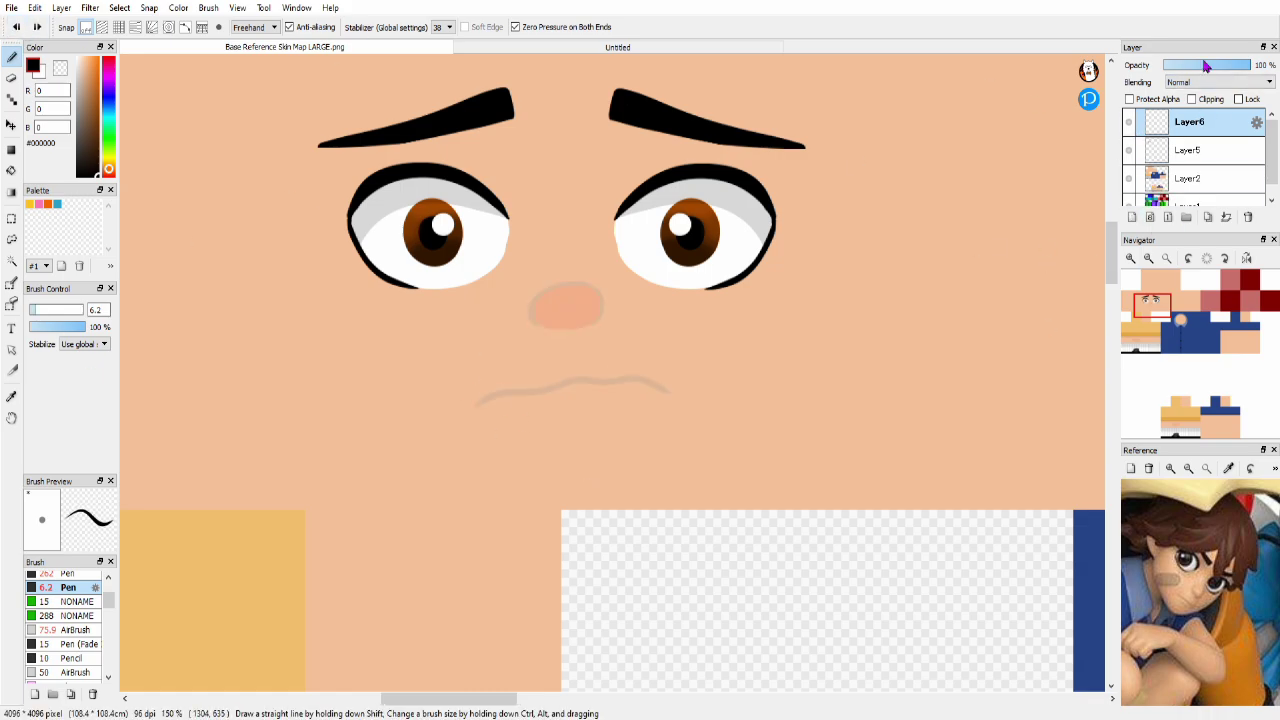
# Step: Lower the opacity of Layer6 and add a new layer above it
pyautogui.moveTo(1206, 65); pyautogui.dragTo(1176, 65)
pyautogui.click(1132, 217)
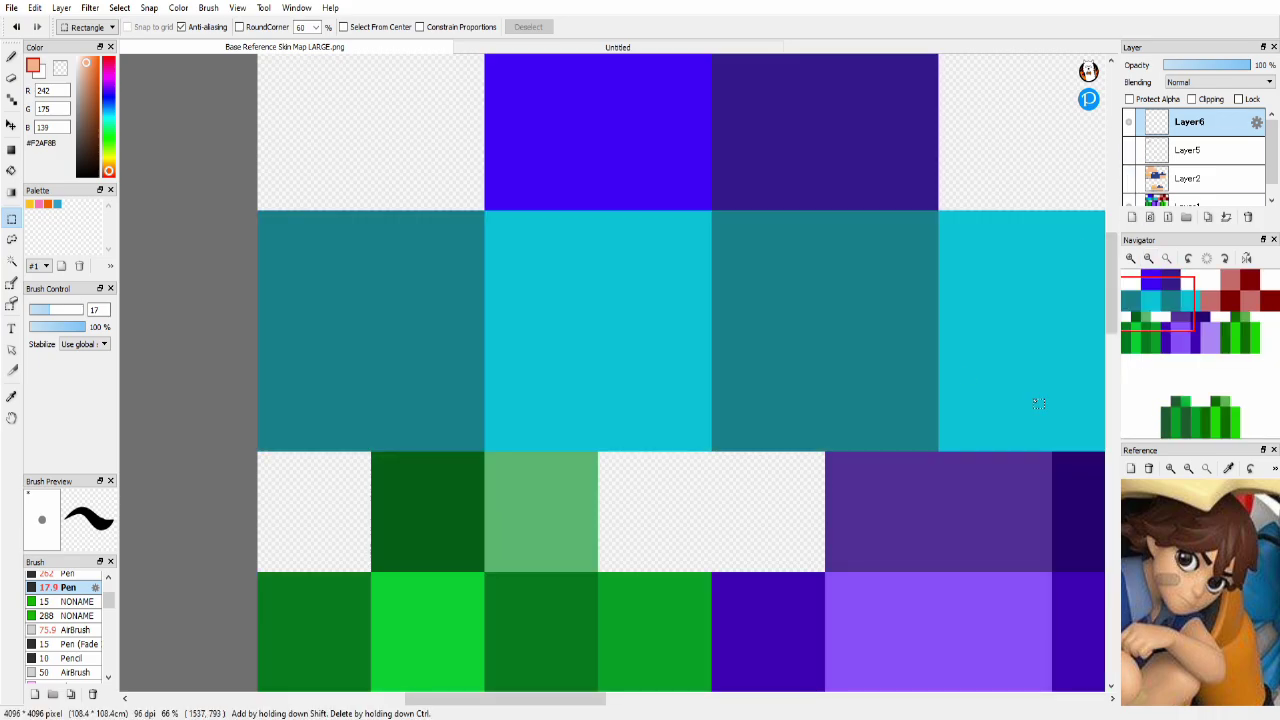
# Step: Outline the hair with spiky bangs, side tufts and a rounded crown on Layer6, using a 17 px Pen in #5B3029
pyautogui.moveTo(600, 242); pyautogui.dragTo(672, 320)
pyautogui.moveTo(640, 248)
pyautogui.mouseDown()
pyautogui.moveTo(678, 294)
pyautogui.moveTo(740, 308)
pyautogui.mouseUp()
pyautogui.moveTo(692, 283); pyautogui.dragTo(740, 308)
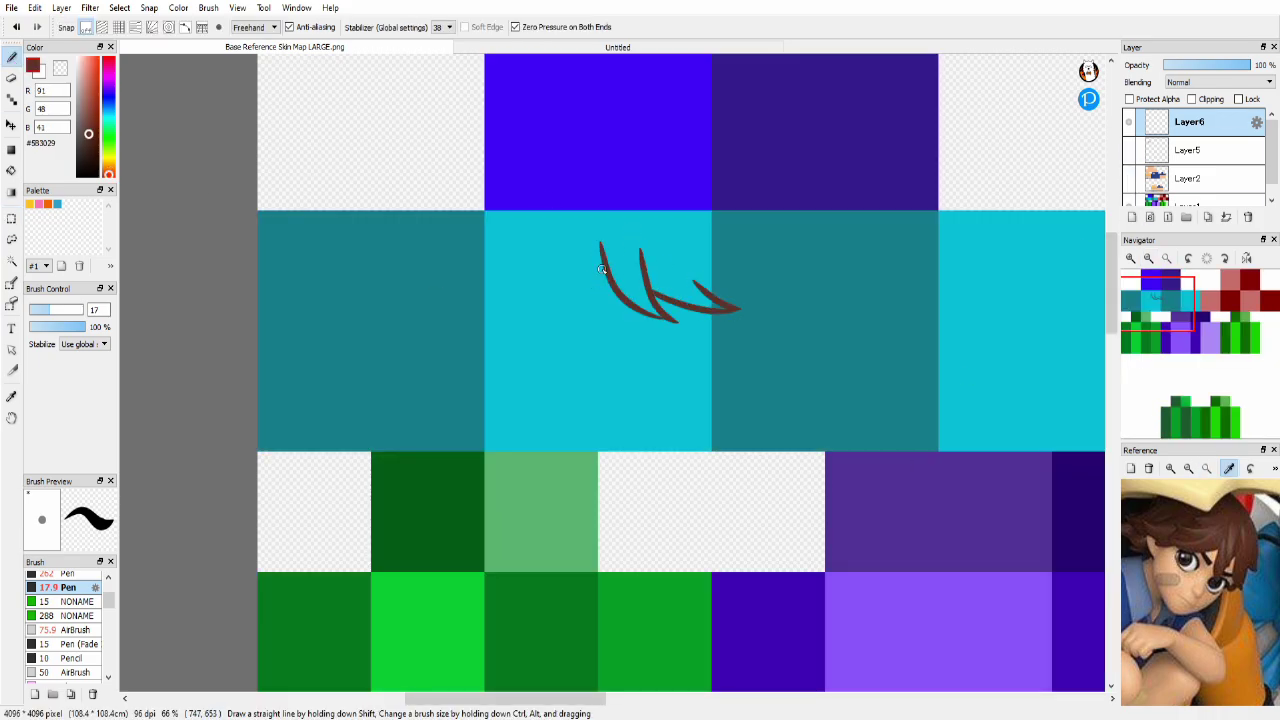
pyautogui.moveTo(748, 242); pyautogui.dragTo(688, 266)
pyautogui.moveTo(690, 280); pyautogui.dragTo(740, 296)
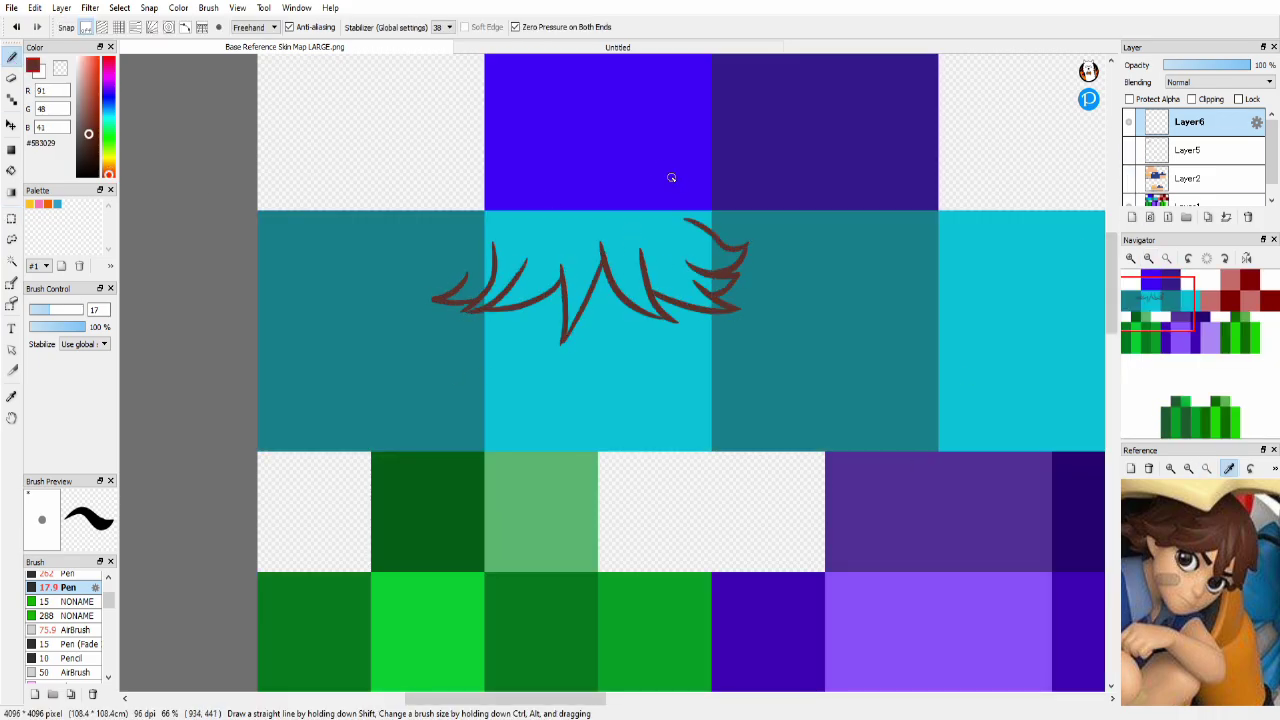
pyautogui.moveTo(733, 217); pyautogui.dragTo(738, 236)
pyautogui.moveTo(486, 213); pyautogui.dragTo(460, 283)
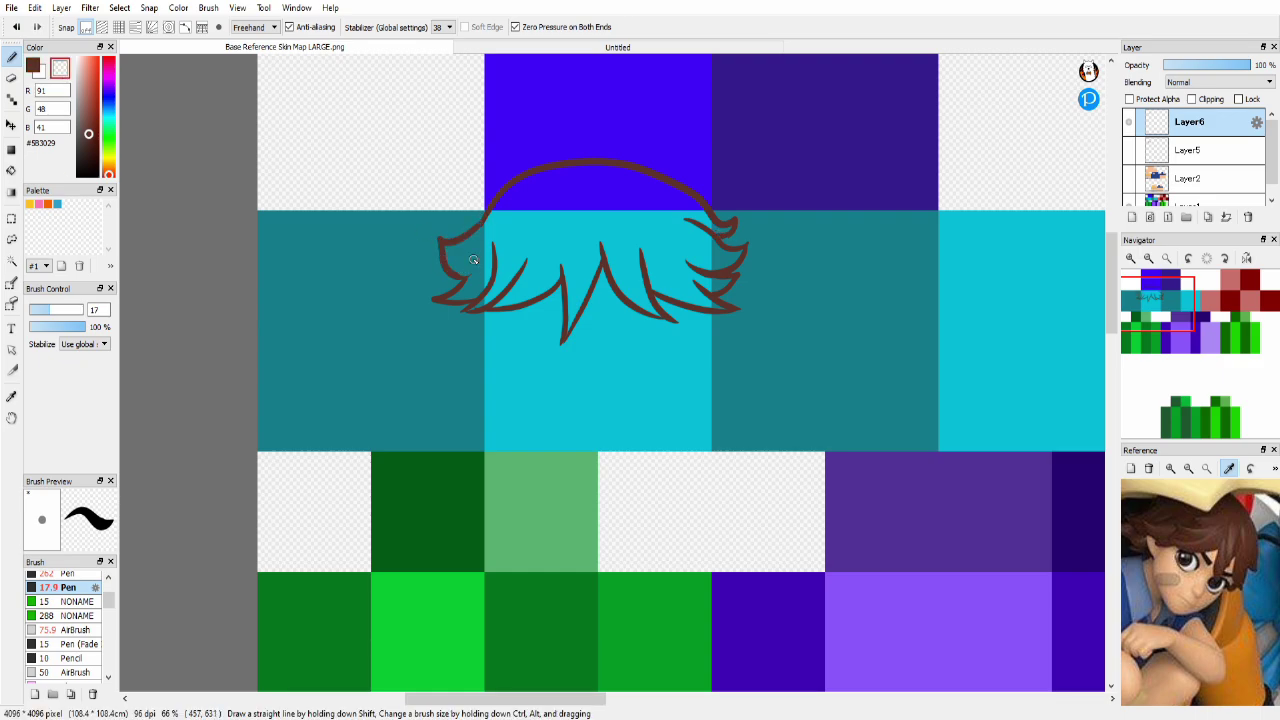
# Step: Fill the hair outline's sections with the reference hair brown #74543F on a new layer
pyautogui.click(1238, 513)
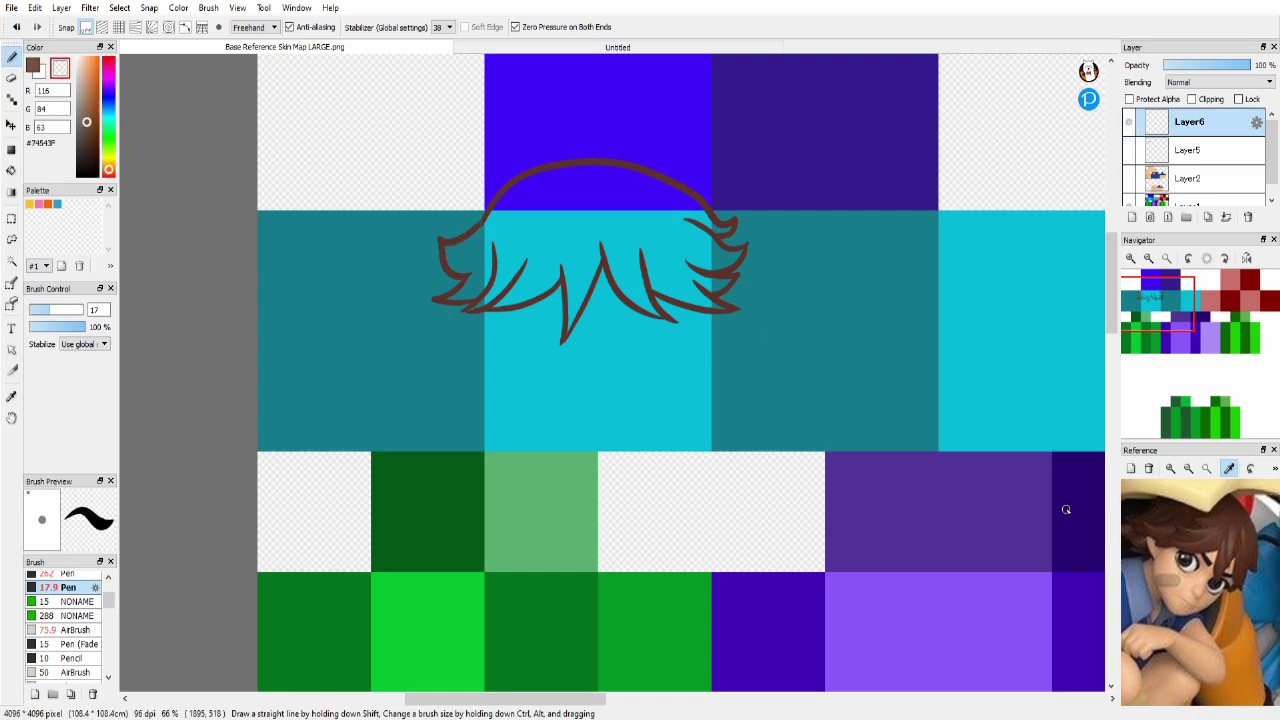
pyautogui.click(11, 171)
pyautogui.click(1131, 217)
pyautogui.click(599, 190)
pyautogui.click(599, 240)
pyautogui.click(726, 274)
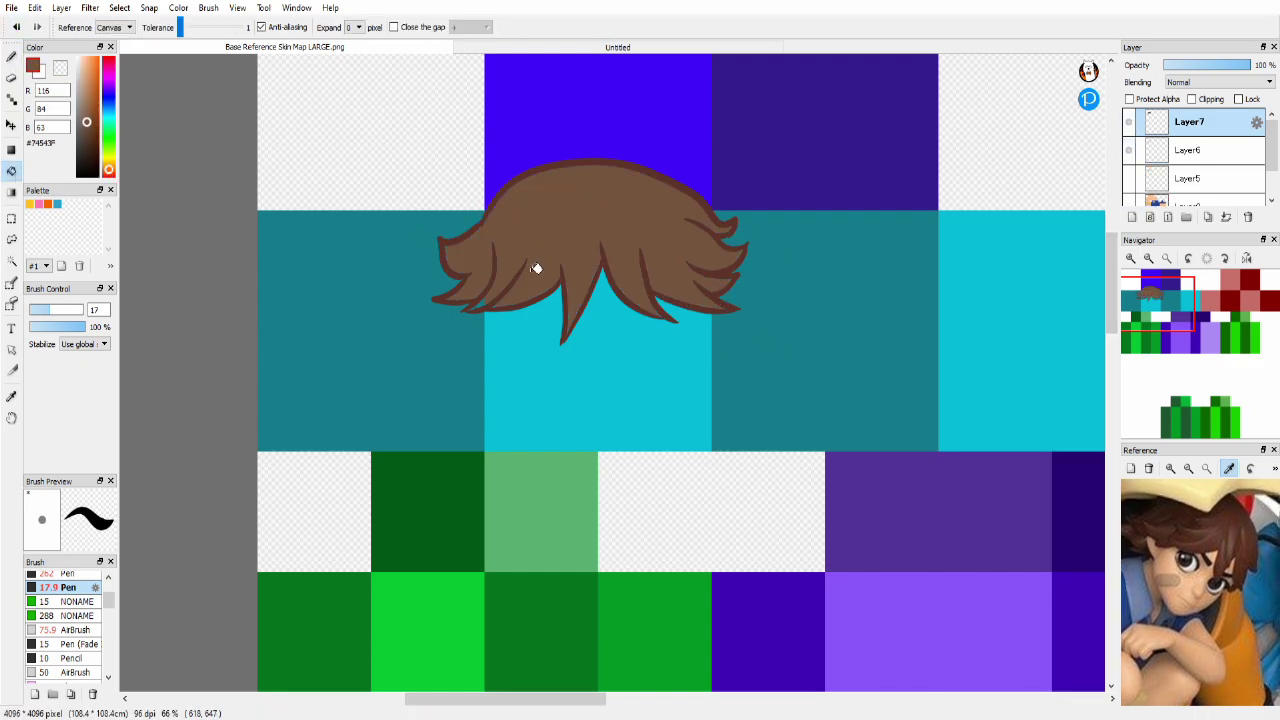
# Step: Undo the last extra fill and move the hair fill layer beneath the outline layer
pyautogui.hotkey('ctrl', 'z')
pyautogui.click(1129, 122)
pyautogui.click(1129, 122)
pyautogui.scroll(1, 540, 241)
pyautogui.moveTo(1191, 124); pyautogui.dragTo(1191, 154)
pyautogui.click(11, 57)
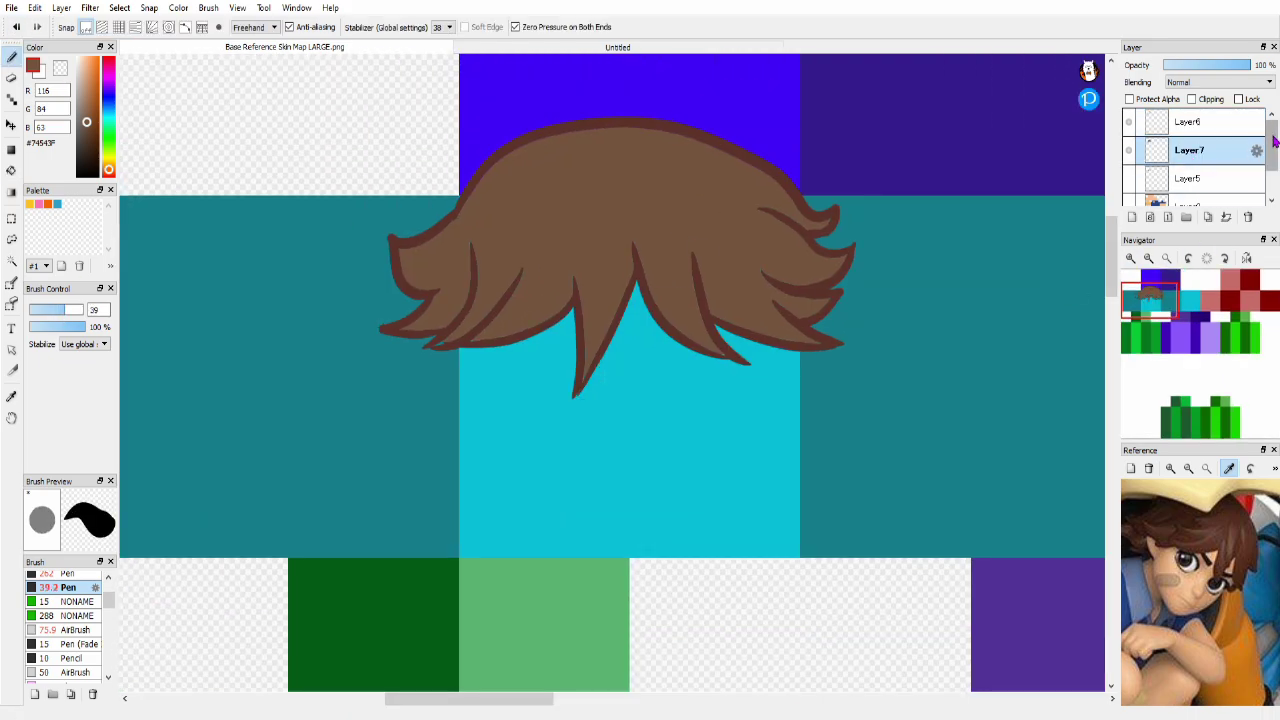
# Step: Hide the template and select the hair's silhouette by inverting a selection of the empty area around it
pyautogui.click(1129, 192)
pyautogui.click(11, 261)
pyautogui.click(172, 98)
pyautogui.hotkey('ctrl', 'shift', 'i')
# Step: Try to shade the hair's left tufts directly on the fill layer with a large AirBrush in #5B3029
pyautogui.click(11, 57)
pyautogui.moveTo(65, 310)
pyautogui.mouseDown()
pyautogui.moveTo(109, 303)
pyautogui.moveTo(84, 313)
pyautogui.mouseUp()
pyautogui.rightClick(394, 243)
pyautogui.click(76, 672)
pyautogui.moveTo(440, 280)
pyautogui.mouseDown()
pyautogui.moveTo(420, 216)
pyautogui.moveTo(390, 275)
pyautogui.mouseUp()
pyautogui.hotkey('ctrl', 'z')
pyautogui.hotkey('ctrl', 'z')
# Step: Try to shade the hair's left side in #5B3029 on a new layer with a 167 px and a 100 px AirBrush
pyautogui.click(1132, 217)
pyautogui.click(1206, 100)
pyautogui.click(1206, 100)
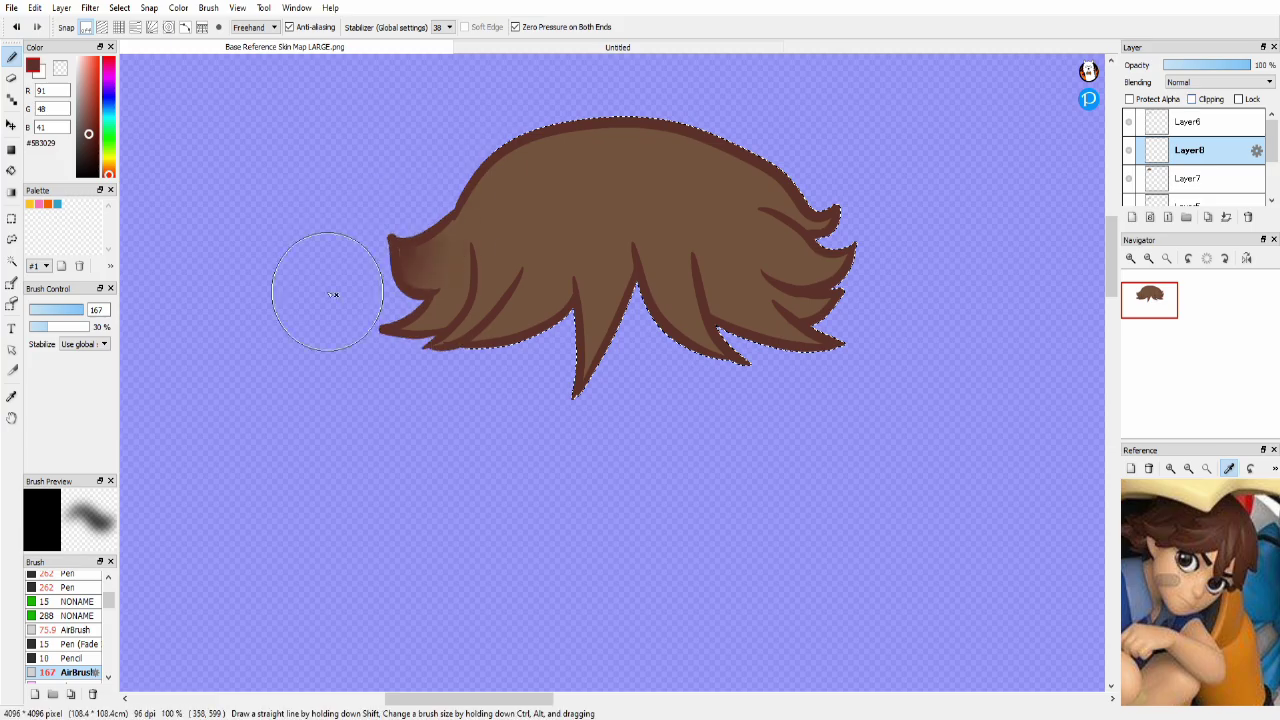
pyautogui.moveTo(450, 205); pyautogui.dragTo(420, 275)
pyautogui.moveTo(83, 311); pyautogui.dragTo(77, 311)
pyautogui.moveTo(530, 300); pyautogui.dragTo(460, 345)
pyautogui.click(17, 27)
pyautogui.moveTo(455, 225); pyautogui.dragTo(410, 320)
pyautogui.click(17, 27)
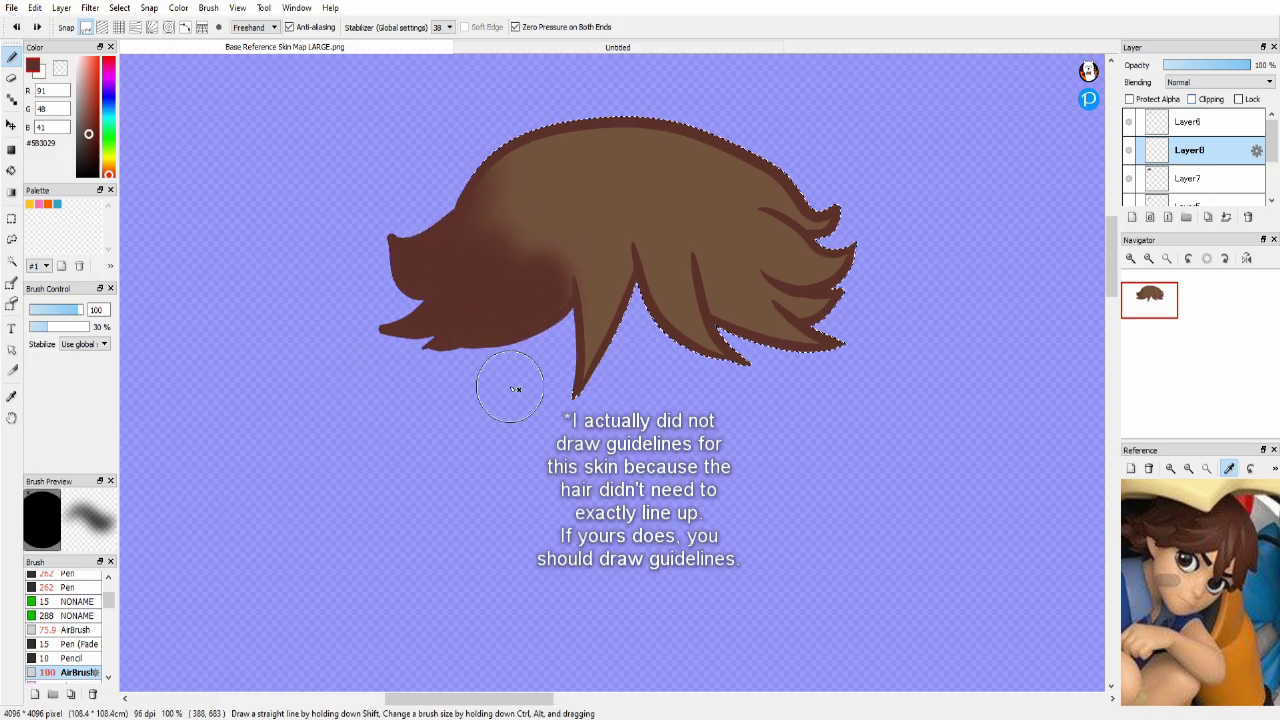
pyautogui.click(17, 27)
# Step: Try finer strand shading around the center bang with a 25 px AirBrush, and delete the shading layer
pyautogui.moveTo(77, 311); pyautogui.dragTo(57, 311)
pyautogui.moveTo(638, 245); pyautogui.dragTo(592, 345)
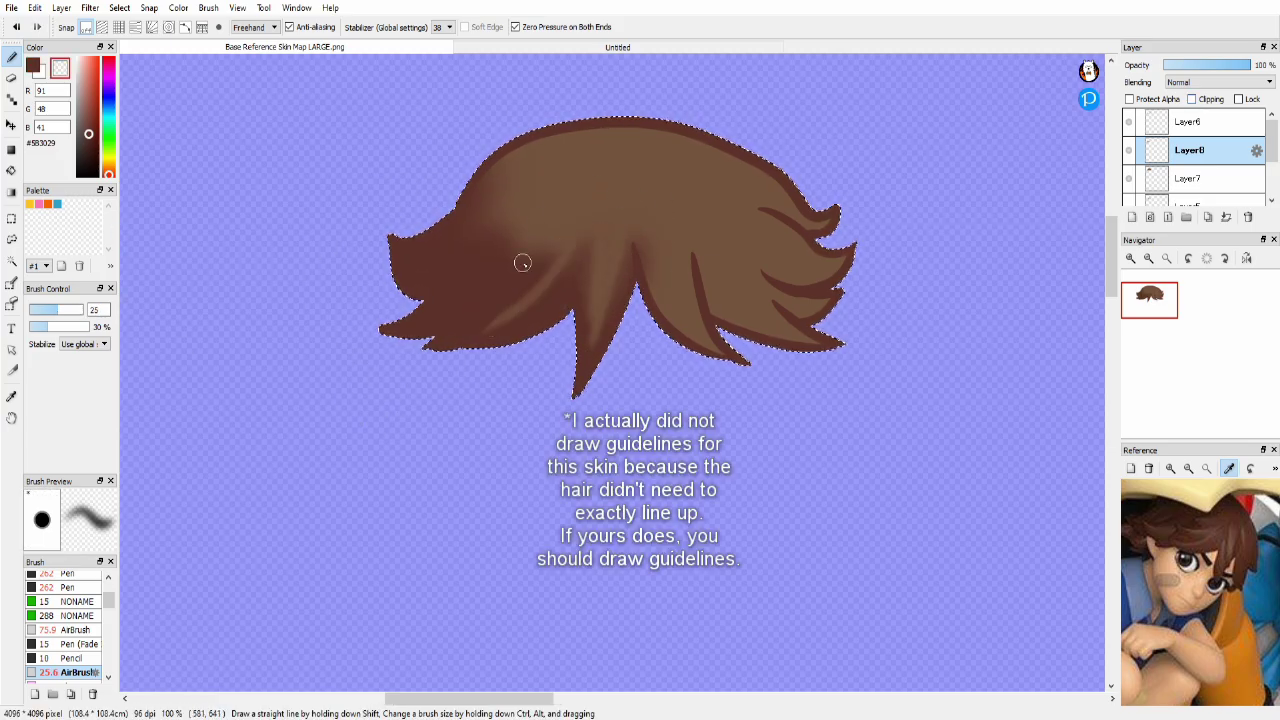
pyautogui.click(1248, 217)
# Step: Add a new layer above the hair fill and set the Pen to 17 px
pyautogui.click(1132, 217)
pyautogui.click(33, 65)
pyautogui.click(68, 575)
pyautogui.moveTo(75, 310); pyautogui.dragTo(48, 310)
pyautogui.click(1190, 122)
pyautogui.click(1129, 122)
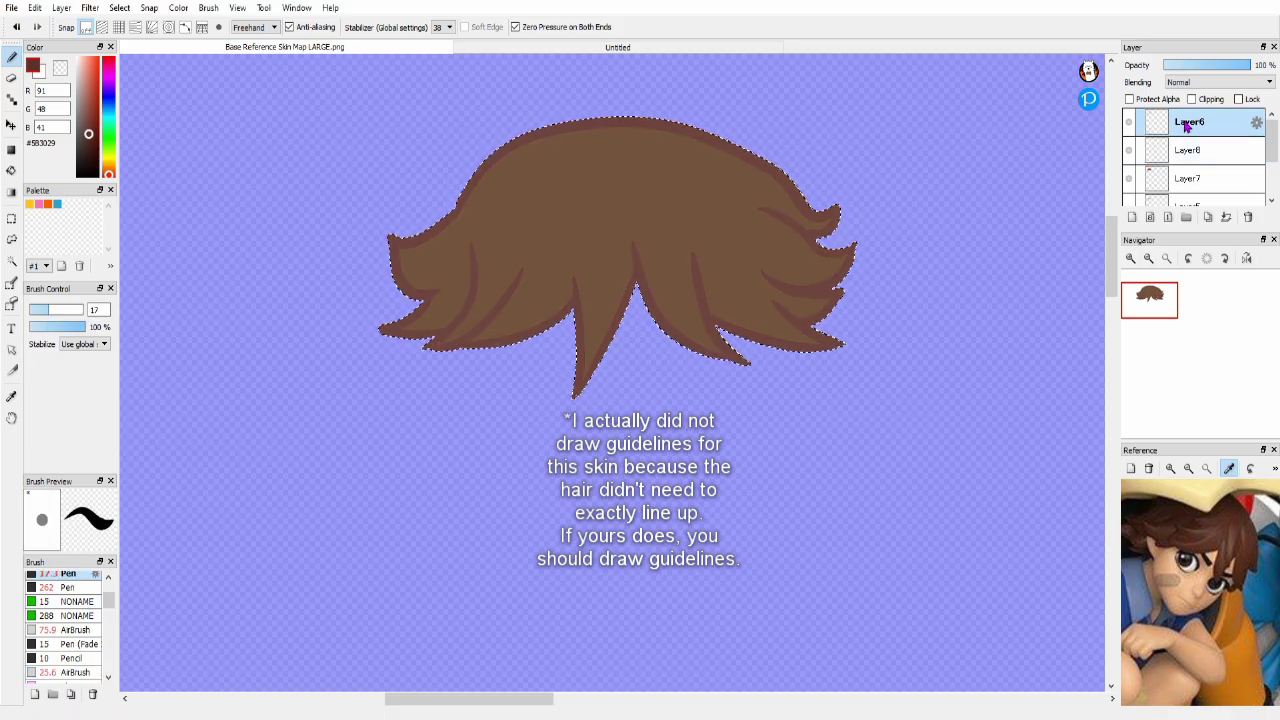
pyautogui.click(1188, 150)
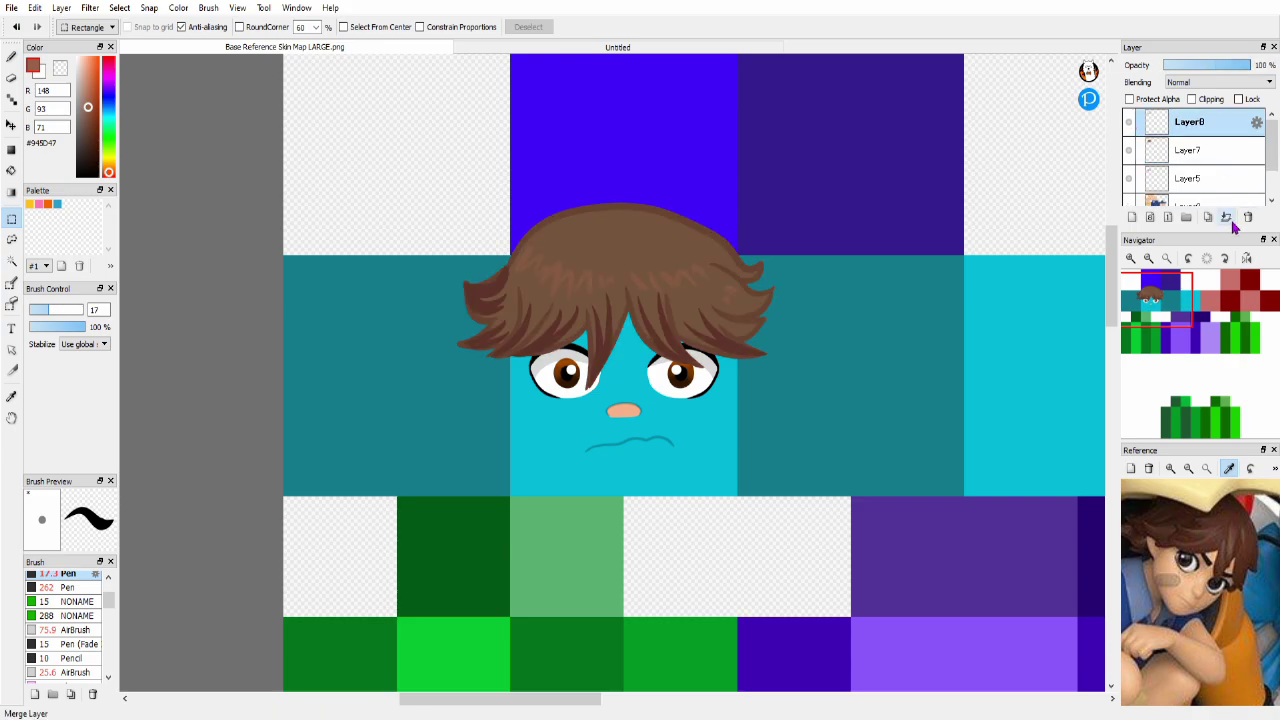
# Step: Merge the strand detail into the hair layer Layer7 and shift the hair slightly up and right over the face
pyautogui.click(1229, 219)
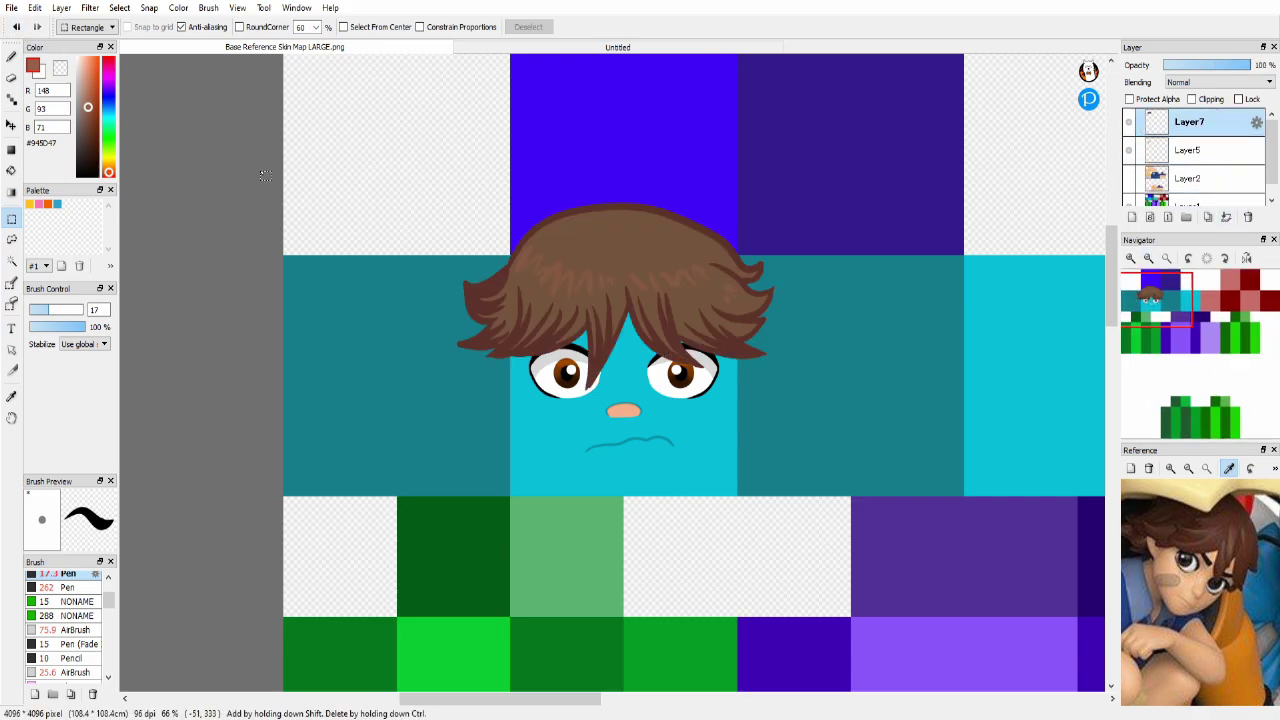
pyautogui.click(11, 125)
pyautogui.moveTo(710, 312); pyautogui.dragTo(725, 283)
pyautogui.click(1129, 178)
pyautogui.click(1129, 178)
pyautogui.moveTo(632, 263); pyautogui.dragTo(636, 286)
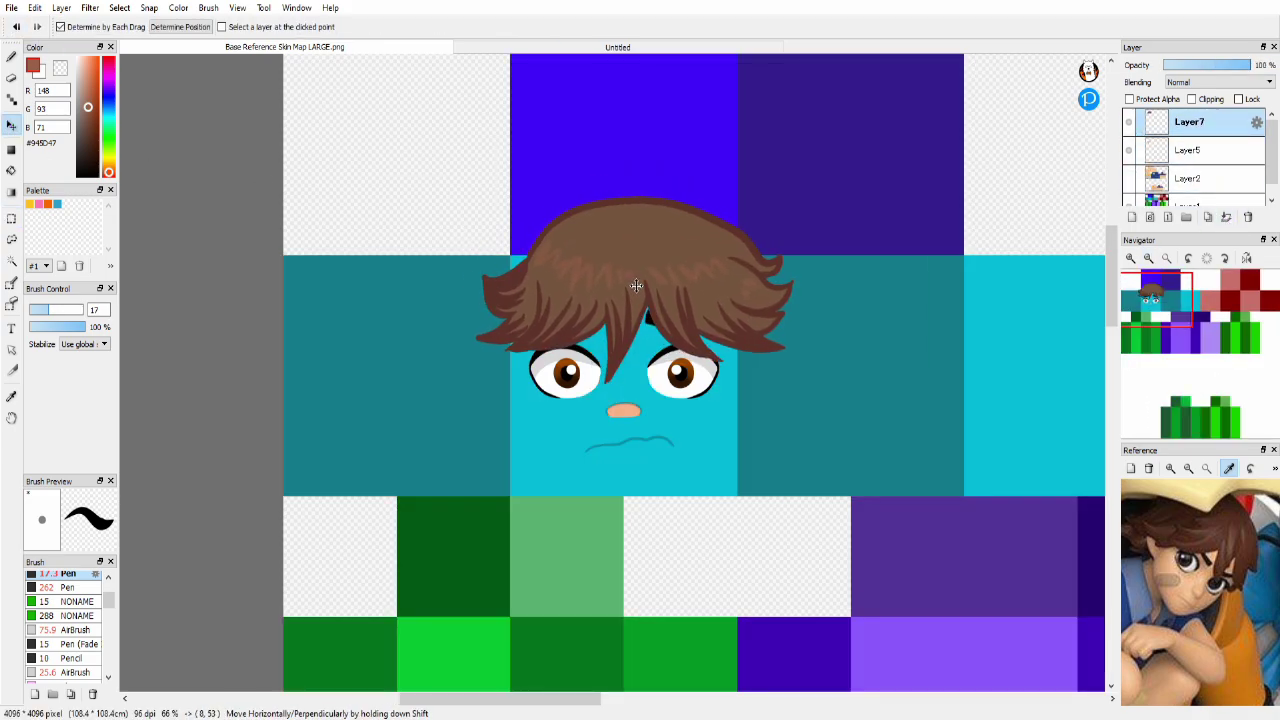
# Step: Move the face layer down slightly and flip the hair layer horizontally
pyautogui.click(1190, 150)
pyautogui.moveTo(635, 351); pyautogui.dragTo(636, 371)
pyautogui.click(1190, 122)
pyautogui.click(118, 9)
pyautogui.click(140, 136)
pyautogui.click(876, 682)
pyautogui.click(1036, 697)
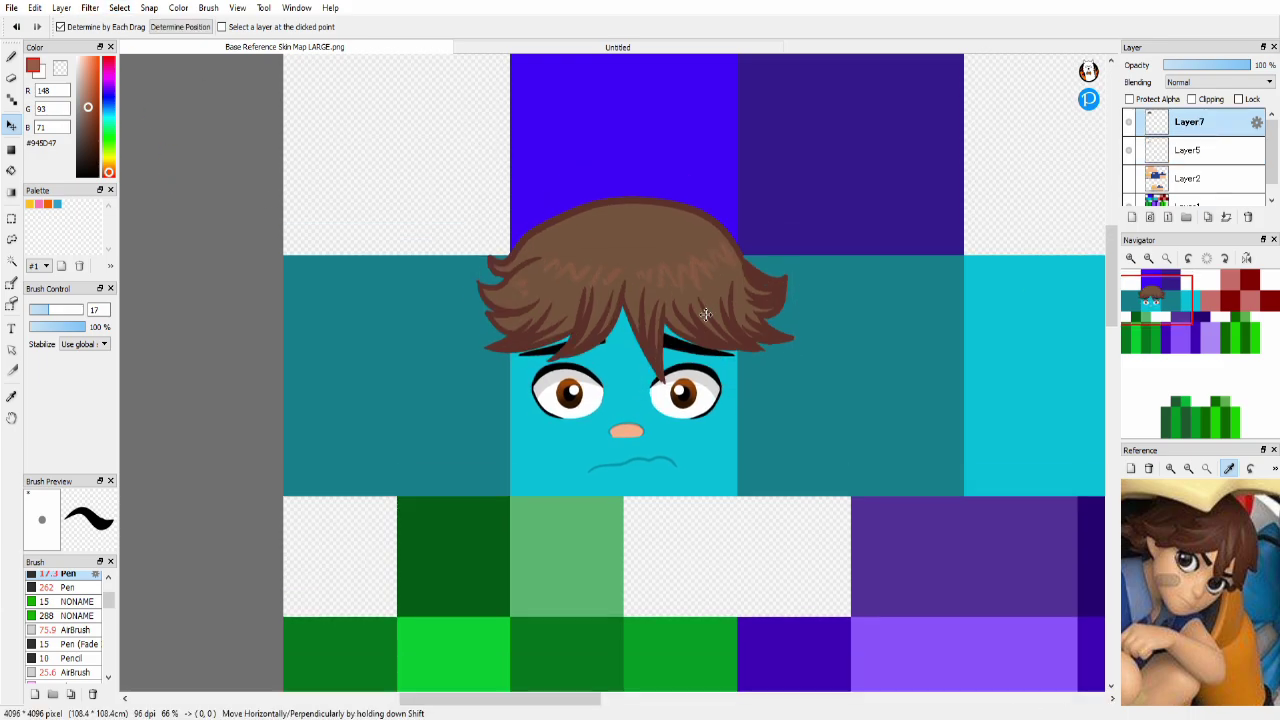
# Step: Nudge the flipped hair slightly left to center it over the face, comparing it with the skin layer
pyautogui.moveTo(706, 314); pyautogui.dragTo(698, 311)
pyautogui.moveTo(681, 303); pyautogui.dragTo(681, 306)
pyautogui.click(1130, 178)
pyautogui.click(1130, 178)
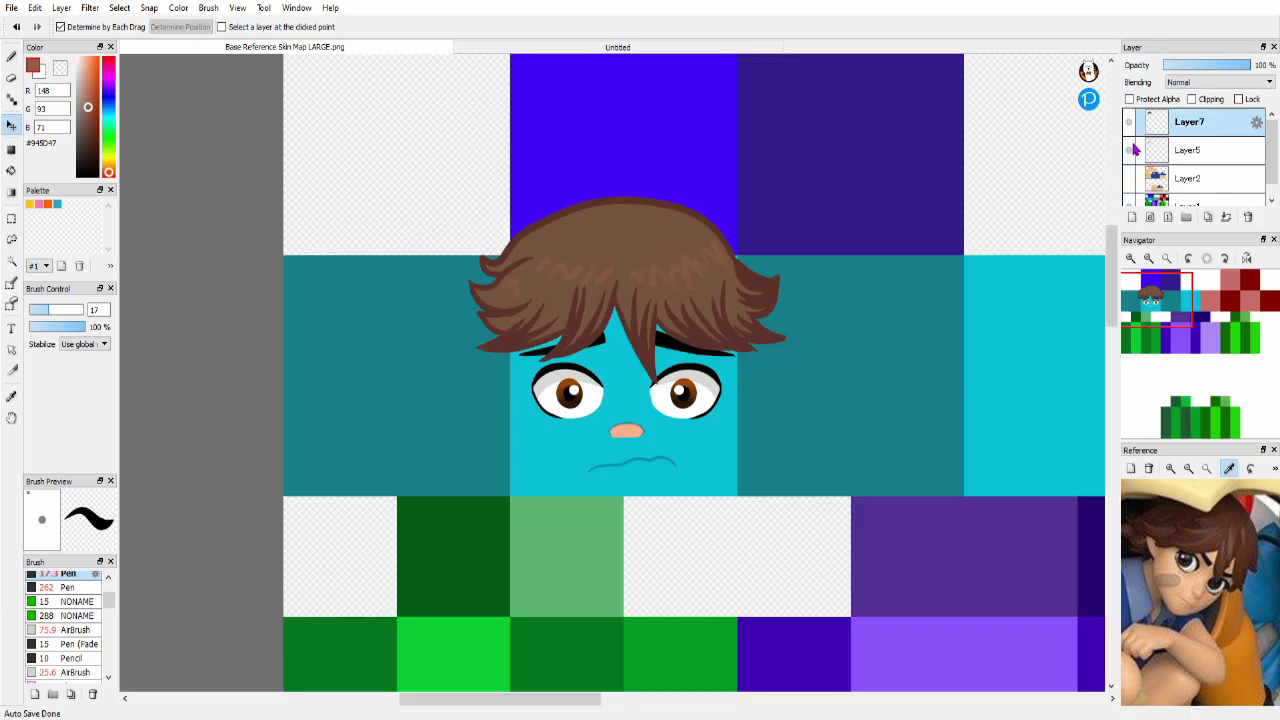
# Step: Darken the hair layer with a color adjustment and hide it
pyautogui.hotkey('ctrl', 'u')
pyautogui.moveTo(643, 388); pyautogui.dragTo(609, 391)
pyautogui.click(690, 416)
pyautogui.click(1129, 122)
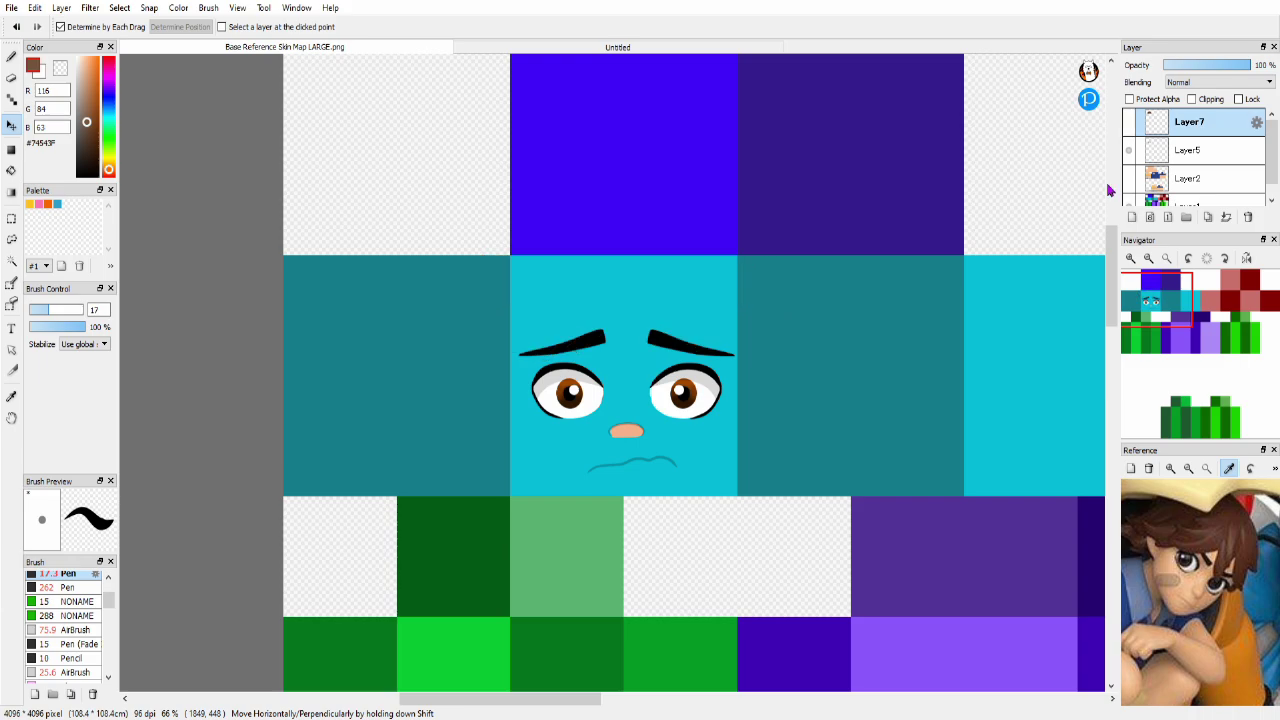
# Step: Fill the head's top, both sides and back with #5D4230 on a new layer above the face
pyautogui.click(1190, 150)
pyautogui.click(1132, 217)
pyautogui.click(12, 171)
pyautogui.click(87, 133)
pyautogui.click(396, 375)
pyautogui.click(623, 170)
pyautogui.click(860, 330)
pyautogui.click(1034, 330)
# Step: Select the head's underside block and paint an arched brown hair area across its upper part with a 219 px Pen
pyautogui.click(12, 261)
pyautogui.click(494, 250)
pyautogui.click(12, 57)
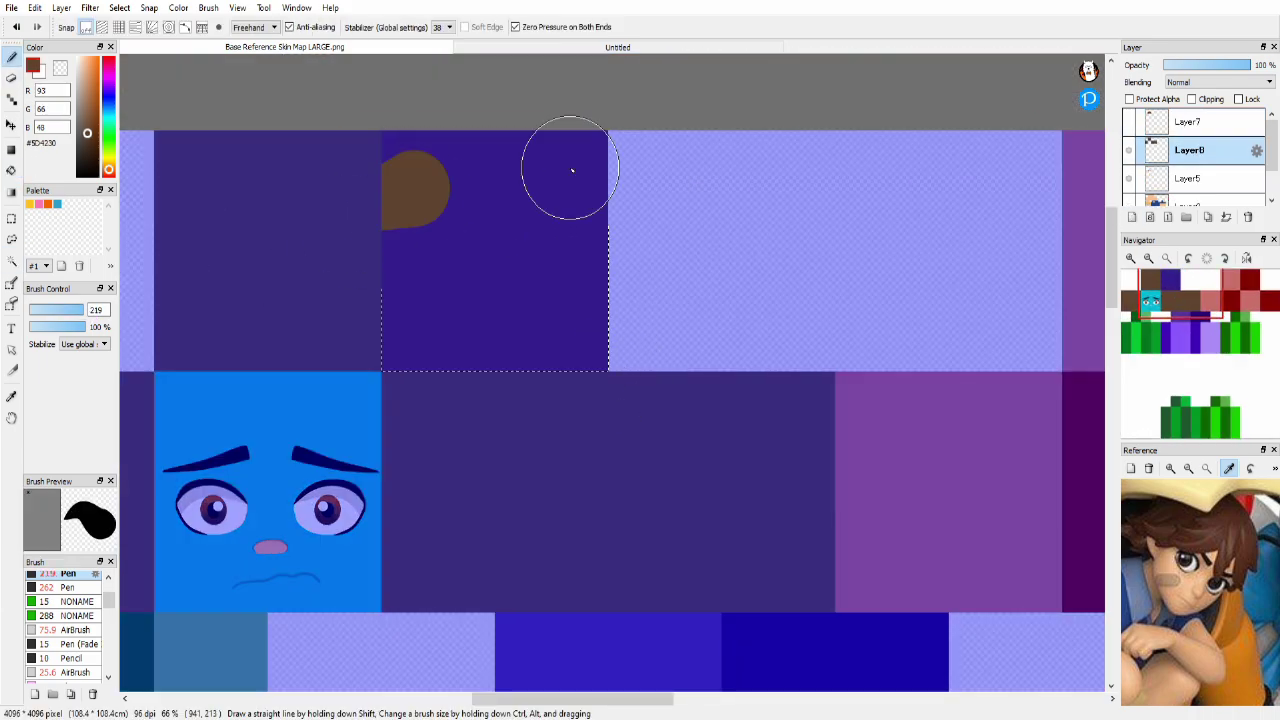
pyautogui.moveTo(340, 236); pyautogui.dragTo(664, 210)
pyautogui.scroll(-2, 1200, 189)
pyautogui.click(1130, 163)
pyautogui.click(60, 68)
pyautogui.moveTo(340, 306); pyautogui.dragTo(642, 300)
# Step: Clear the brown paint outside the underside block and merge the result into the hair base layer Layer8
pyautogui.hotkey('ctrl', 'shift', 'i')
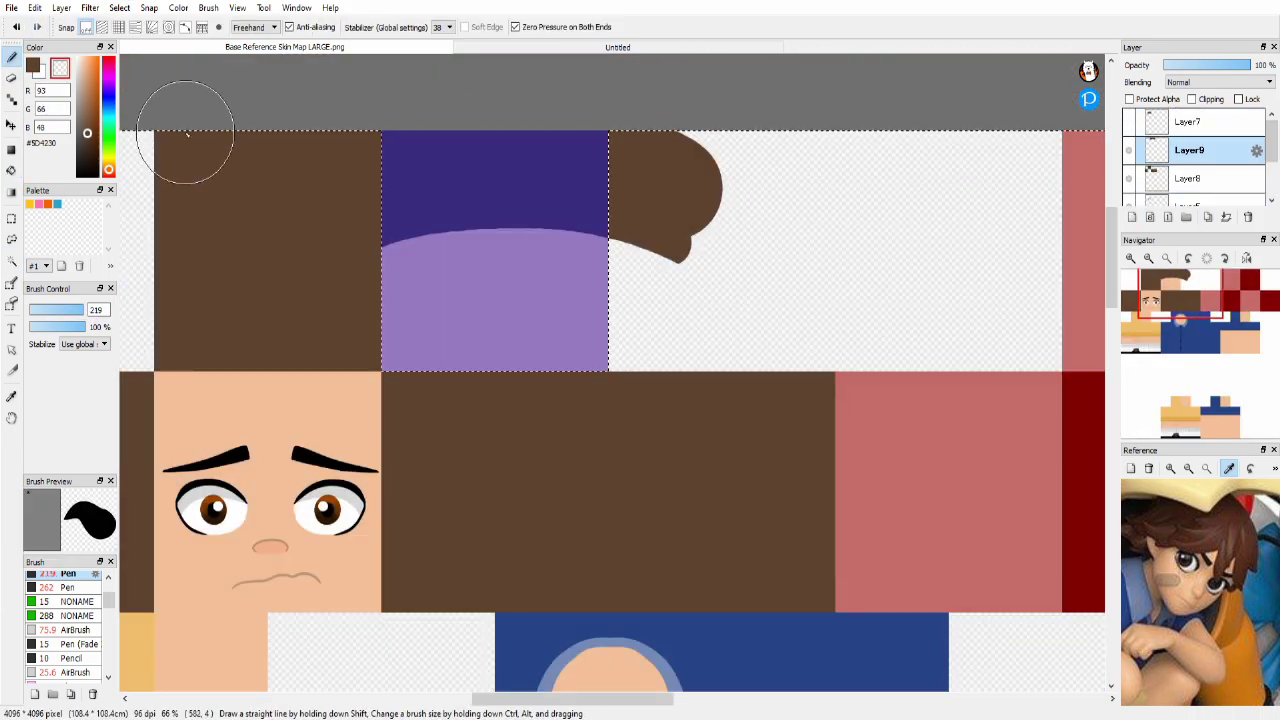
pyautogui.click(12, 218)
pyautogui.click(1226, 217)
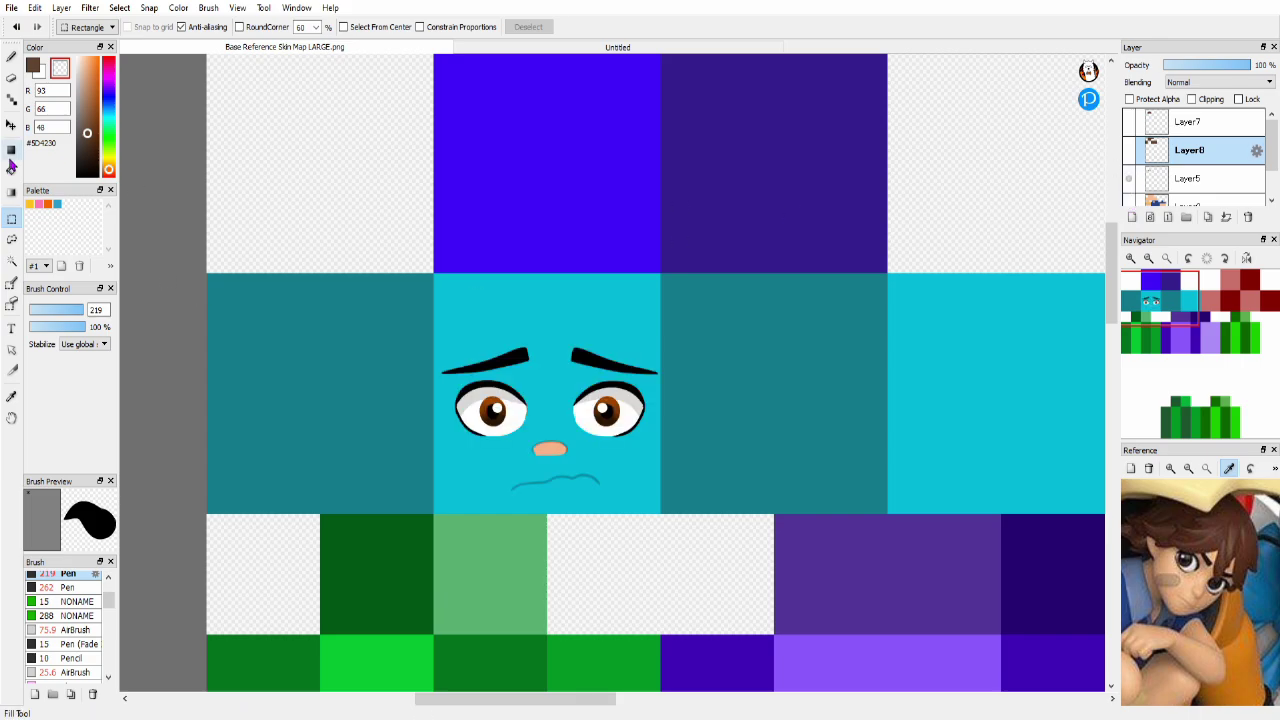
# Step: Nudge the face up and left, and move the redisplayed fringe down over the forehead
pyautogui.press('v')
pyautogui.click(1160, 178)
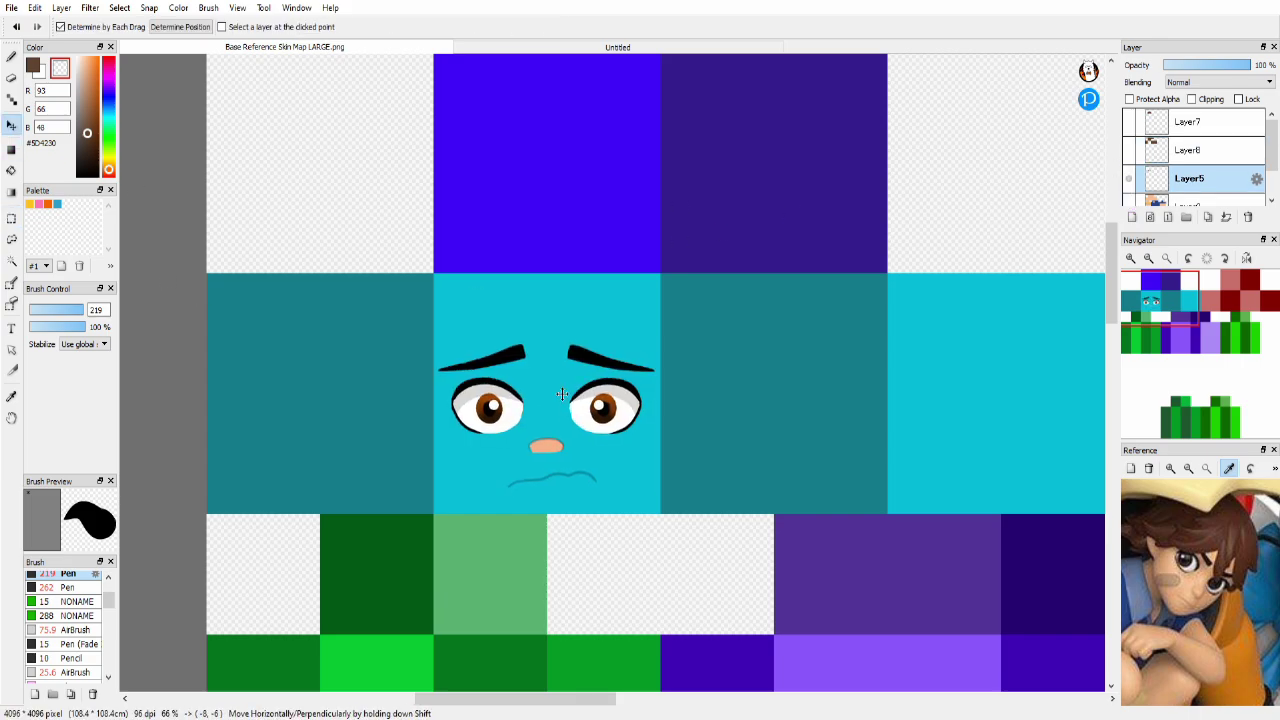
pyautogui.click(1129, 150)
pyautogui.click(1129, 122)
pyautogui.click(1188, 122)
pyautogui.moveTo(580, 316)
pyautogui.mouseDown()
pyautogui.moveTo(579, 334)
pyautogui.moveTo(557, 326)
pyautogui.moveTo(598, 211)
pyautogui.moveTo(572, 356)
pyautogui.mouseUp()
# Step: Lasso part of the fringe, cut and paste it onto its own layer, and transform its width
pyautogui.click(12, 240)
pyautogui.hotkey('ctrl', 'x')
pyautogui.hotkey('ctrl', 'v')
pyautogui.hotkey('ctrl', 't')
pyautogui.moveTo(732, 290); pyautogui.dragTo(801, 290)
pyautogui.moveTo(618, 290); pyautogui.dragTo(645, 291)
pyautogui.moveTo(827, 291); pyautogui.dragTo(801, 291)
pyautogui.click(1037, 697)
pyautogui.click(12, 57)
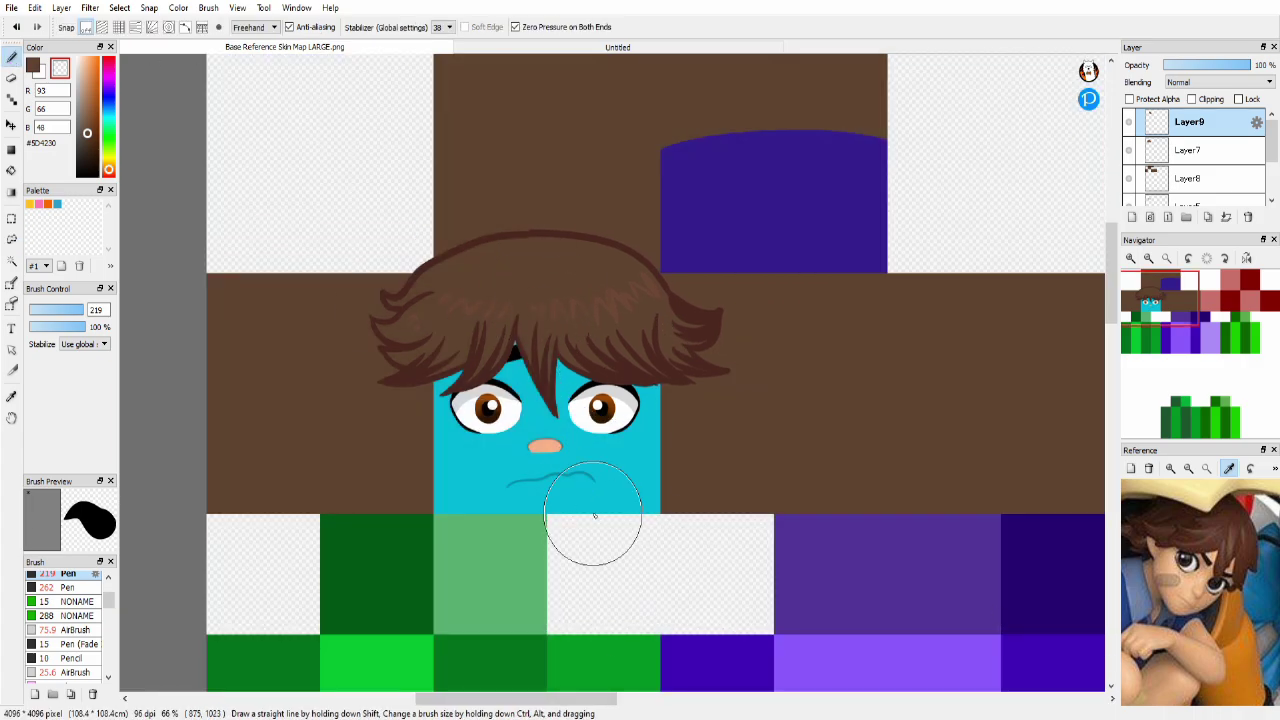
# Step: Merge the fringe pieces into Layer7, narrow the whole fringe from both sides and recenter it over the face
pyautogui.click(1226, 217)
pyautogui.hotkey('ctrl', 't')
pyautogui.moveTo(372, 294); pyautogui.dragTo(392, 294)
pyautogui.moveTo(729, 294); pyautogui.dragTo(723, 294)
pyautogui.moveTo(551, 286); pyautogui.dragTo(549, 282)
pyautogui.click(1037, 697)
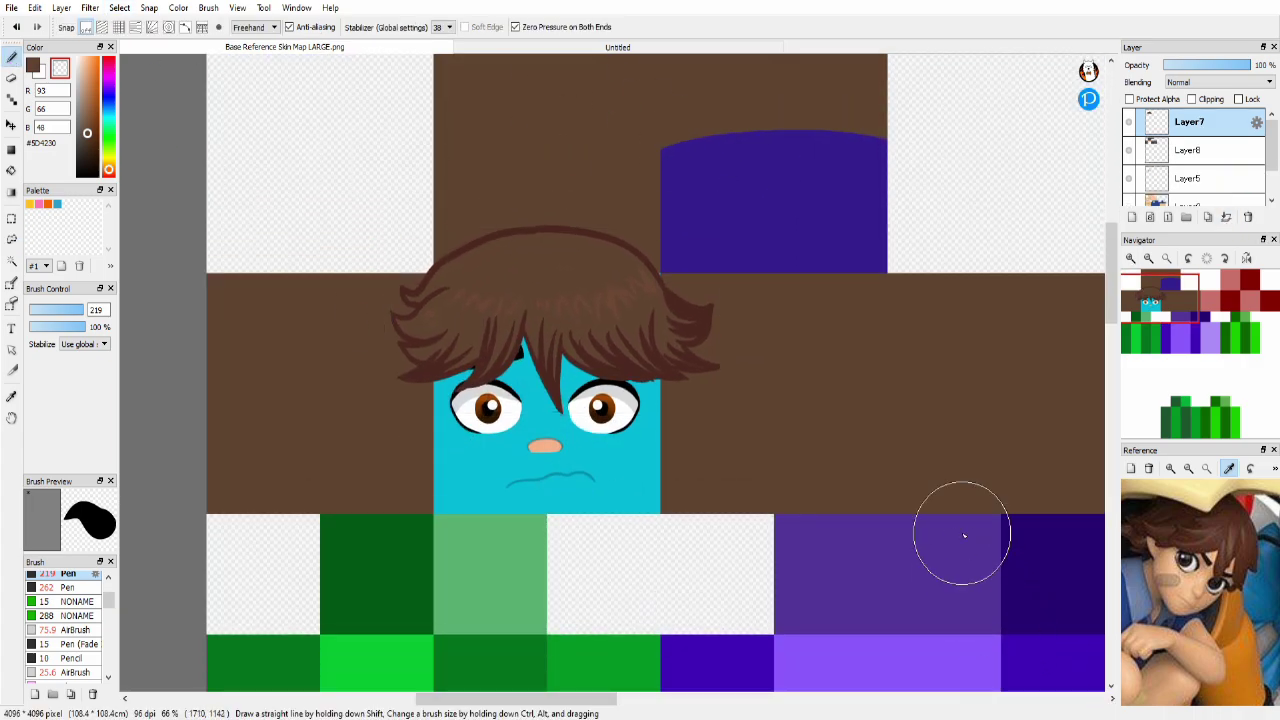
# Step: Hide the fringe layer and nudge the face slightly right within the front block
pyautogui.click(1129, 122)
pyautogui.click(12, 125)
pyautogui.click(1187, 178)
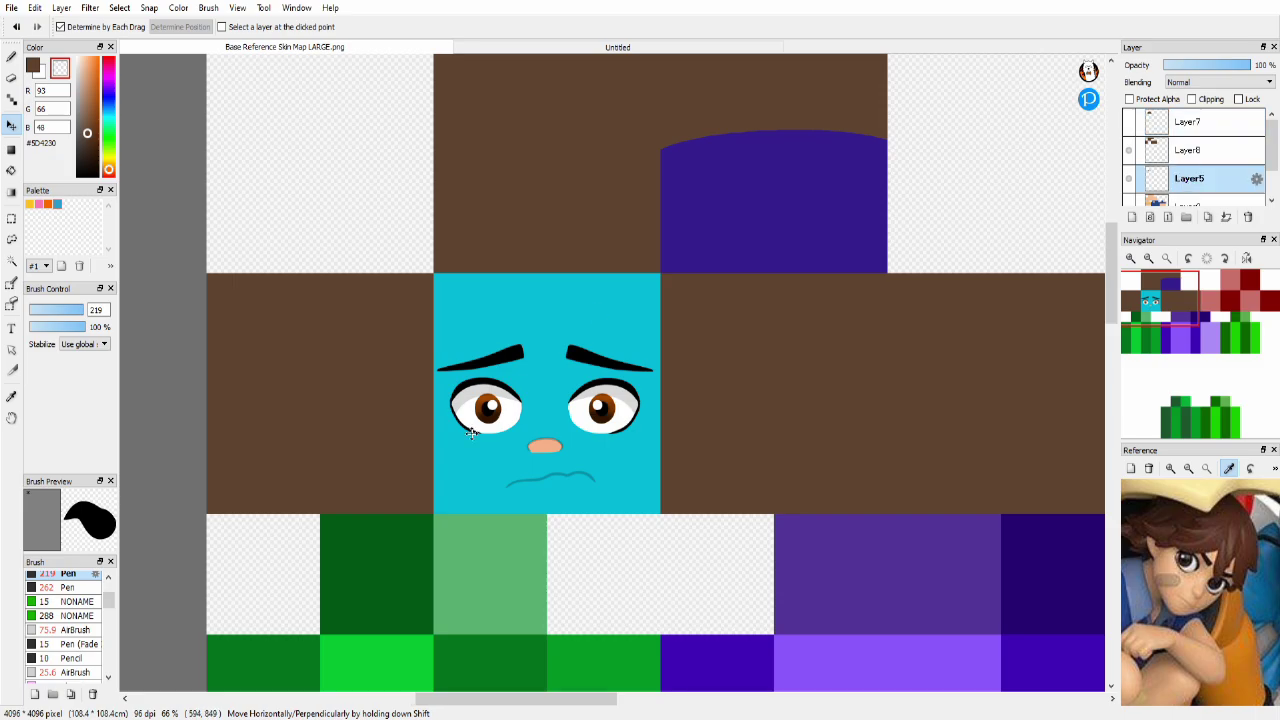
pyautogui.moveTo(545, 410); pyautogui.dragTo(549, 410)
# Step: Erase a rounded ear opening and a curved lower corner from the left head side's brown fill on Layer8 with an 80 px Pen
pyautogui.click(1166, 152)
pyautogui.click(1131, 258)
pyautogui.moveTo(1141, 325); pyautogui.dragTo(1145, 306)
pyautogui.click(12, 57)
pyautogui.click(75, 310)
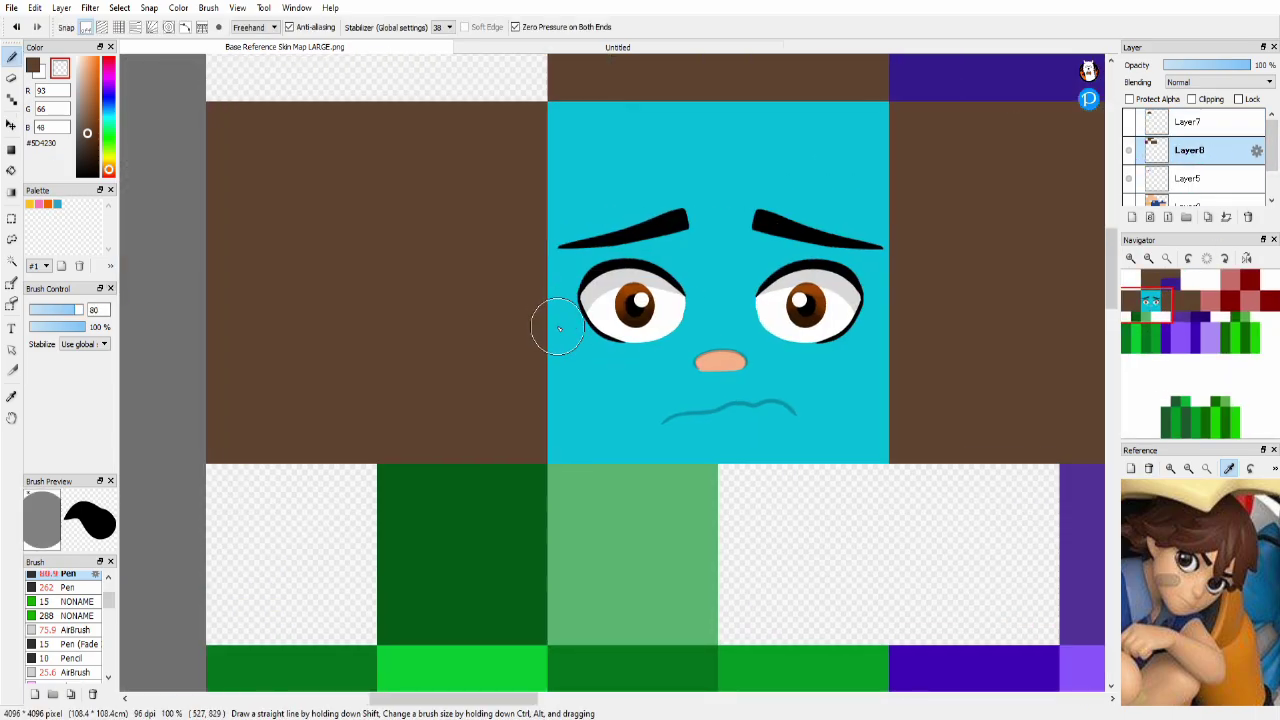
pyautogui.click(16, 27)
pyautogui.moveTo(550, 287)
pyautogui.mouseDown()
pyautogui.moveTo(550, 376)
pyautogui.moveTo(550, 364)
pyautogui.mouseUp()
pyautogui.moveTo(566, 432); pyautogui.dragTo(520, 480)
pyautogui.moveTo(904, 287); pyautogui.dragTo(906, 337)
pyautogui.click(16, 27)
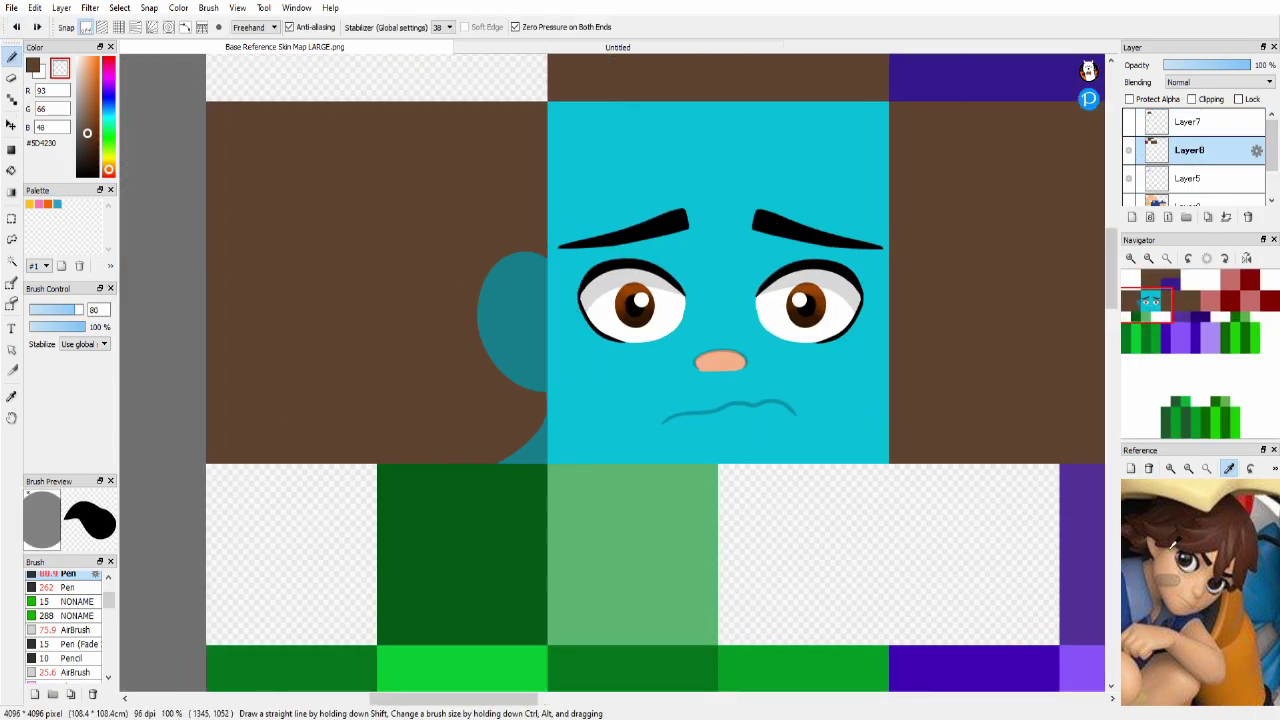
# Step: Select the opposite side of the head and delete its brown fill
pyautogui.click(1149, 258)
pyautogui.click(1129, 150)
pyautogui.click(12, 262)
pyautogui.click(672, 286)
pyautogui.click(1129, 150)
pyautogui.press('Delete')
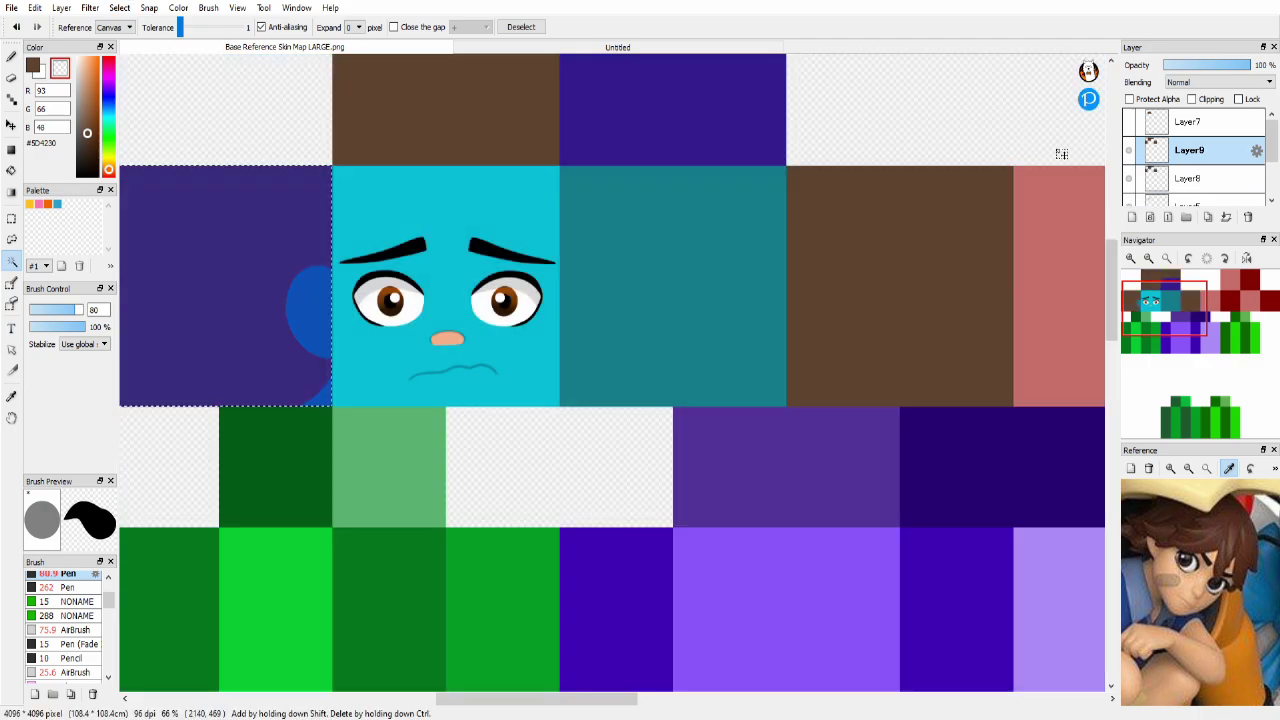
# Step: Flip the brown side piece on Layer9 and move it over the teal head side so its ear opening borders the face
pyautogui.click(12, 218)
pyautogui.hotkey('ctrl', 't')
pyautogui.click(874, 677)
pyautogui.moveTo(222, 262); pyautogui.dragTo(676, 262)
pyautogui.click(1131, 258)
pyautogui.click(1131, 258)
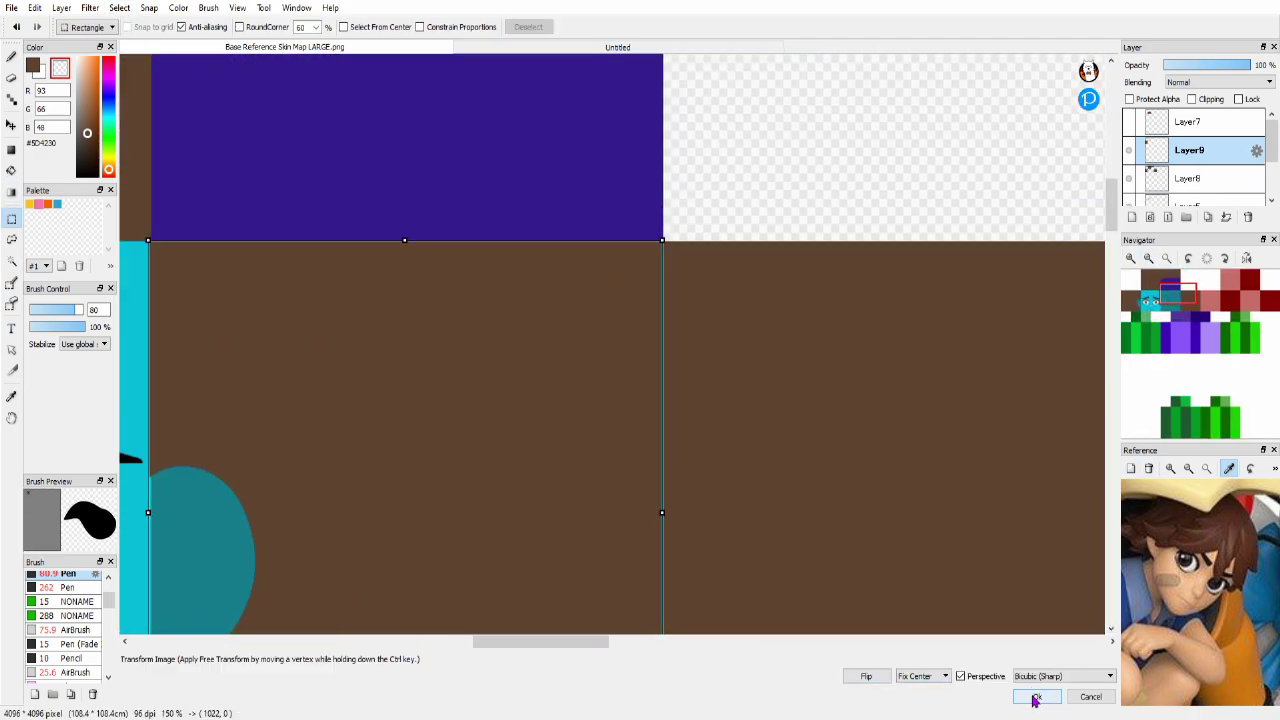
pyautogui.click(1037, 697)
# Step: Paint a curved brown hairline across the top of the head's front block with the Pen on Layer8
pyautogui.click(12, 125)
pyautogui.scroll(-4, 564, 356)
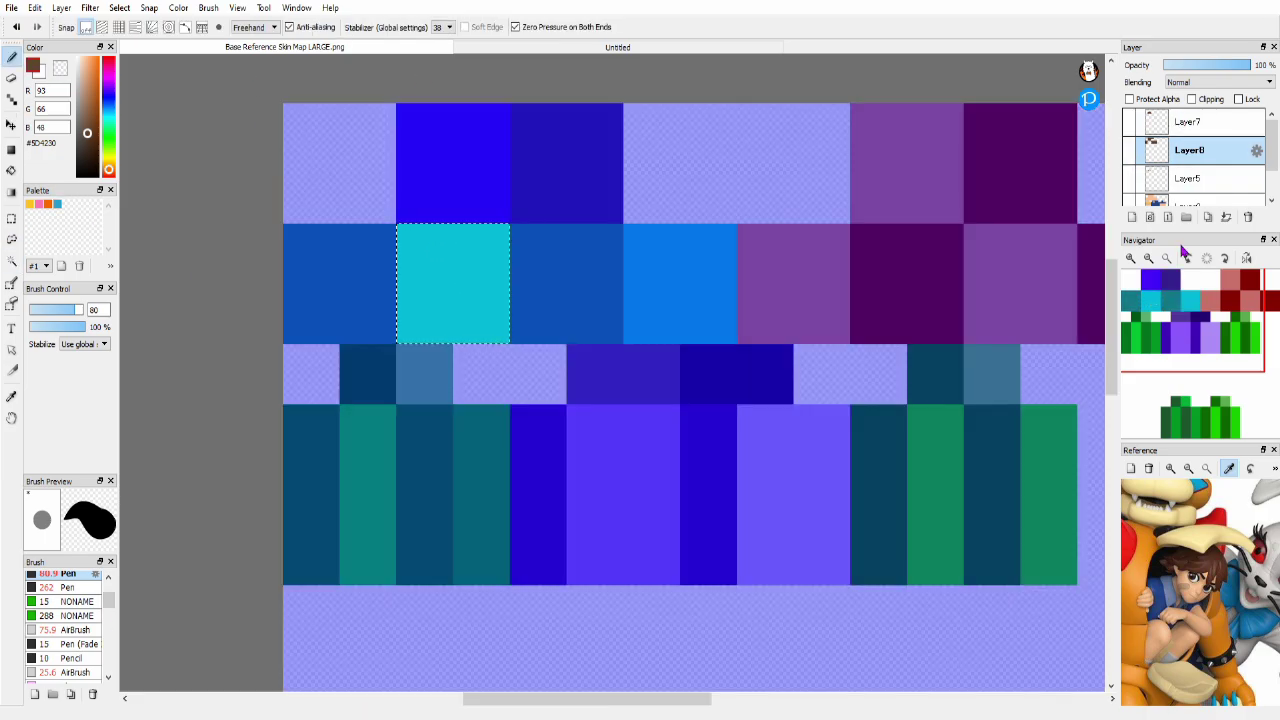
pyautogui.moveTo(340, 250); pyautogui.dragTo(560, 258)
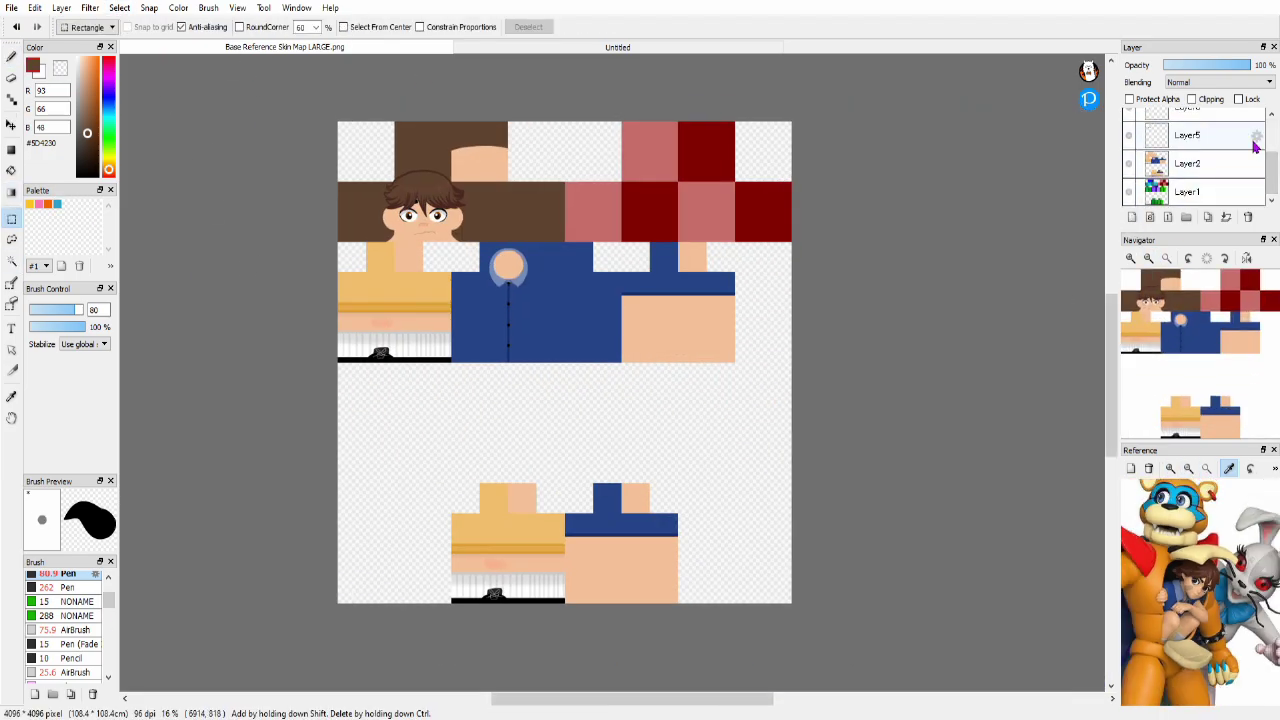
# Step: Merge the head and face layers down into Layer2, keeping the fringe on Layer7 separate
pyautogui.click(1226, 217)
pyautogui.click(1226, 217)
pyautogui.scroll(3, 376, 119)
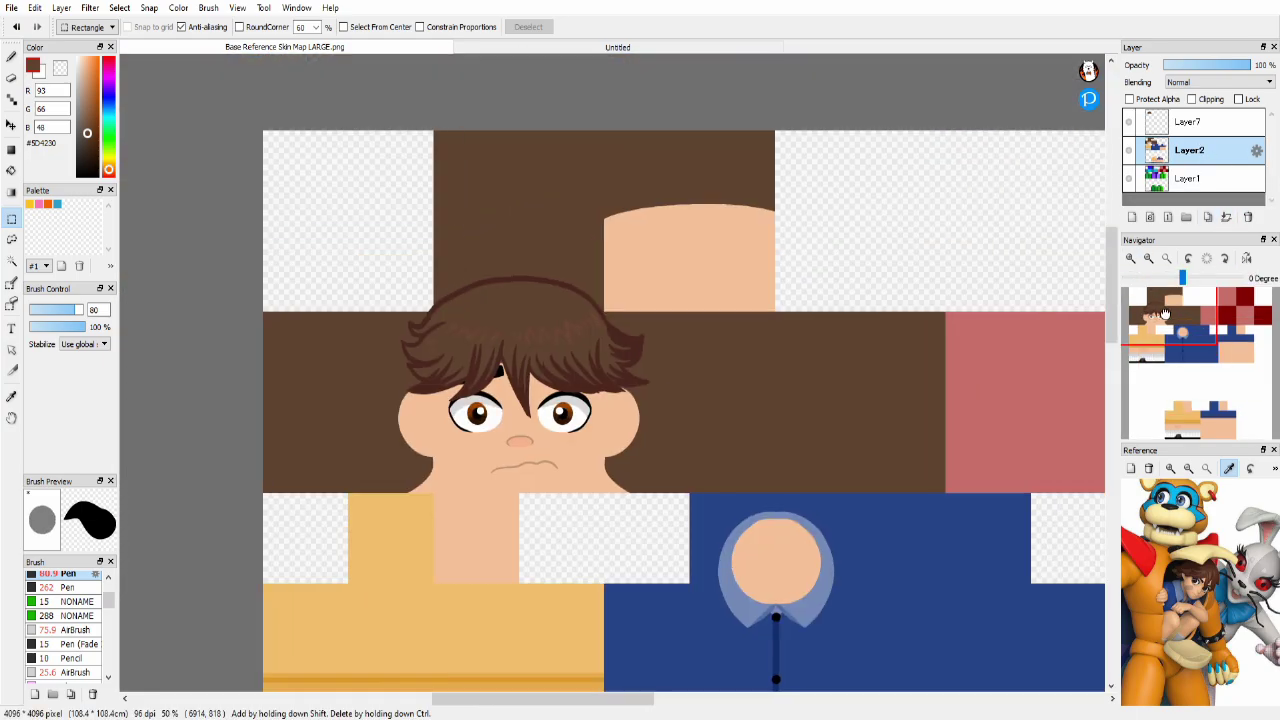
# Step: Move the fringe on Layer7 over the dark red front block of the outer head section
pyautogui.moveTo(900, 420); pyautogui.dragTo(249, 332)
pyautogui.click(1190, 122)
pyautogui.press('v')
pyautogui.moveTo(542, 299); pyautogui.dragTo(683, 317)
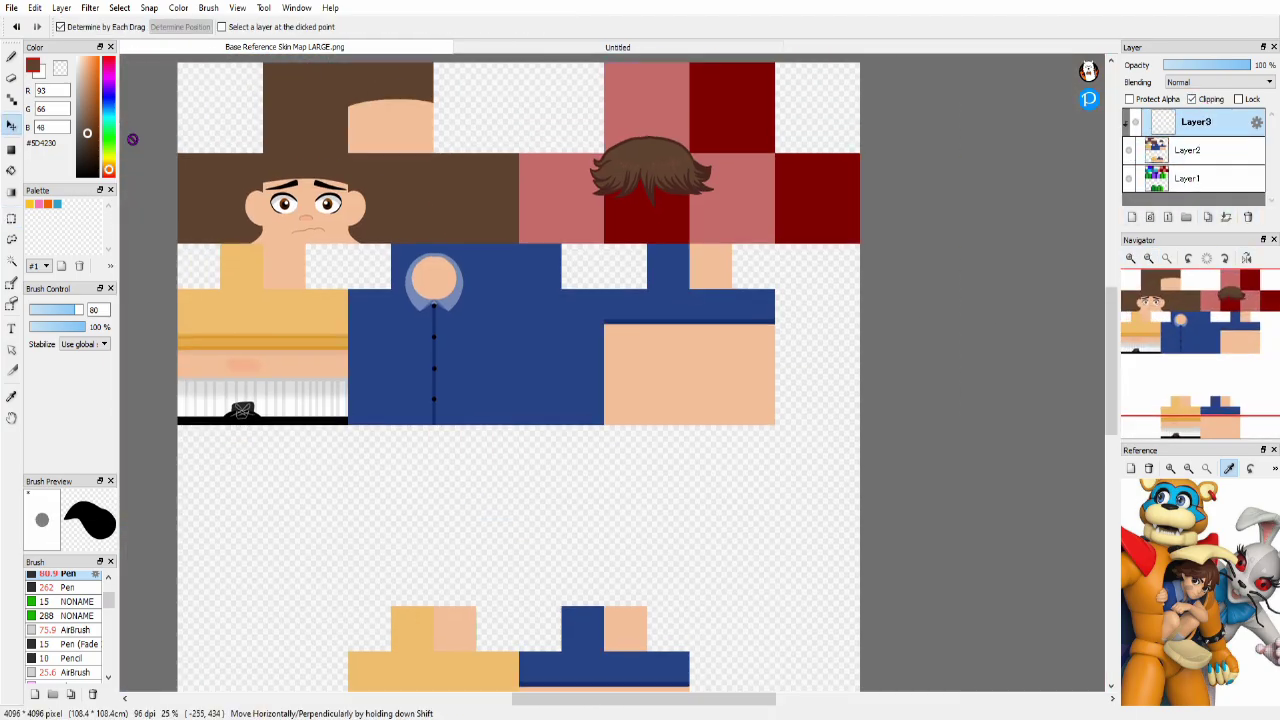
# Step: Shade the arm's skin just below the blue sleeve in black on clipped Layer3 and lower that layer's opacity to 9%
pyautogui.press('w')
pyautogui.click(731, 325)
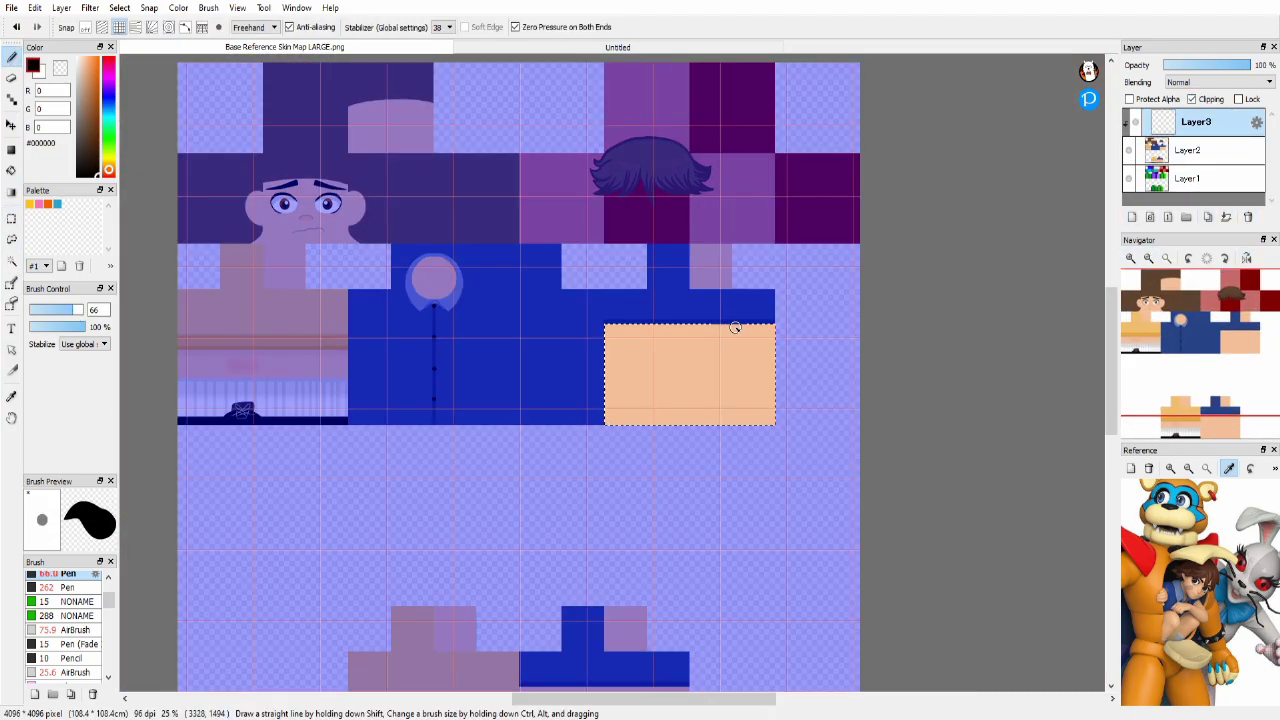
pyautogui.moveTo(1181, 65); pyautogui.dragTo(1173, 65)
# Step: Select the round neck area inside the collar and shade it with a curved black stroke of the 115 px Pen
pyautogui.moveTo(434, 351); pyautogui.dragTo(494, 277)
pyautogui.click(494, 205)
pyautogui.click(12, 57)
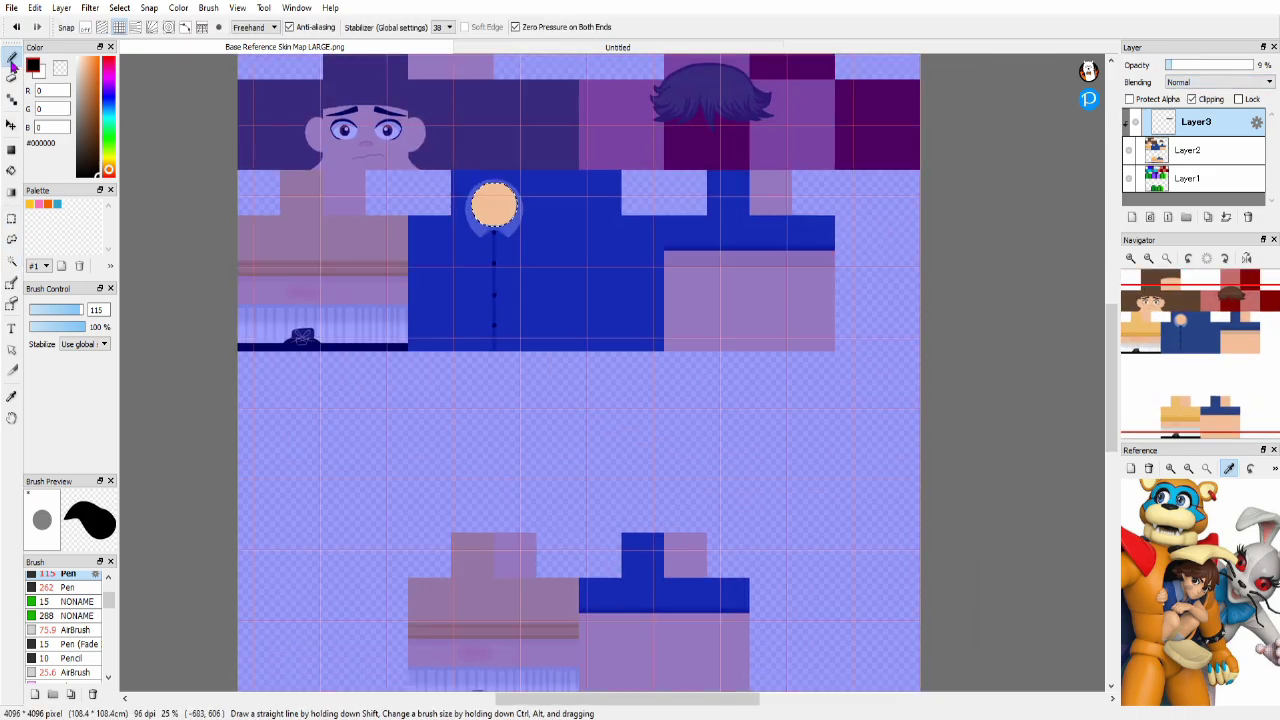
pyautogui.moveTo(474, 203)
pyautogui.mouseDown()
pyautogui.moveTo(512, 205)
pyautogui.moveTo(488, 227)
pyautogui.mouseUp()
pyautogui.press('z')
# Step: Select the skin of the lower arm block and shade a straight strip just below its blue sleeve
pyautogui.click(12, 261)
pyautogui.click(660, 650)
pyautogui.click(12, 57)
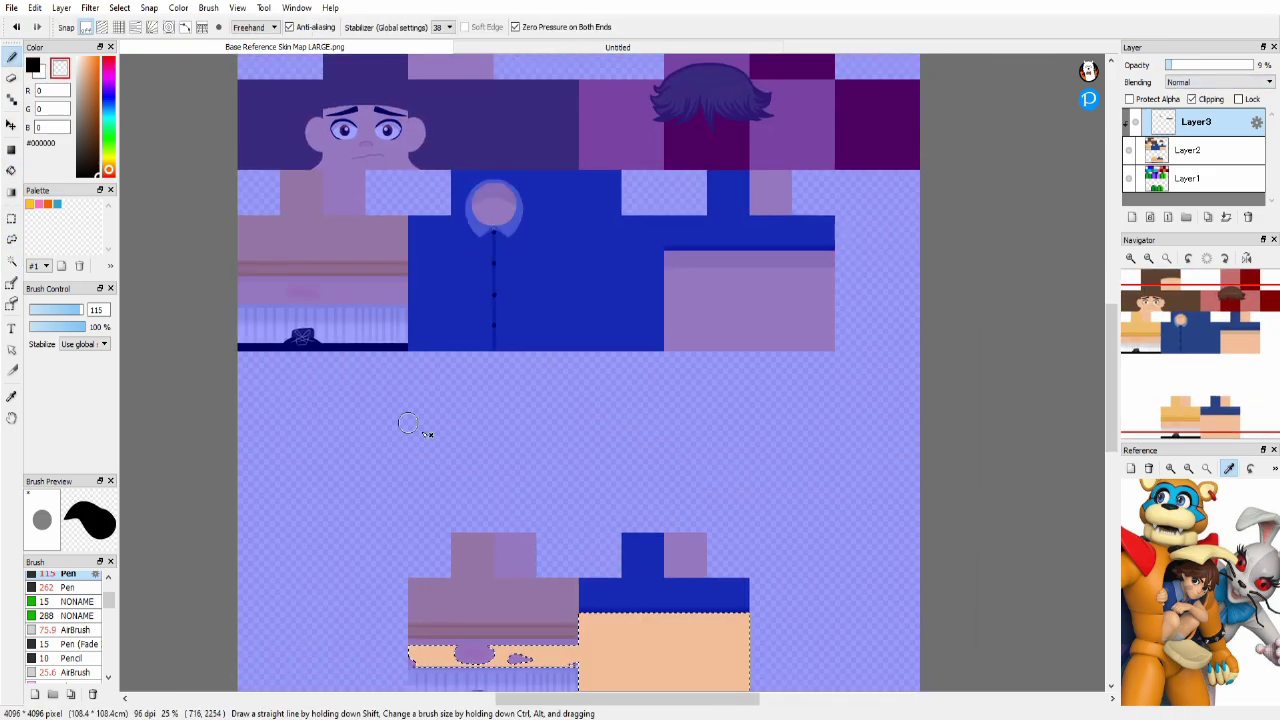
pyautogui.press('z')
pyautogui.moveTo(659, 617); pyautogui.dragTo(745, 617)
pyautogui.click(119, 27)
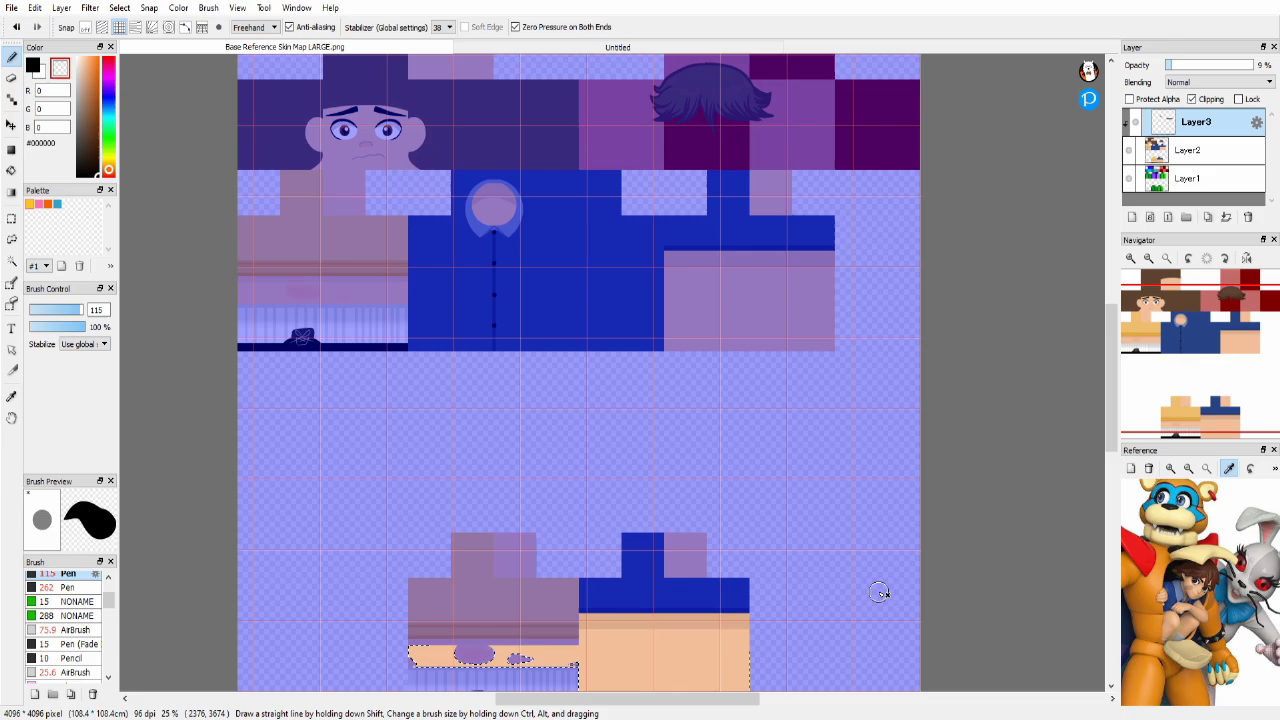
# Step: Clear the selection and reduce the layers to a single merged Layer2 without the coloured template
pyautogui.click(12, 219)
pyautogui.click(529, 27)
pyautogui.click(1149, 258)
pyautogui.click(1170, 66)
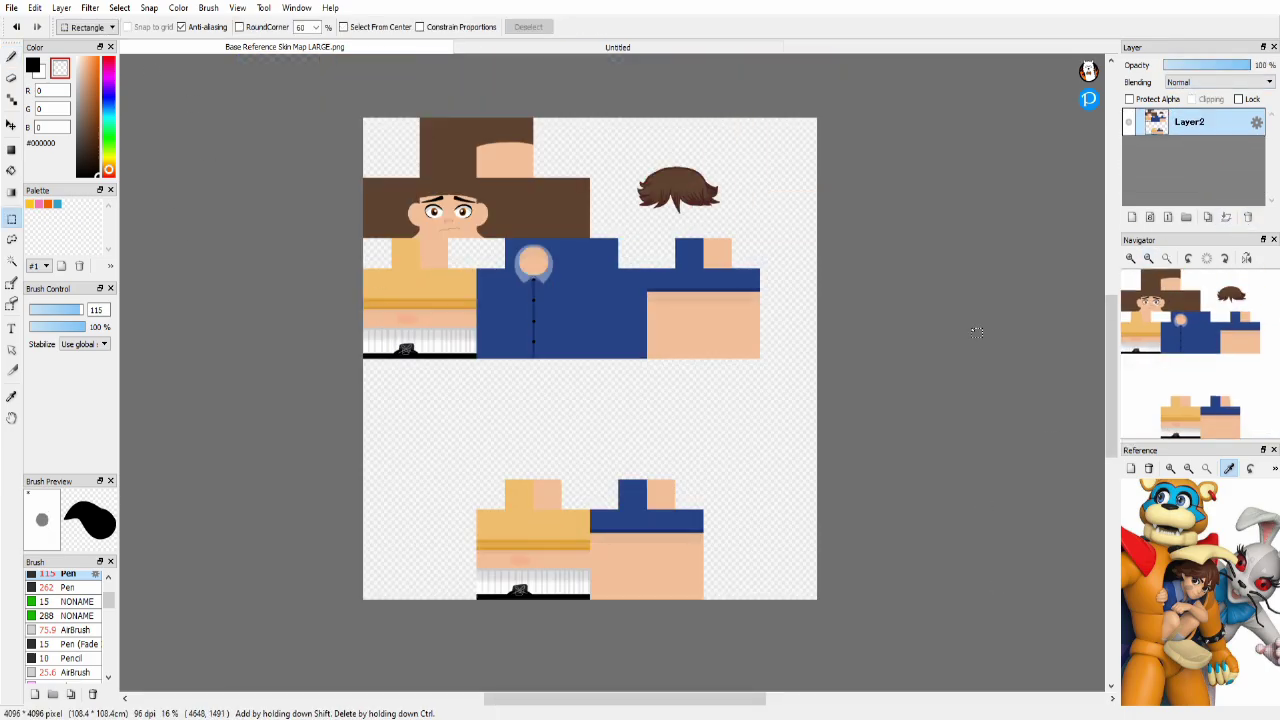
# Step: Turn off Pen snapping and paint dark zigzag hair strands on the brown sides and back of the head
pyautogui.hotkey('ctrl', '+')
pyautogui.hotkey('ctrl', '+')
pyautogui.press('b')
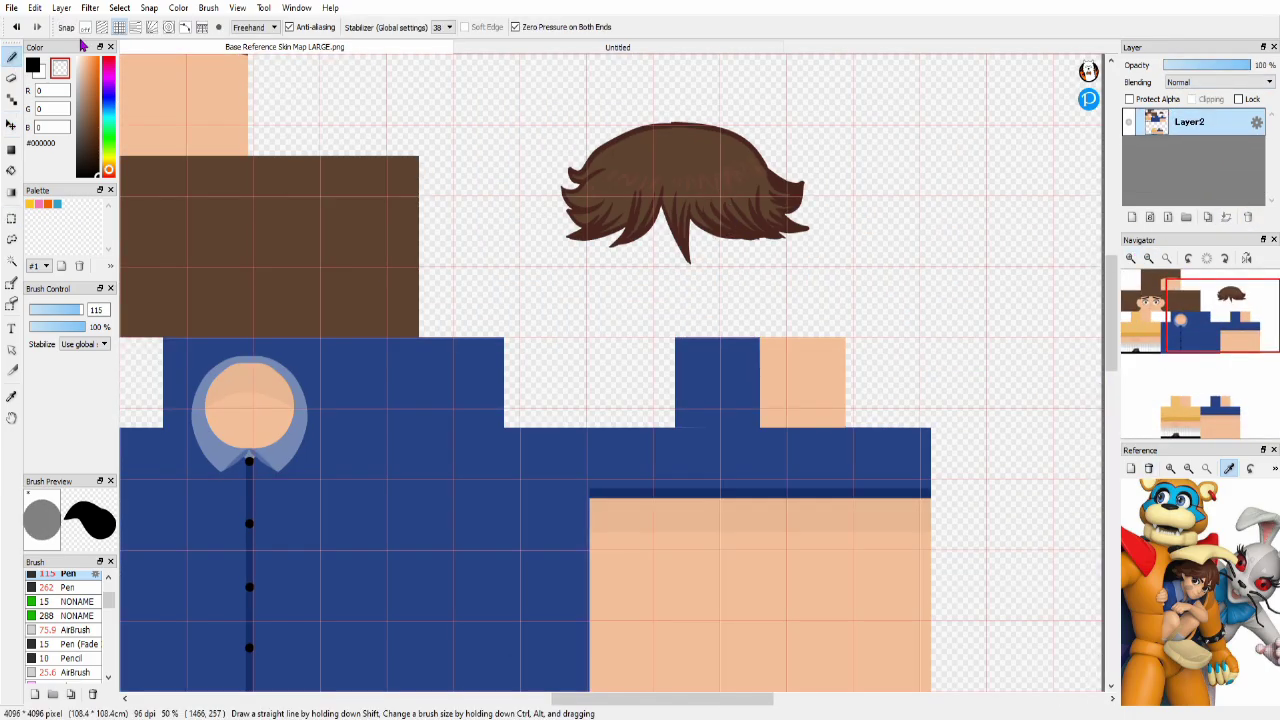
pyautogui.click(86, 27)
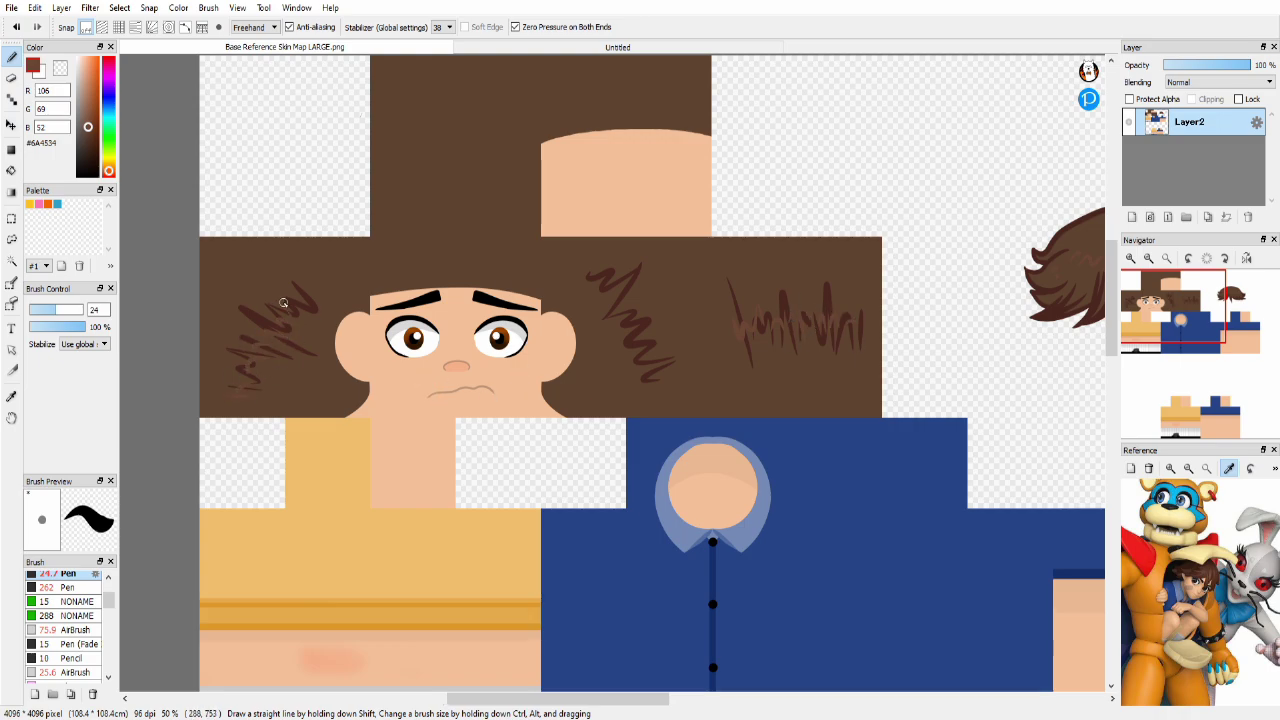
# Step: Try a transparent Pen stroke over the upper hair strands beside the face, undo it and resample the brown hair colour
pyautogui.click(60, 68)
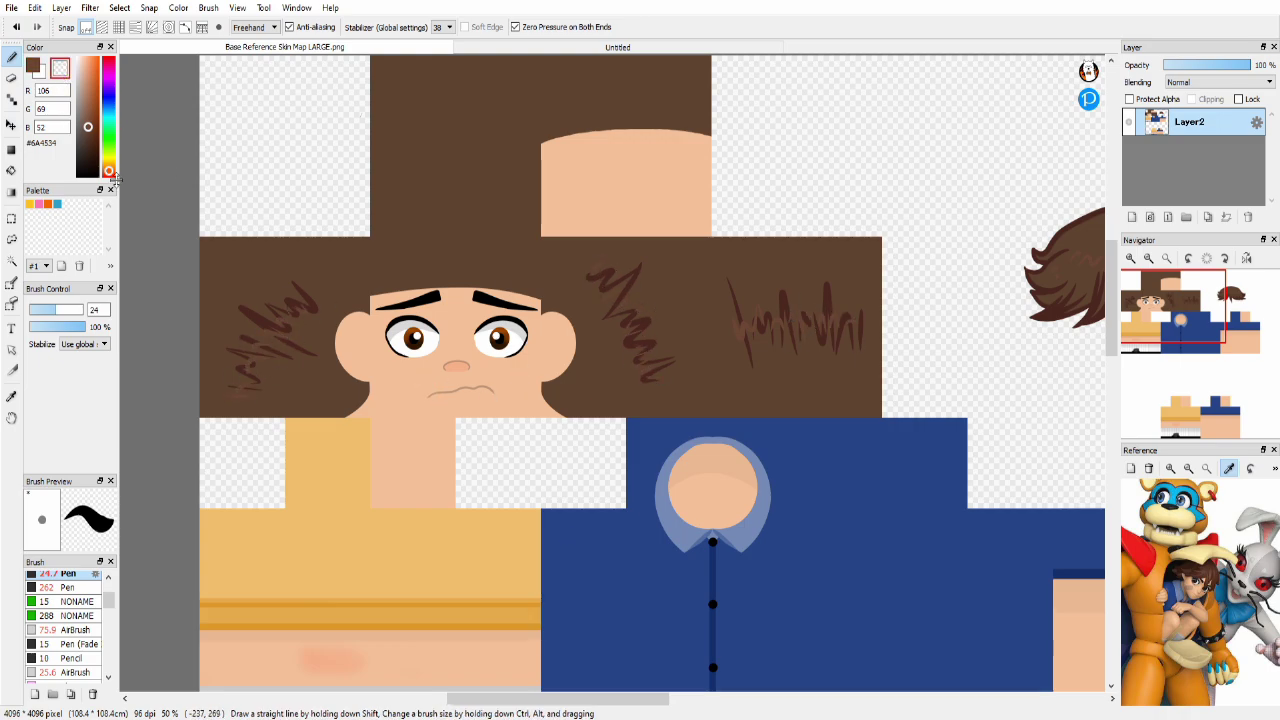
pyautogui.click(80, 310)
pyautogui.moveTo(582, 264)
pyautogui.mouseDown()
pyautogui.moveTo(620, 236)
pyautogui.moveTo(624, 258)
pyautogui.mouseUp()
pyautogui.hotkey('ctrl', 'z')
pyautogui.click(33, 65)
pyautogui.rightClick(585, 255)
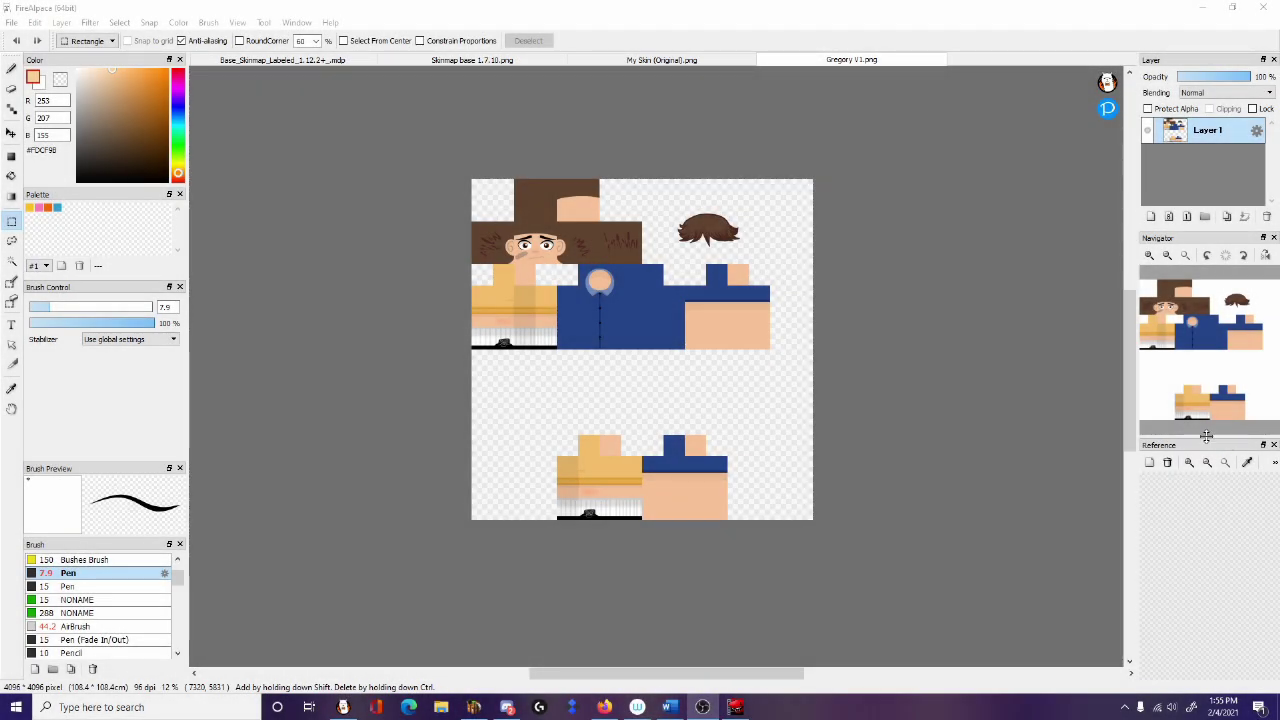
pyautogui.moveTo(658, 348); pyautogui.dragTo(738, 393)
pyautogui.click(829, 359)
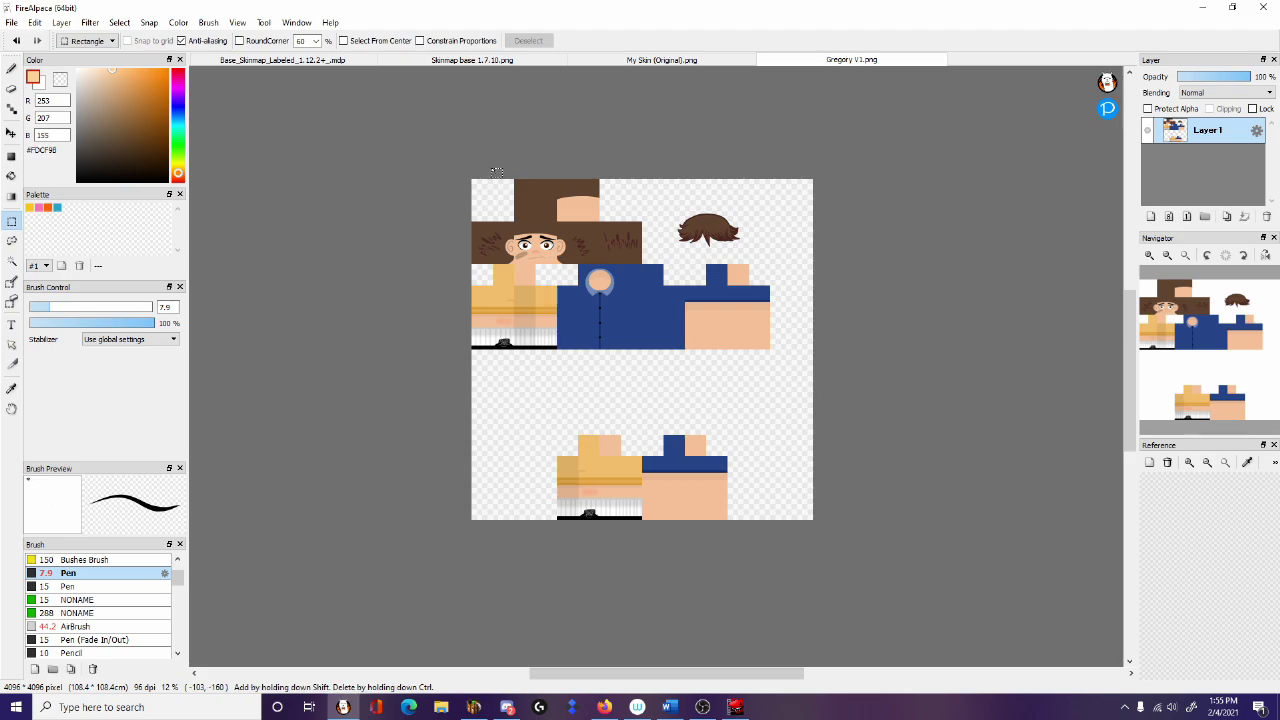
pyautogui.moveTo(489, 168); pyautogui.dragTo(796, 594)
pyautogui.click(1078, 245)
# Step: Save the finished skin to the Desktop as Gregory V1 in PNG format with the Transparent PNG setting
pyautogui.click(11, 22)
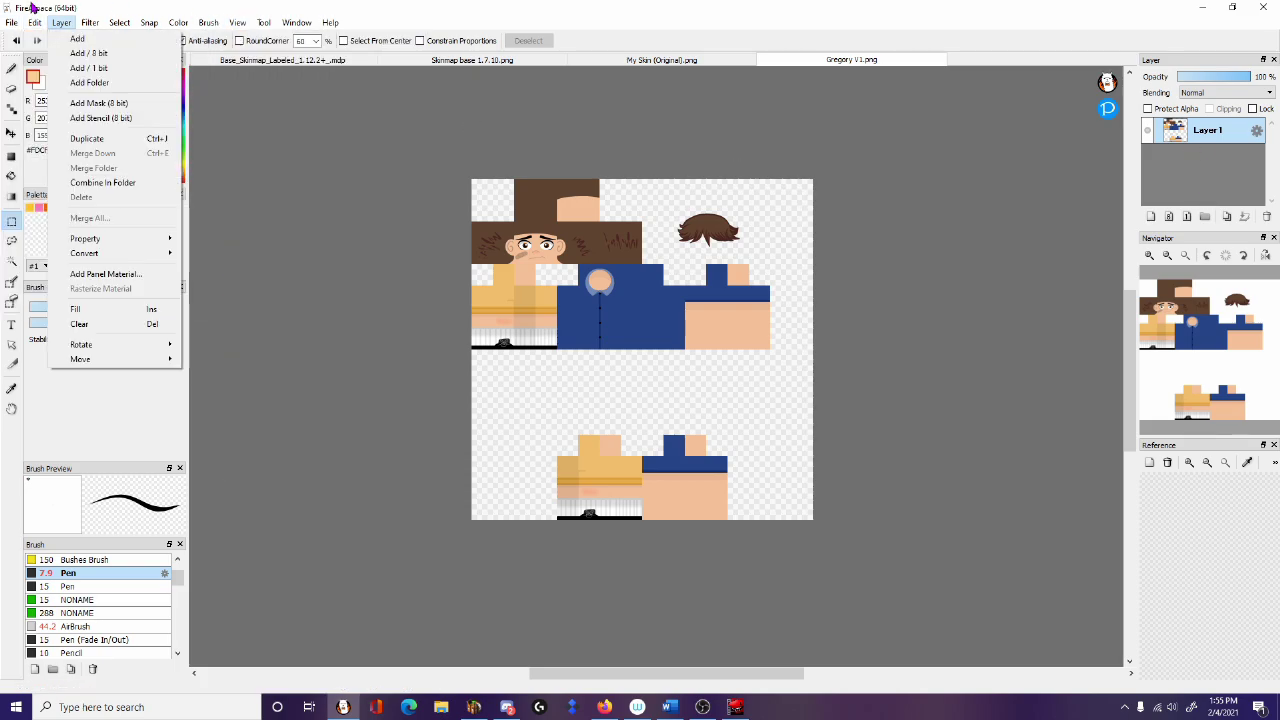
pyautogui.click(38, 138)
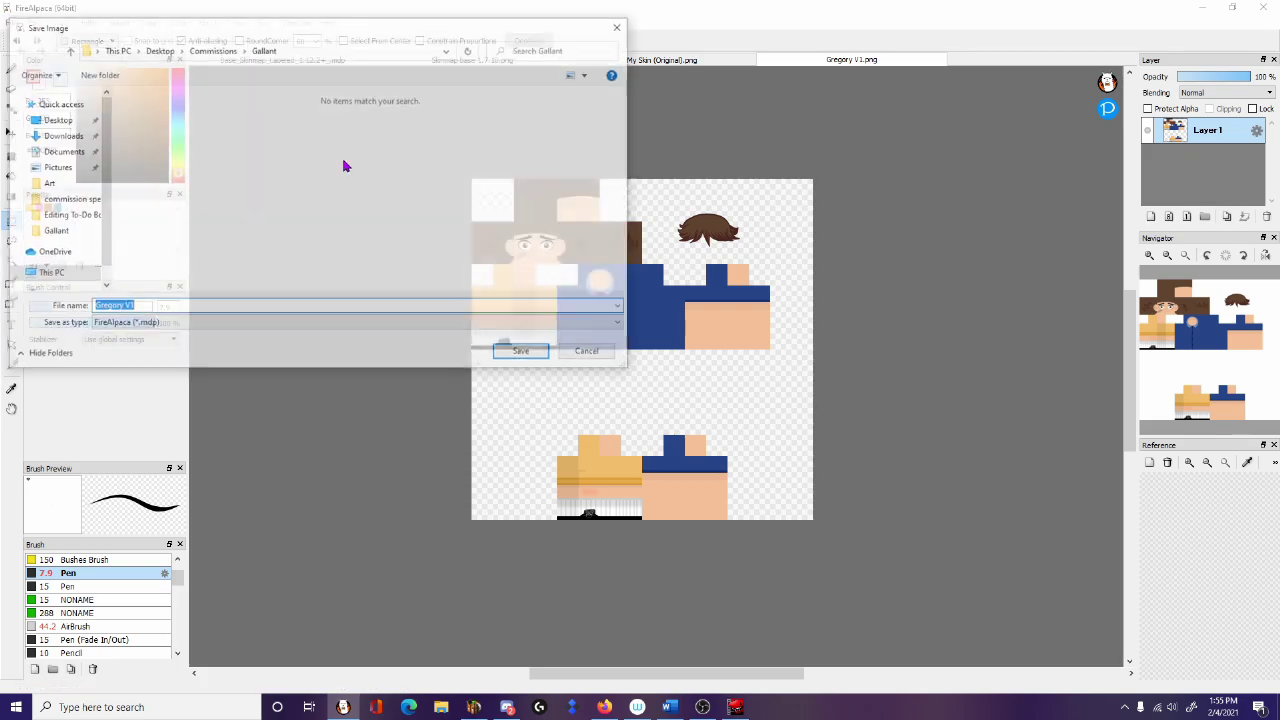
pyautogui.click(212, 324)
pyautogui.click(200, 336)
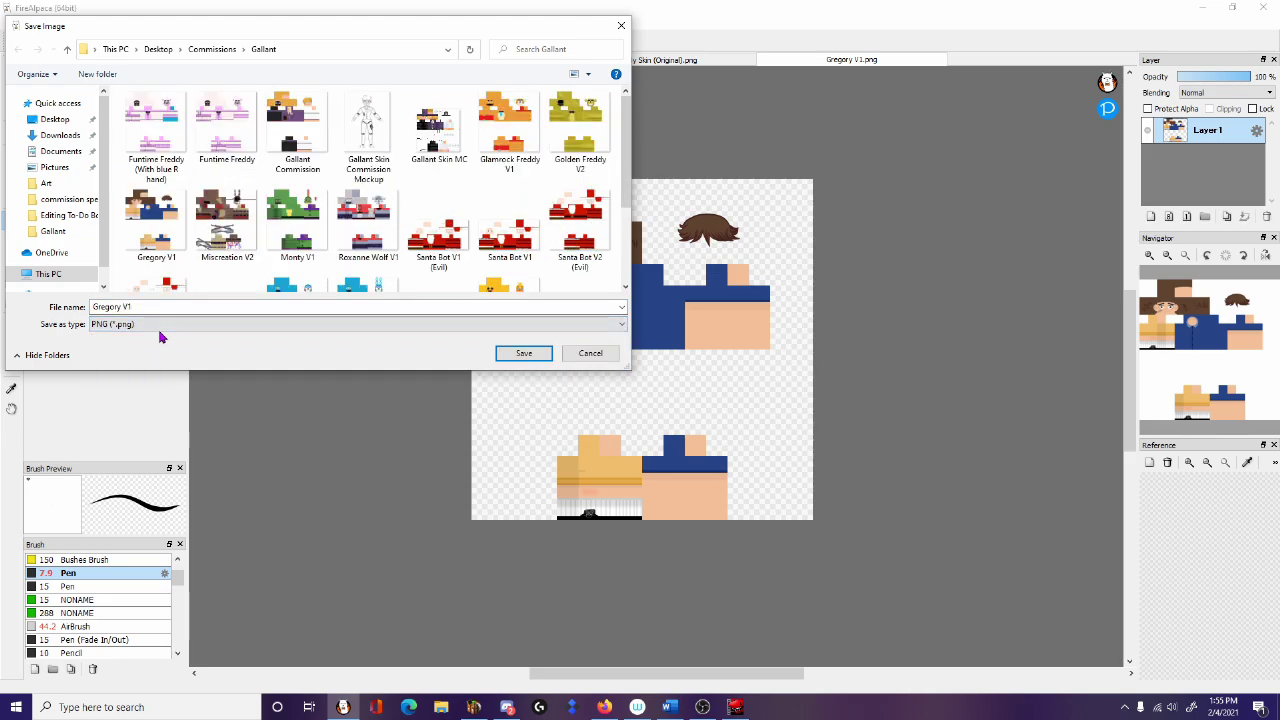
pyautogui.click(55, 119)
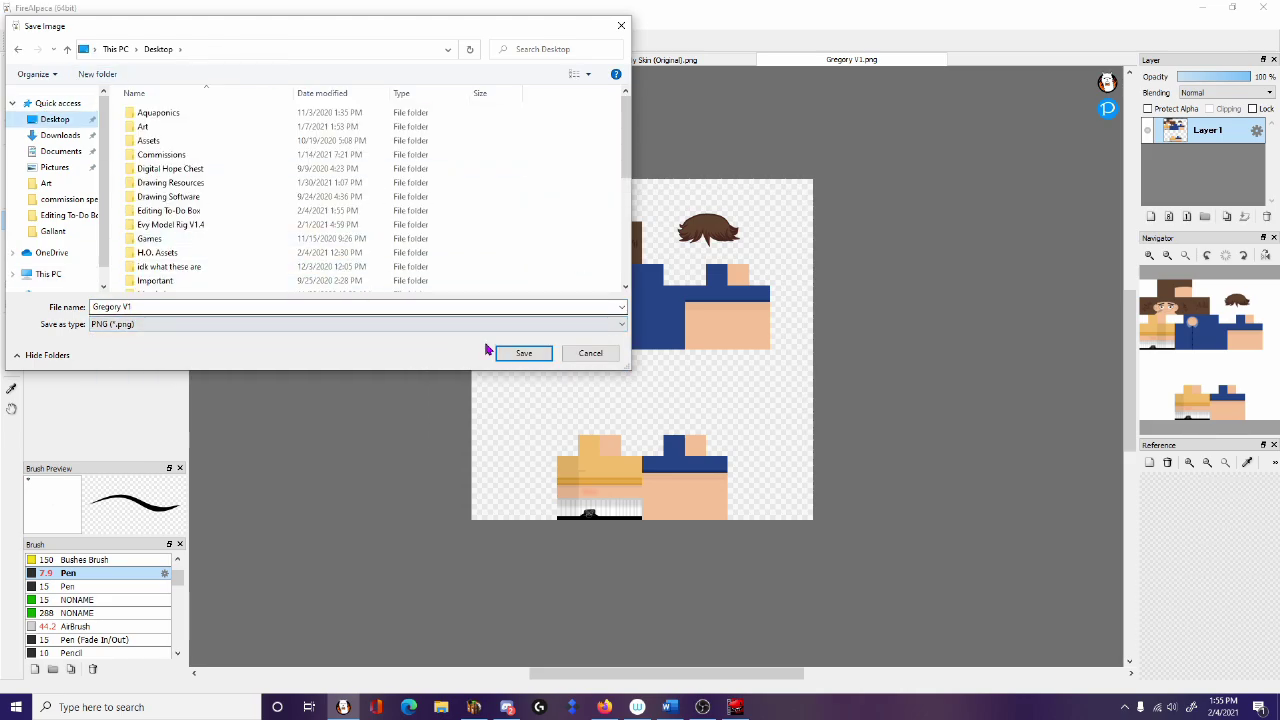
pyautogui.click(521, 350)
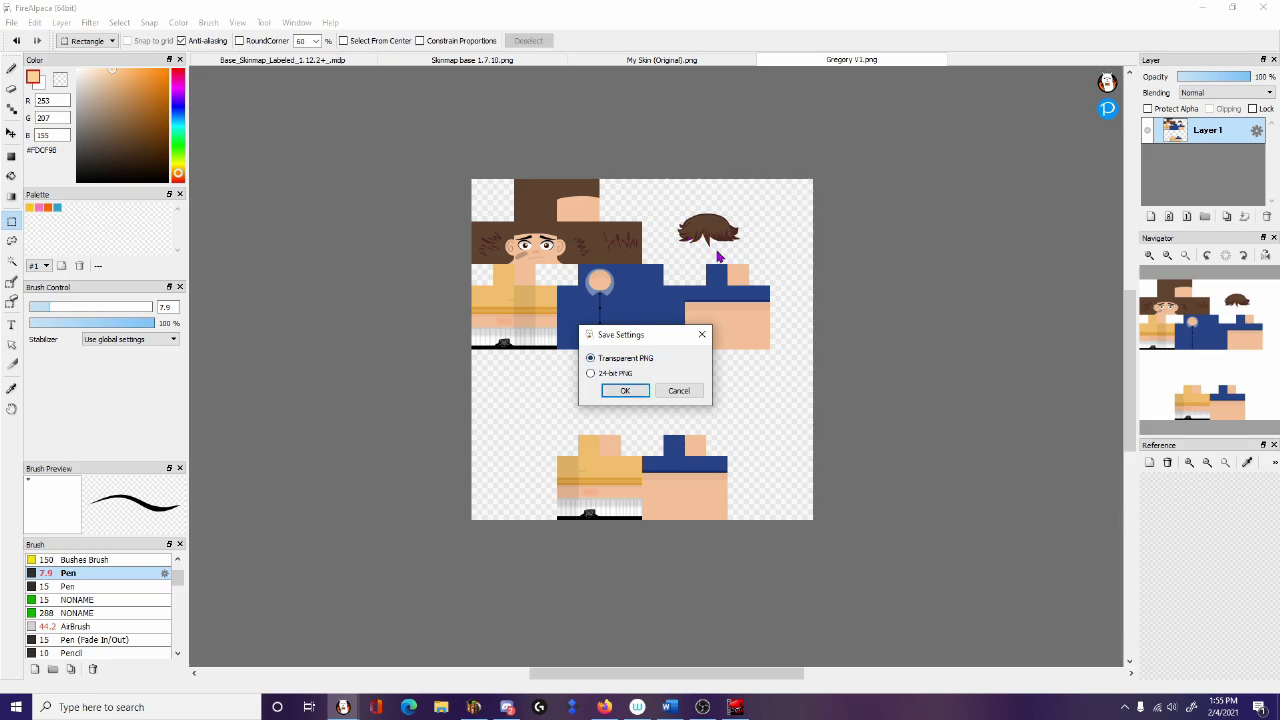
pyautogui.click(643, 396)
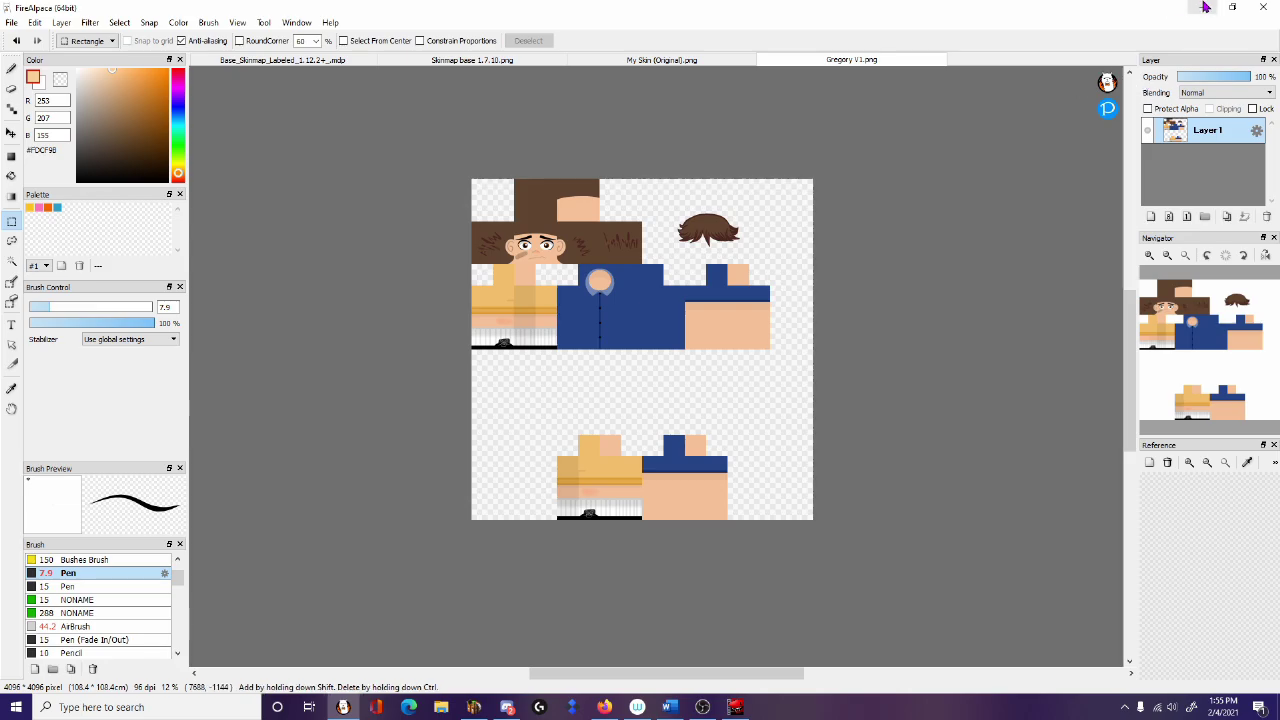
# Step: Switch to Firefox and examine the Mine-imator website, including its download section
pyautogui.click(1204, 7)
pyautogui.moveTo(22, 25); pyautogui.dragTo(330, 160)
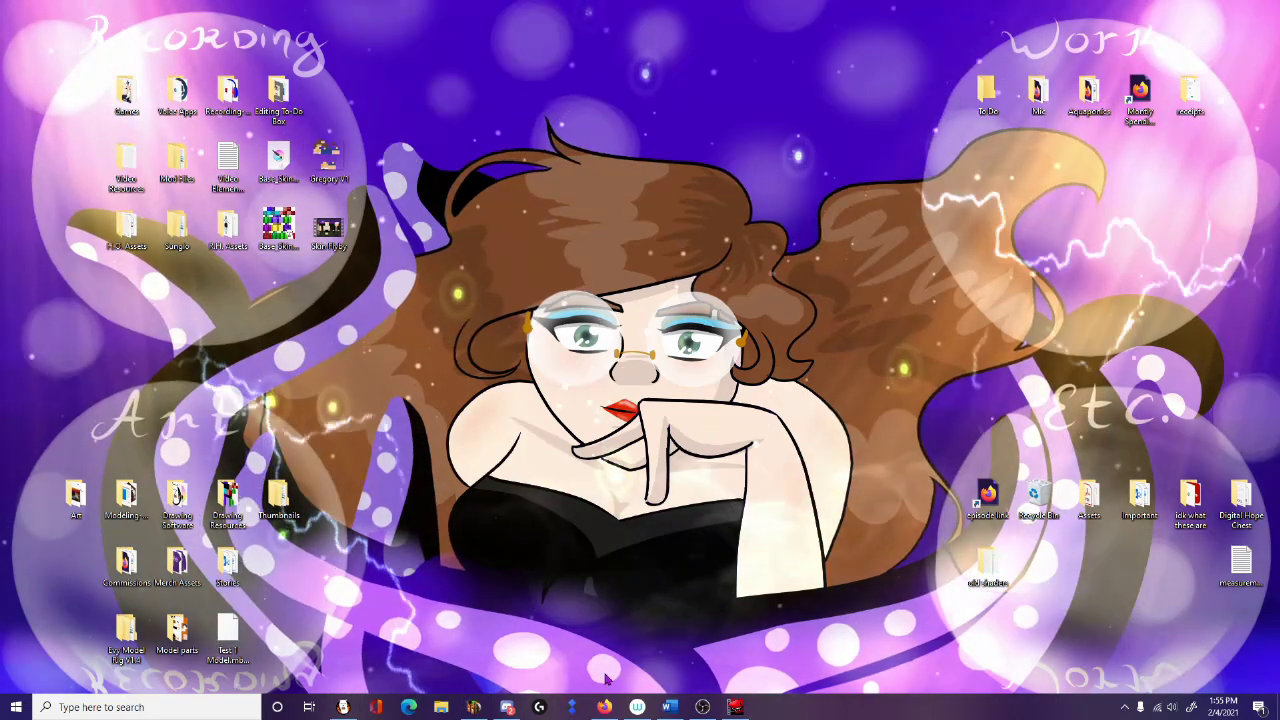
pyautogui.click(605, 707)
pyautogui.click(220, 12)
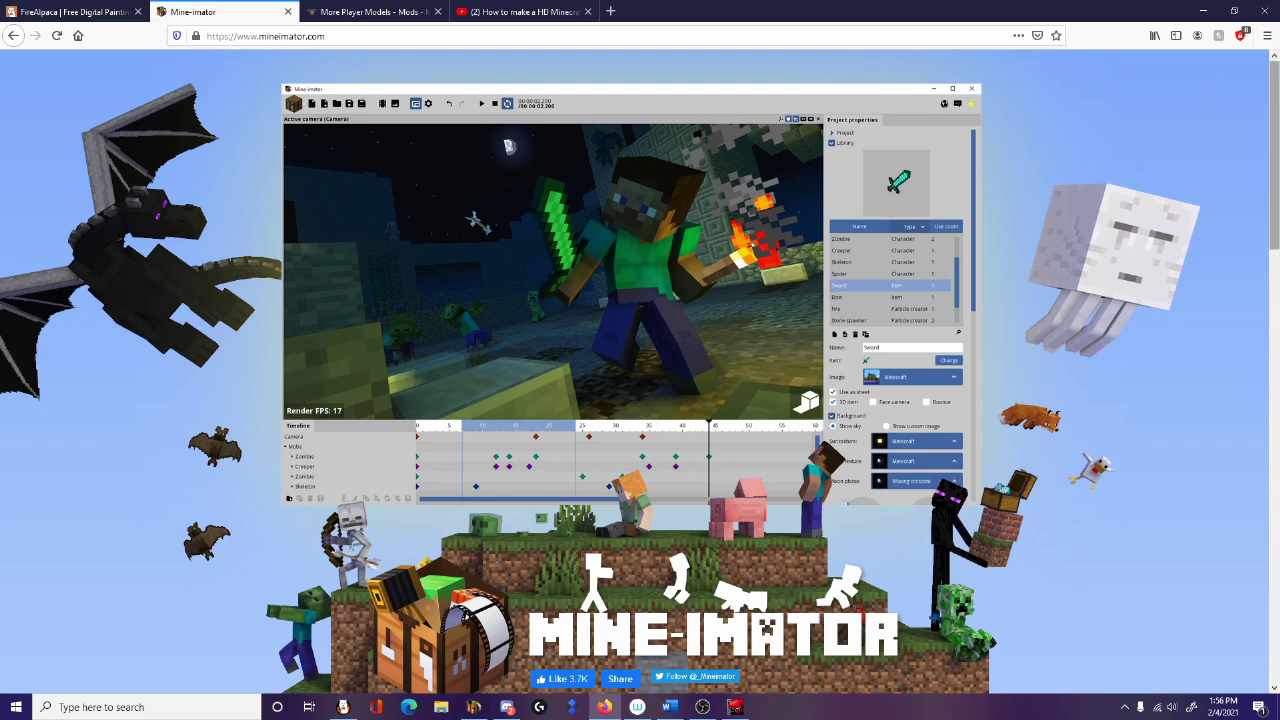
pyautogui.moveTo(1273, 78); pyautogui.dragTo(1254, 102)
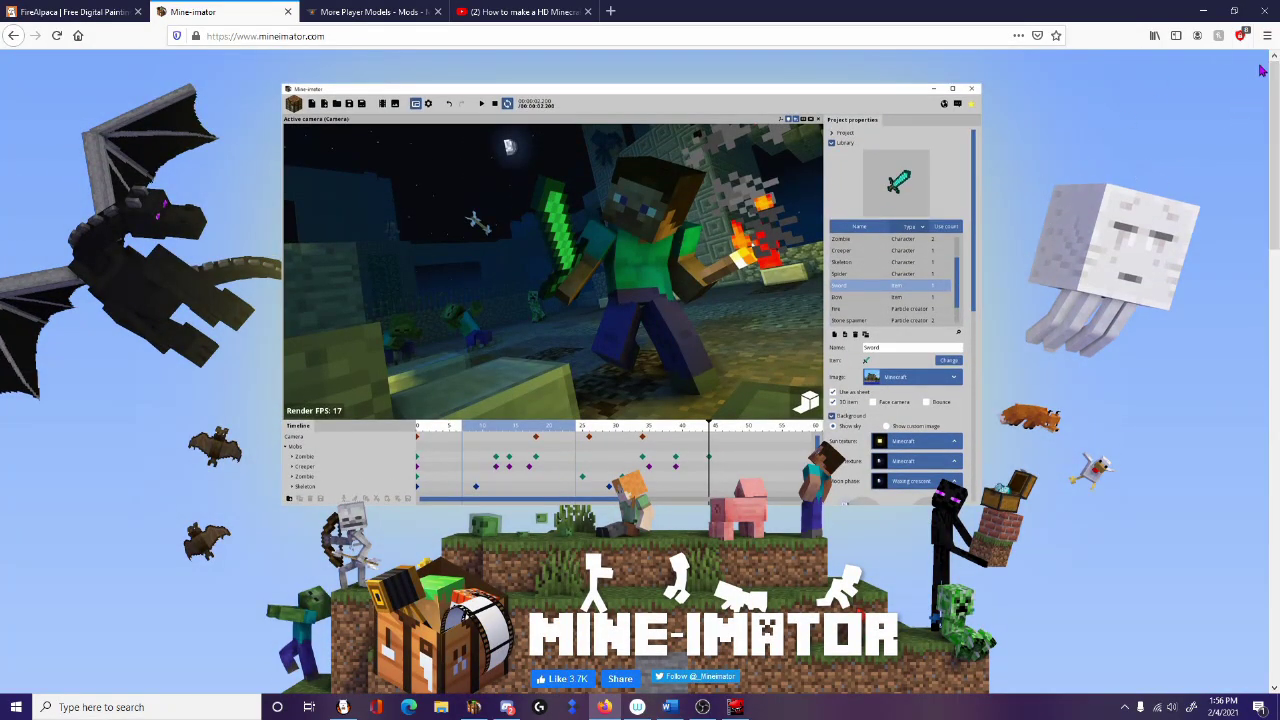
pyautogui.moveTo(1275, 82); pyautogui.dragTo(1273, 420)
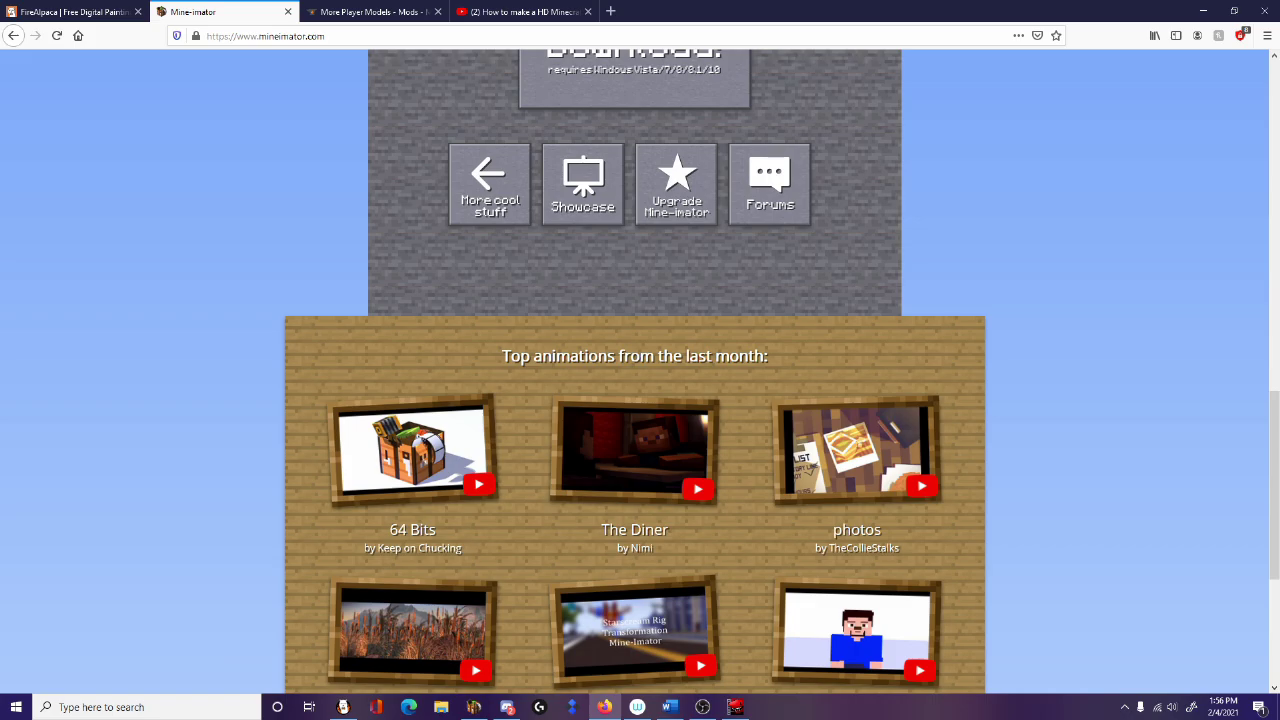
pyautogui.scroll(1, 1275, 413)
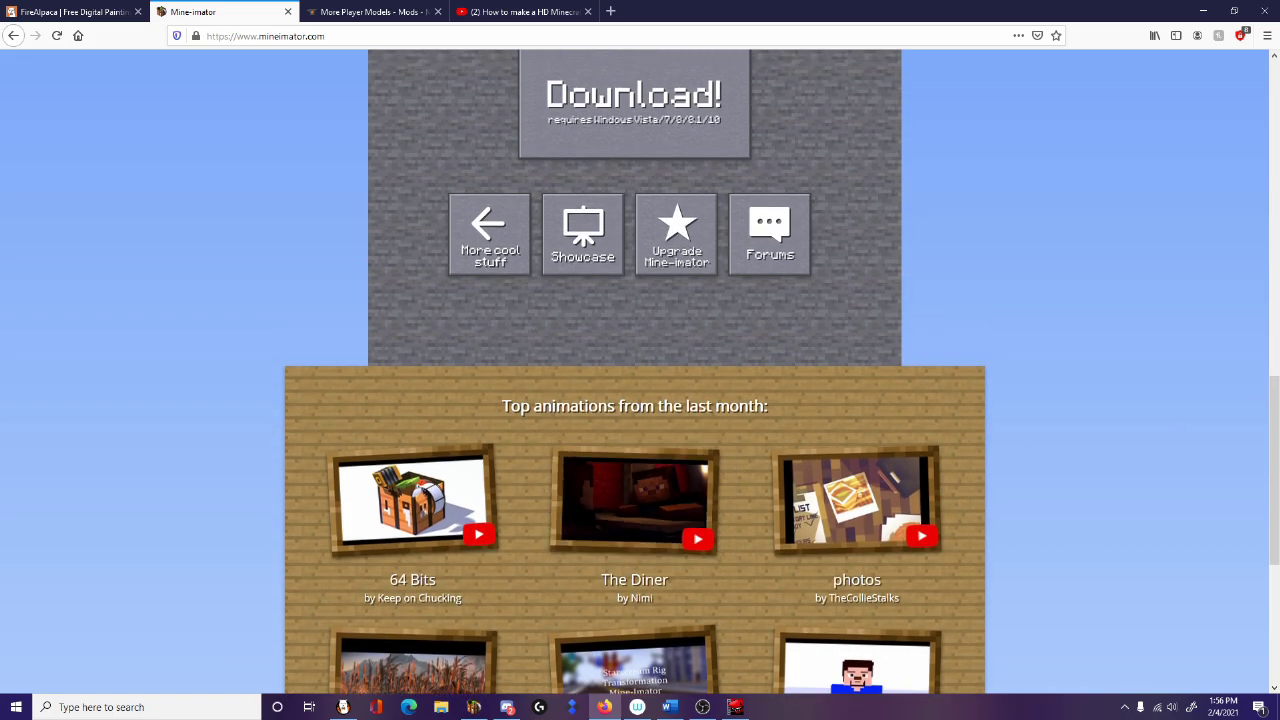
pyautogui.moveTo(1274, 410); pyautogui.dragTo(1274, 280)
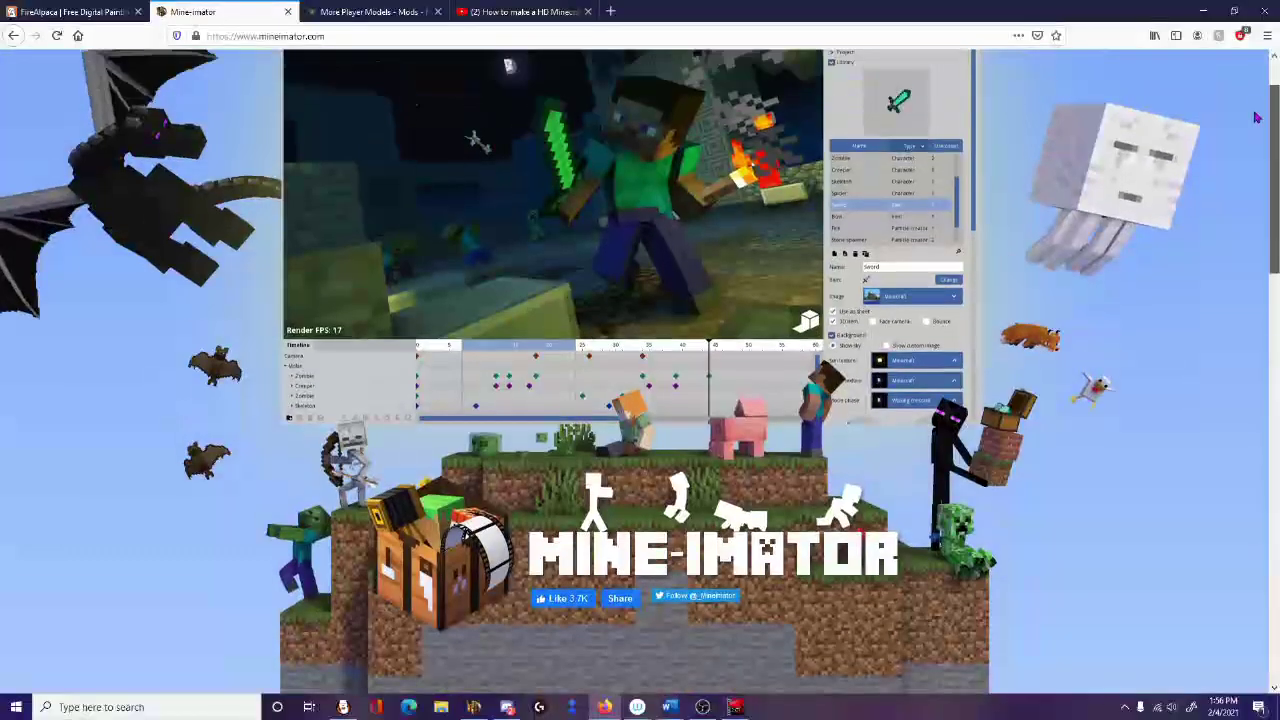
pyautogui.scroll(1, 1256, 100)
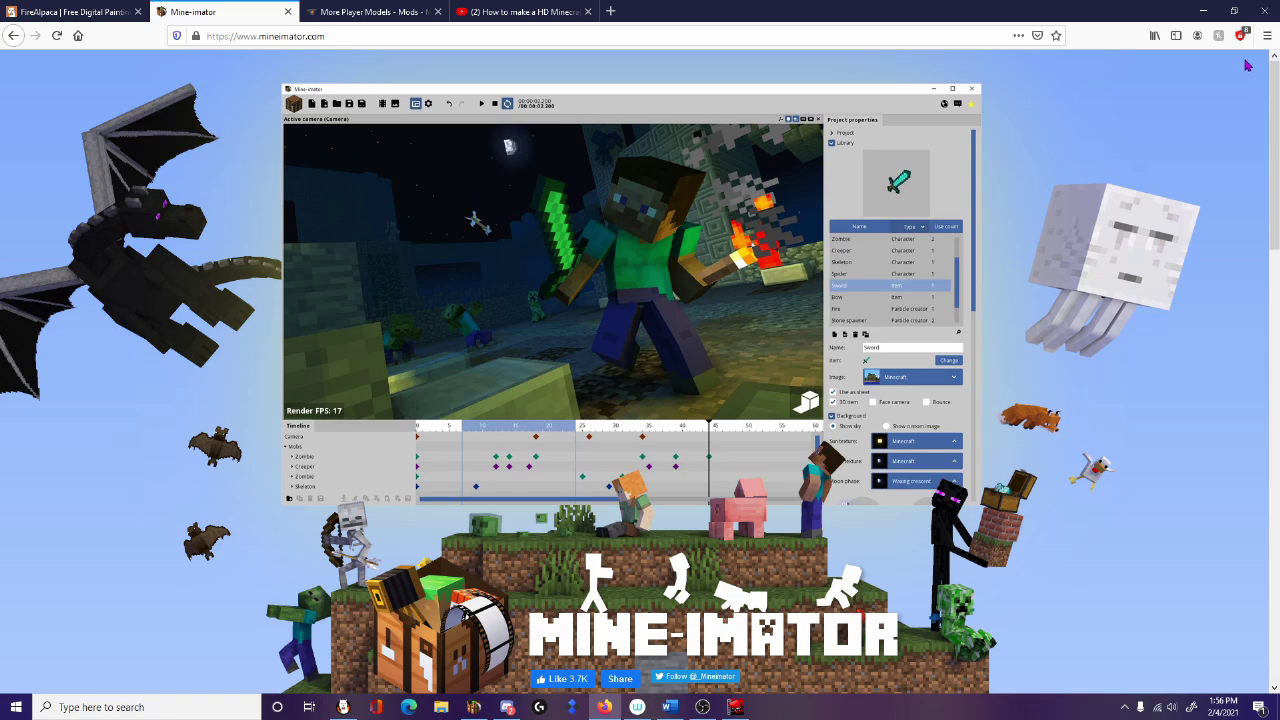
# Step: Switch to Mine-imator and create a new project named tutorial
pyautogui.click(1201, 12)
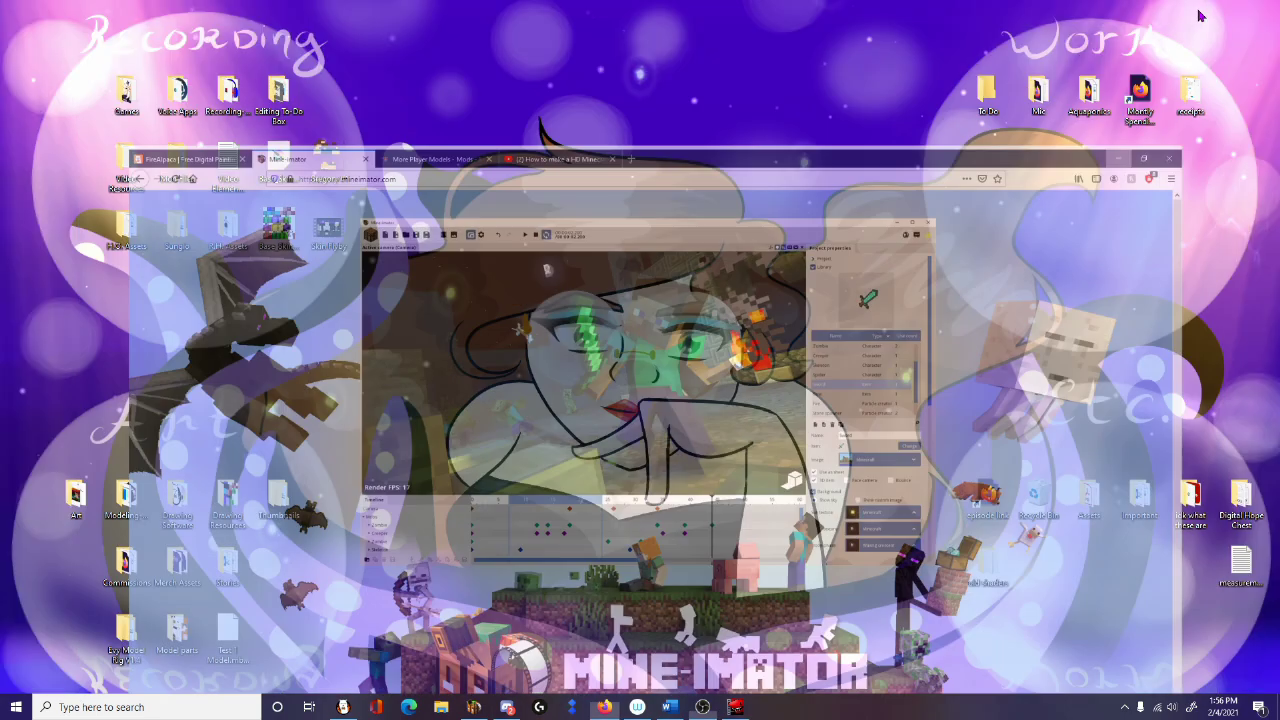
pyautogui.click(482, 707)
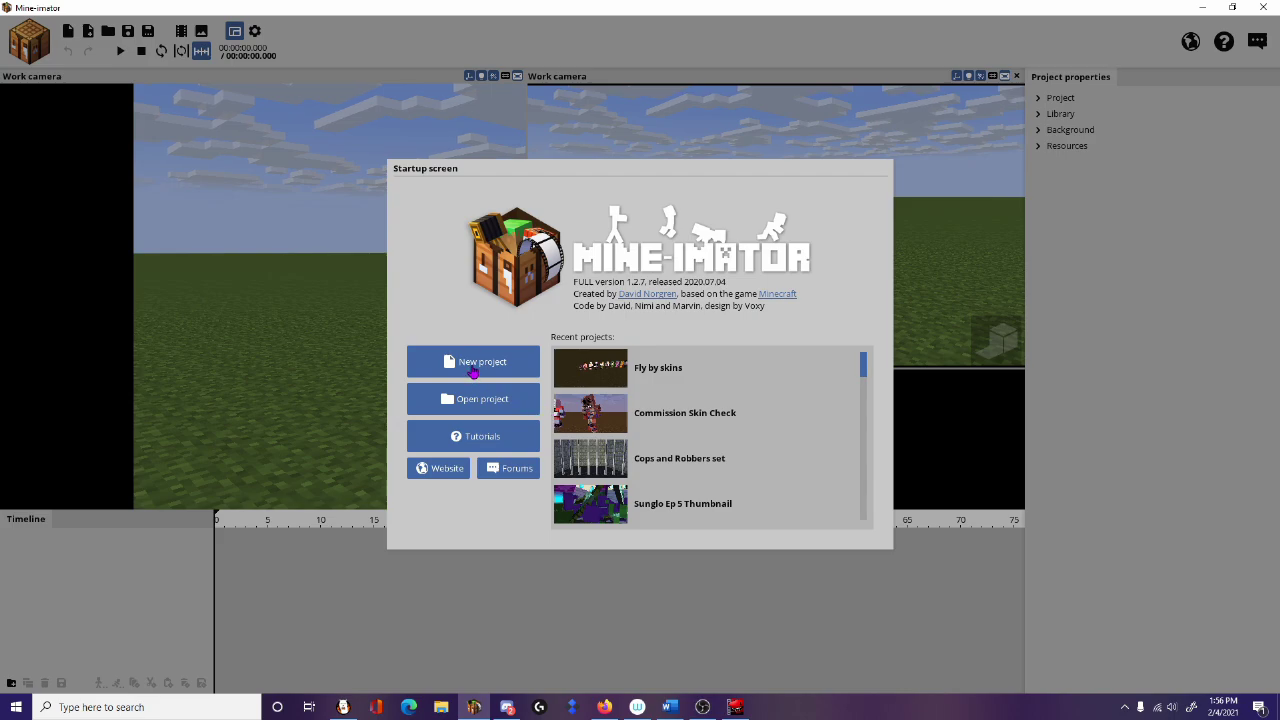
pyautogui.click(462, 363)
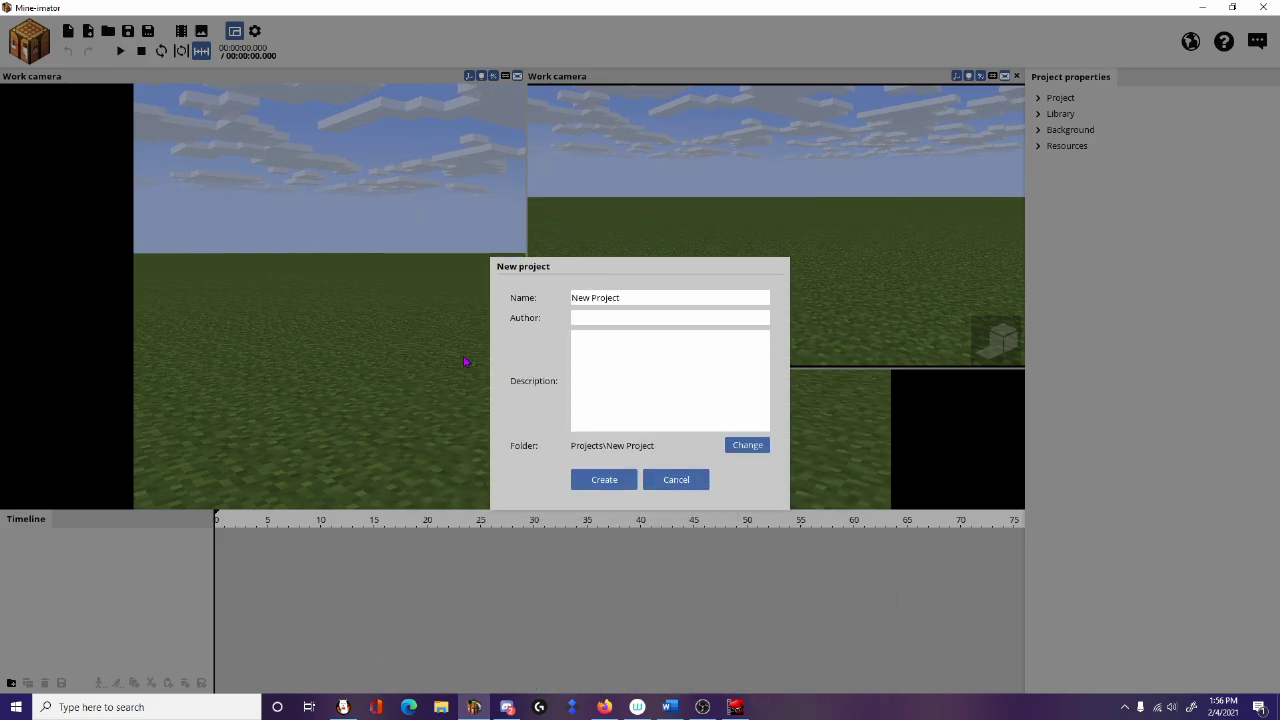
pyautogui.click(658, 266)
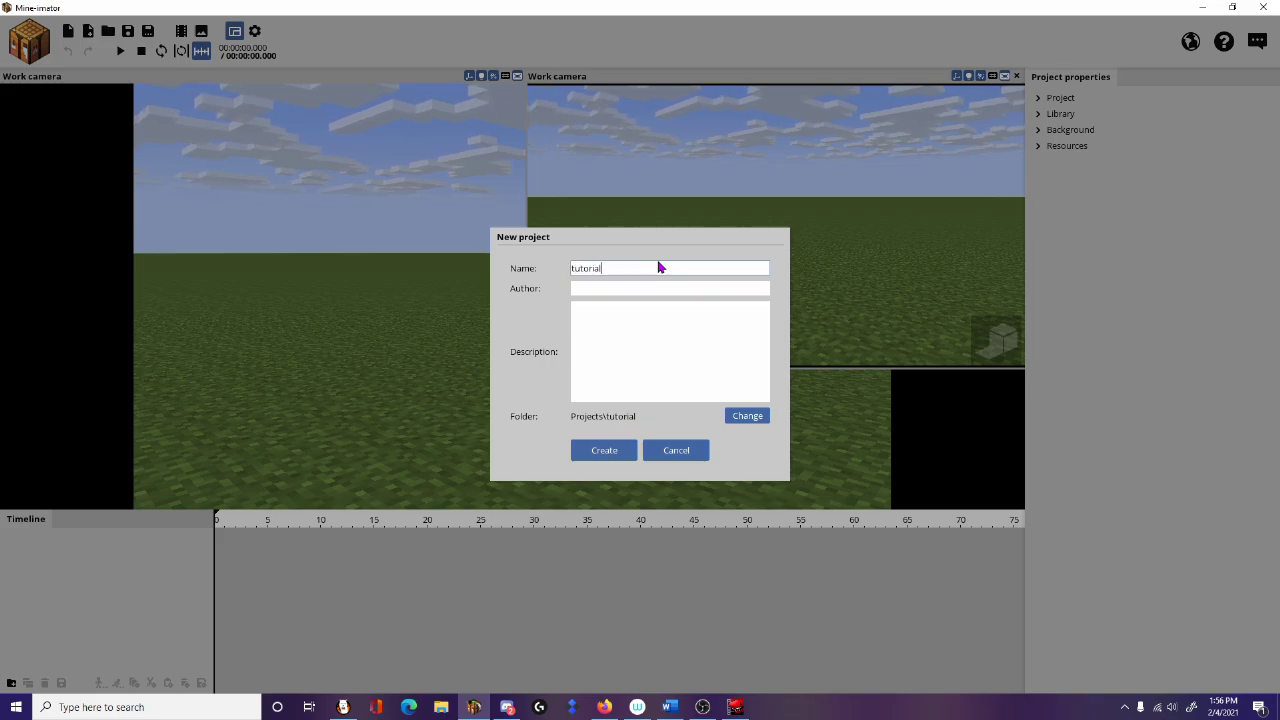
pyautogui.click(587, 451)
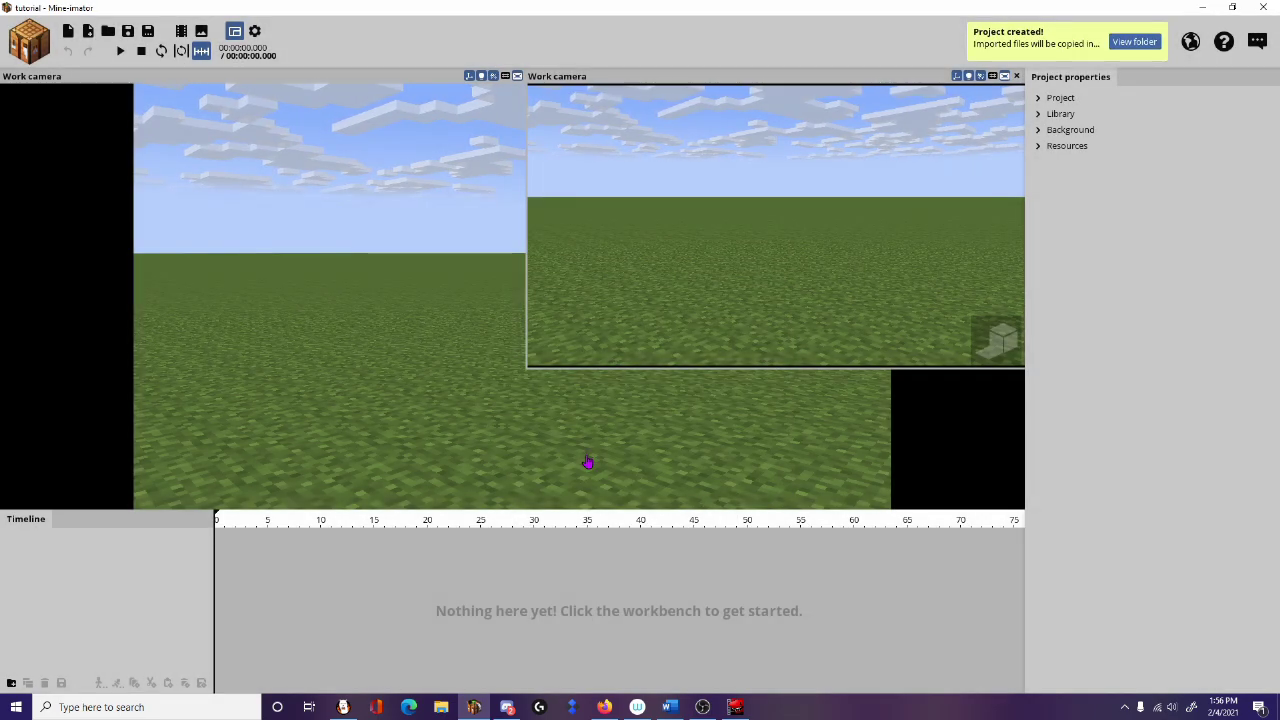
# Step: Close the secondary work camera view so only the main viewport remains
pyautogui.click(1017, 77)
pyautogui.moveTo(549, 266)
pyautogui.mouseDown()
pyautogui.moveTo(549, 340)
pyautogui.moveTo(549, 266)
pyautogui.mouseUp()
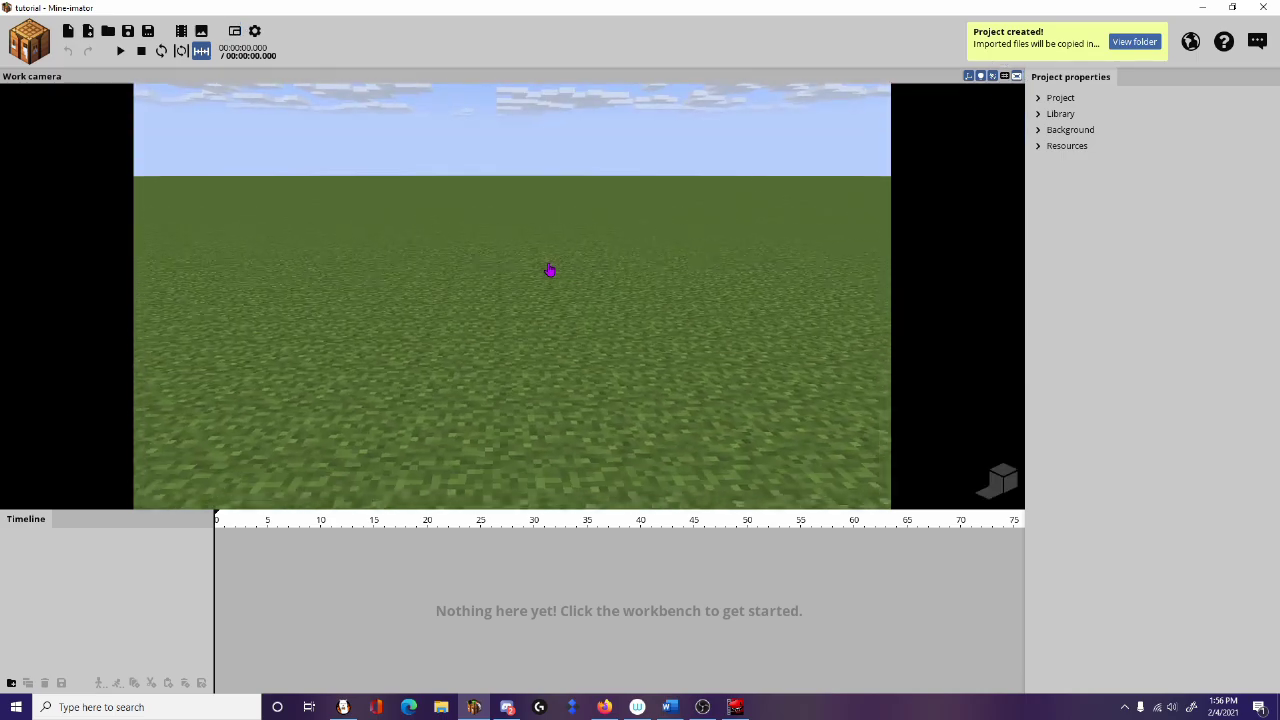
pyautogui.scroll(3, 549, 269)
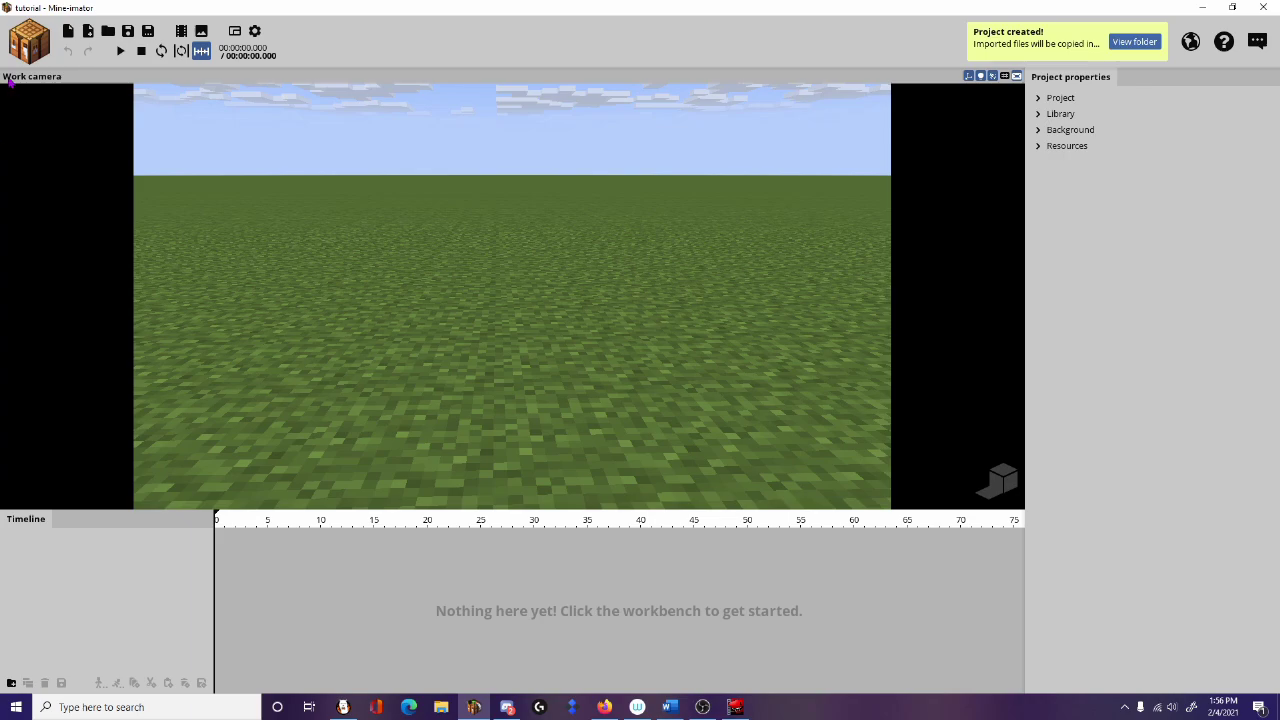
# Step: Create a Human character that uses the Gregory V1 image from the Desktop as its skin
pyautogui.click(13, 59)
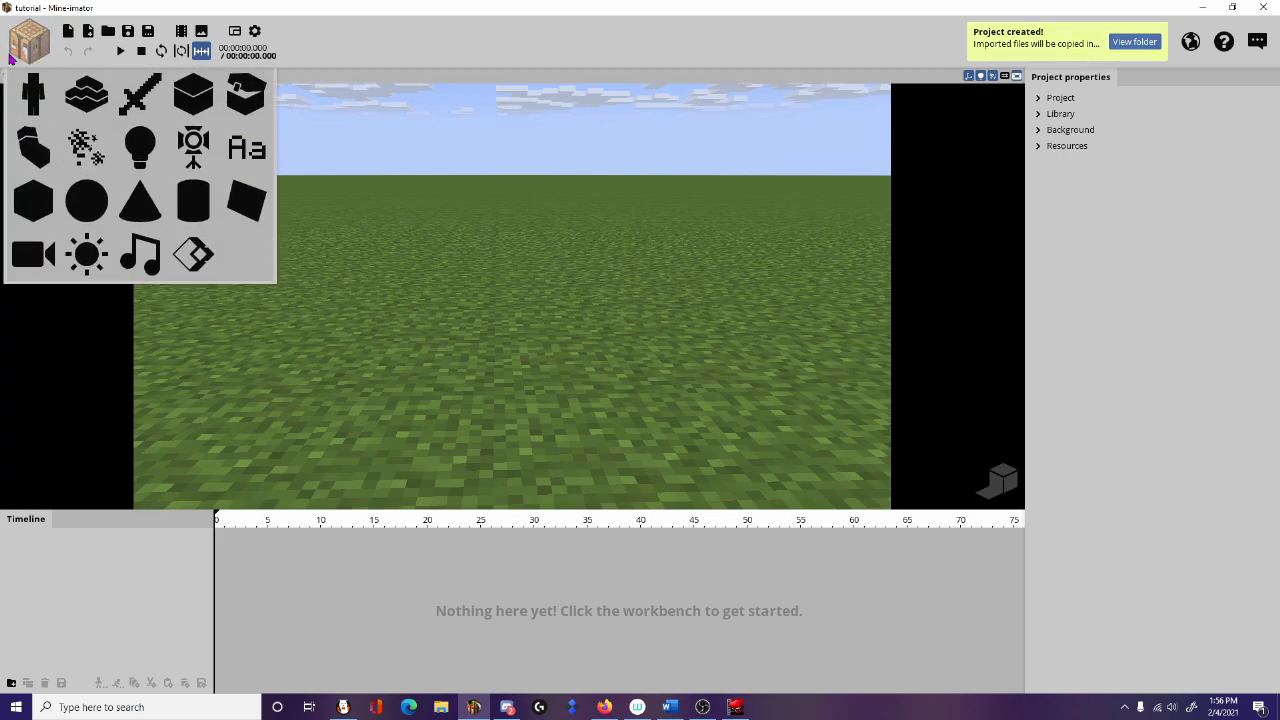
pyautogui.click(38, 92)
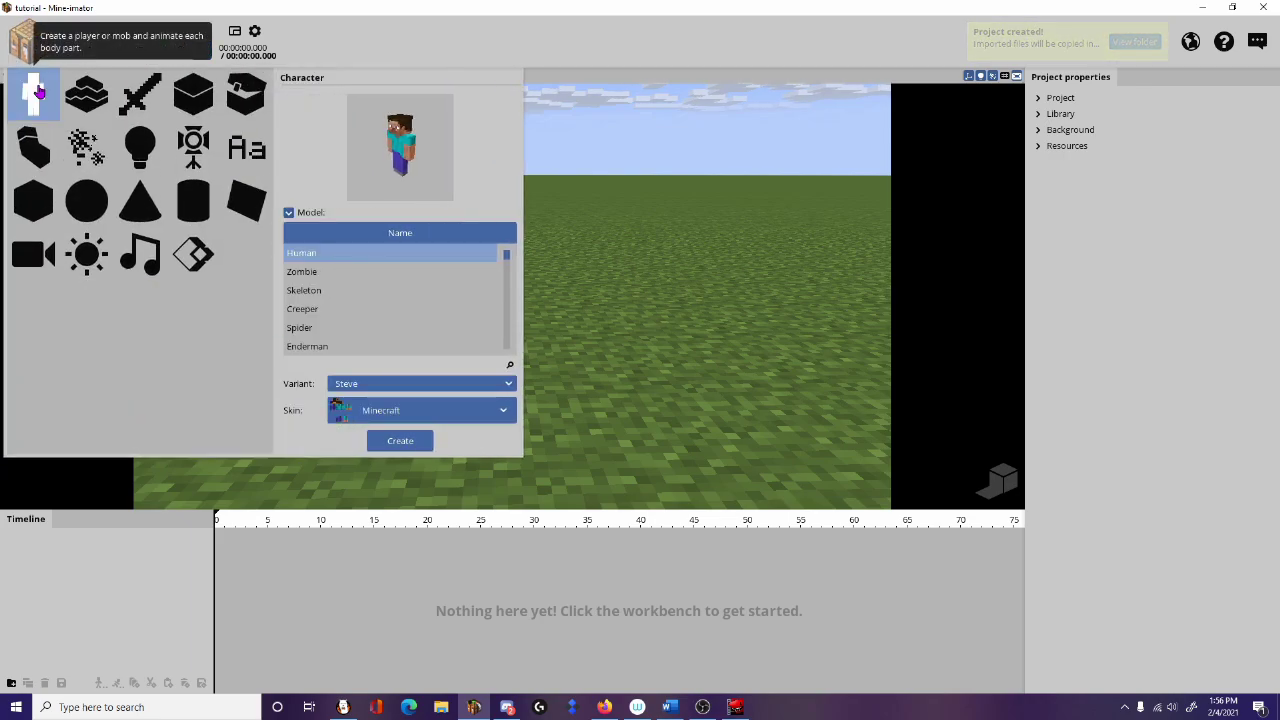
pyautogui.click(395, 410)
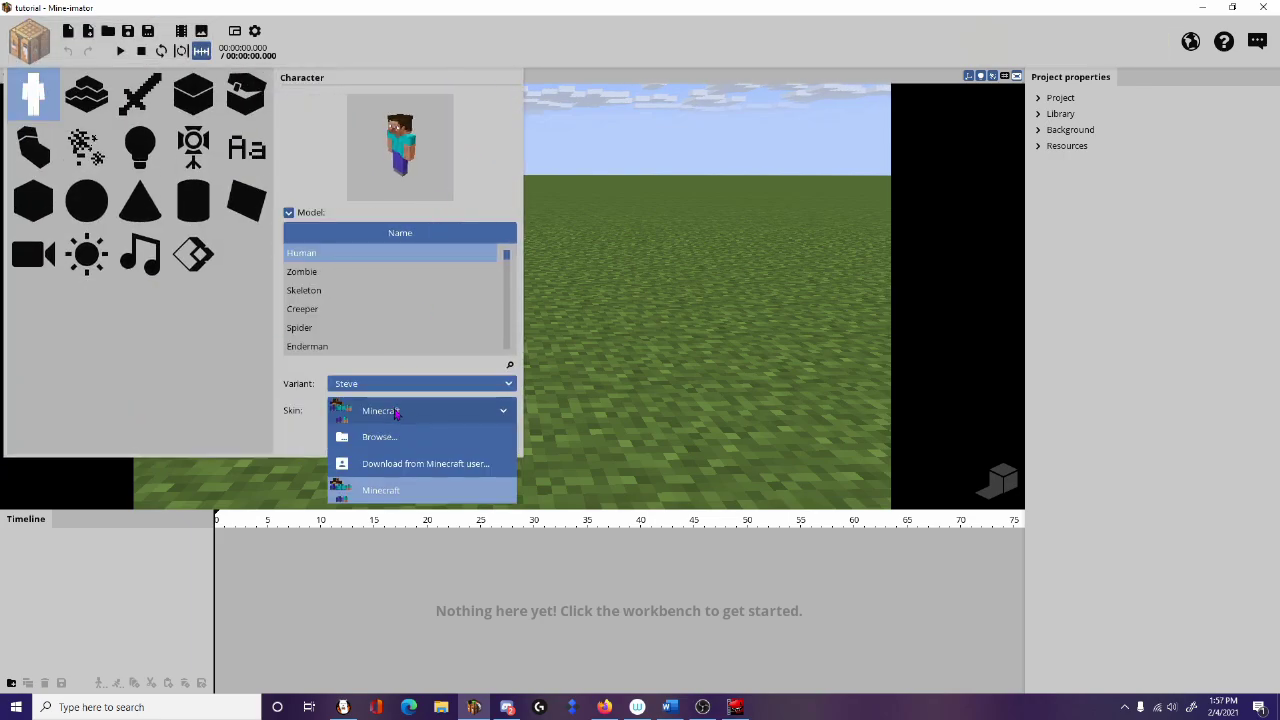
pyautogui.click(392, 437)
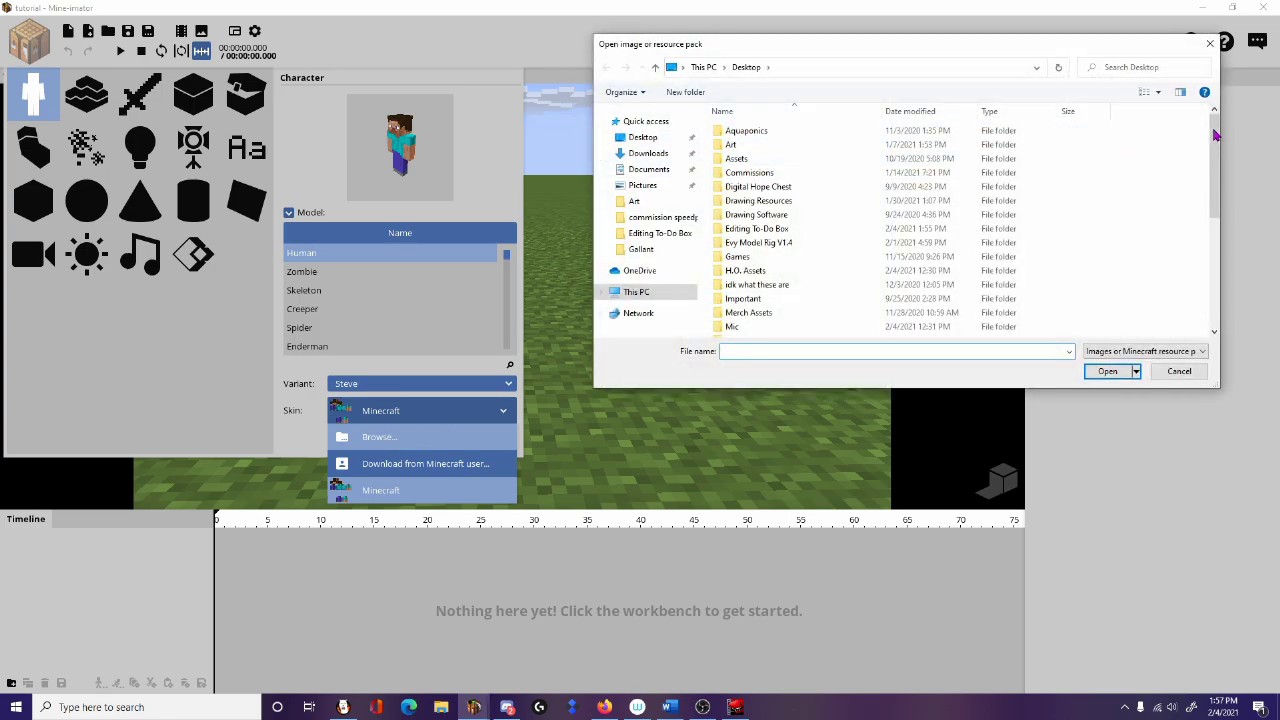
pyautogui.moveTo(1217, 135); pyautogui.dragTo(1218, 305)
pyautogui.click(926, 318)
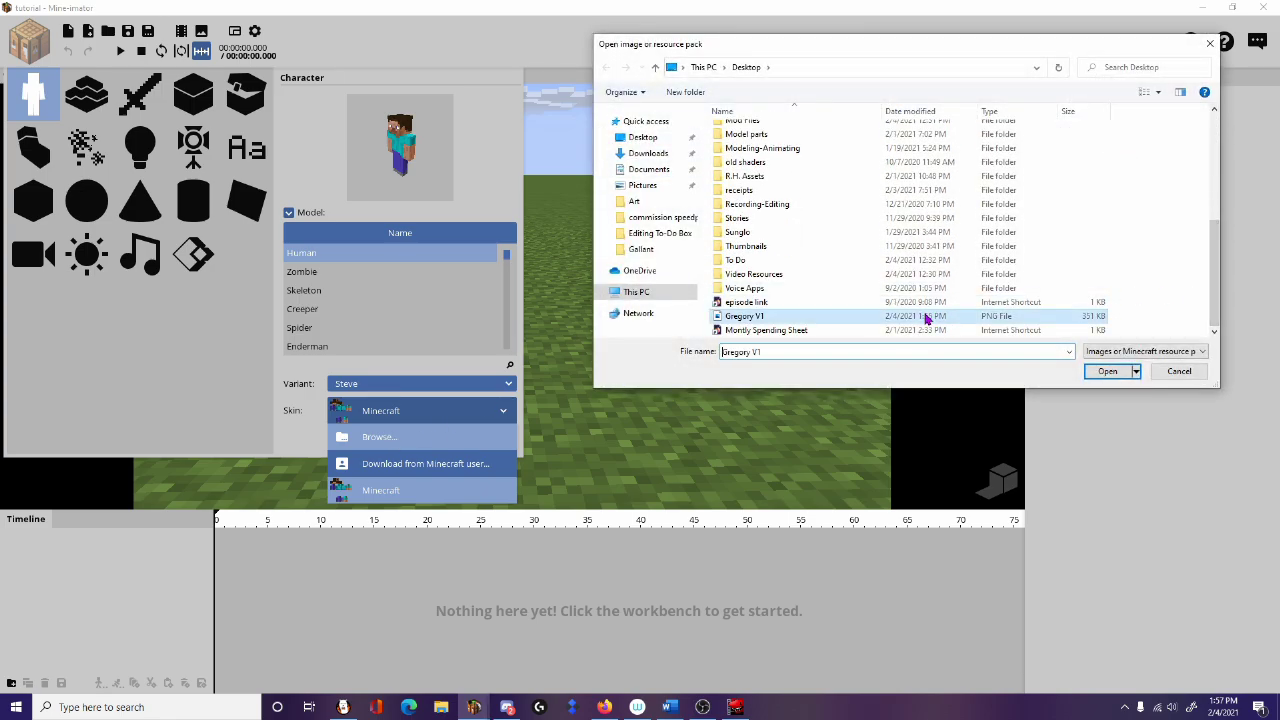
pyautogui.click(1106, 371)
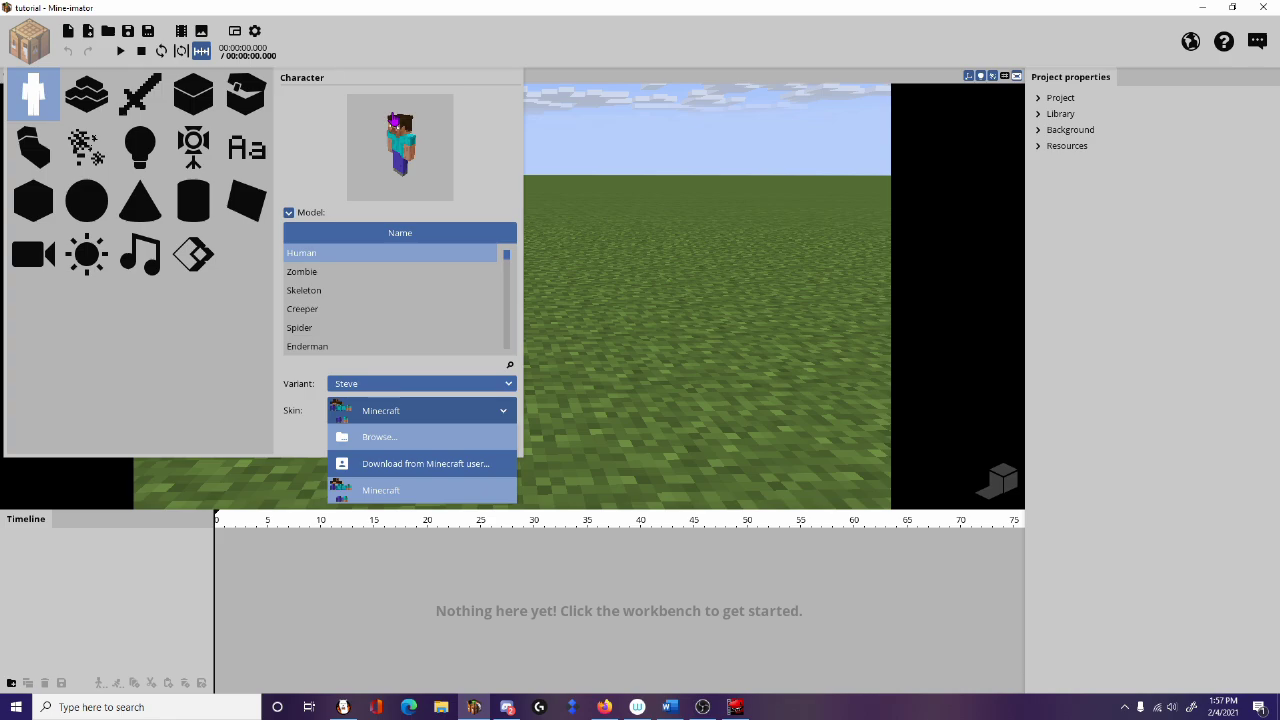
pyautogui.click(399, 441)
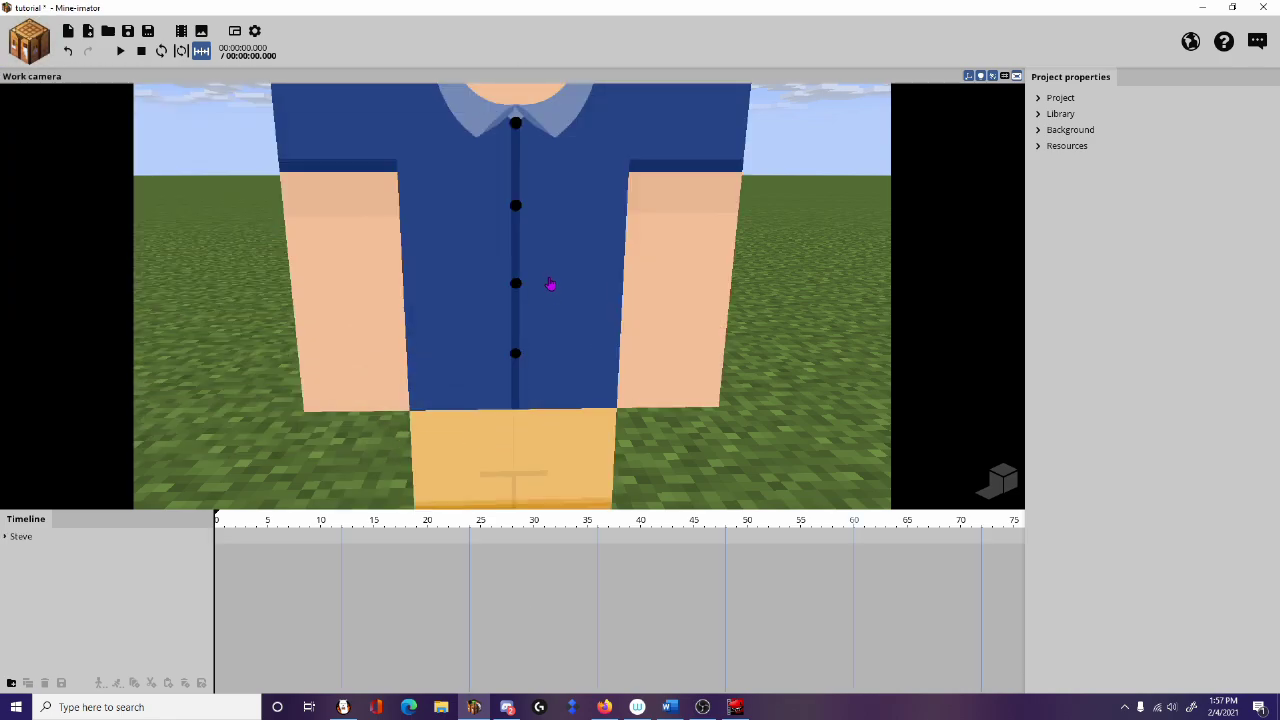
# Step: Examine the front of the skinned character in the viewport, including its face, hat layer and clothing
pyautogui.click(550, 284)
pyautogui.scroll(-5, 545, 284)
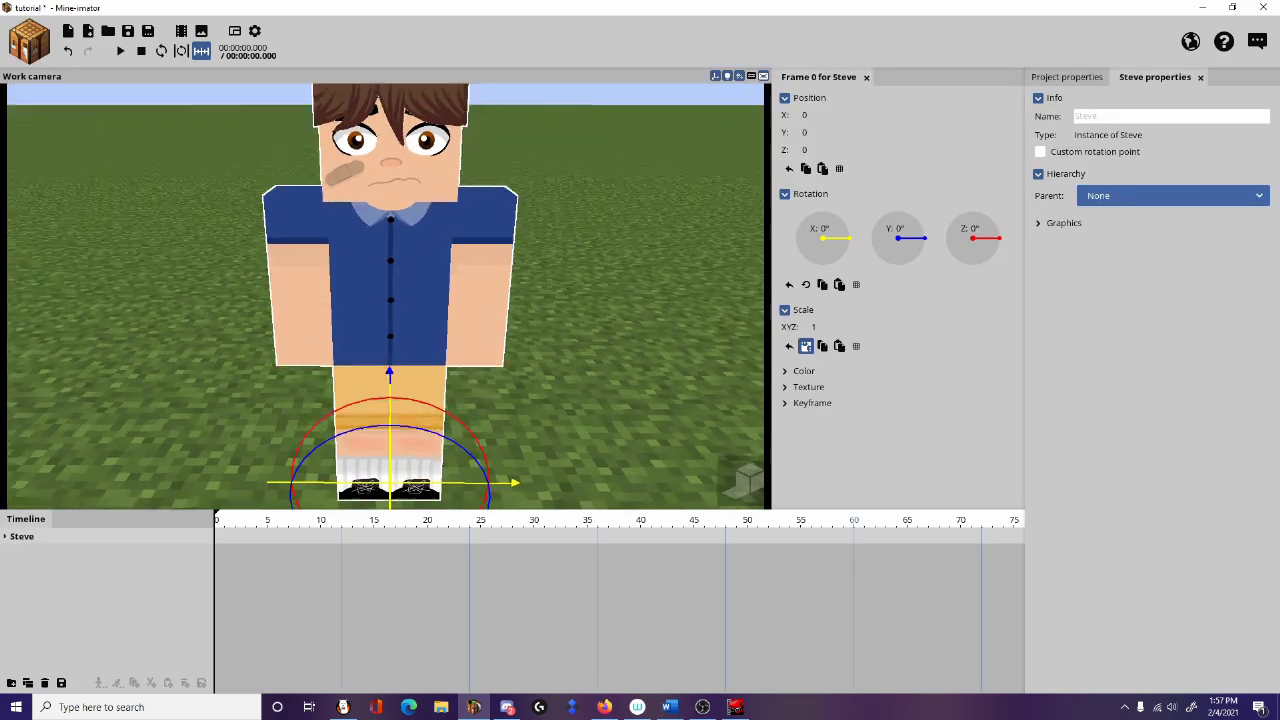
pyautogui.click(540, 309)
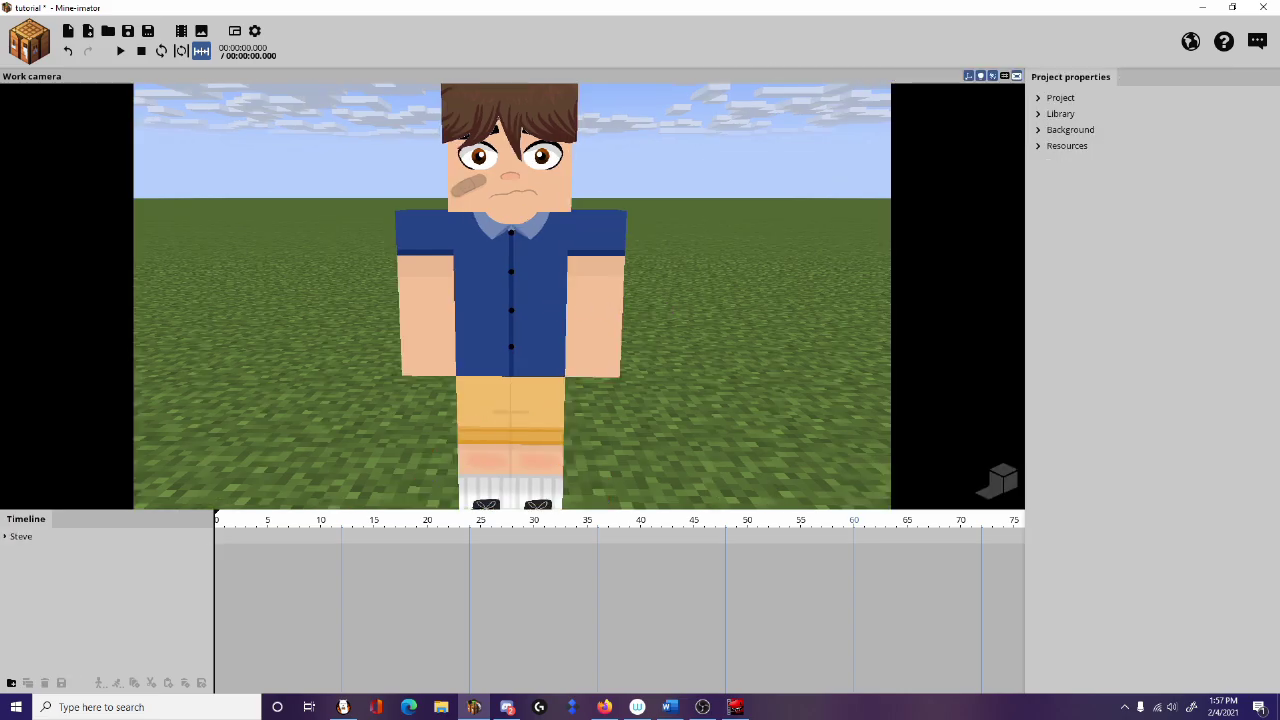
pyautogui.moveTo(620, 320); pyautogui.dragTo(653, 269)
pyautogui.click(540, 135)
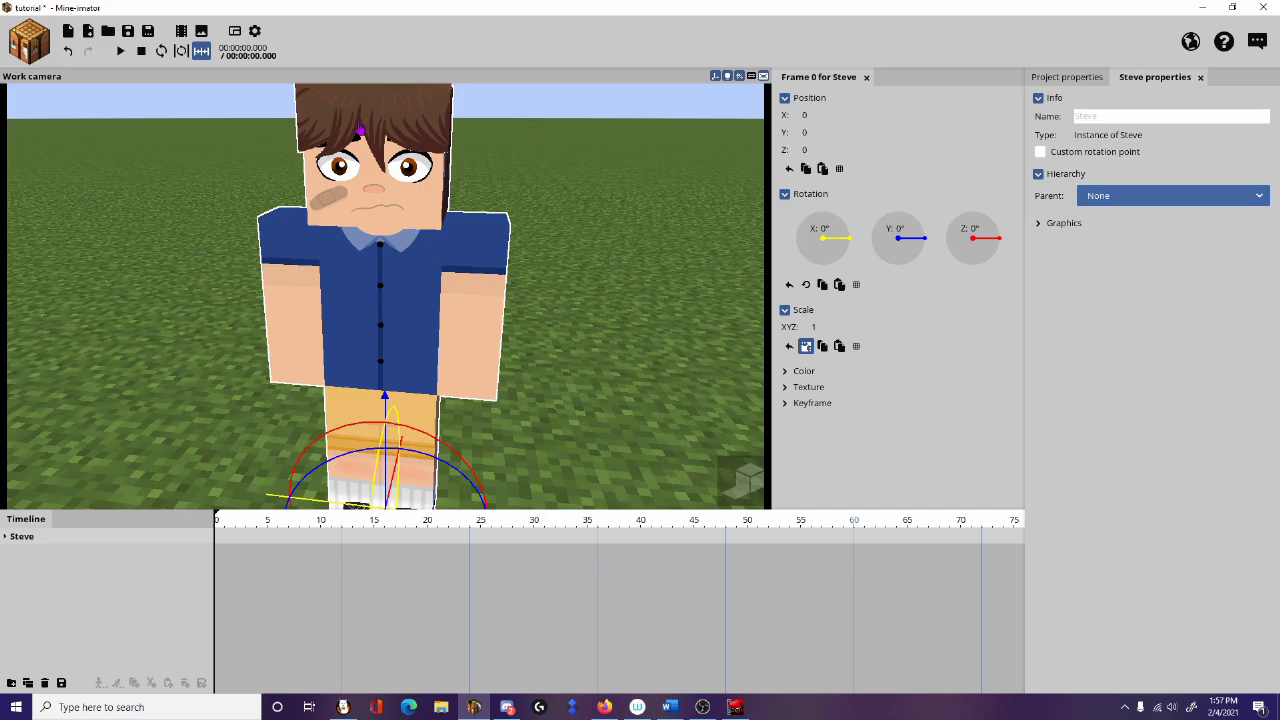
pyautogui.moveTo(526, 157); pyautogui.dragTo(519, 208)
pyautogui.scroll(-1, 518, 207)
pyautogui.scroll(1, 518, 207)
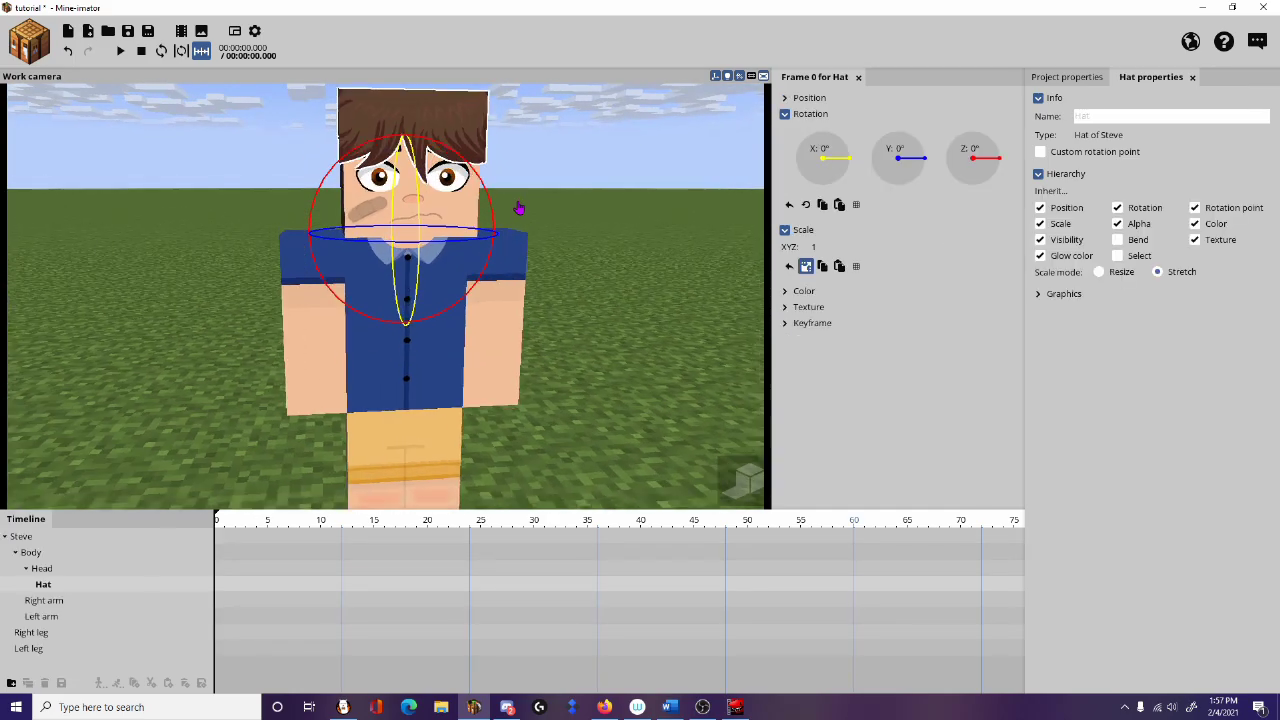
pyautogui.scroll(-1, 518, 207)
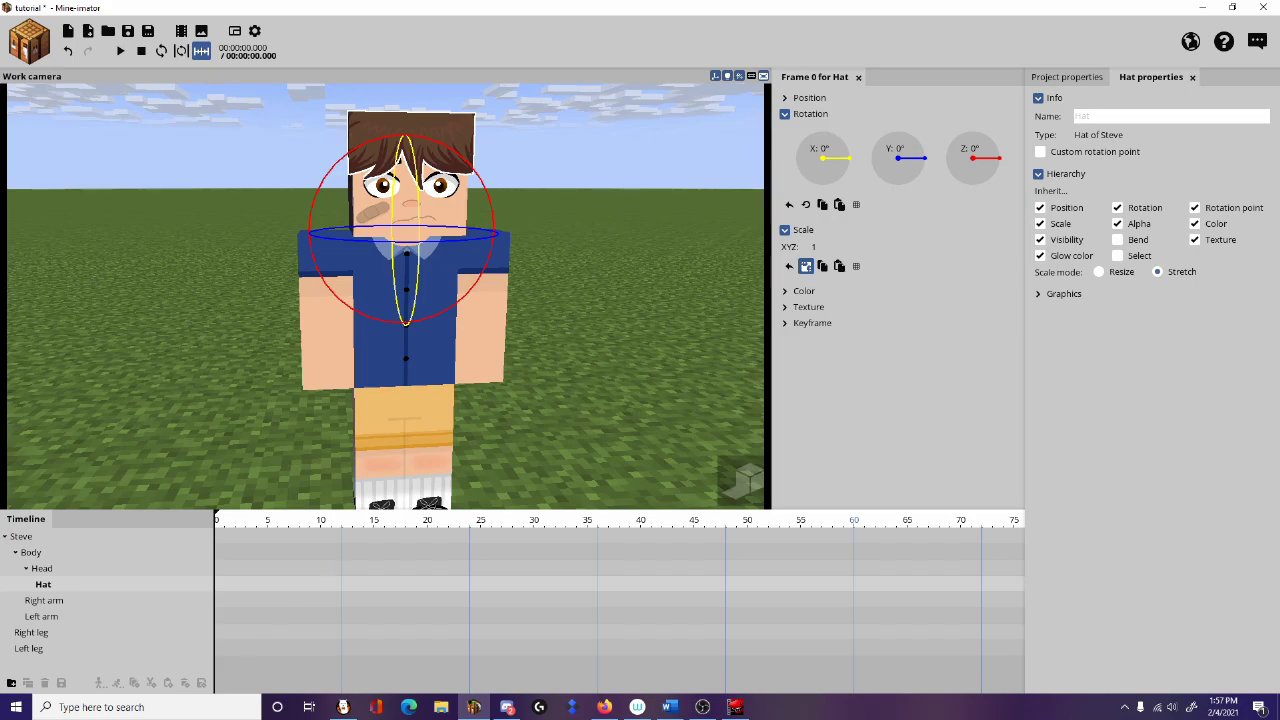
# Step: Deselect the character and inspect the skin close up, from underneath and at full length
pyautogui.moveTo(510, 221); pyautogui.dragTo(537, 216)
pyautogui.press('w')
pyautogui.press('w')
pyautogui.press('s')
pyautogui.moveTo(561, 288); pyautogui.dragTo(563, 277)
pyautogui.click(577, 242)
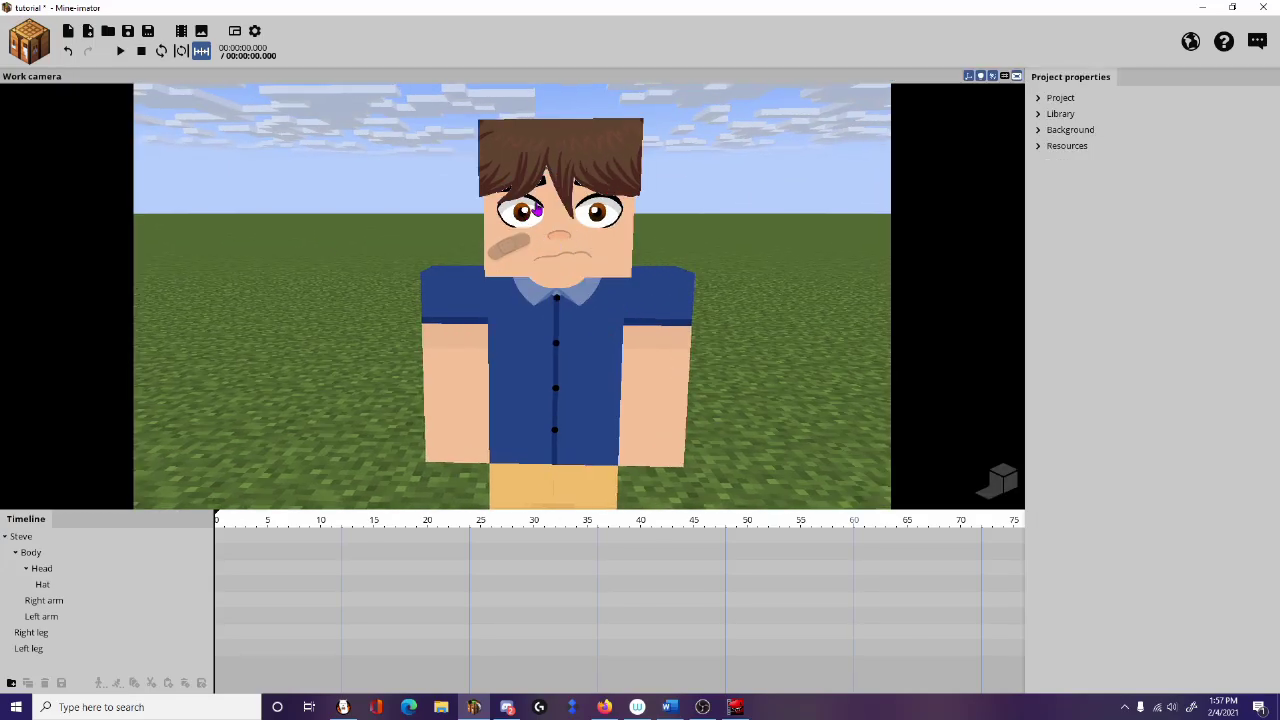
pyautogui.moveTo(577, 242); pyautogui.dragTo(537, 216)
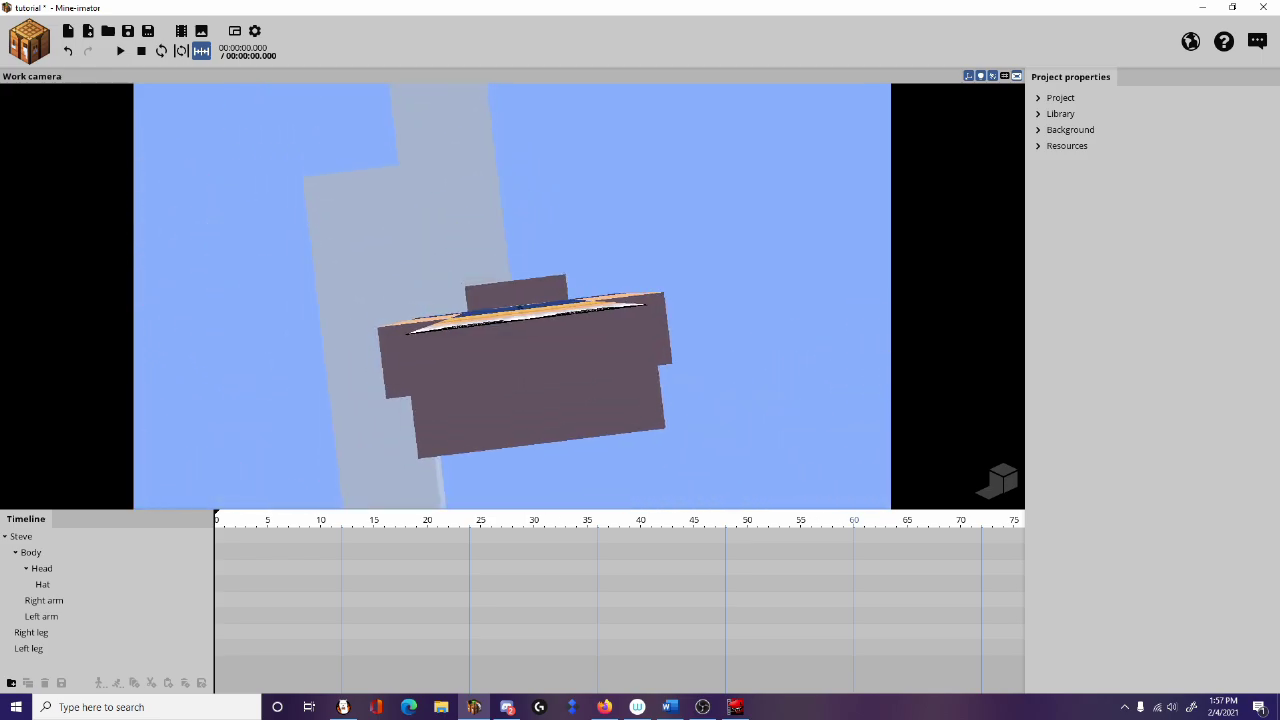
pyautogui.moveTo(537, 216); pyautogui.dragTo(559, 609)
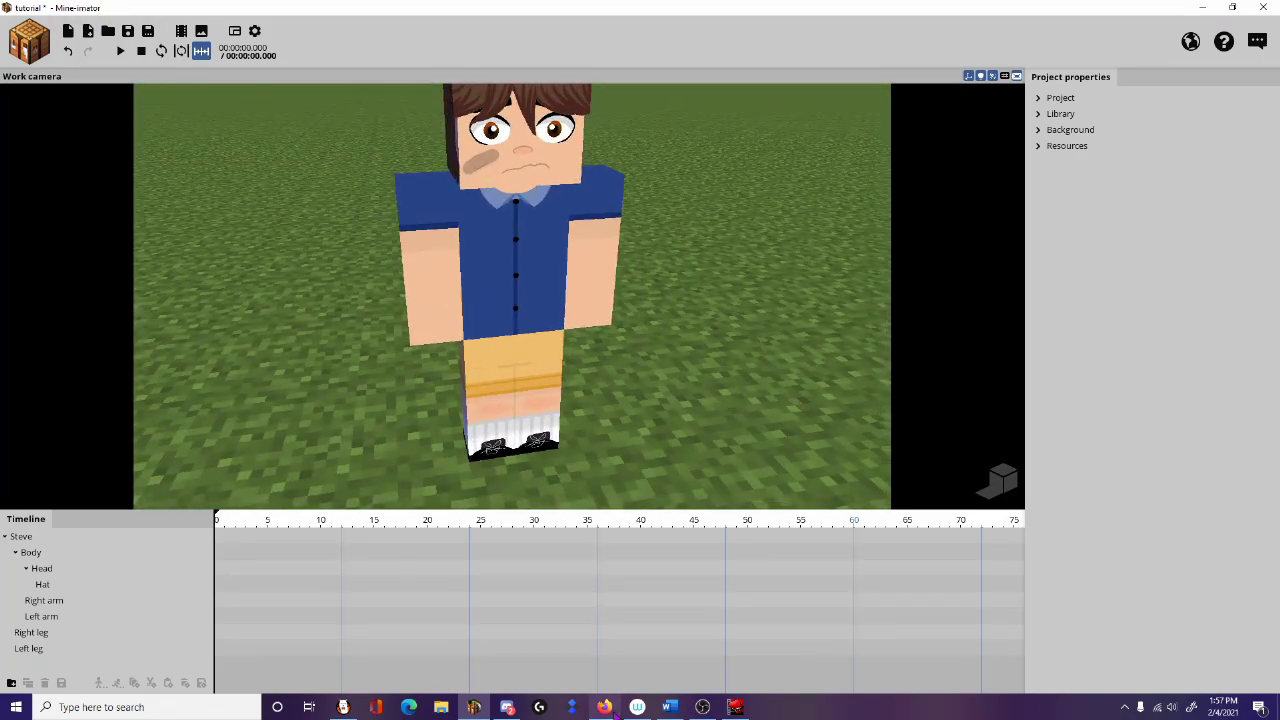
# Step: Switch to FireAlpaca and review the arm, leg and face areas of the Gregory V1.png texture
pyautogui.click(345, 707)
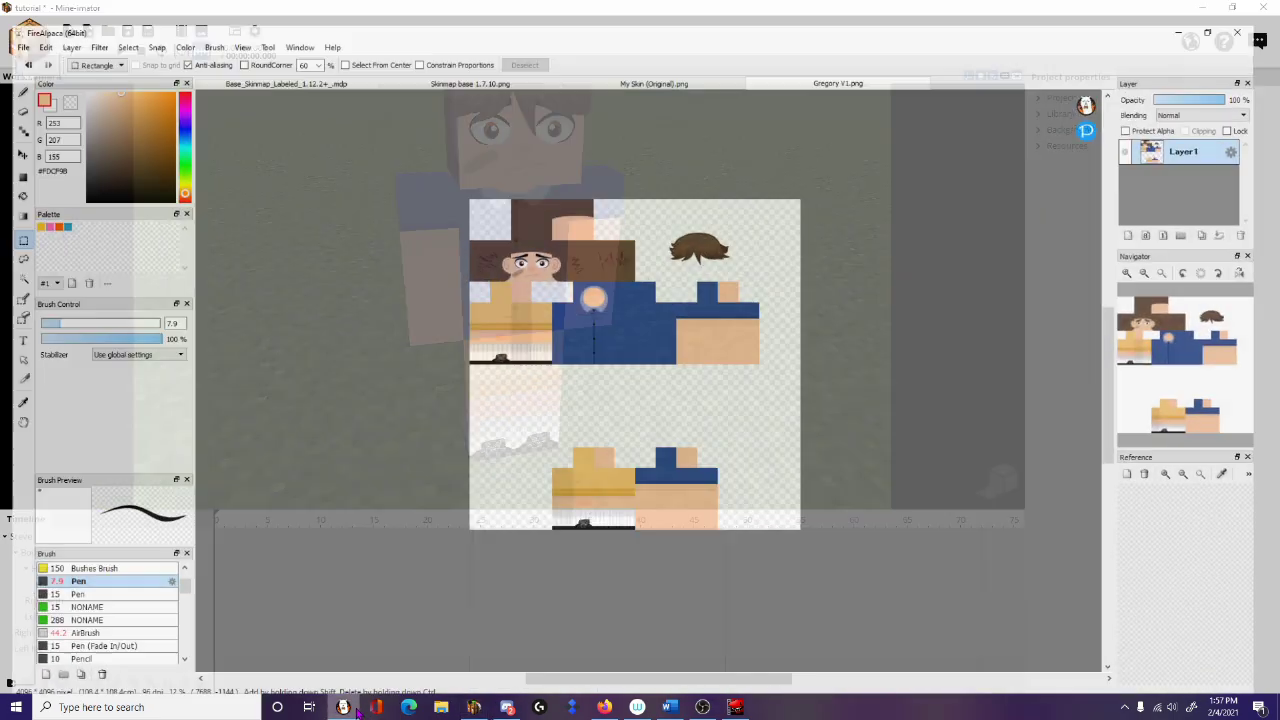
pyautogui.scroll(5, 740, 357)
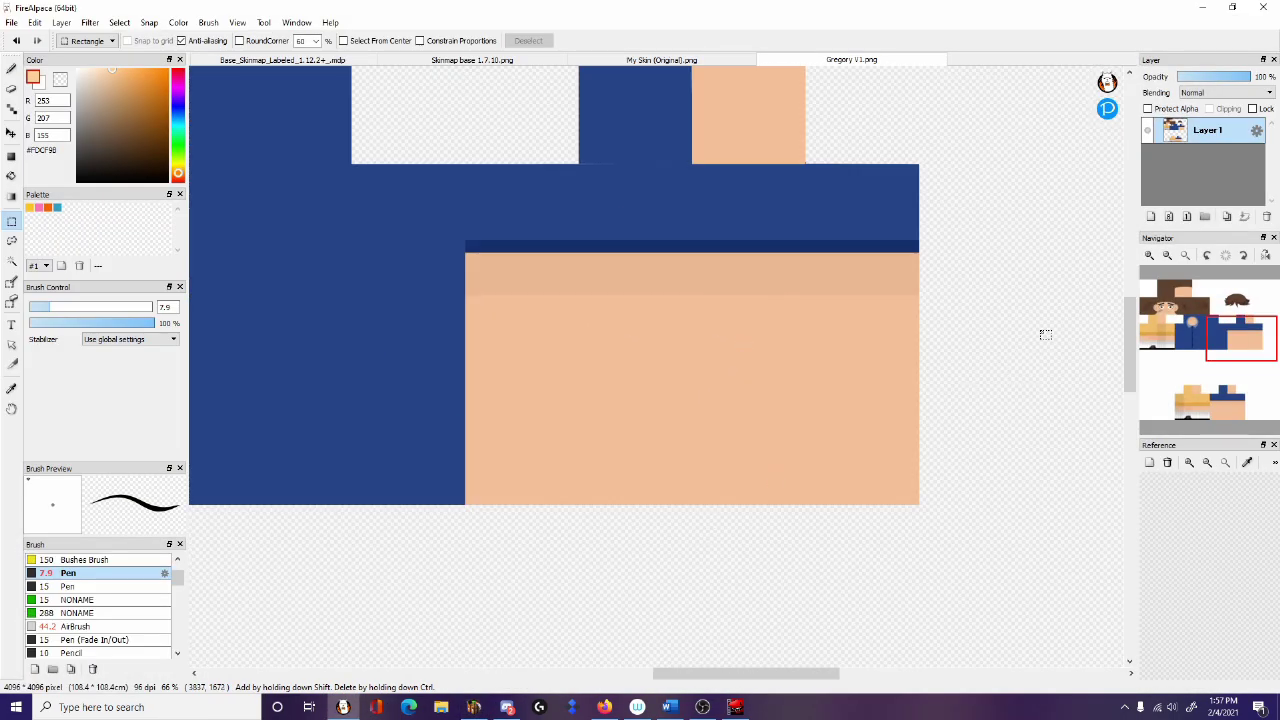
pyautogui.moveTo(1205, 366); pyautogui.dragTo(1153, 338)
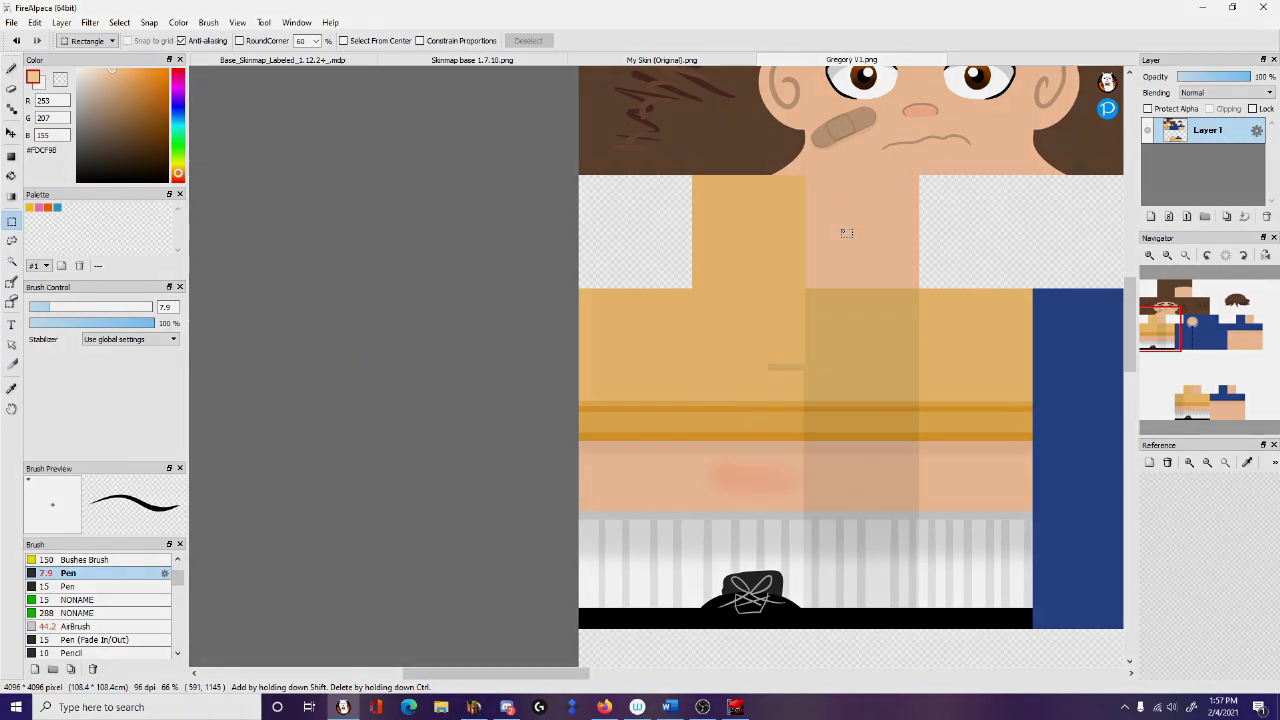
pyautogui.scroll(-6, 962, 268)
pyautogui.scroll(4, 962, 268)
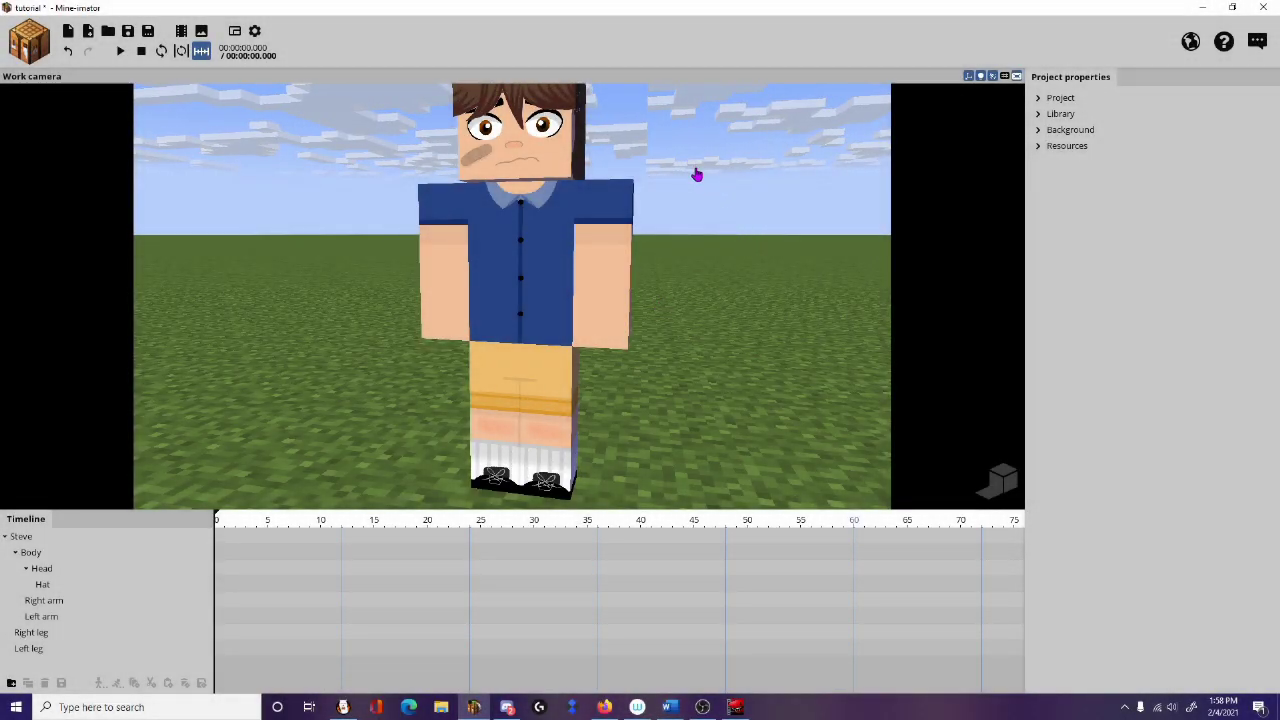
# Step: Switch to Firefox and read the More Player Models mod page on CurseForge, including its description, files and comments
pyautogui.click(604, 707)
pyautogui.click(370, 12)
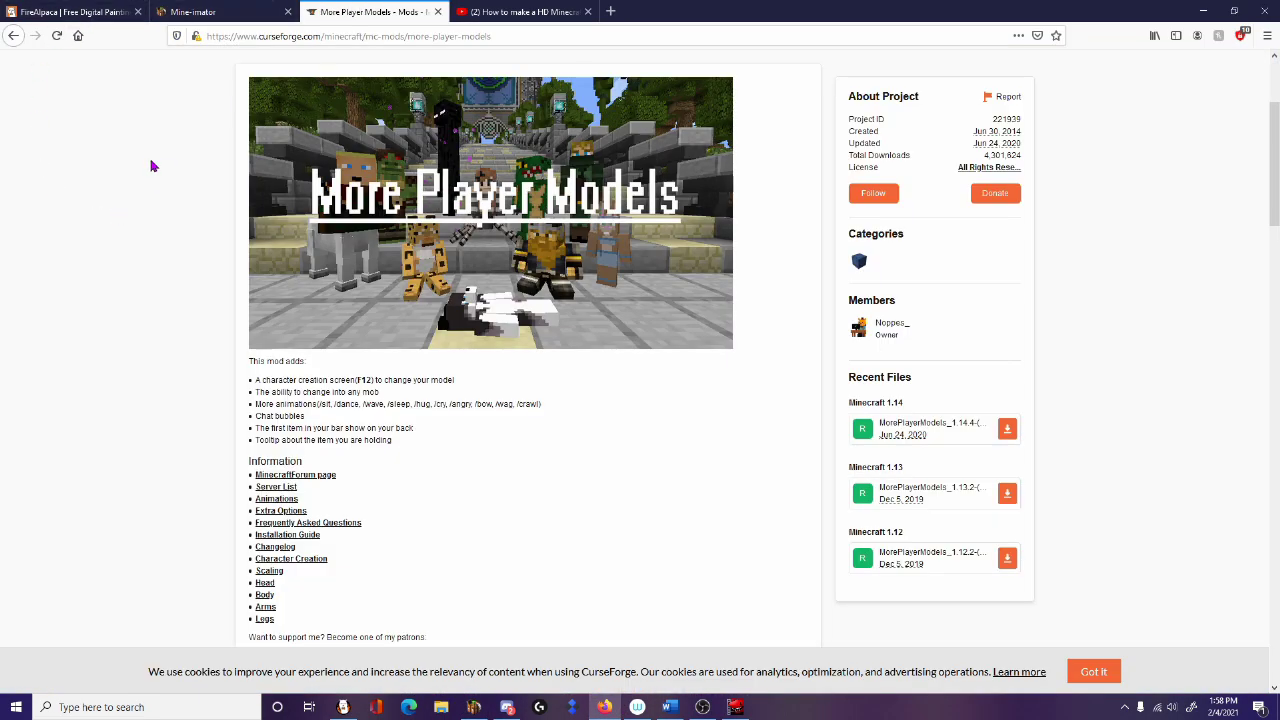
pyautogui.scroll(3, 150, 163)
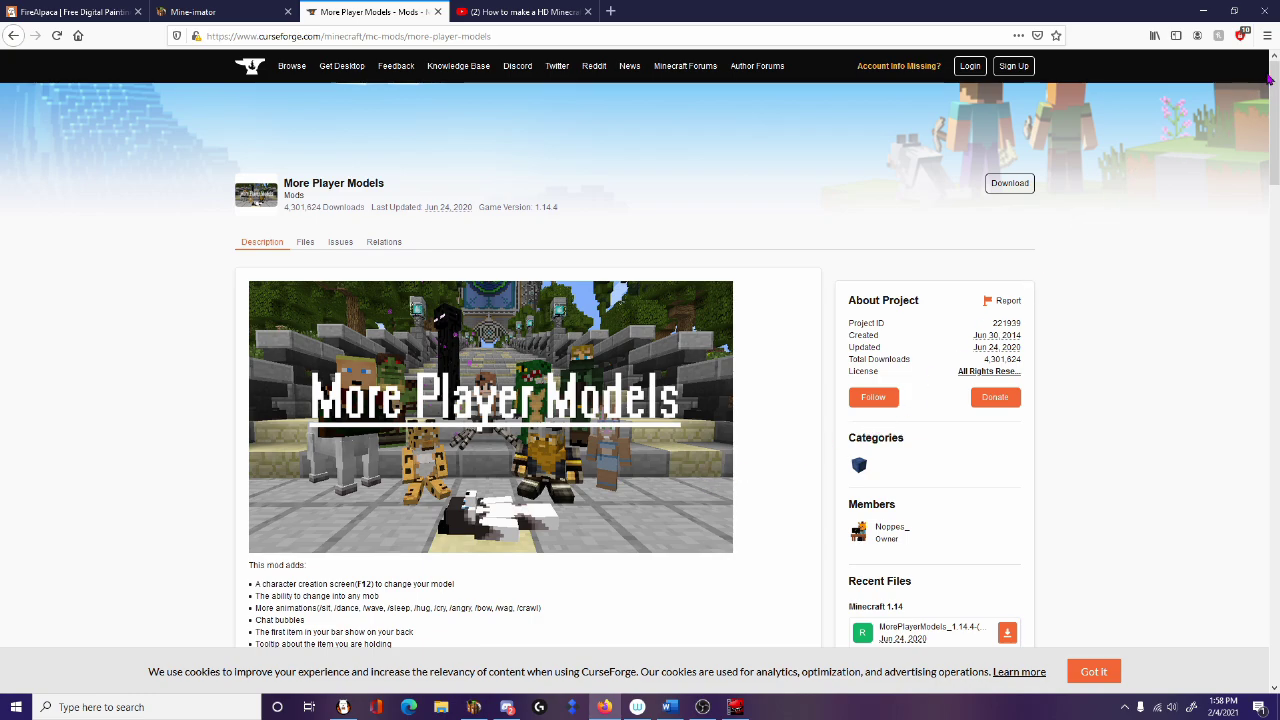
pyautogui.moveTo(1268, 80)
pyautogui.mouseDown()
pyautogui.moveTo(1276, 145)
pyautogui.moveTo(1272, 88)
pyautogui.mouseUp()
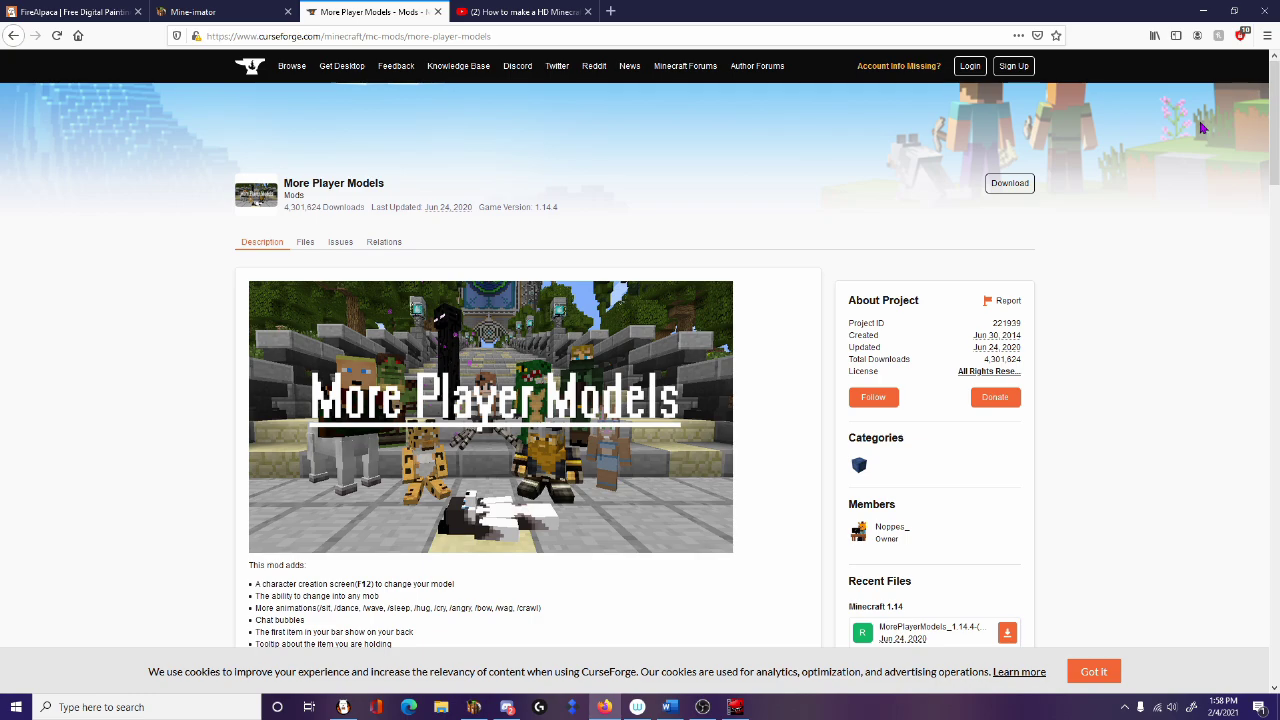
pyautogui.moveTo(145, 141); pyautogui.dragTo(792, 197)
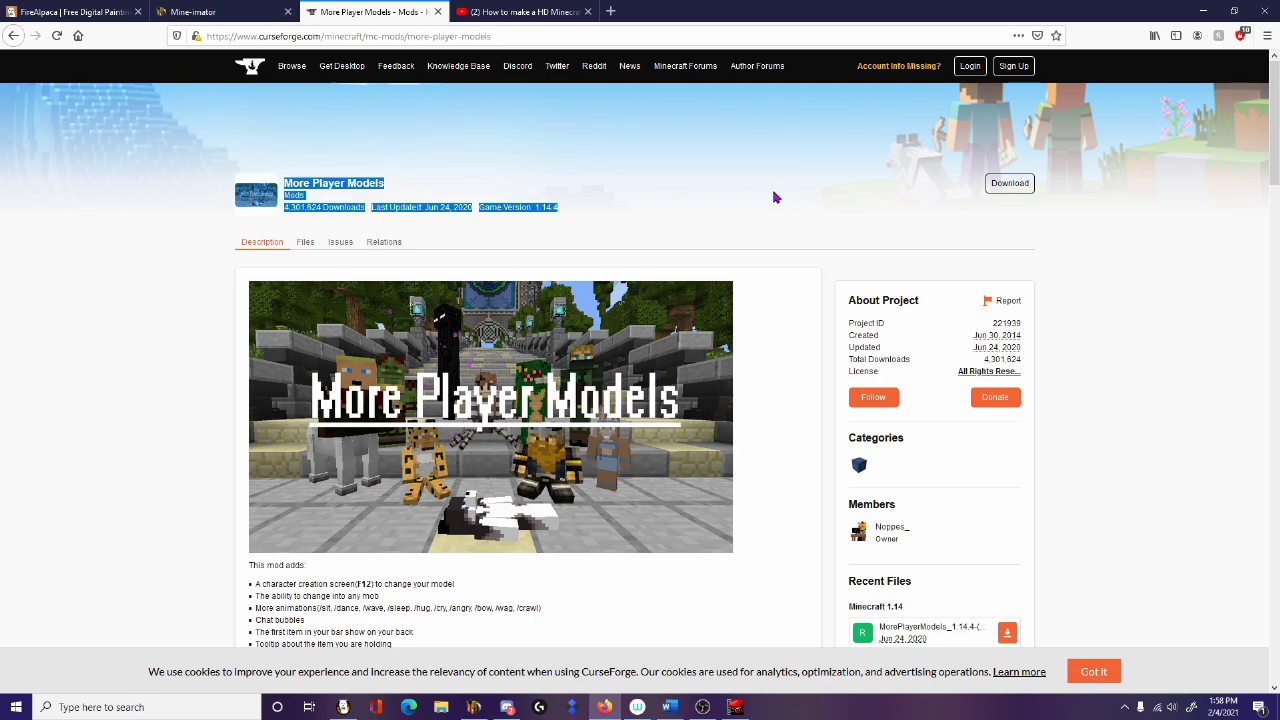
pyautogui.click(773, 197)
pyautogui.scroll(-9, 697, 350)
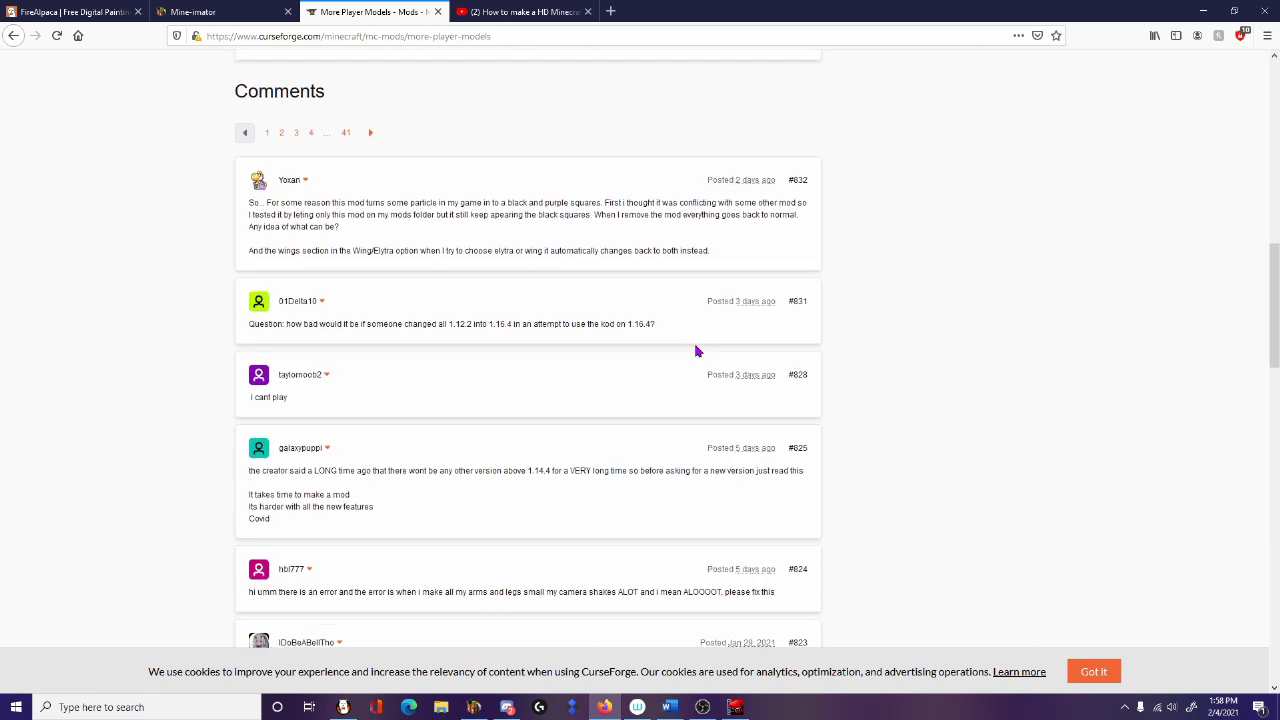
pyautogui.scroll(6, 697, 350)
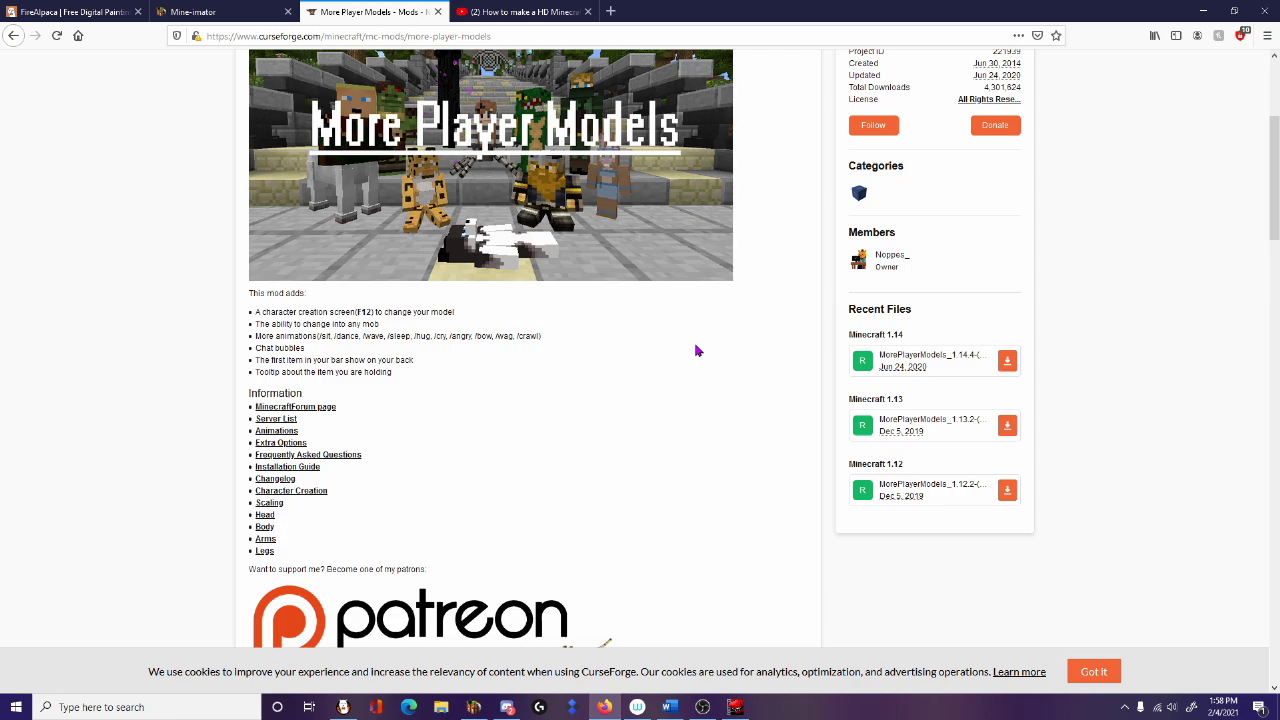
pyautogui.scroll(4, 692, 348)
pyautogui.scroll(-4, 684, 352)
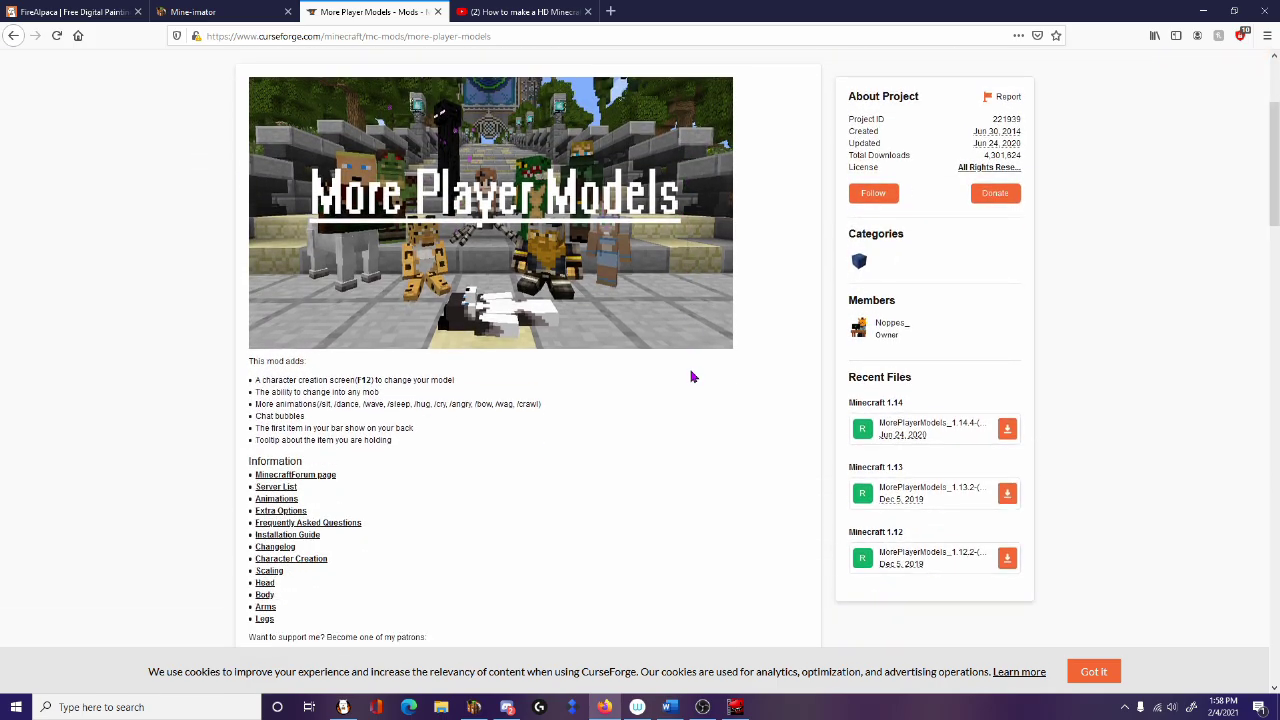
# Step: Switch to Minecraft 1.12.2, load the singleplayer world tutorial skincheck and maximize the game window
pyautogui.click(1200, 8)
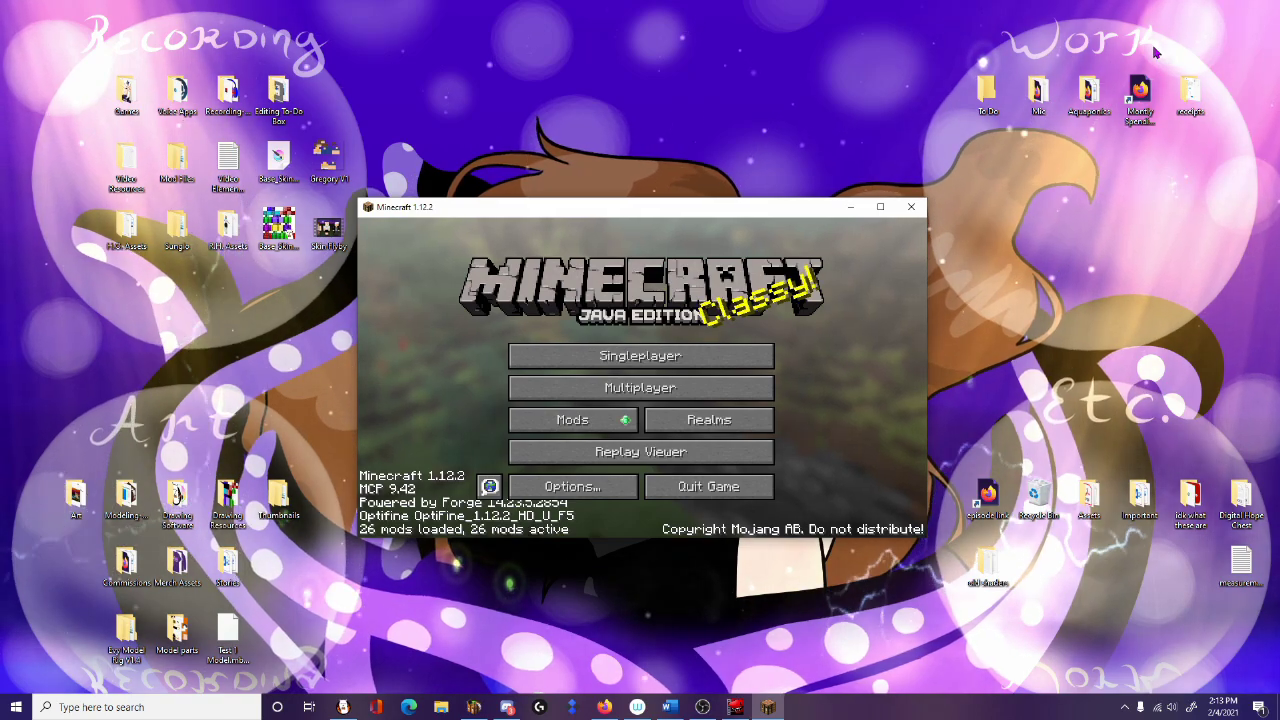
pyautogui.click(739, 368)
pyautogui.click(492, 291)
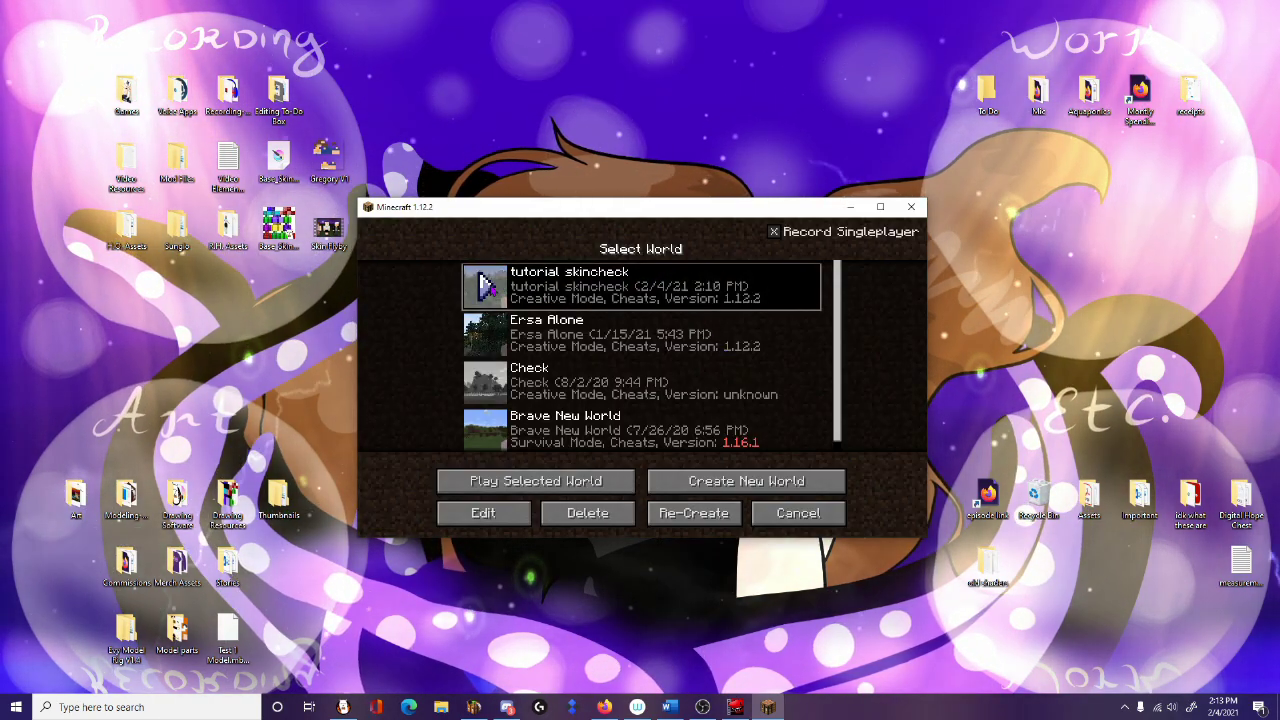
pyautogui.click(492, 291)
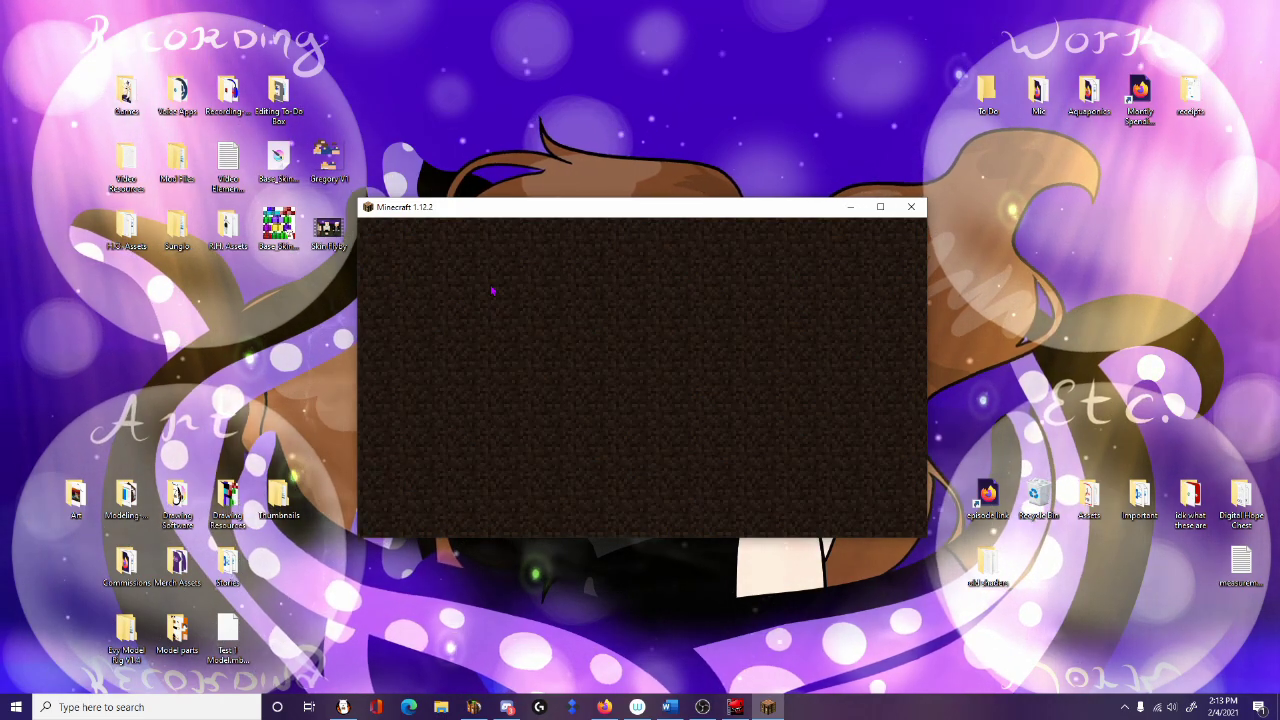
pyautogui.click(880, 206)
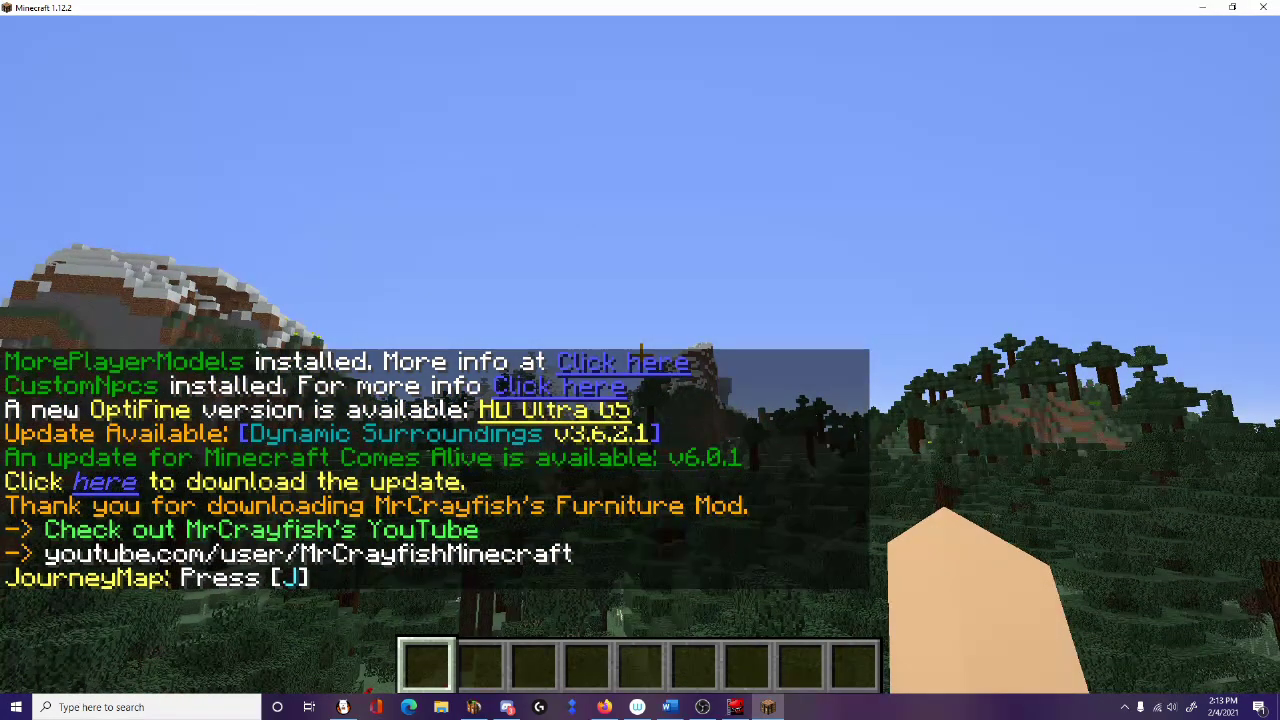
# Step: Edit the Default player model of More Player Models and display its options with the Skin Url setting
pyautogui.press('m')
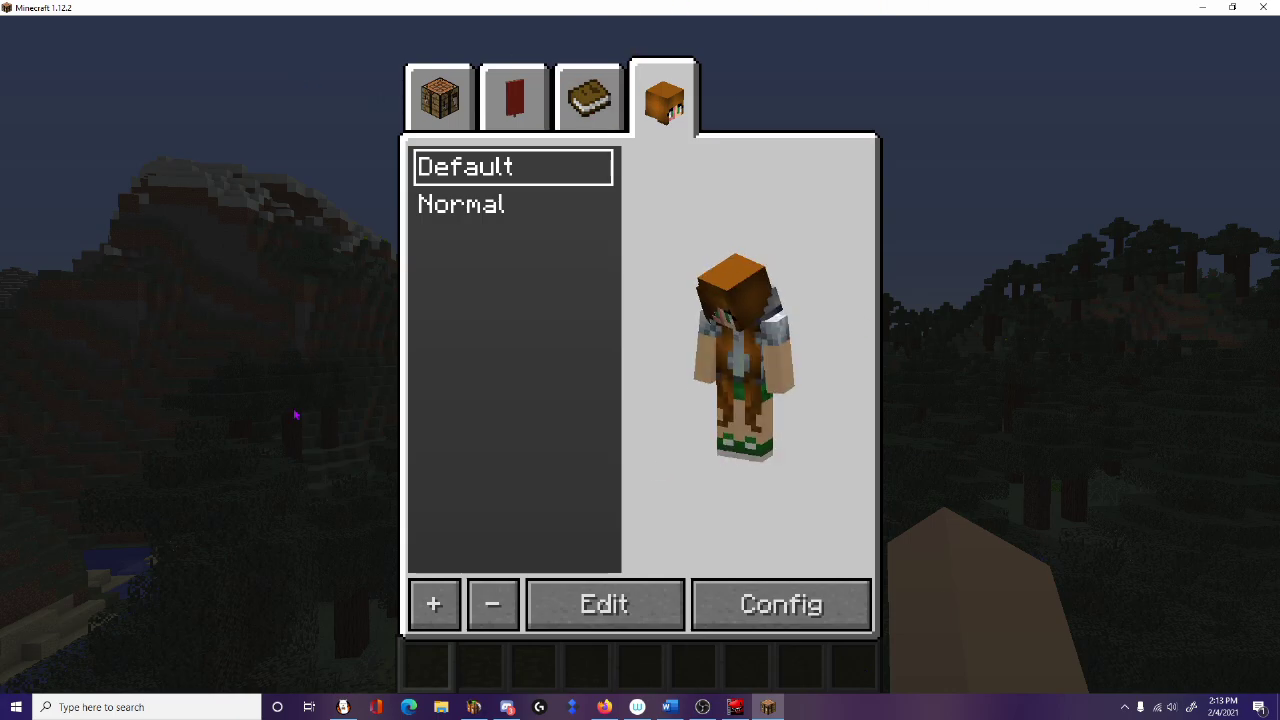
pyautogui.click(640, 600)
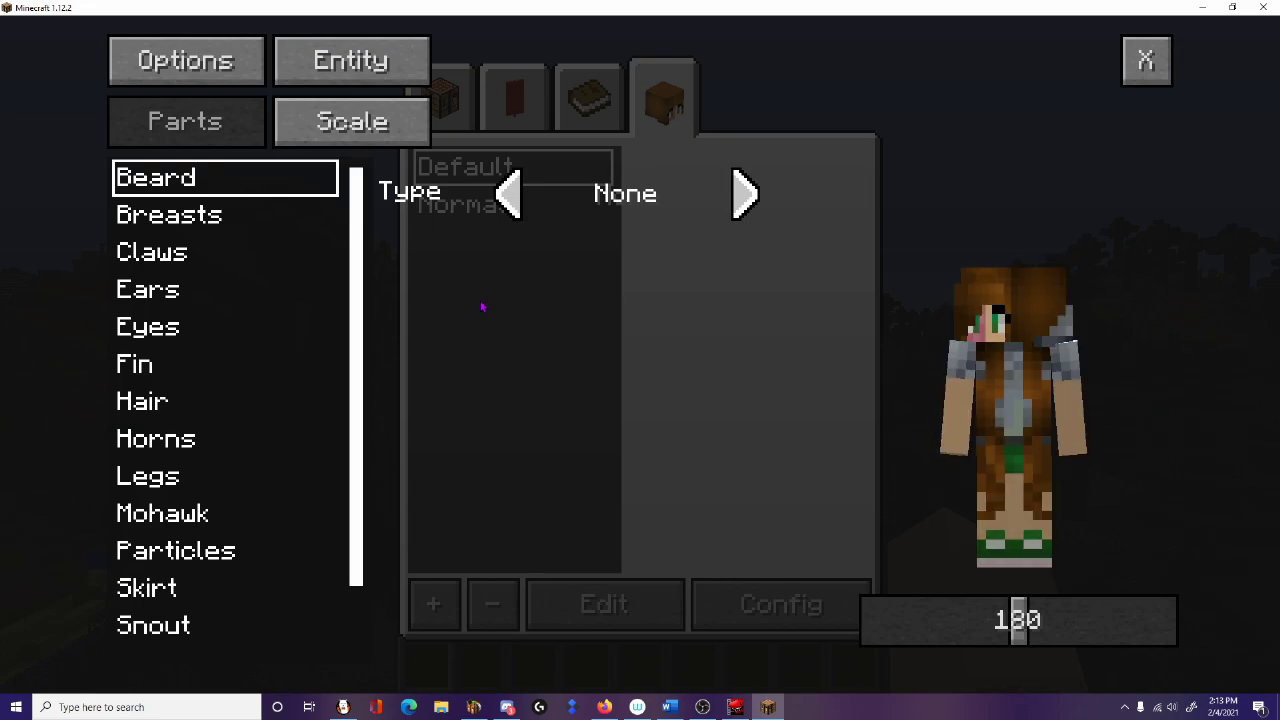
pyautogui.click(198, 60)
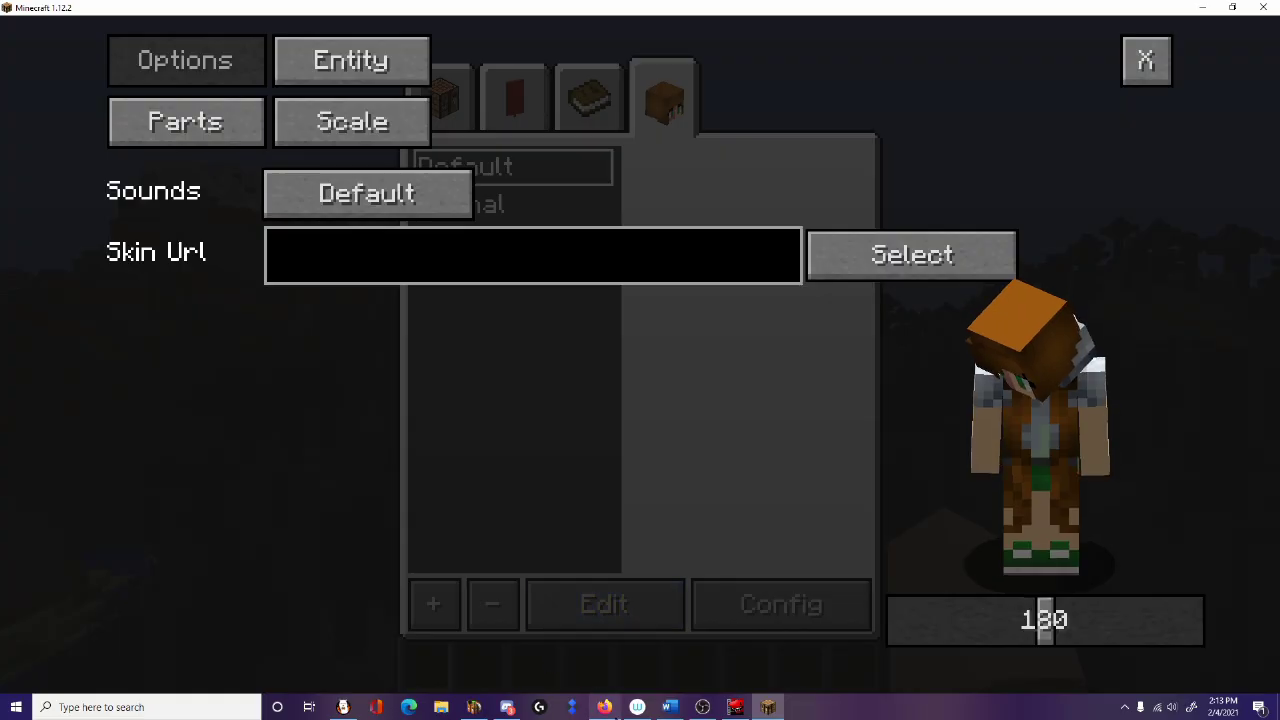
# Step: Switch to Firefox, open the Imgur account's uploaded images and look at the dialog for adding images
pyautogui.click(604, 707)
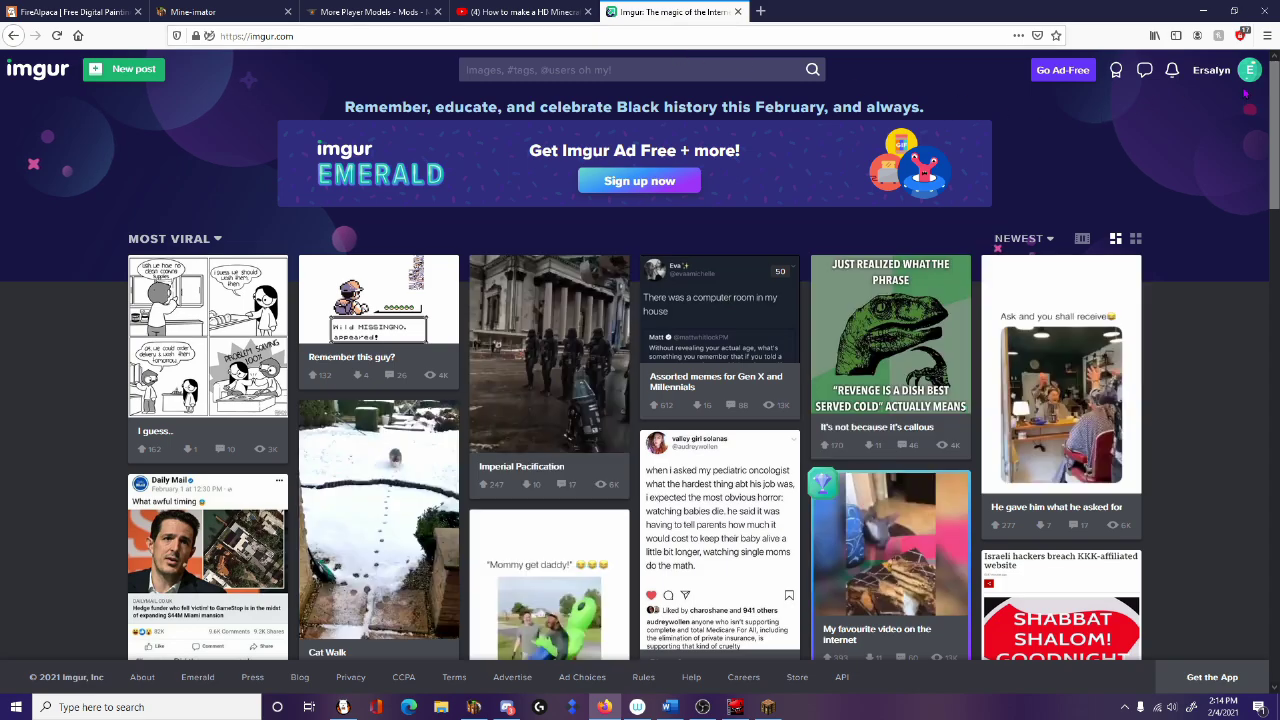
pyautogui.moveTo(1248, 85)
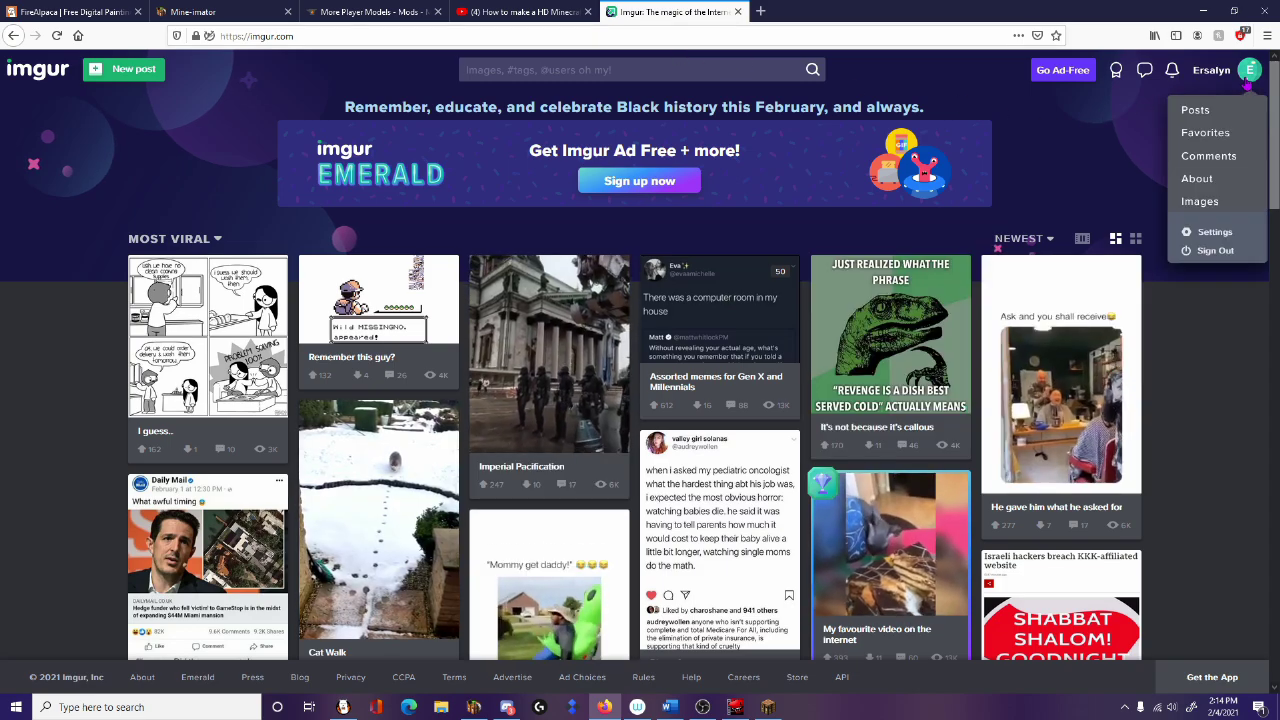
pyautogui.click(1199, 202)
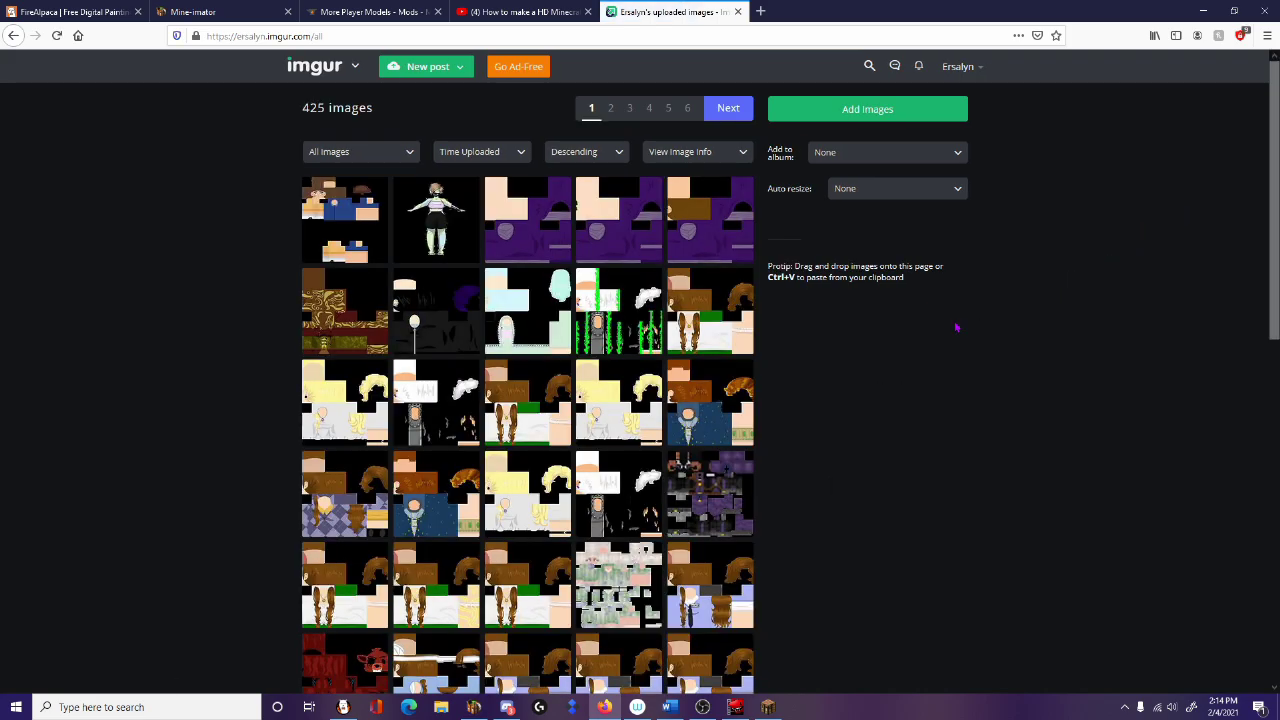
pyautogui.click(843, 112)
pyautogui.click(842, 242)
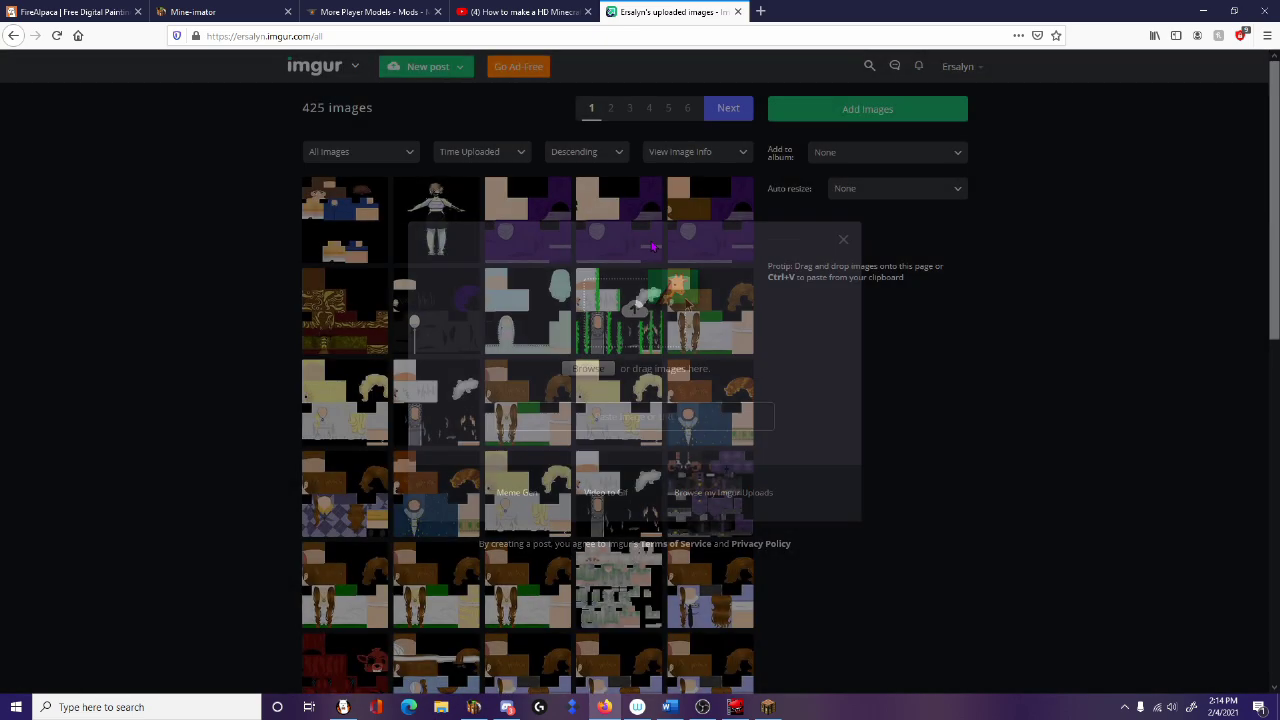
# Step: Open the uploaded Gregory V1 image and copy its direct link
pyautogui.click(353, 214)
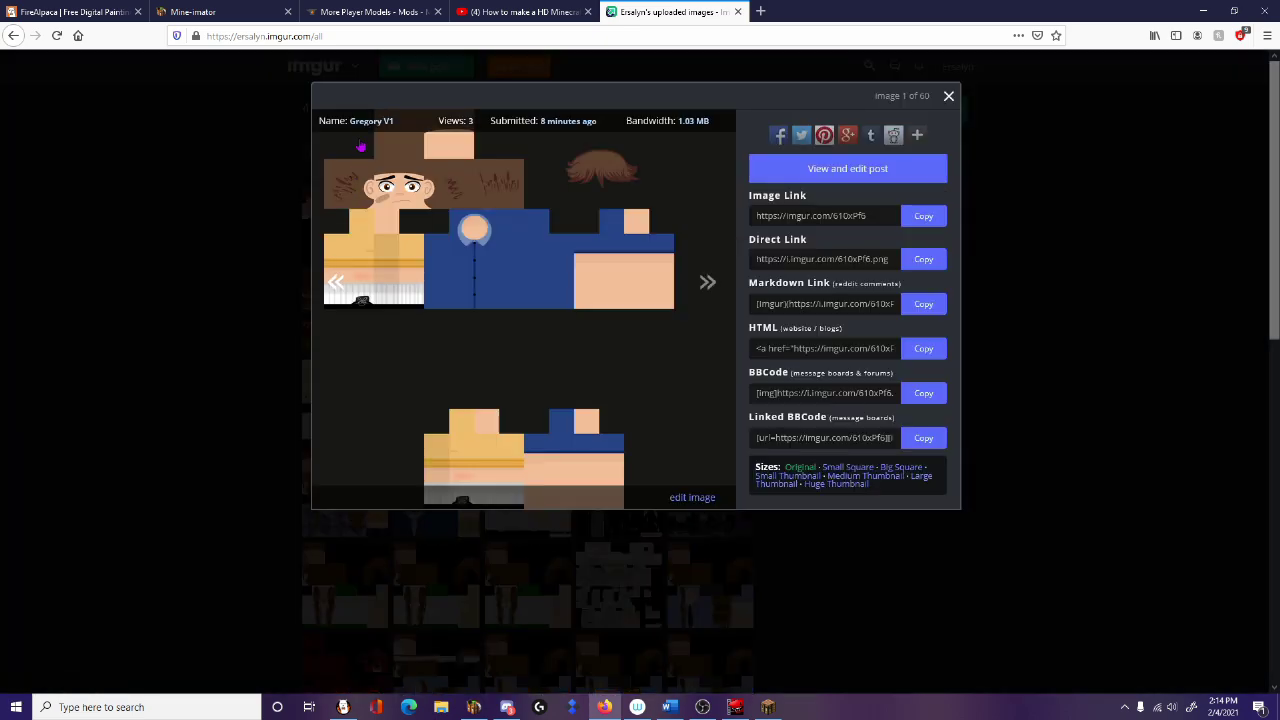
pyautogui.click(925, 260)
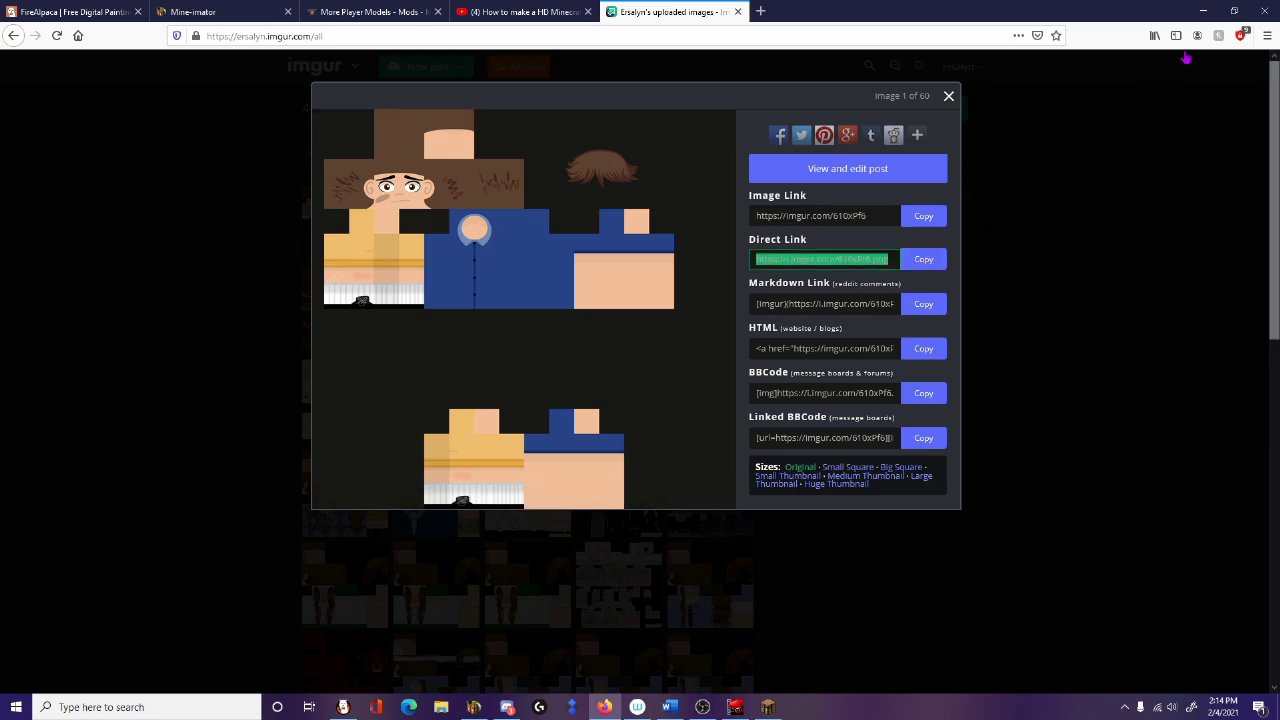
pyautogui.click(912, 266)
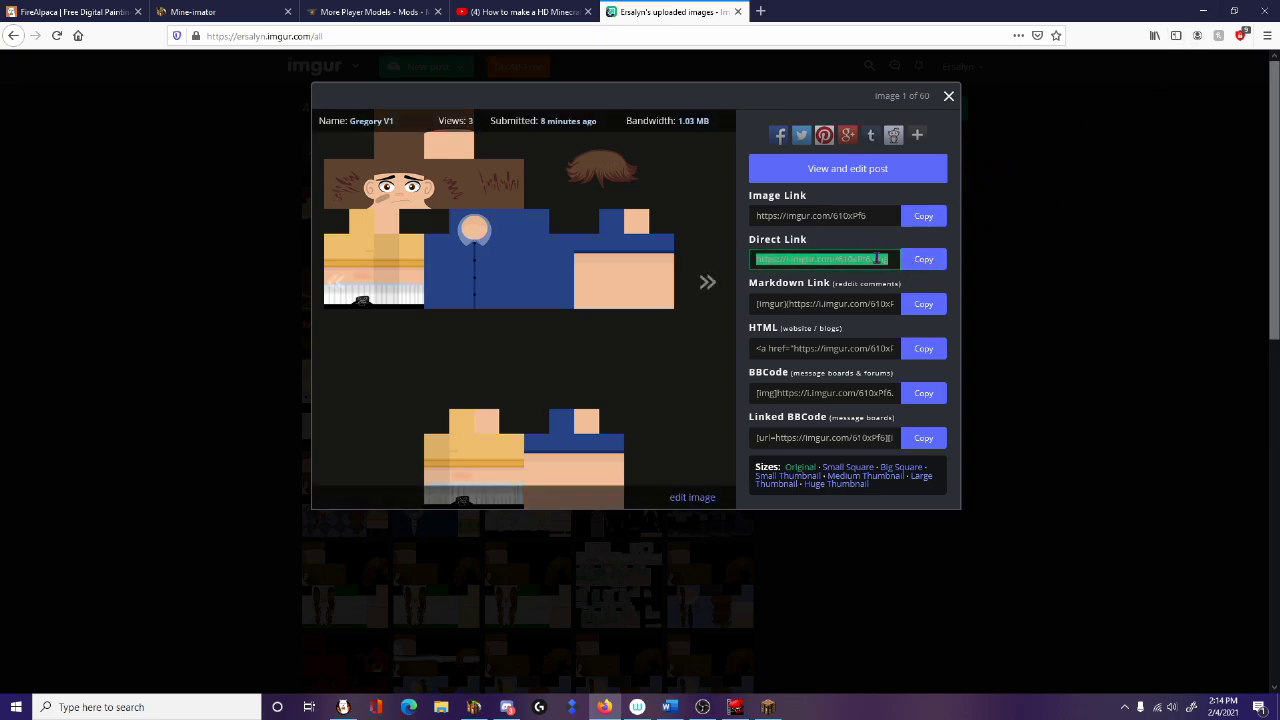
pyautogui.moveTo(750, 238); pyautogui.dragTo(791, 240)
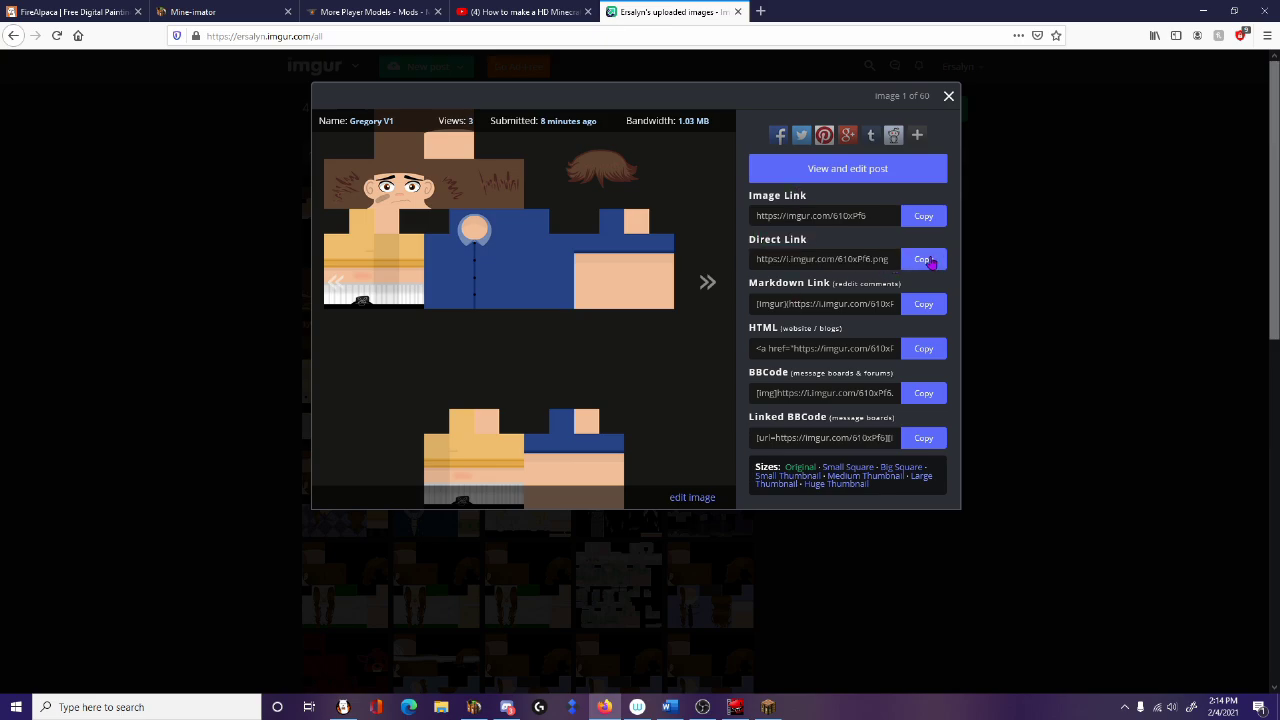
pyautogui.click(923, 259)
pyautogui.click(1203, 11)
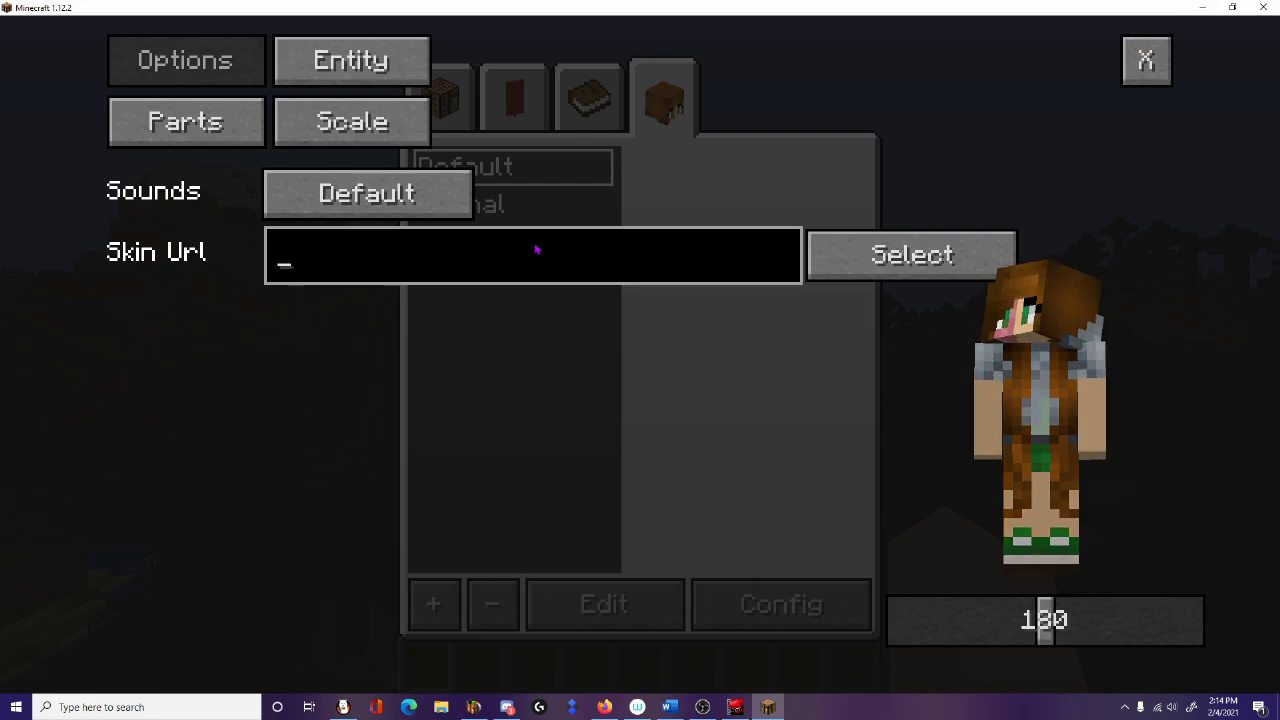
pyautogui.hotkey('ctrl', 'v')
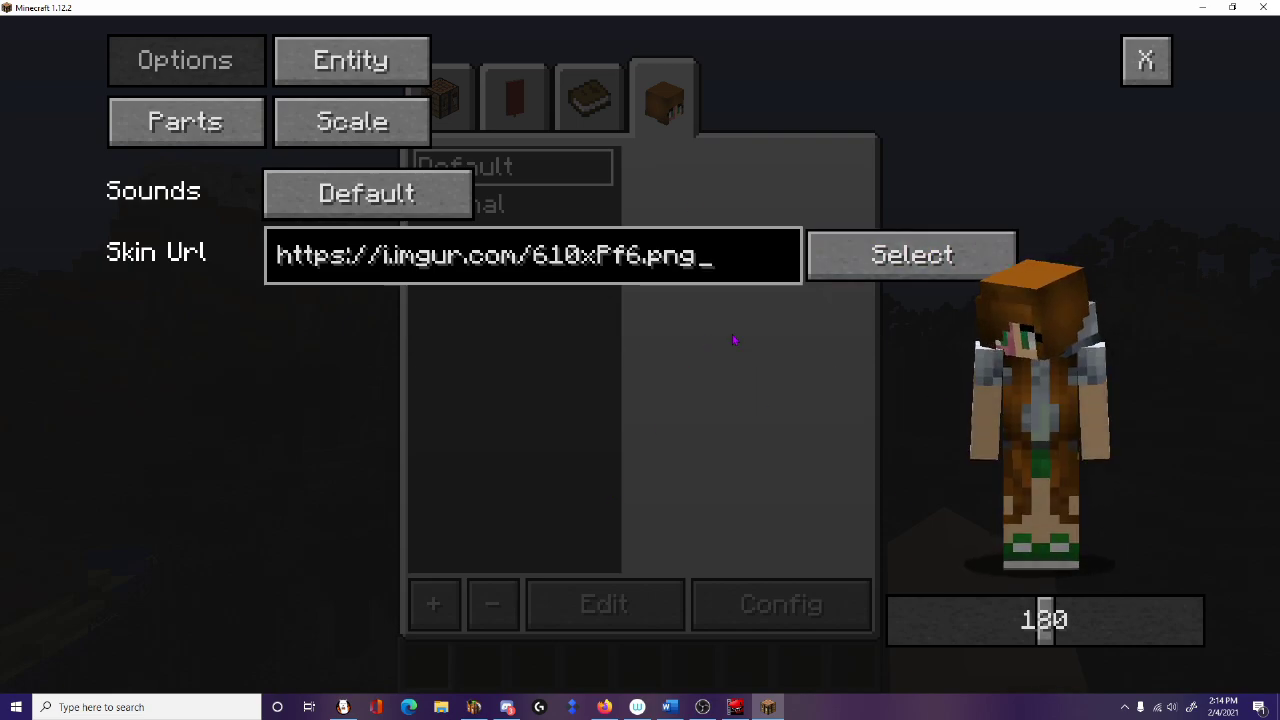
pyautogui.click(1150, 78)
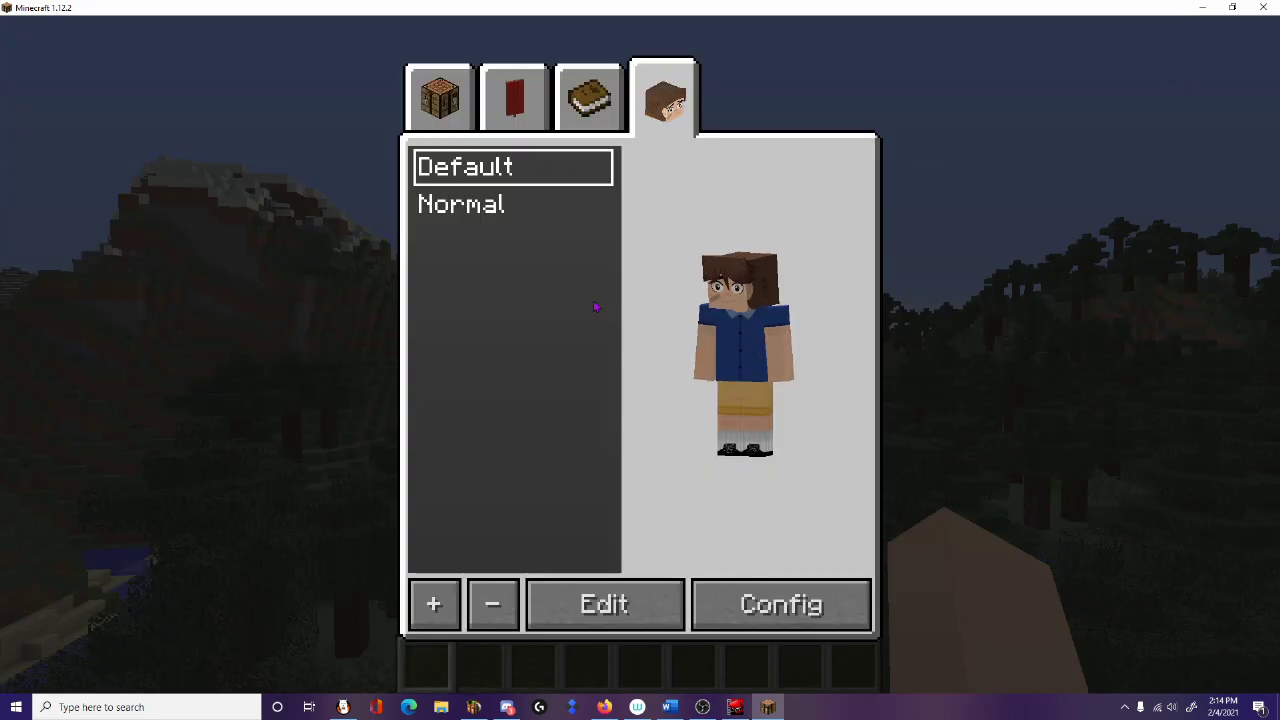
# Step: Return to the game world and change the camera to the front-facing third-person view
pyautogui.press('Escape')
pyautogui.press('F5')
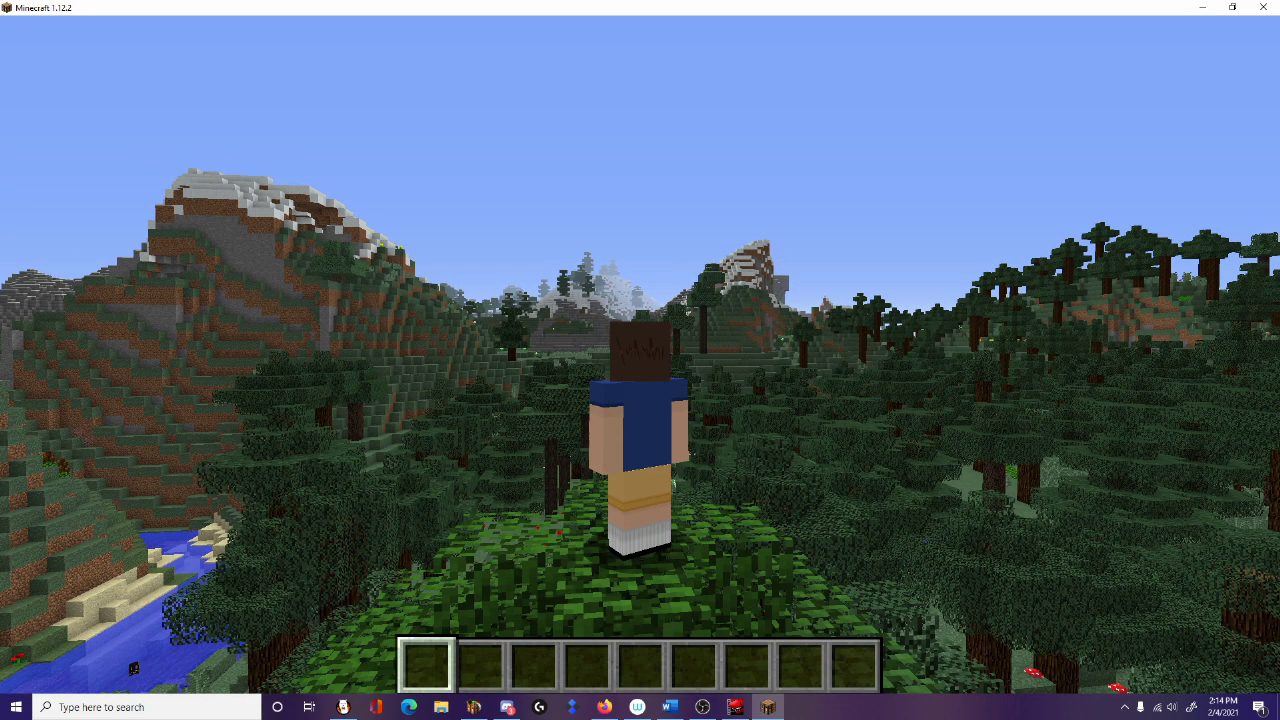
pyautogui.press('F5')
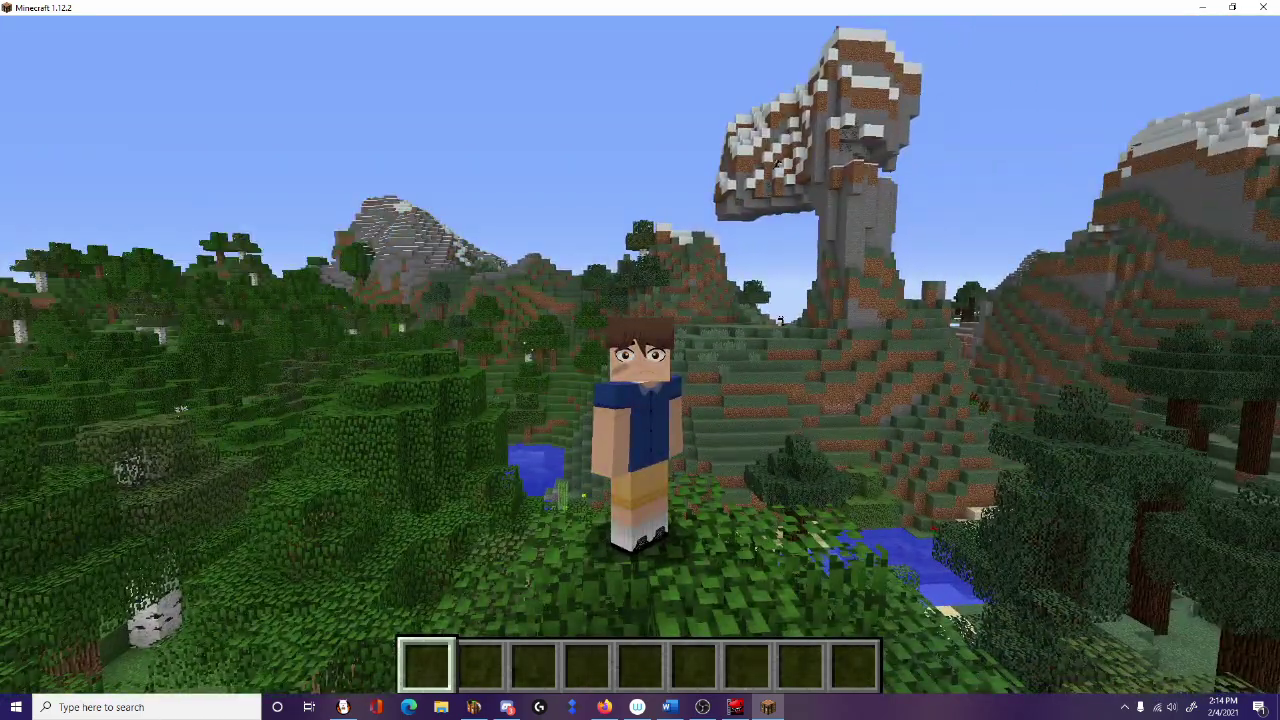
# Step: Move the character around the treetops and examine the HD skin's face, body and legs from several angles
pyautogui.press('b')
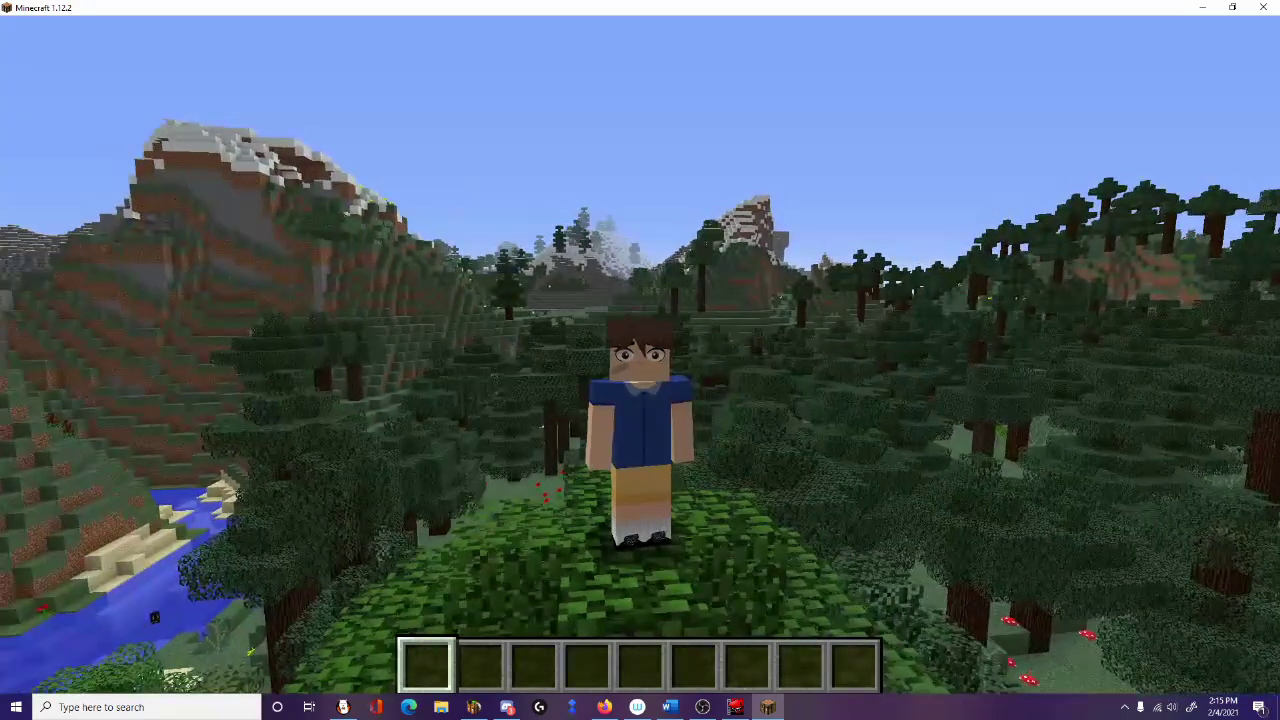
pyautogui.press('w')
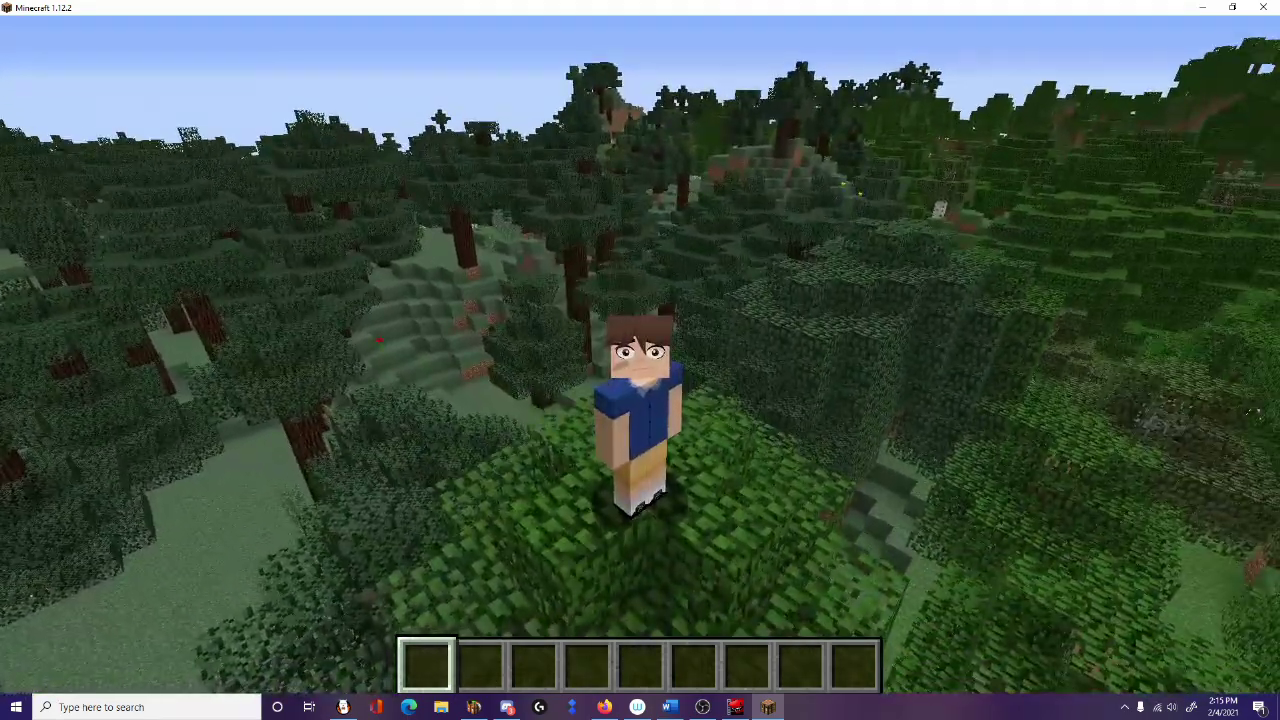
pyautogui.press('w')
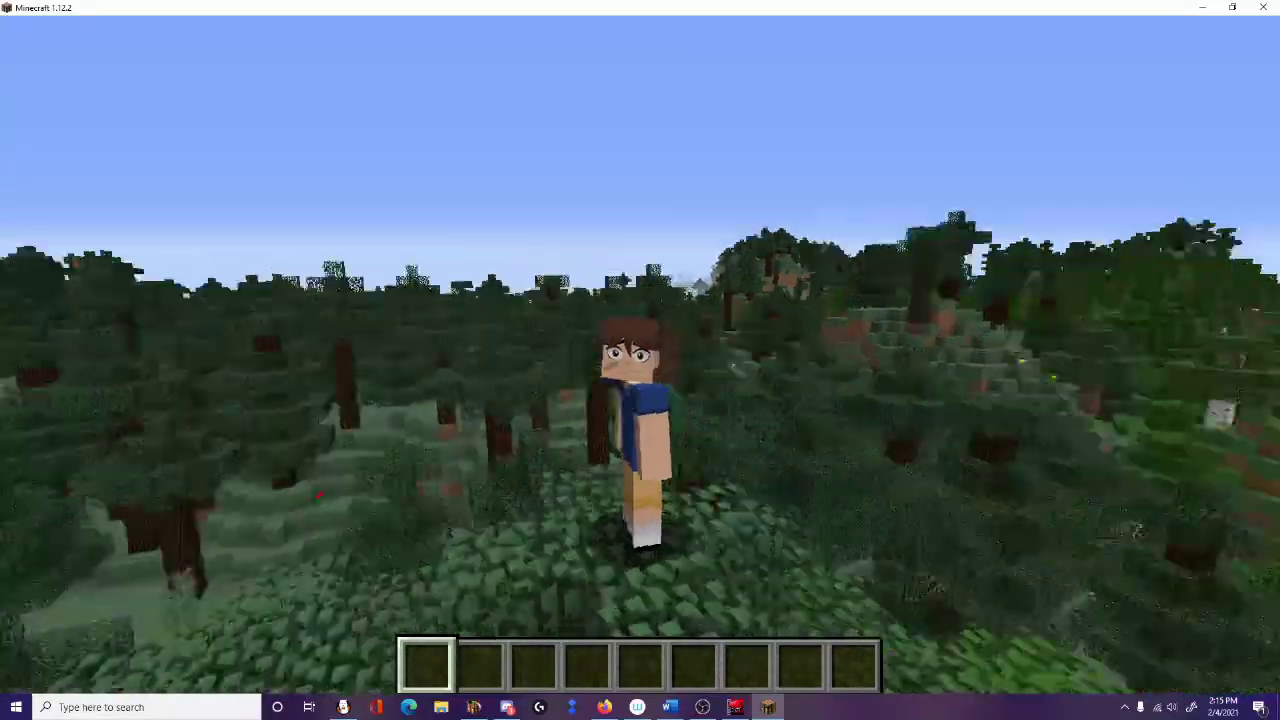
pyautogui.press('shift')
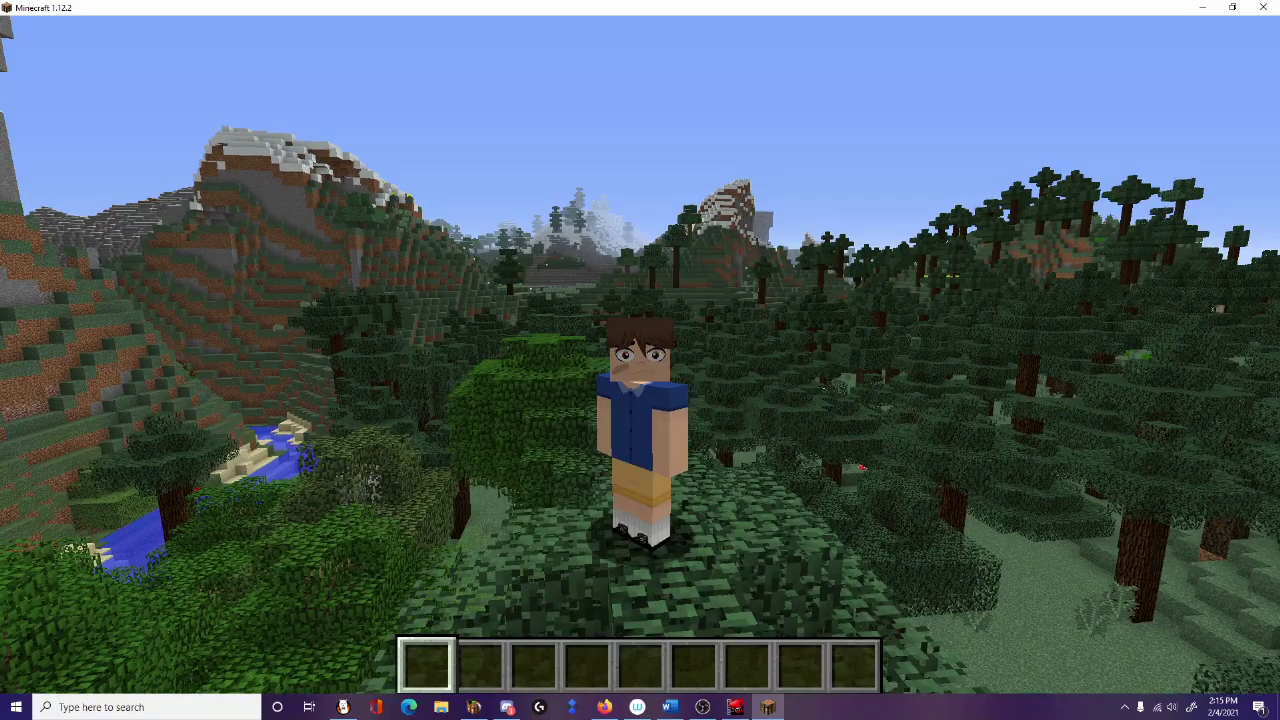
pyautogui.press('w')
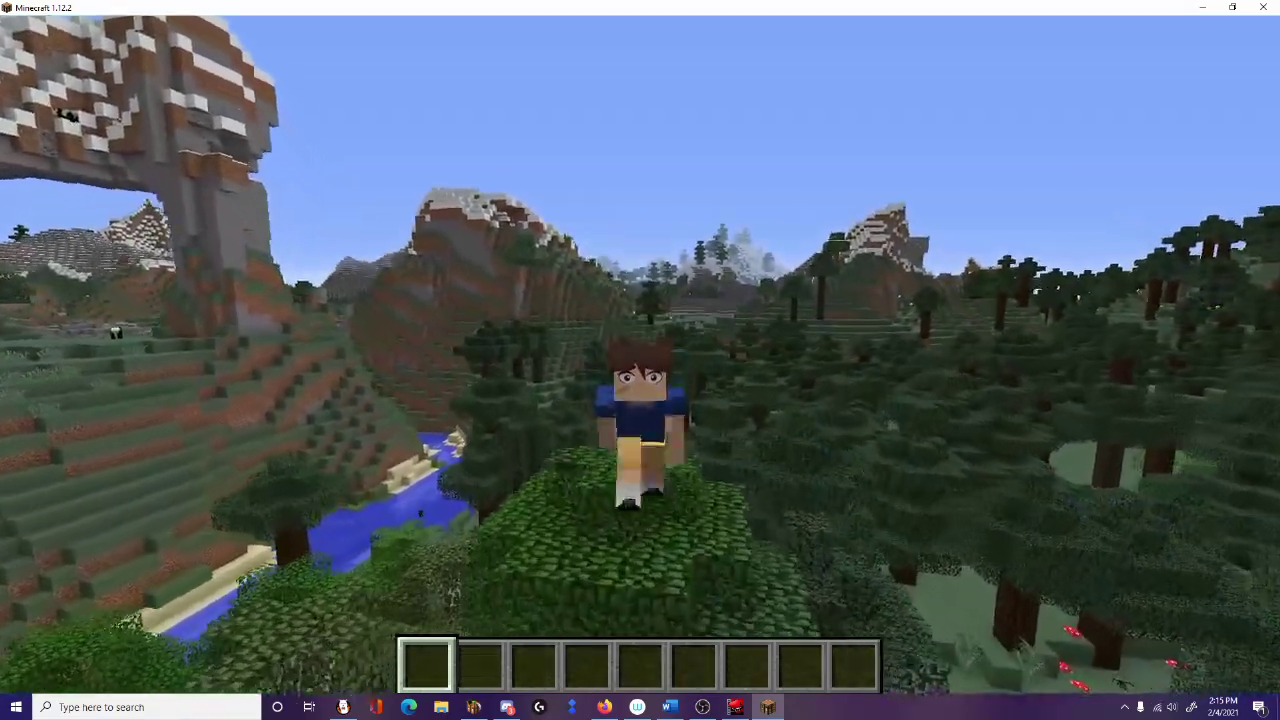
pyautogui.press('w')
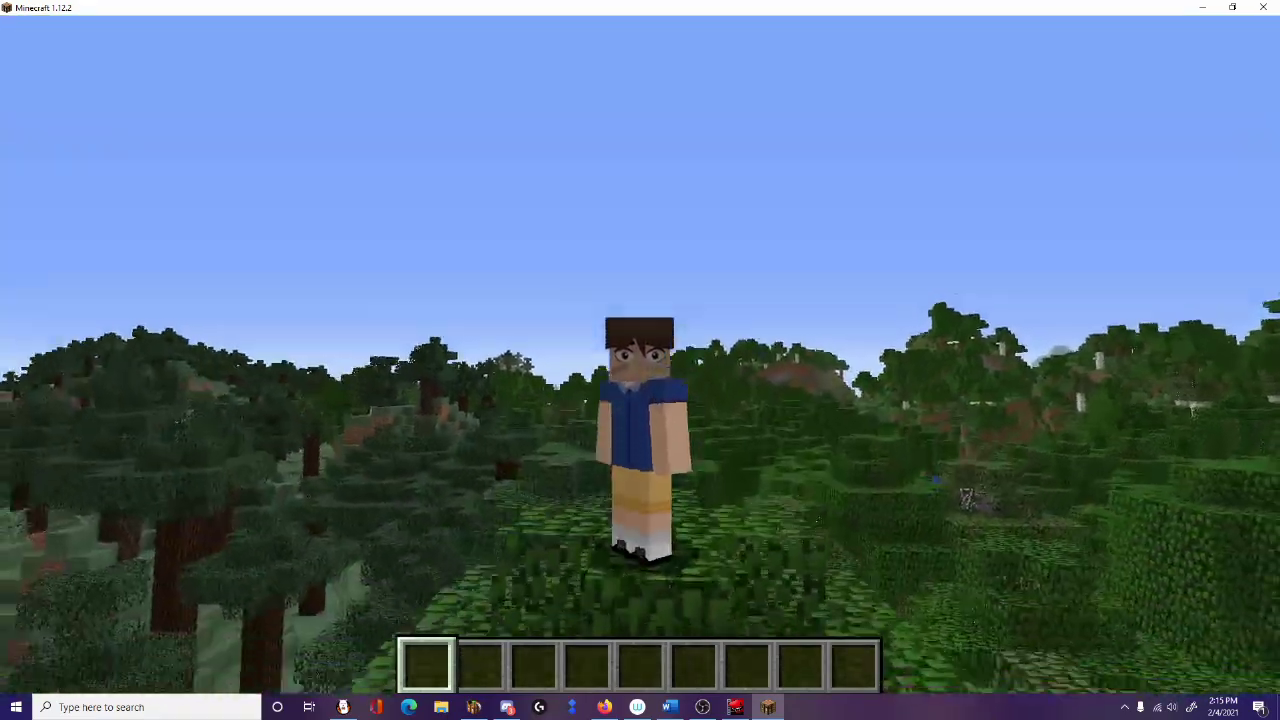
pyautogui.press('s')
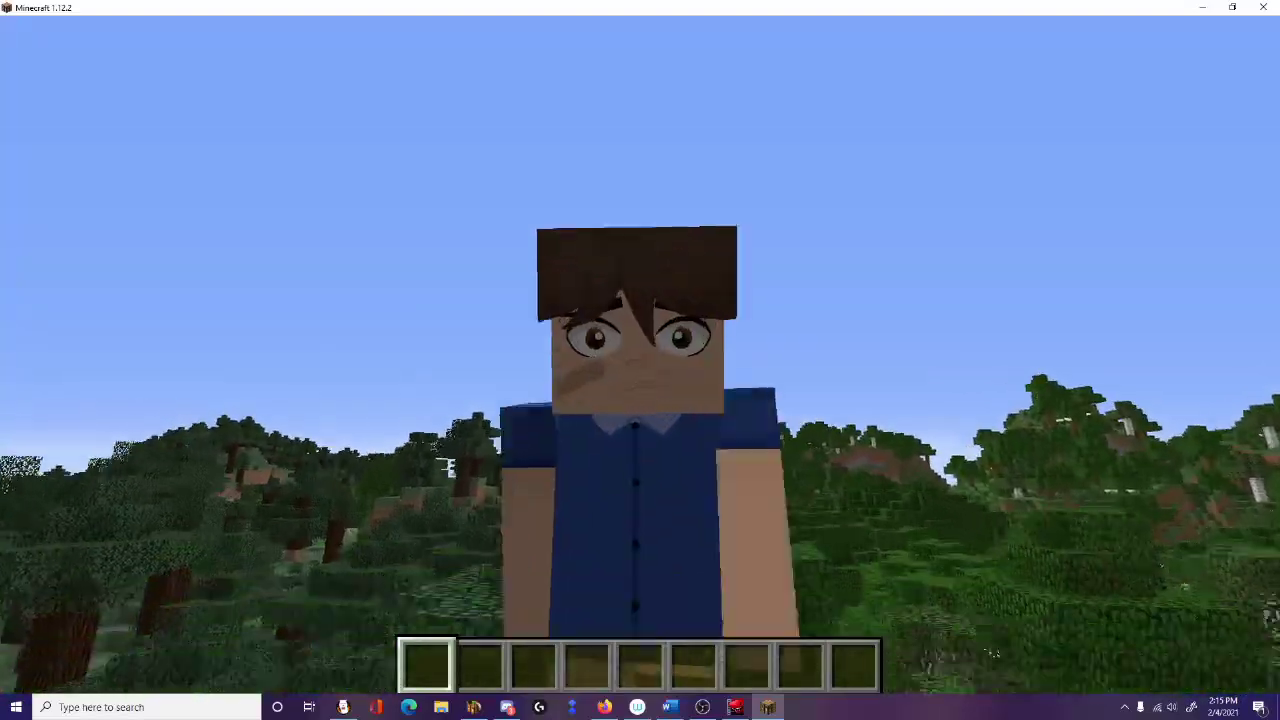
pyautogui.press('w')
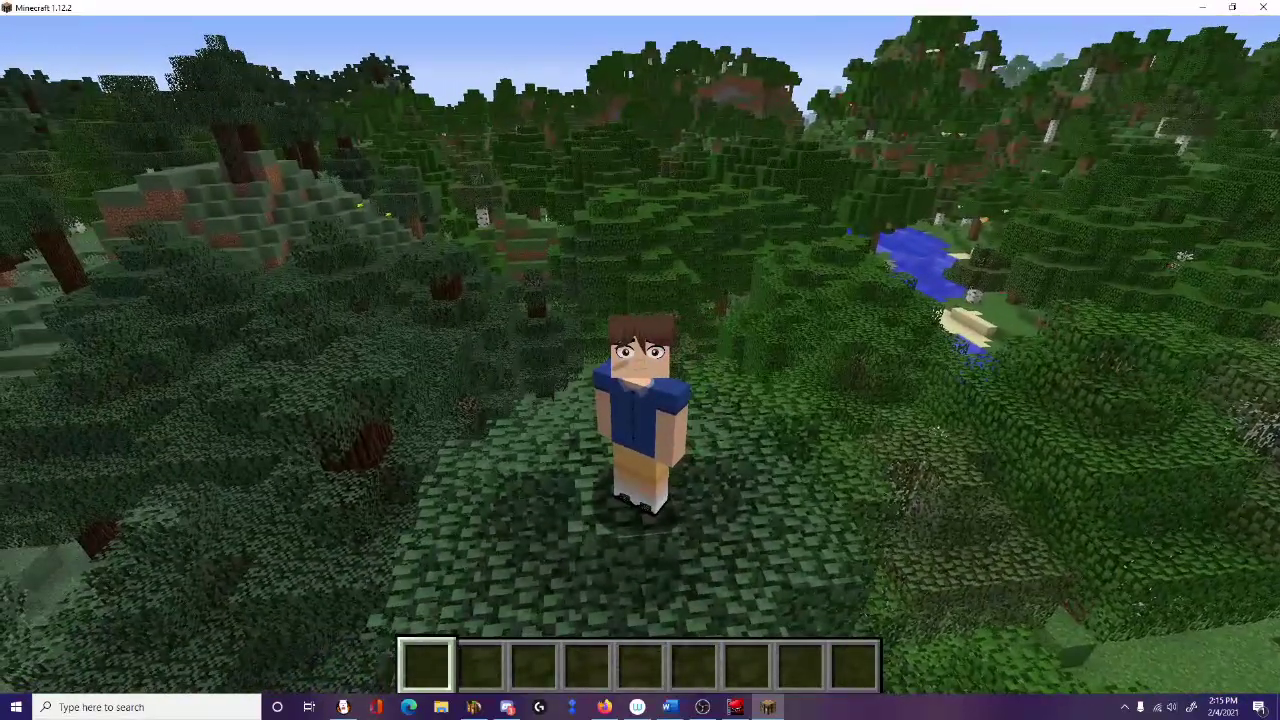
pyautogui.press('shift')
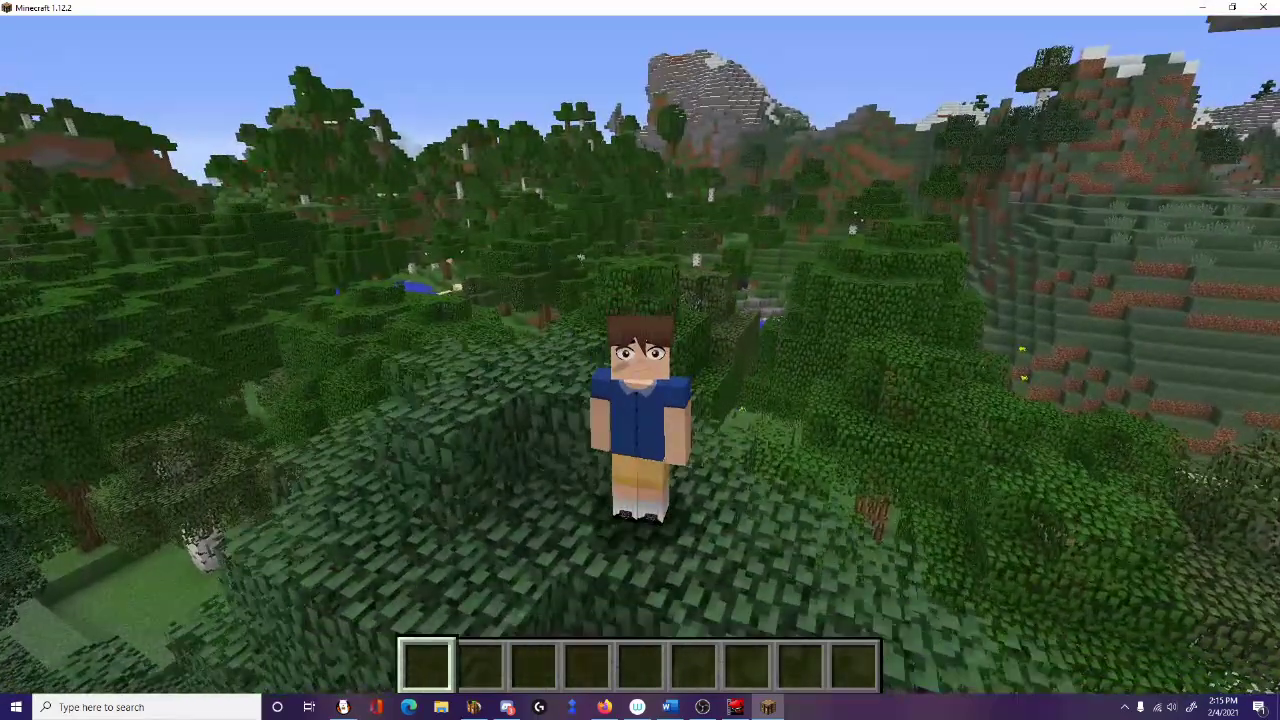
# Step: Minimize Minecraft, bring the Word tutorial outline into view to check its sections, and move it back off the screen
pyautogui.press('e')
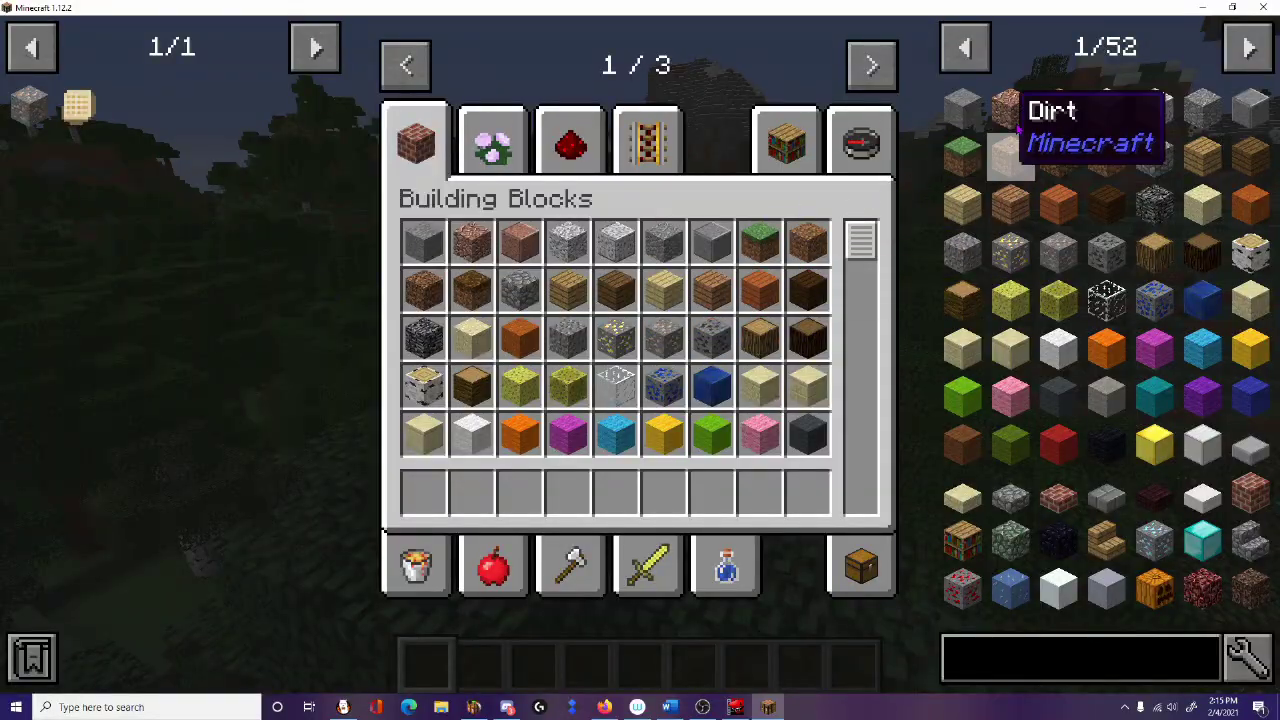
pyautogui.click(1206, 7)
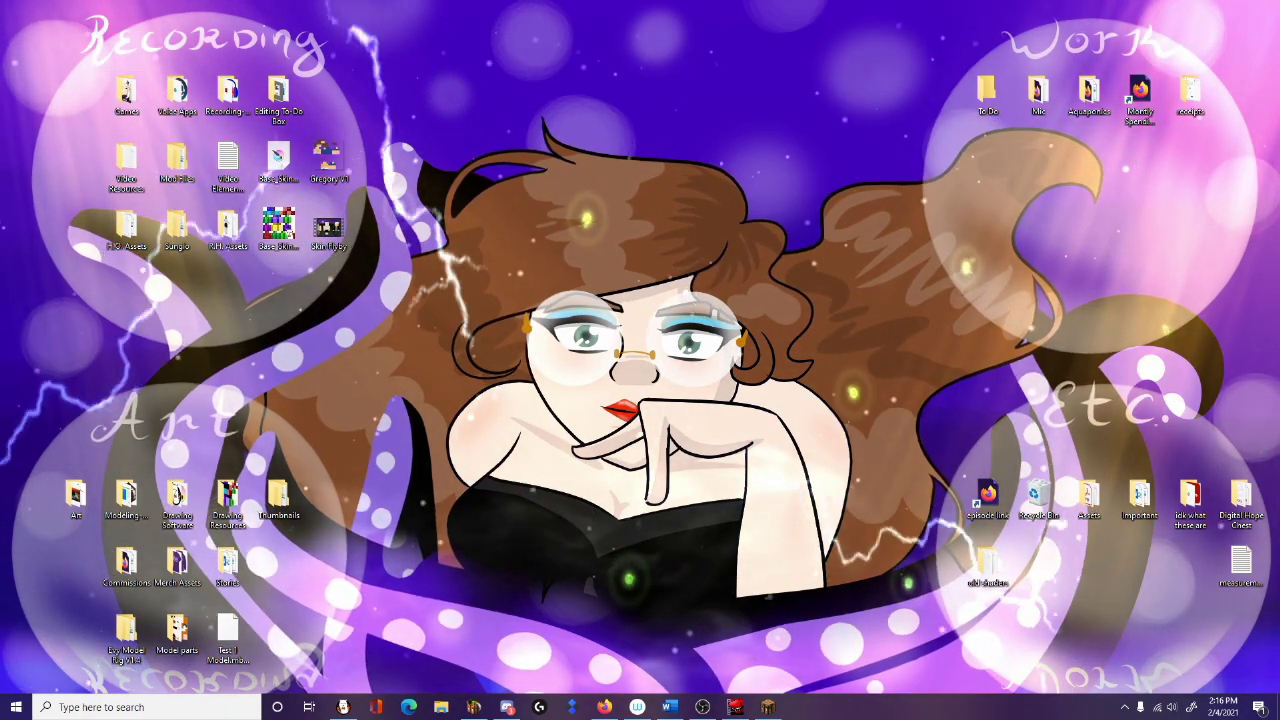
pyautogui.moveTo(1279, 32); pyautogui.dragTo(872, 34)
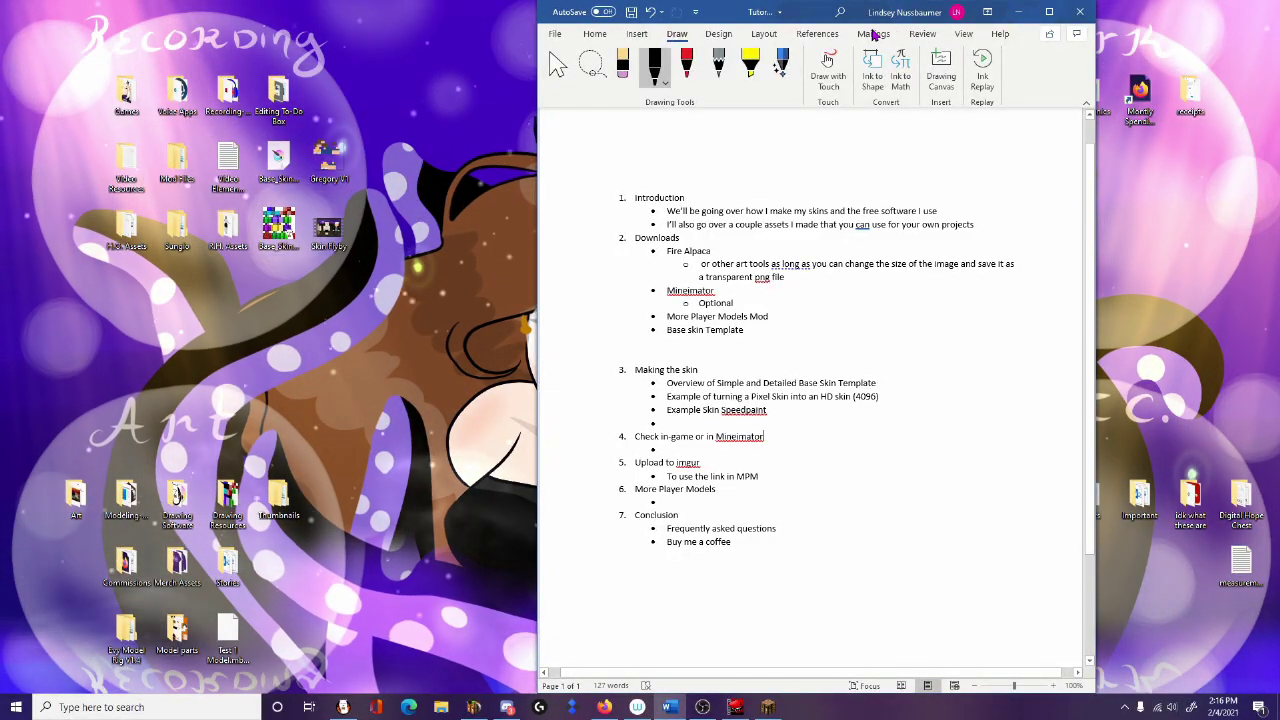
pyautogui.moveTo(910, 35); pyautogui.dragTo(1279, 48)
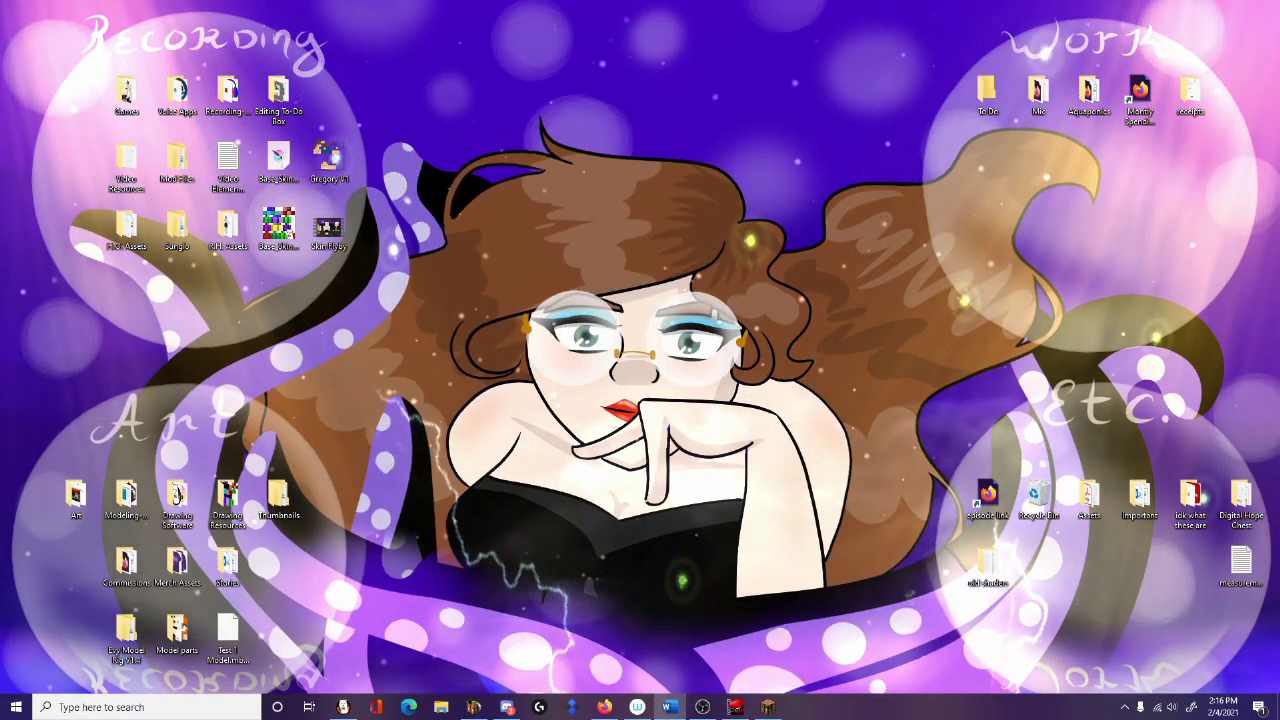